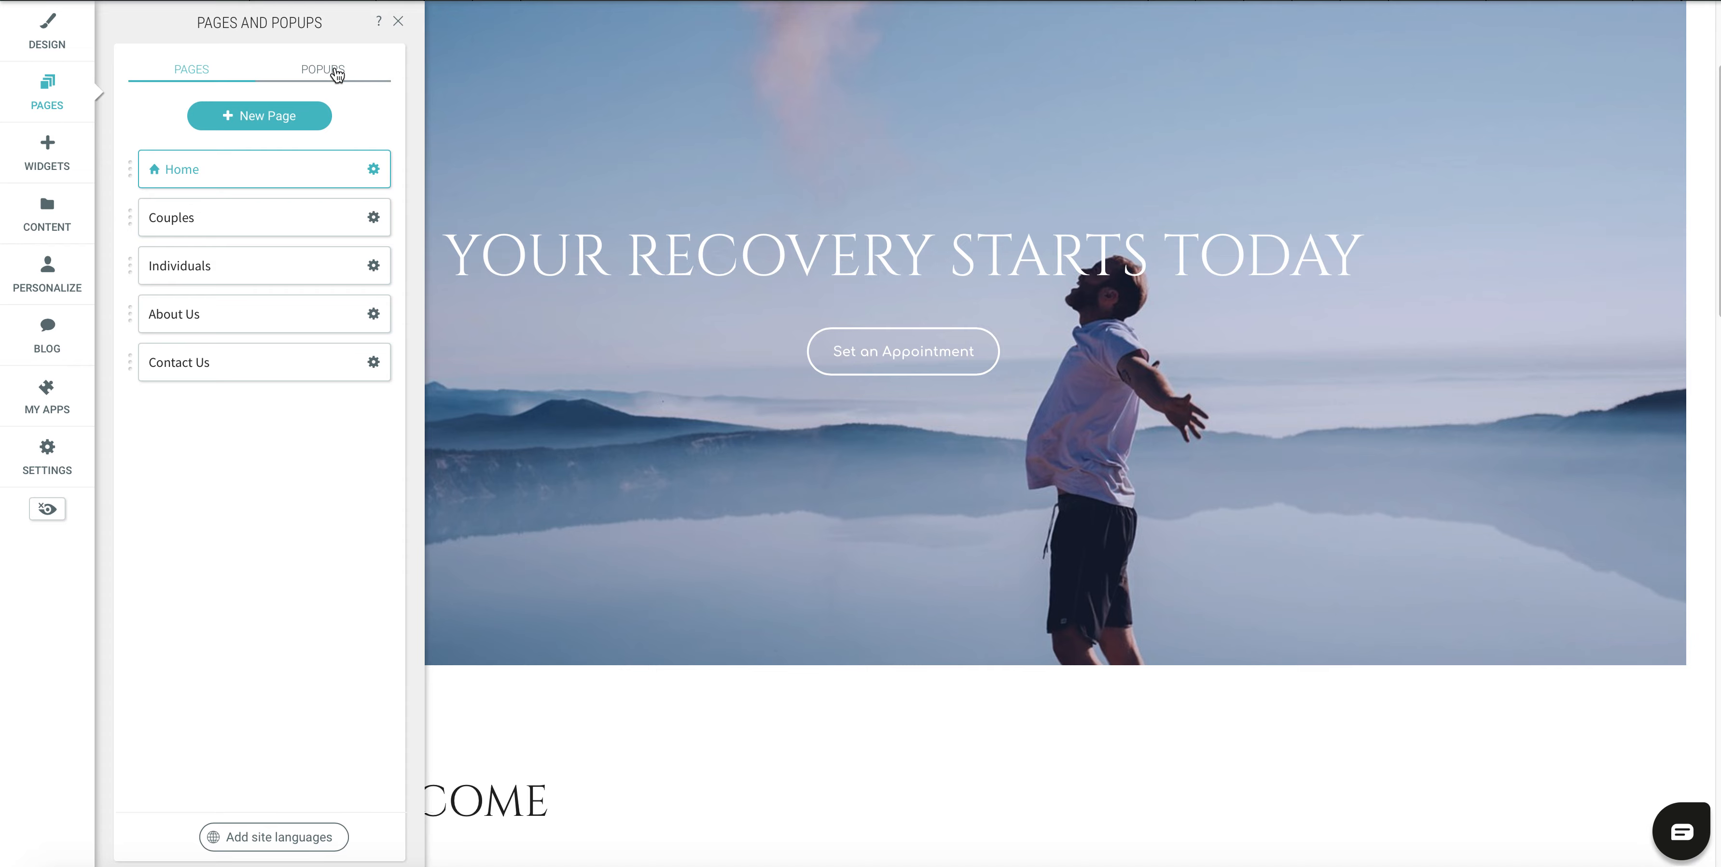
# Show the full Home page and open the "YOUR RECOVERY STARTS TODAY" heading for text editing, leaving its text as is.
pyautogui.click(283, 178)
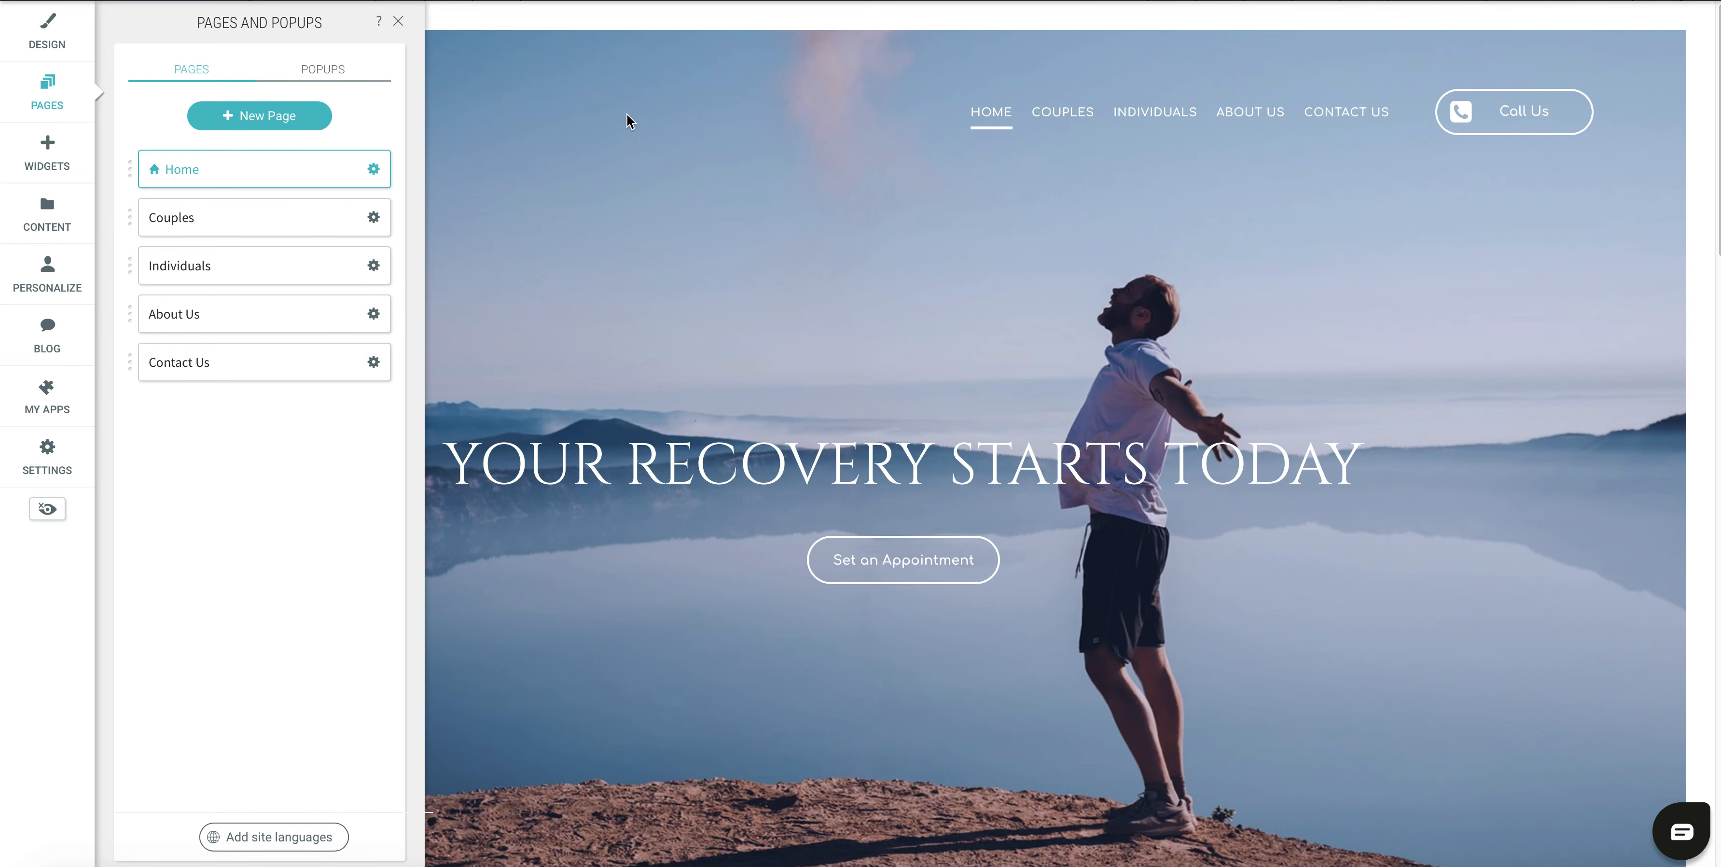
pyautogui.click(399, 21)
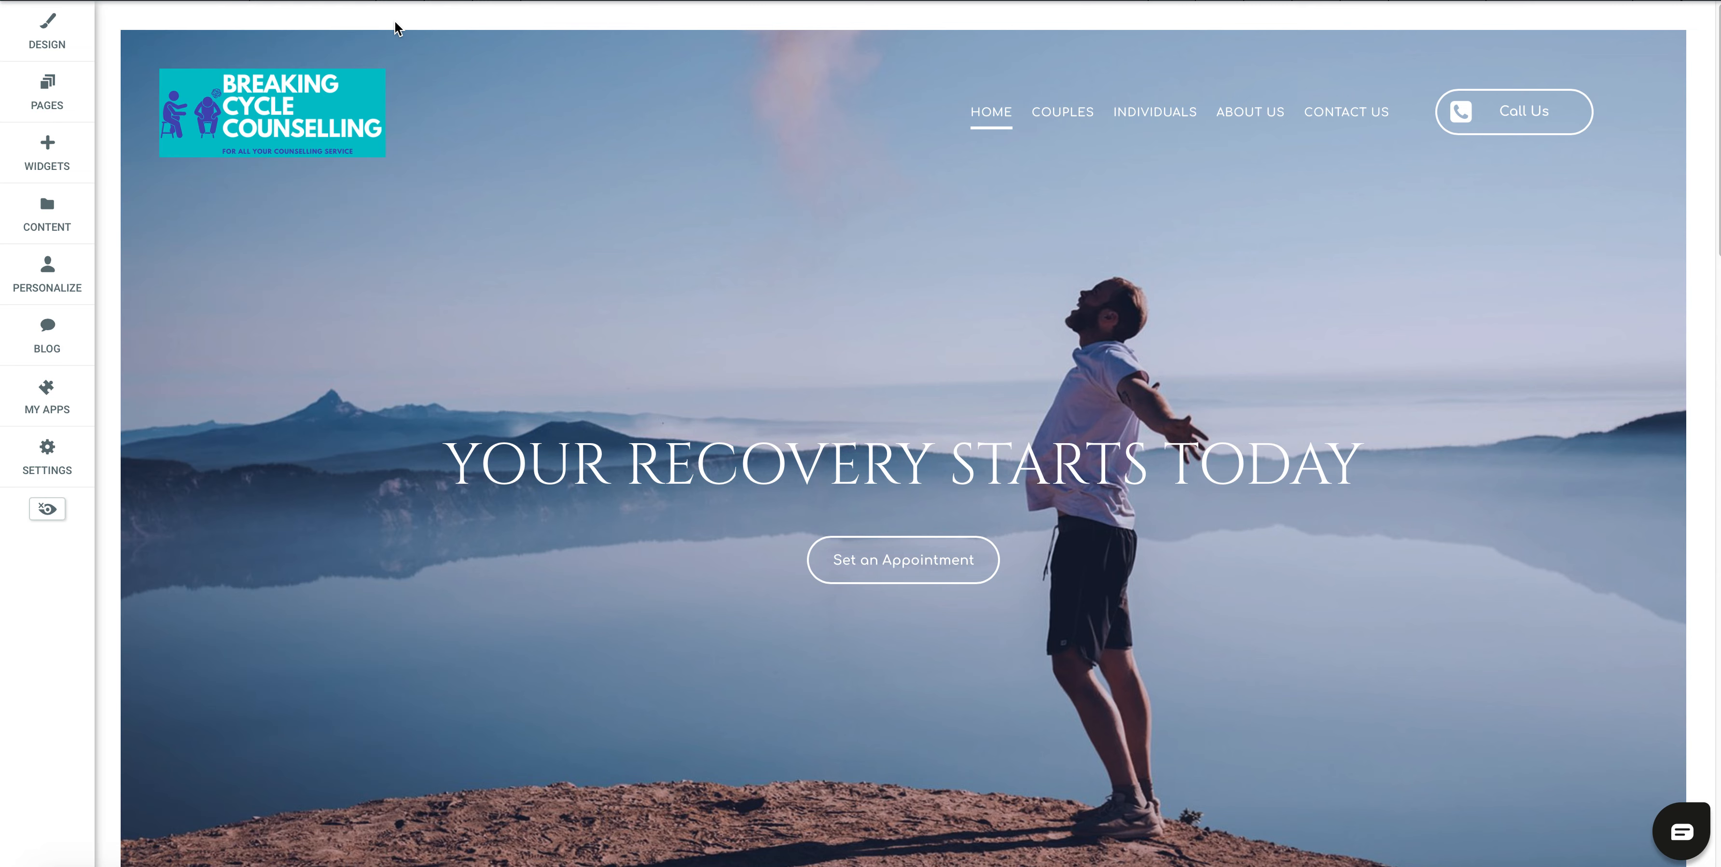
pyautogui.click(790, 468)
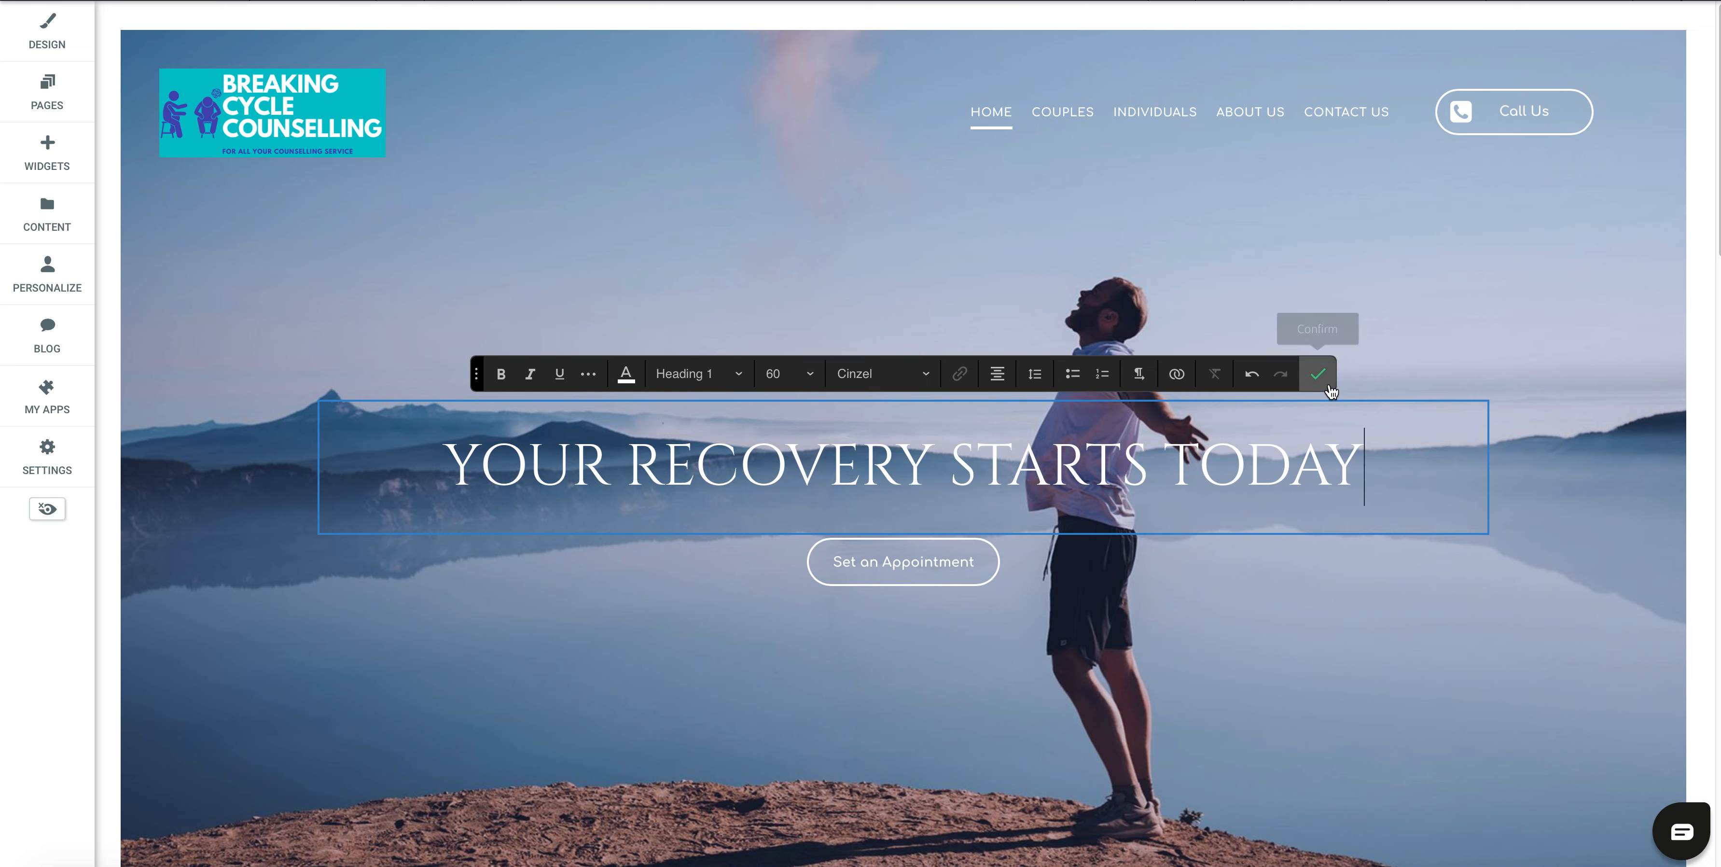
pyautogui.click(1318, 375)
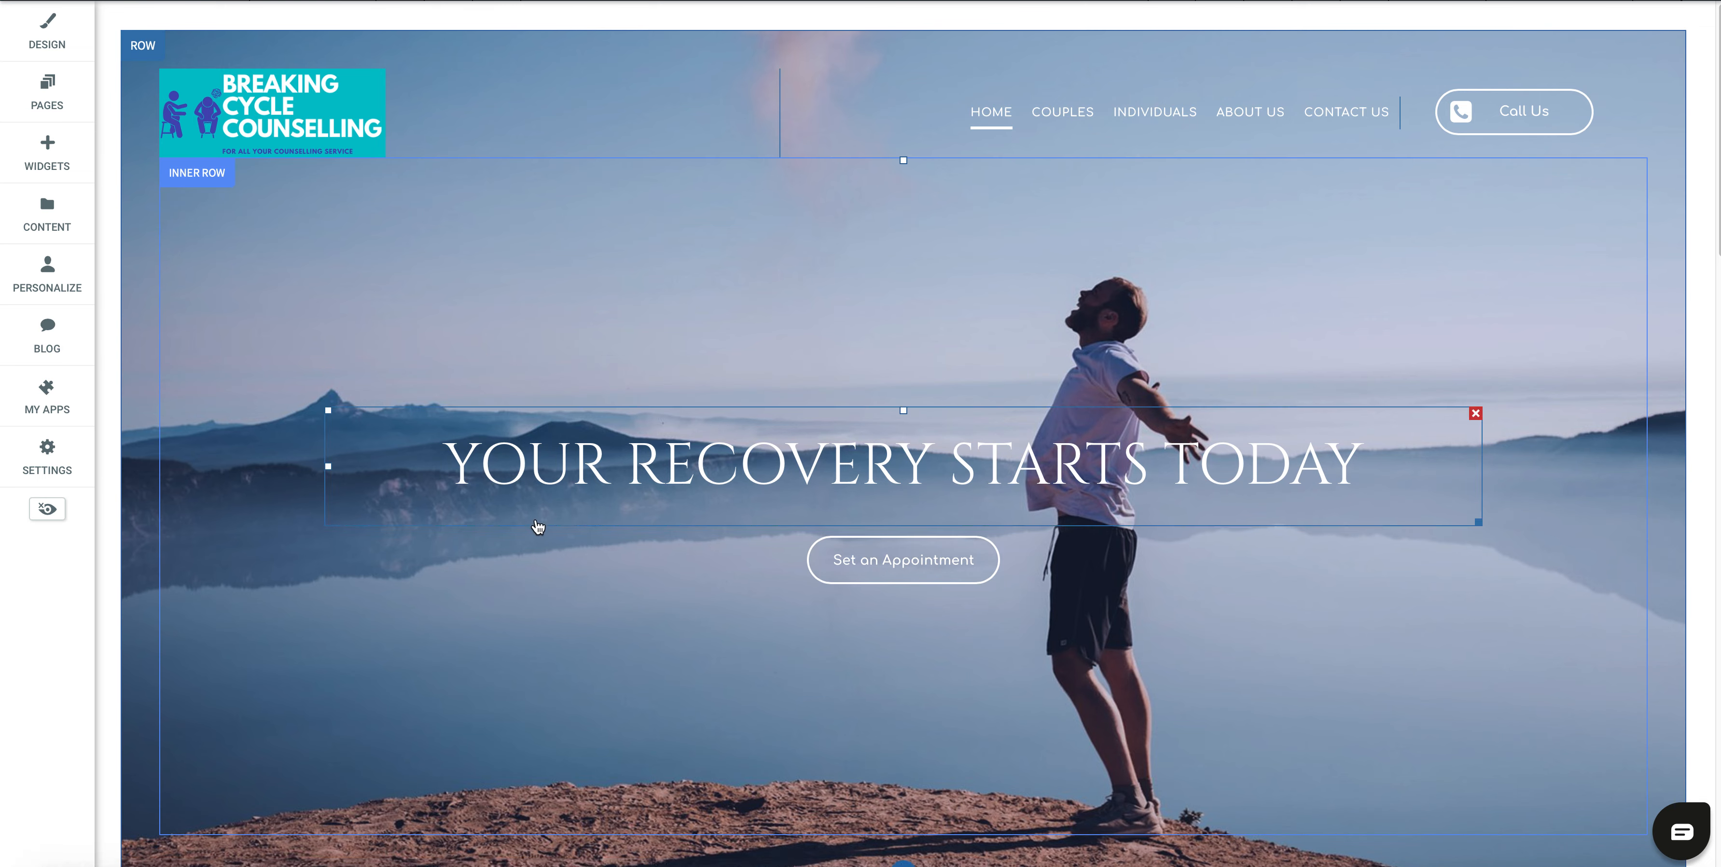
# Look through the widget library's categories, from Frequently Used and Basics to Media, Business, Social, Advanced and Blog.
pyautogui.click(47, 155)
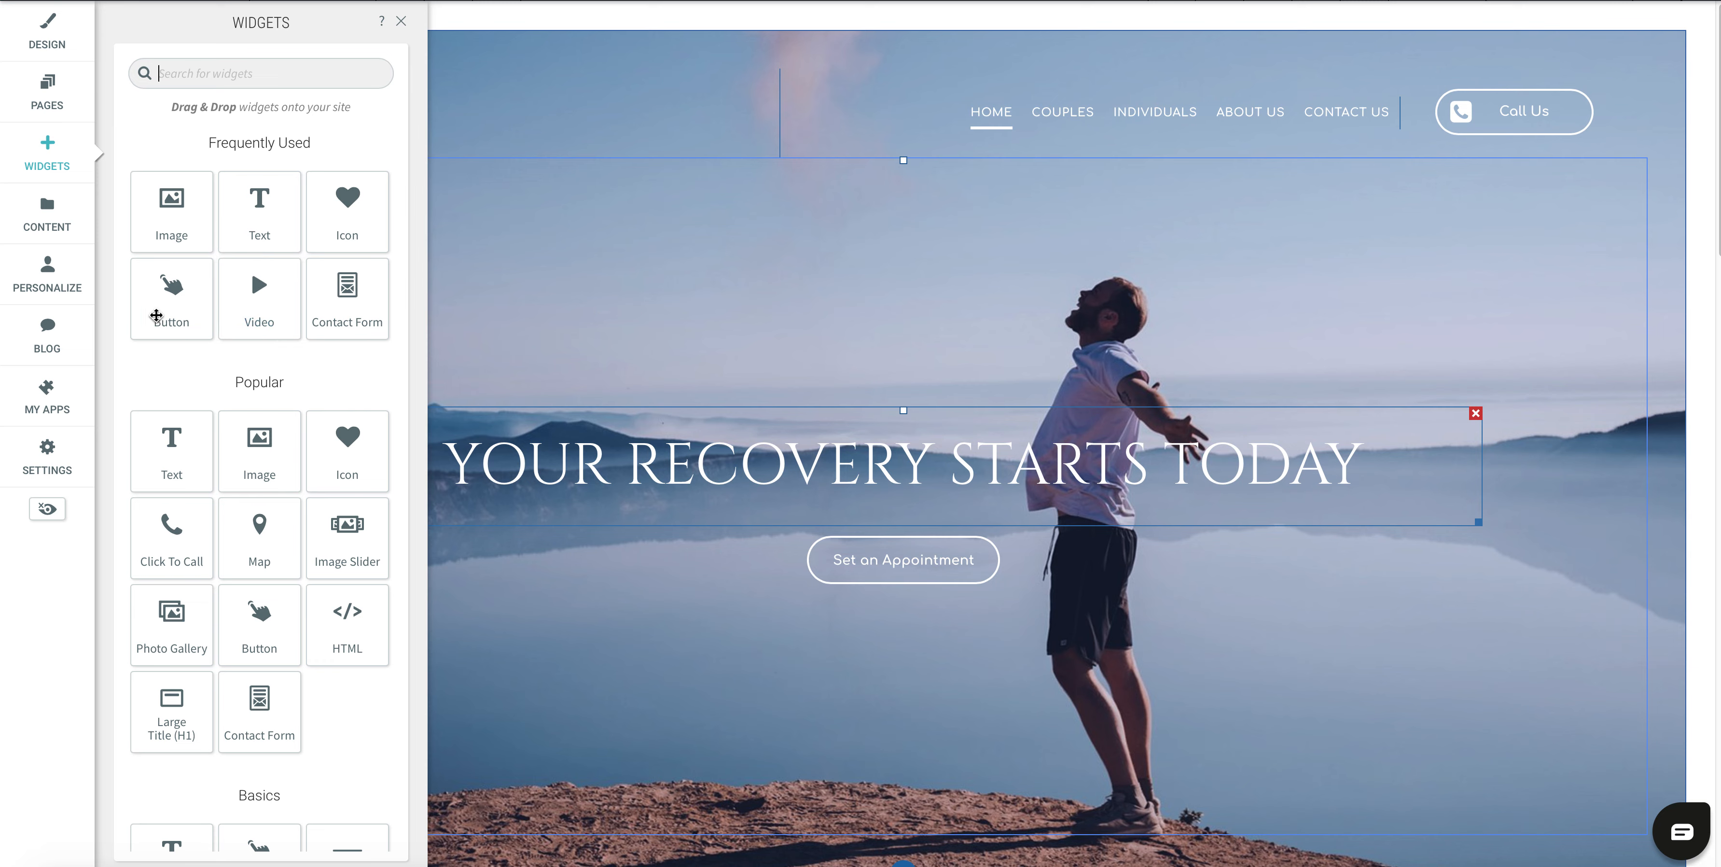
pyautogui.scroll(-5, 201, 348)
pyautogui.scroll(2, 167, 353)
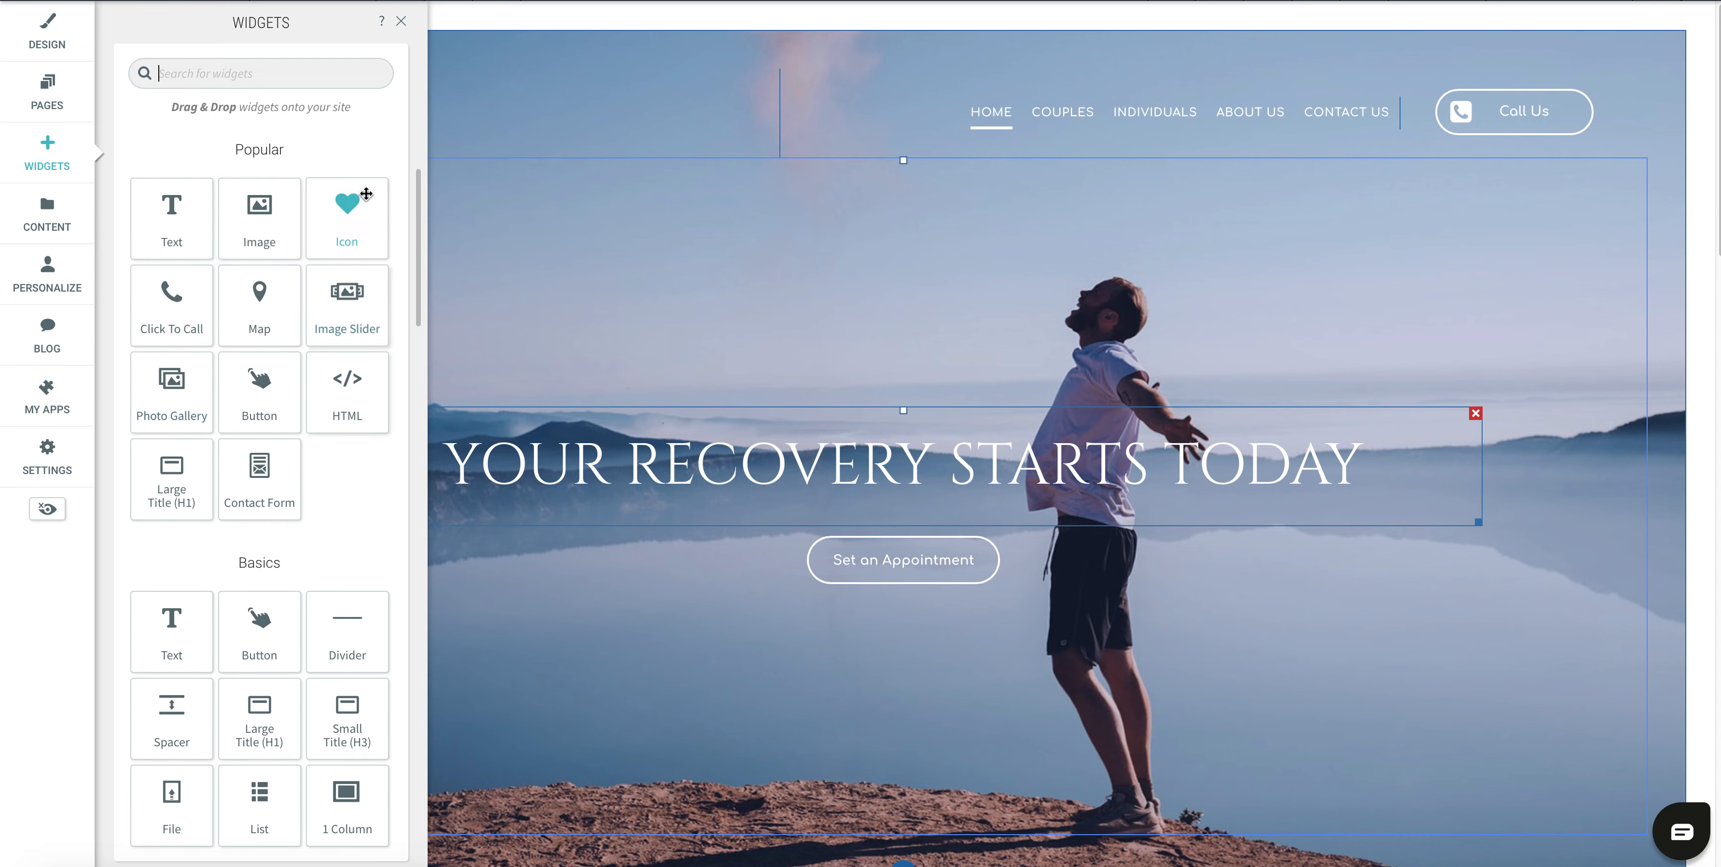
pyautogui.scroll(-10, 267, 461)
pyautogui.scroll(4, 295, 314)
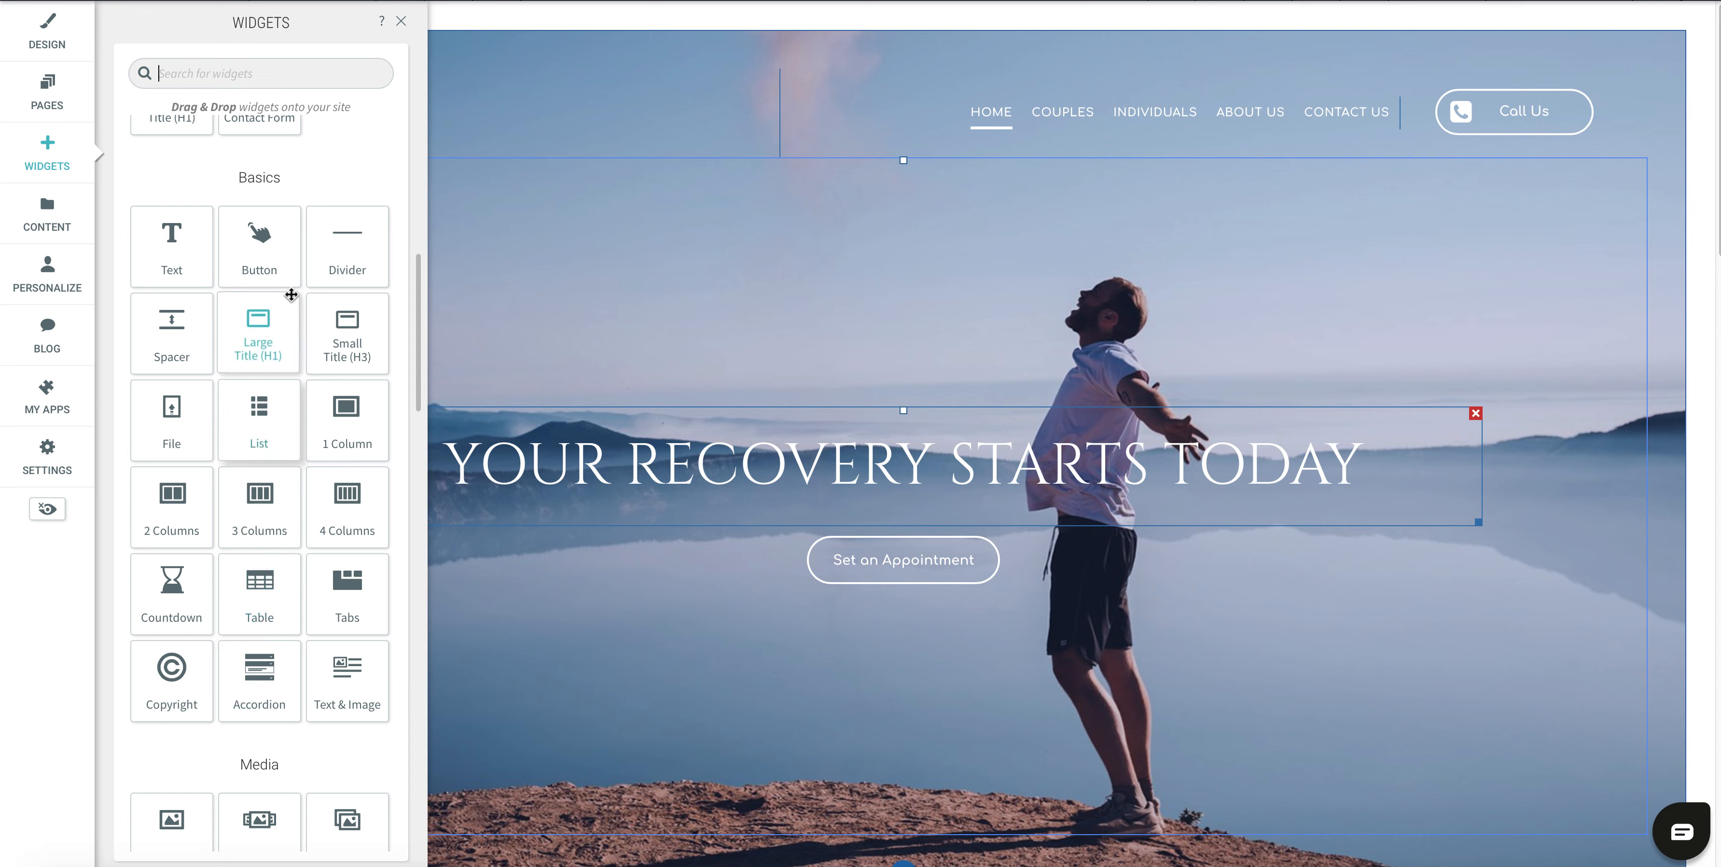
pyautogui.scroll(-8, 245, 517)
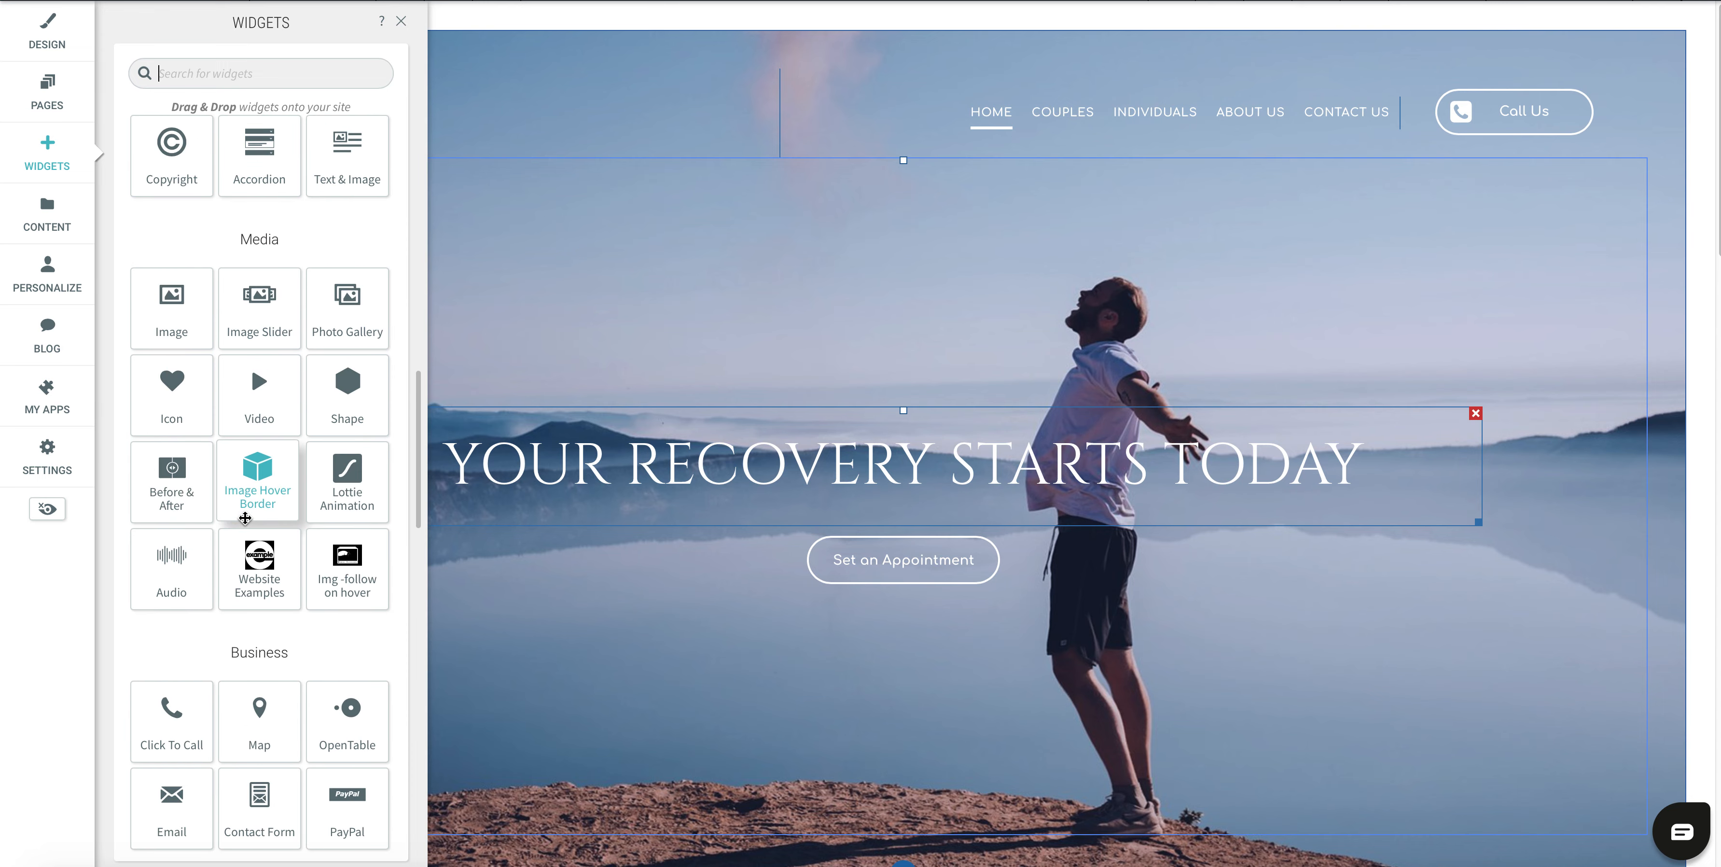
pyautogui.scroll(-7, 254, 494)
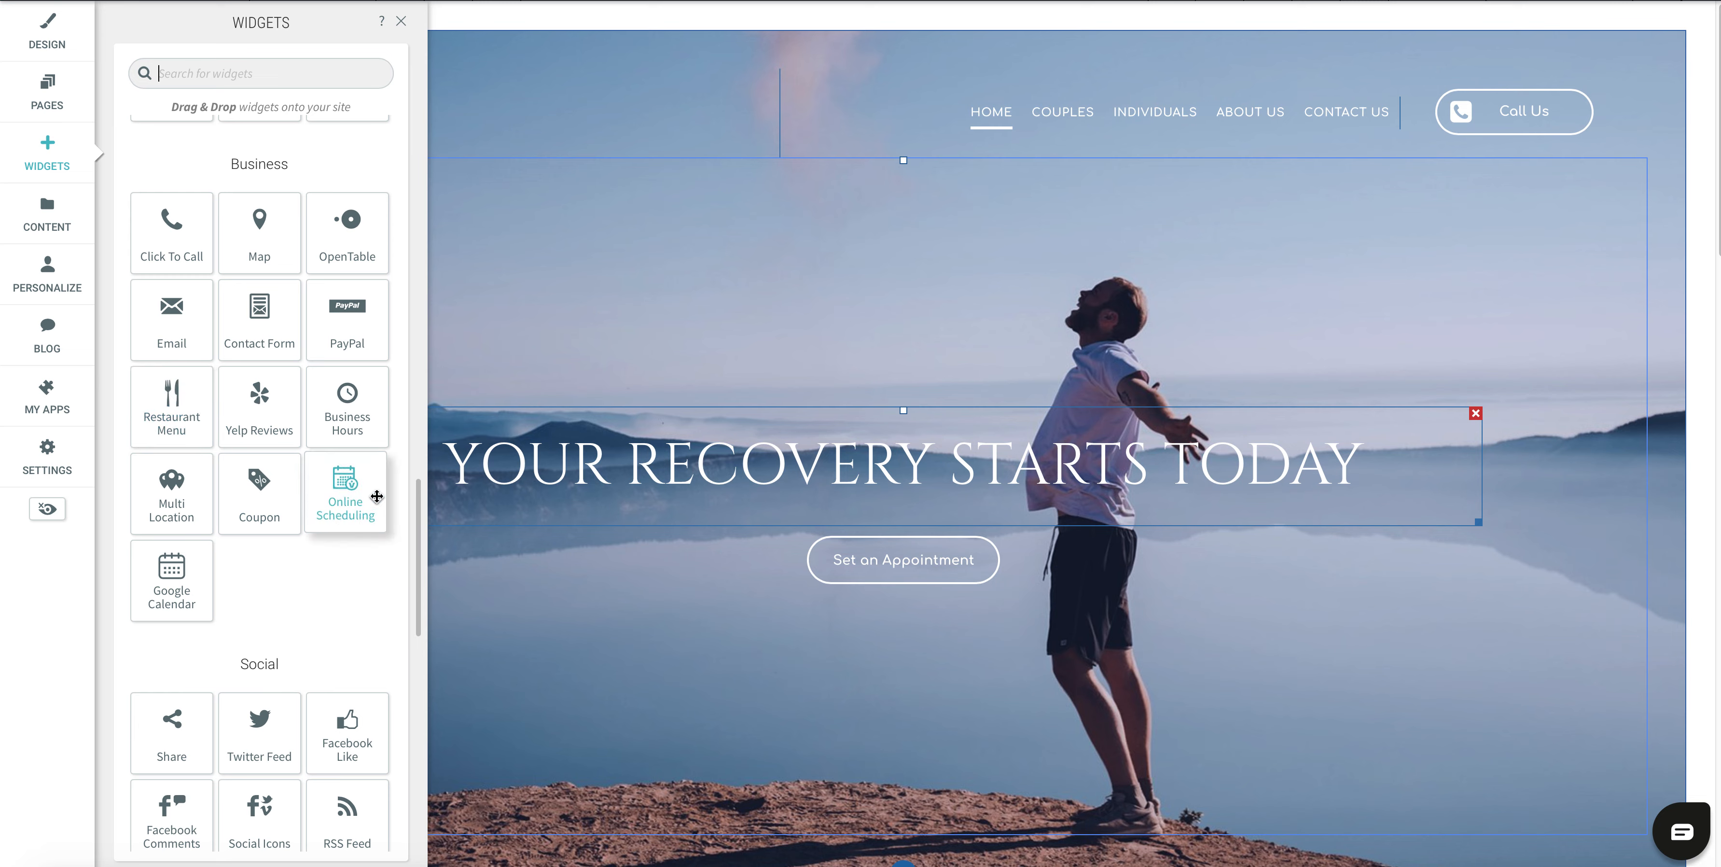
pyautogui.scroll(-2, 286, 594)
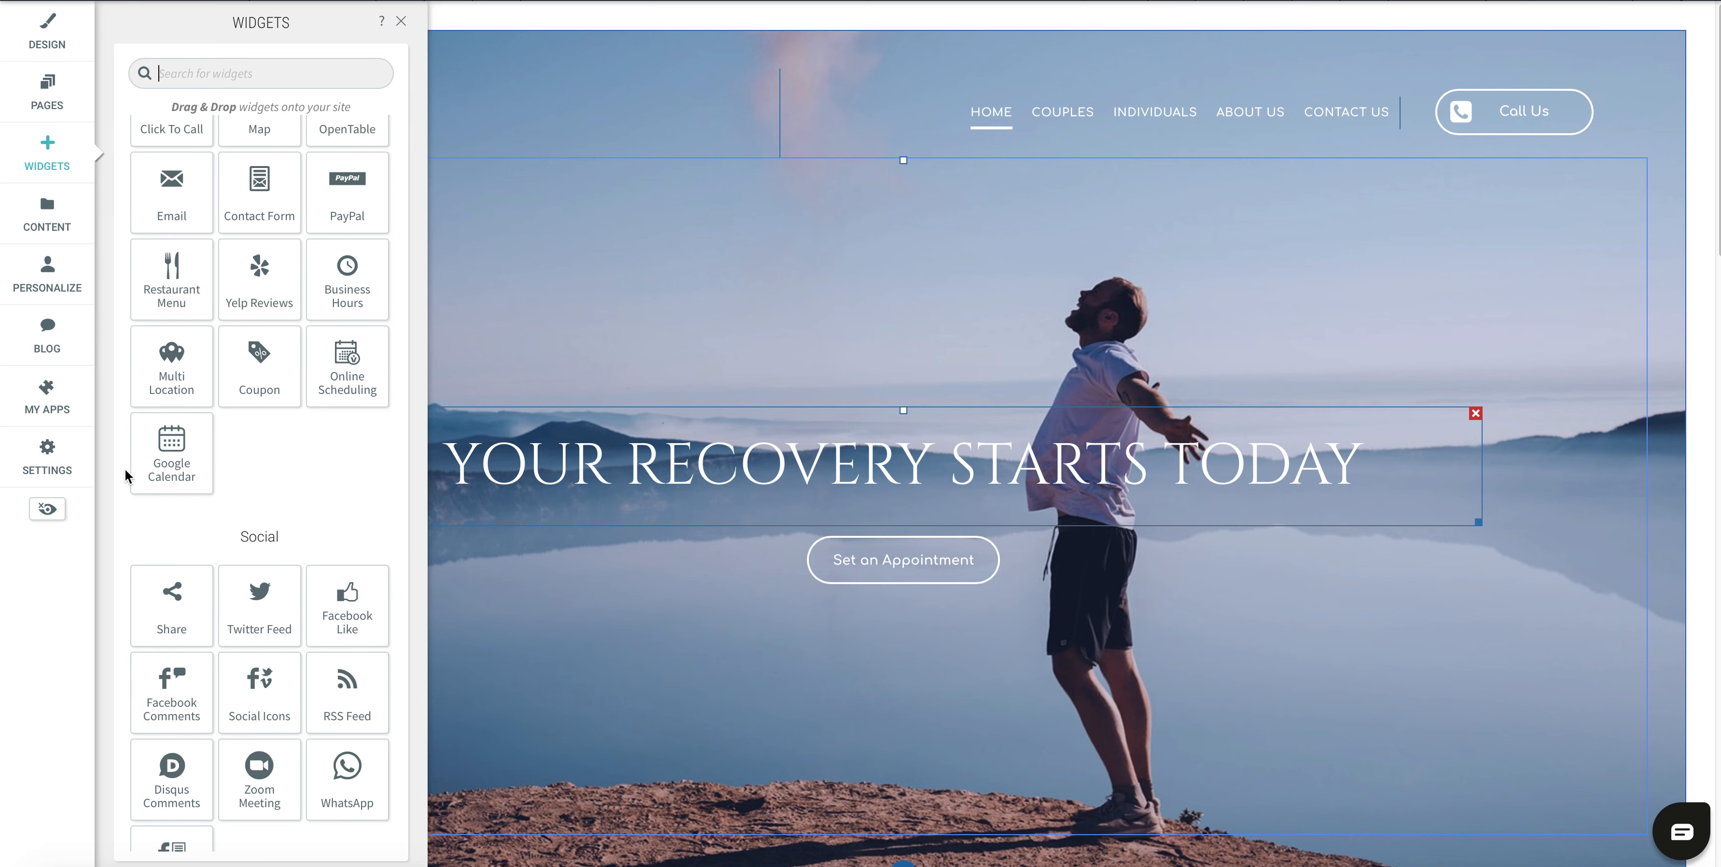
pyautogui.scroll(-2, 231, 511)
pyautogui.scroll(-1, 233, 510)
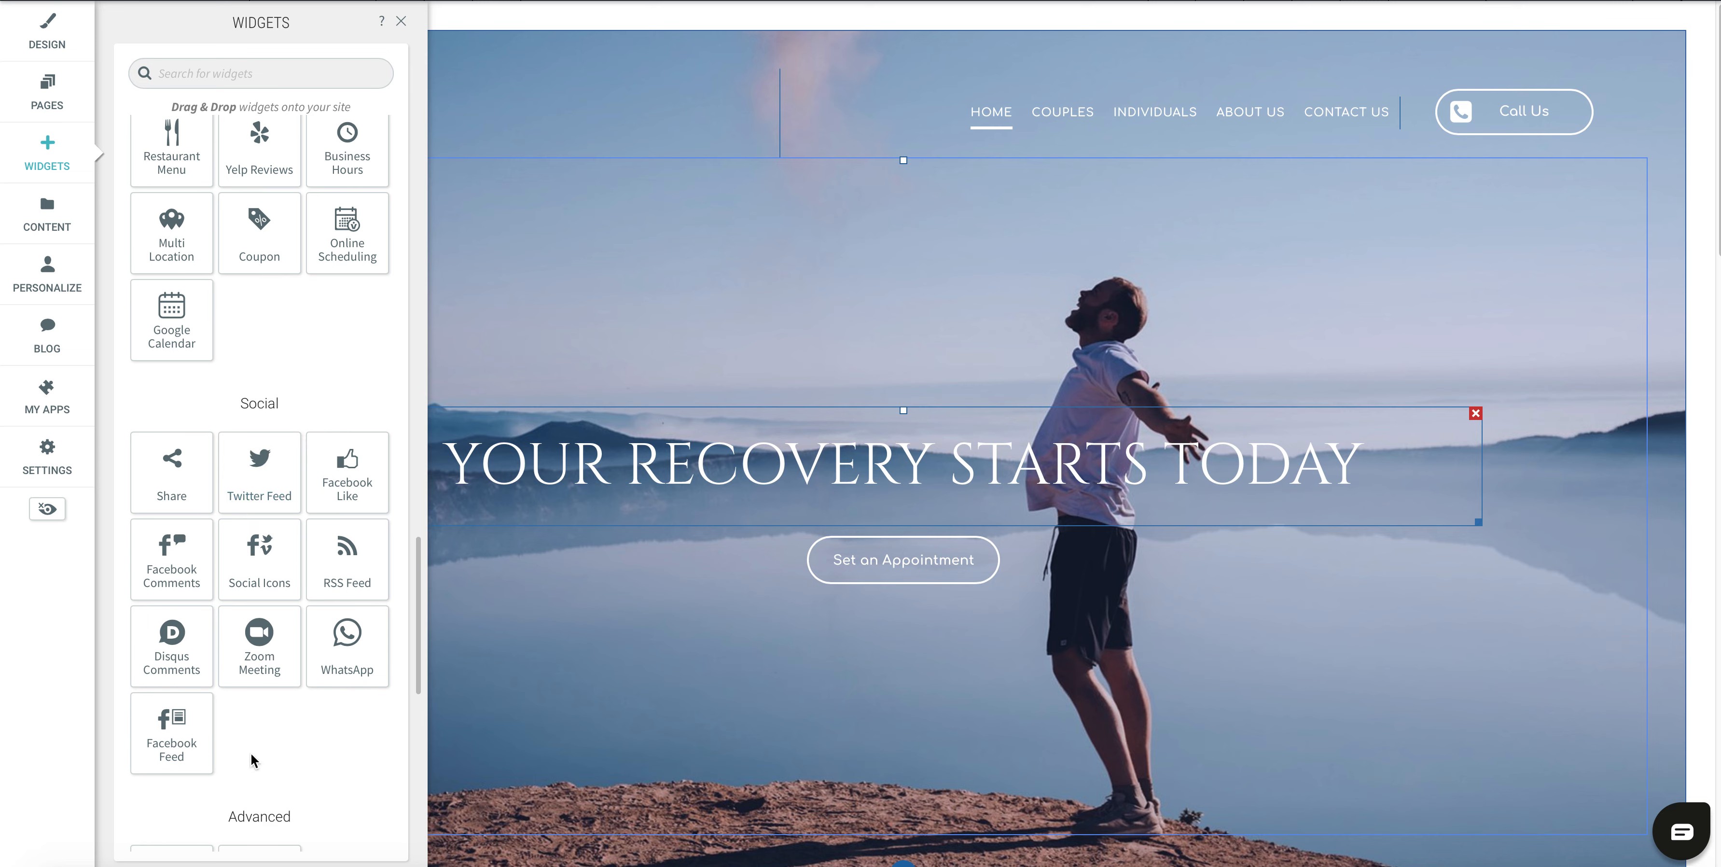
pyautogui.scroll(-5, 234, 708)
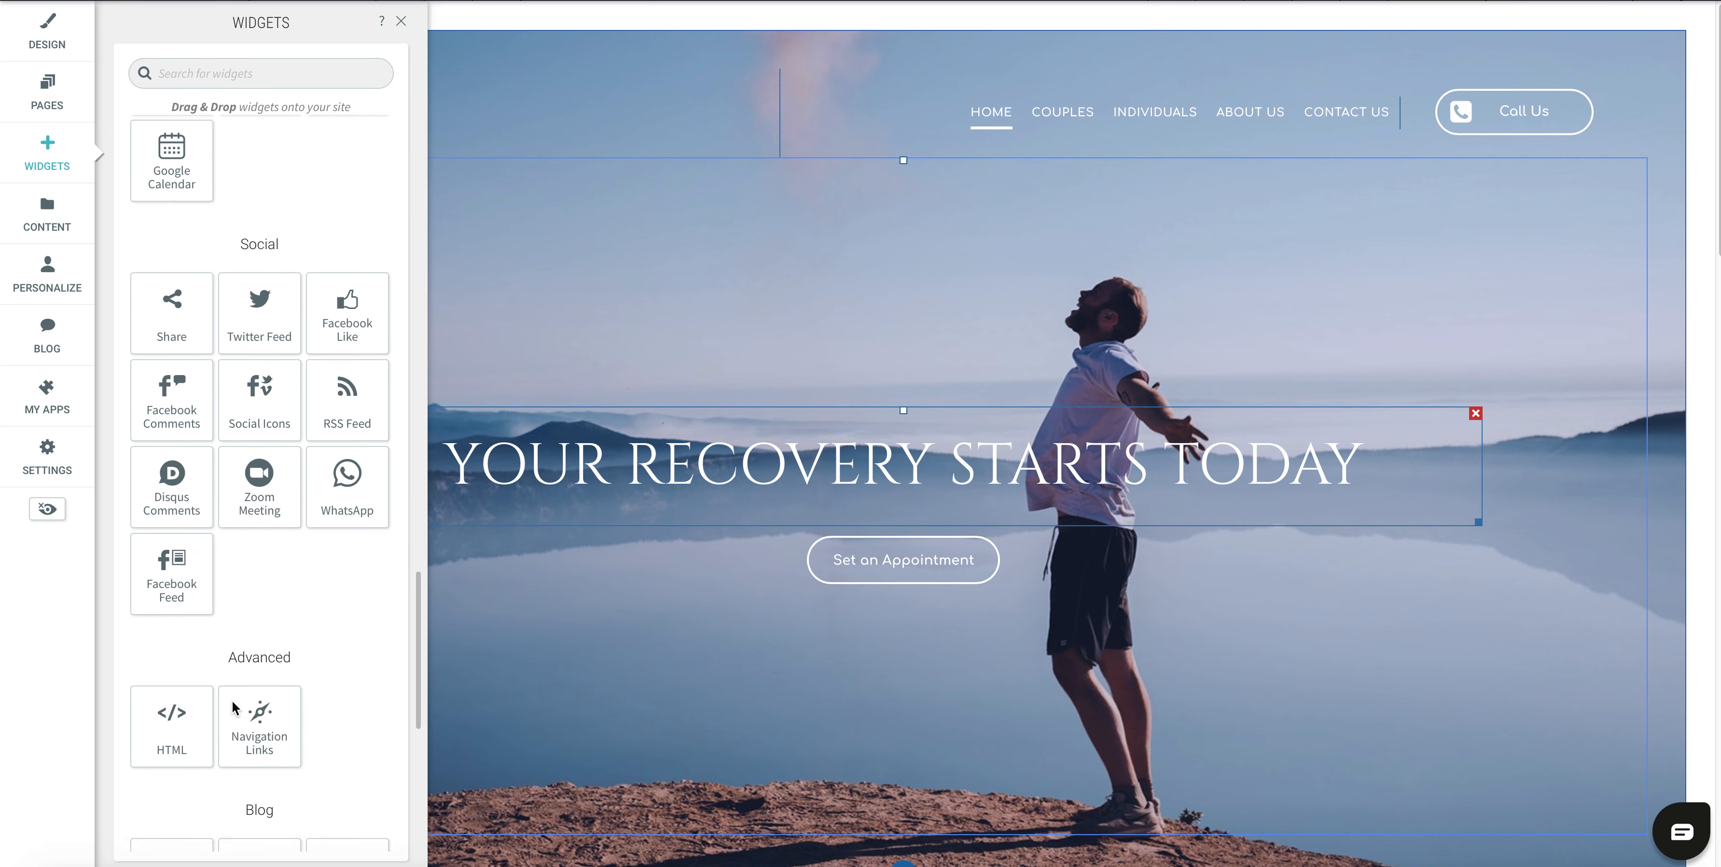
pyautogui.scroll(-1, 233, 707)
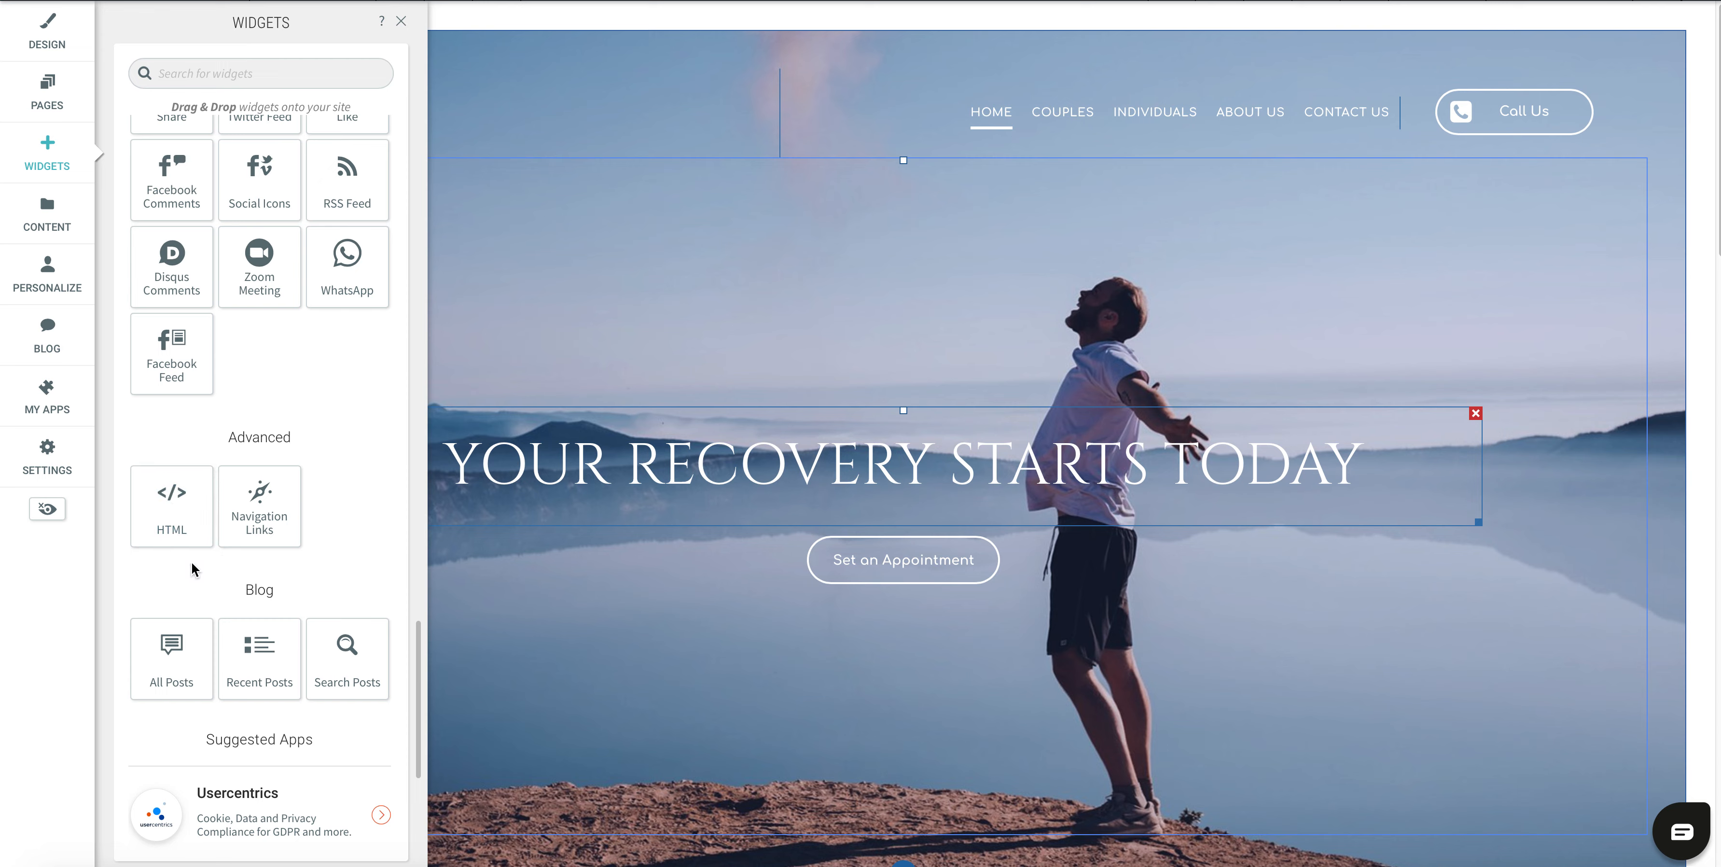
pyautogui.moveTo(162, 528); pyautogui.dragTo(160, 526)
pyautogui.scroll(15, 320, 512)
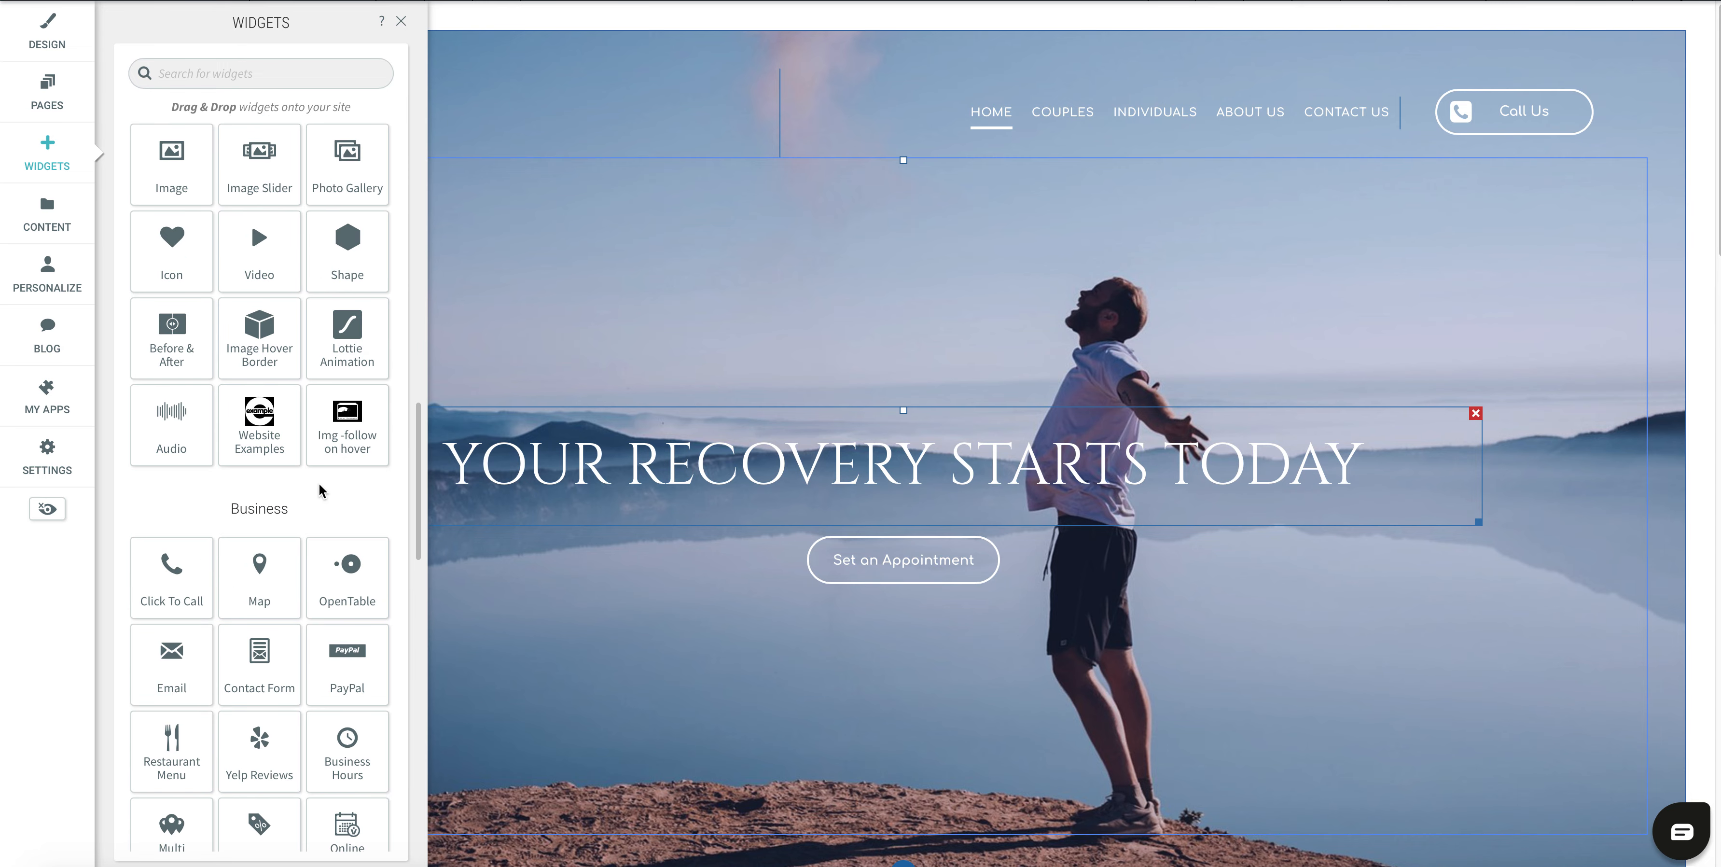
pyautogui.scroll(10, 322, 408)
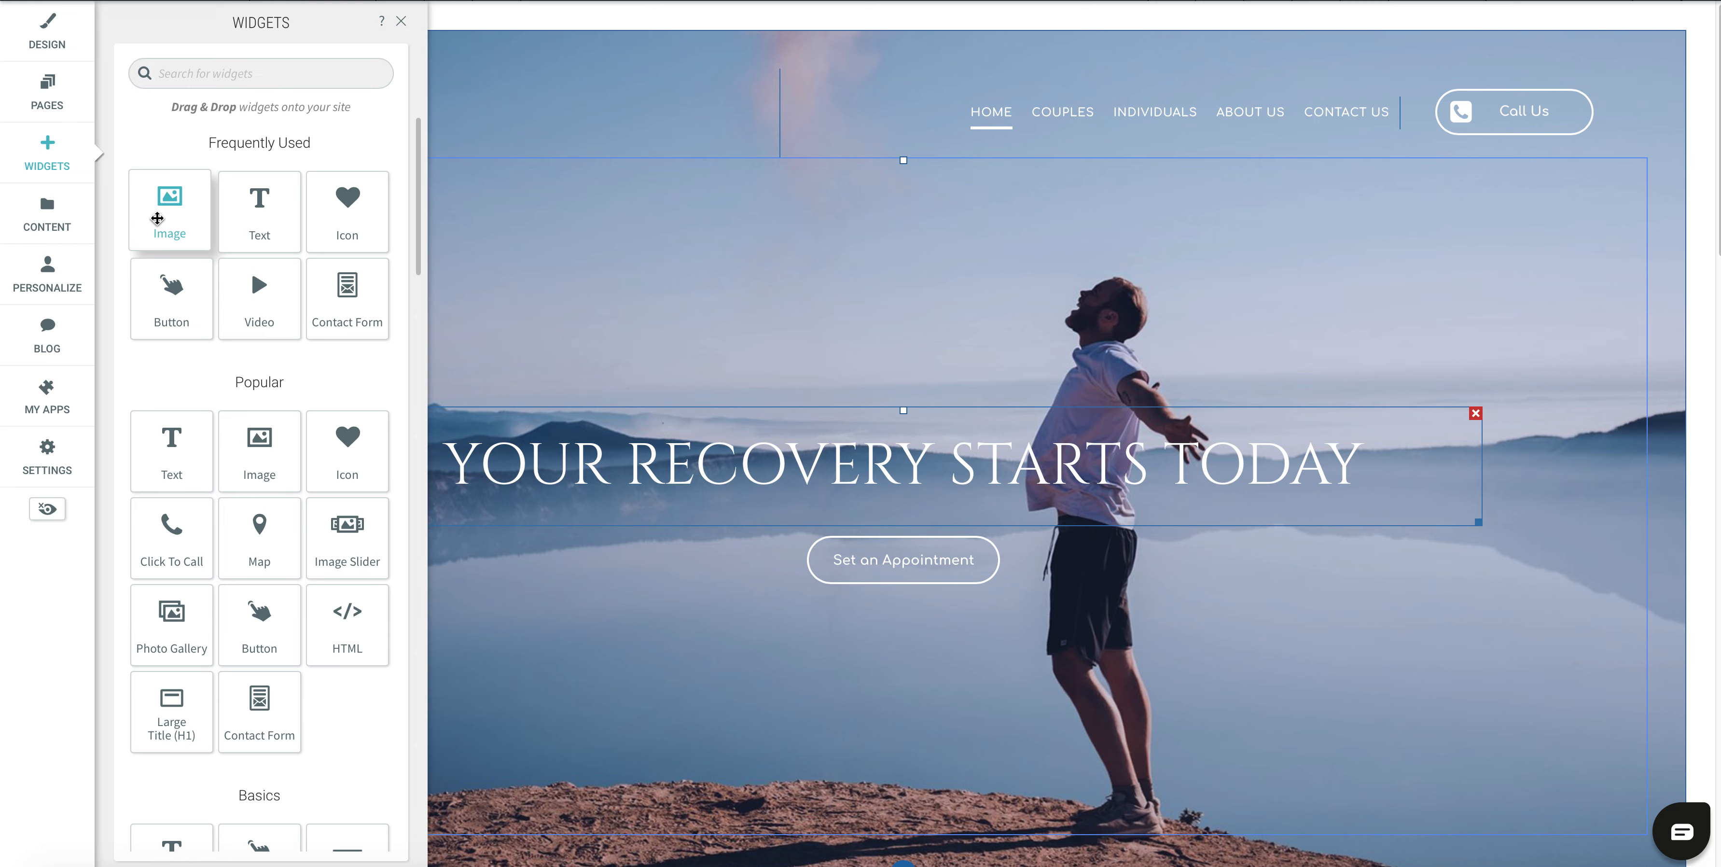
# Add an Image widget below the "Set an Appointment" button, using the free "coaching" photo of two seated women by a sofa.
pyautogui.moveTo(157, 218); pyautogui.dragTo(939, 663)
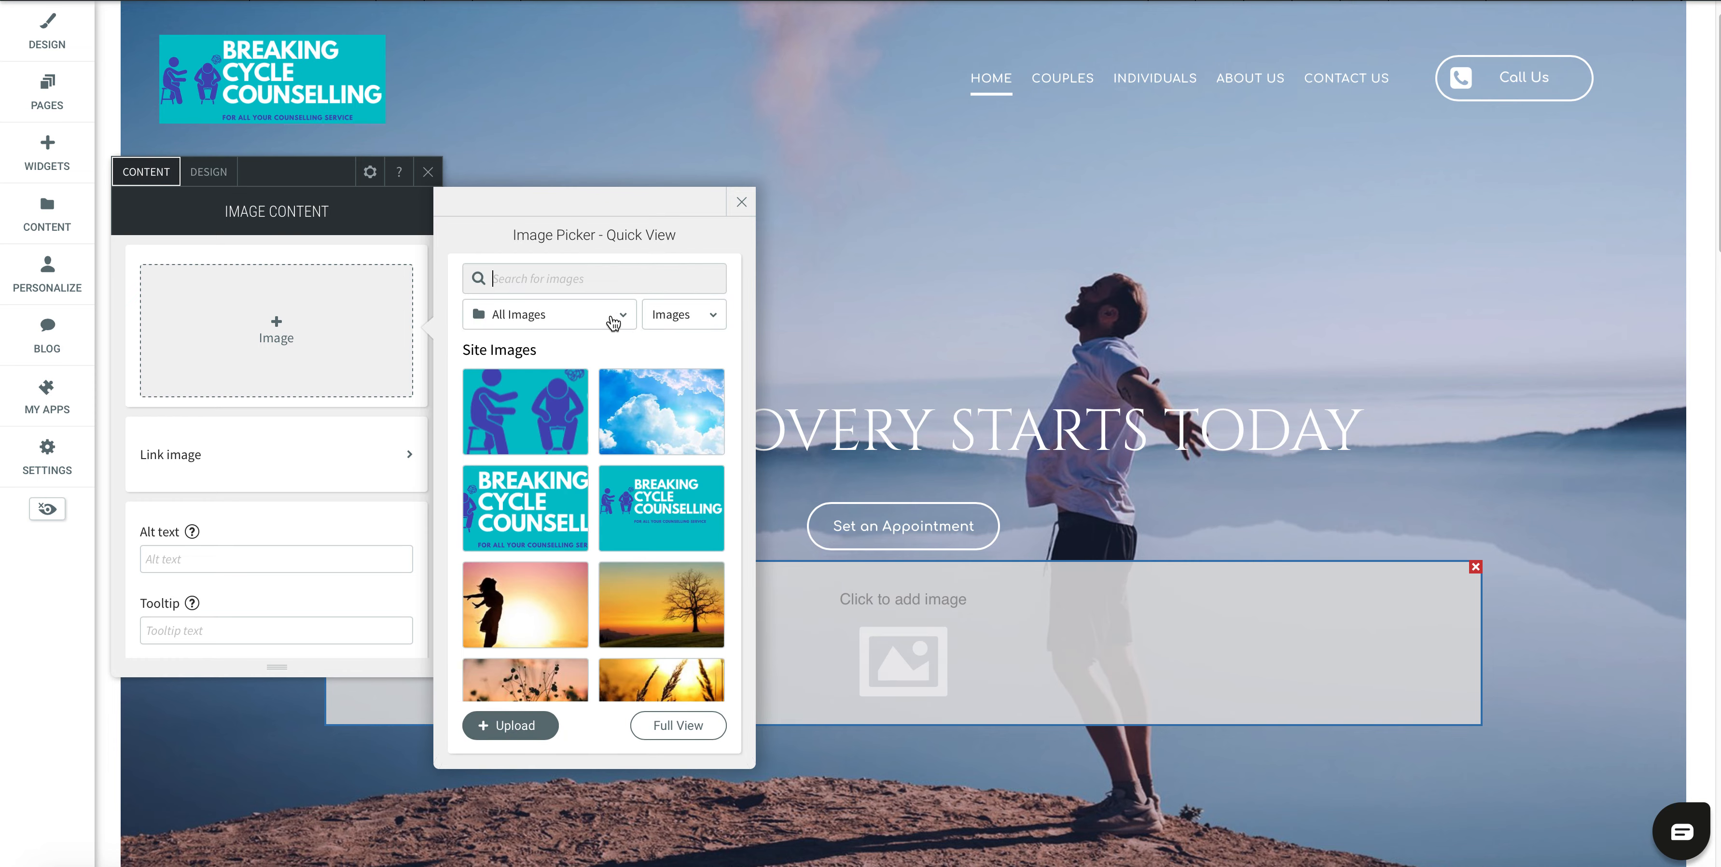
pyautogui.write('coaching')
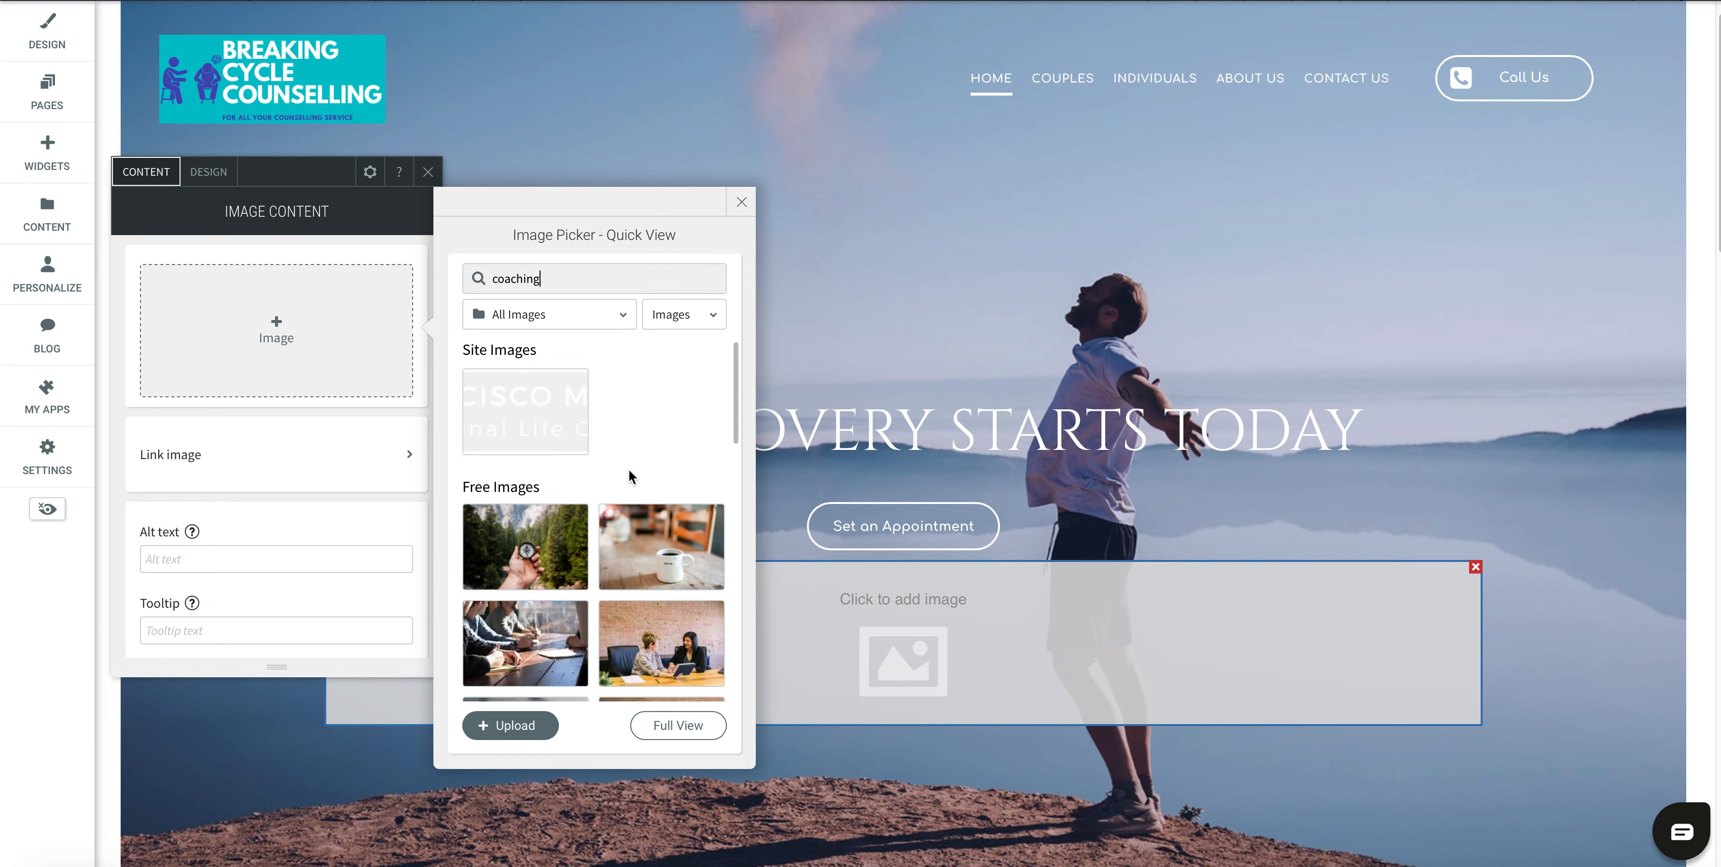
pyautogui.scroll(-3, 606, 561)
pyautogui.scroll(-3, 605, 571)
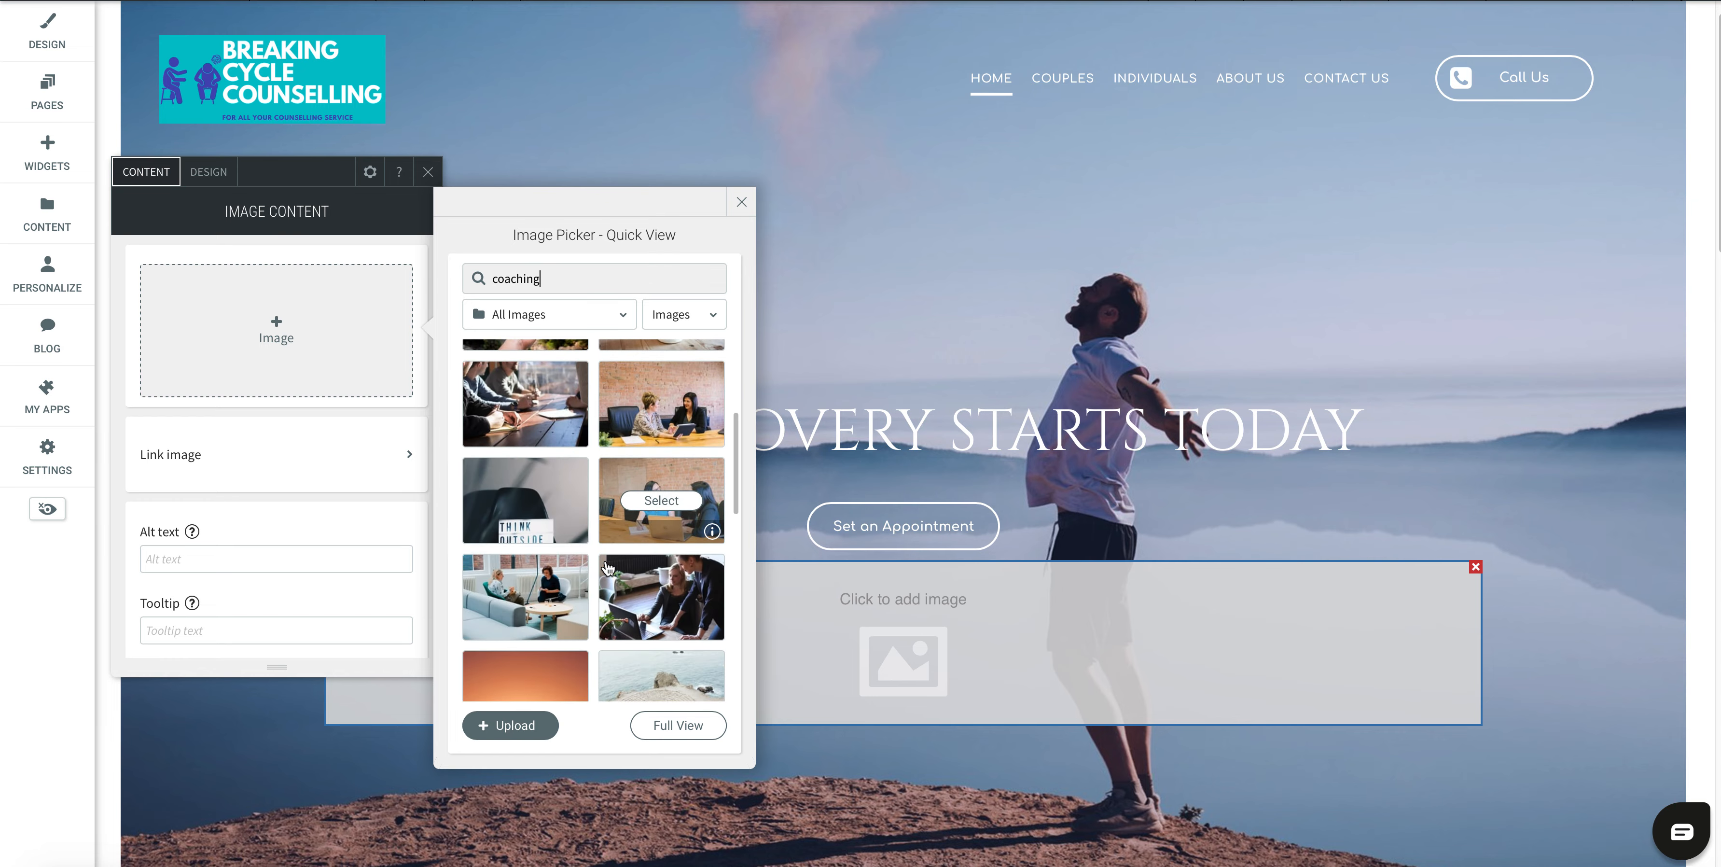
pyautogui.scroll(-5, 597, 581)
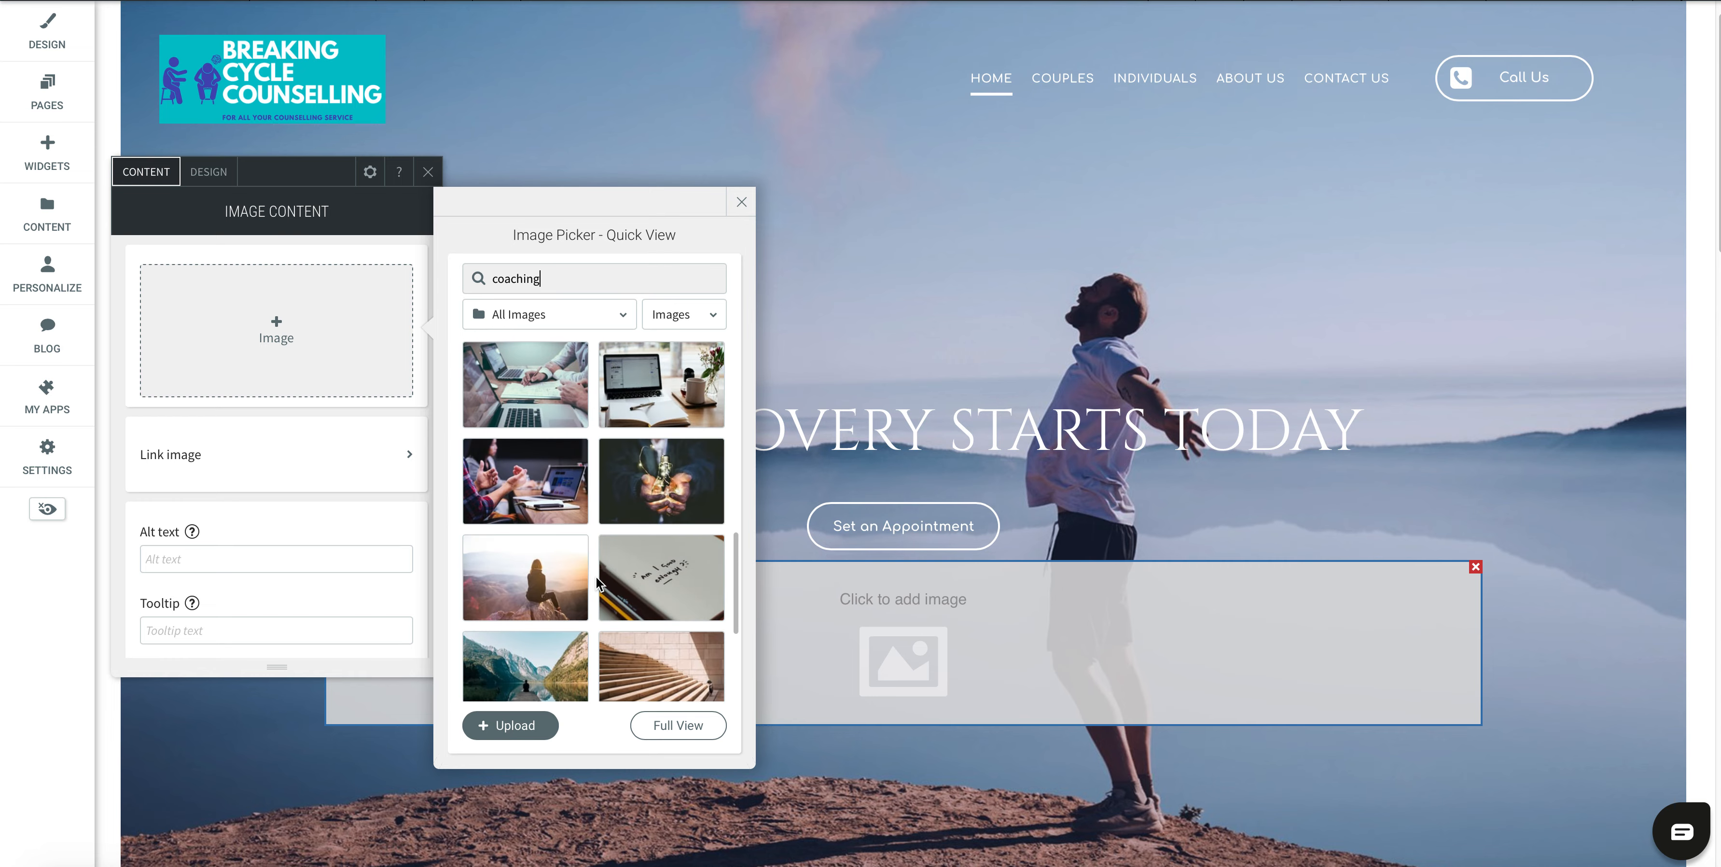
pyautogui.scroll(4, 598, 579)
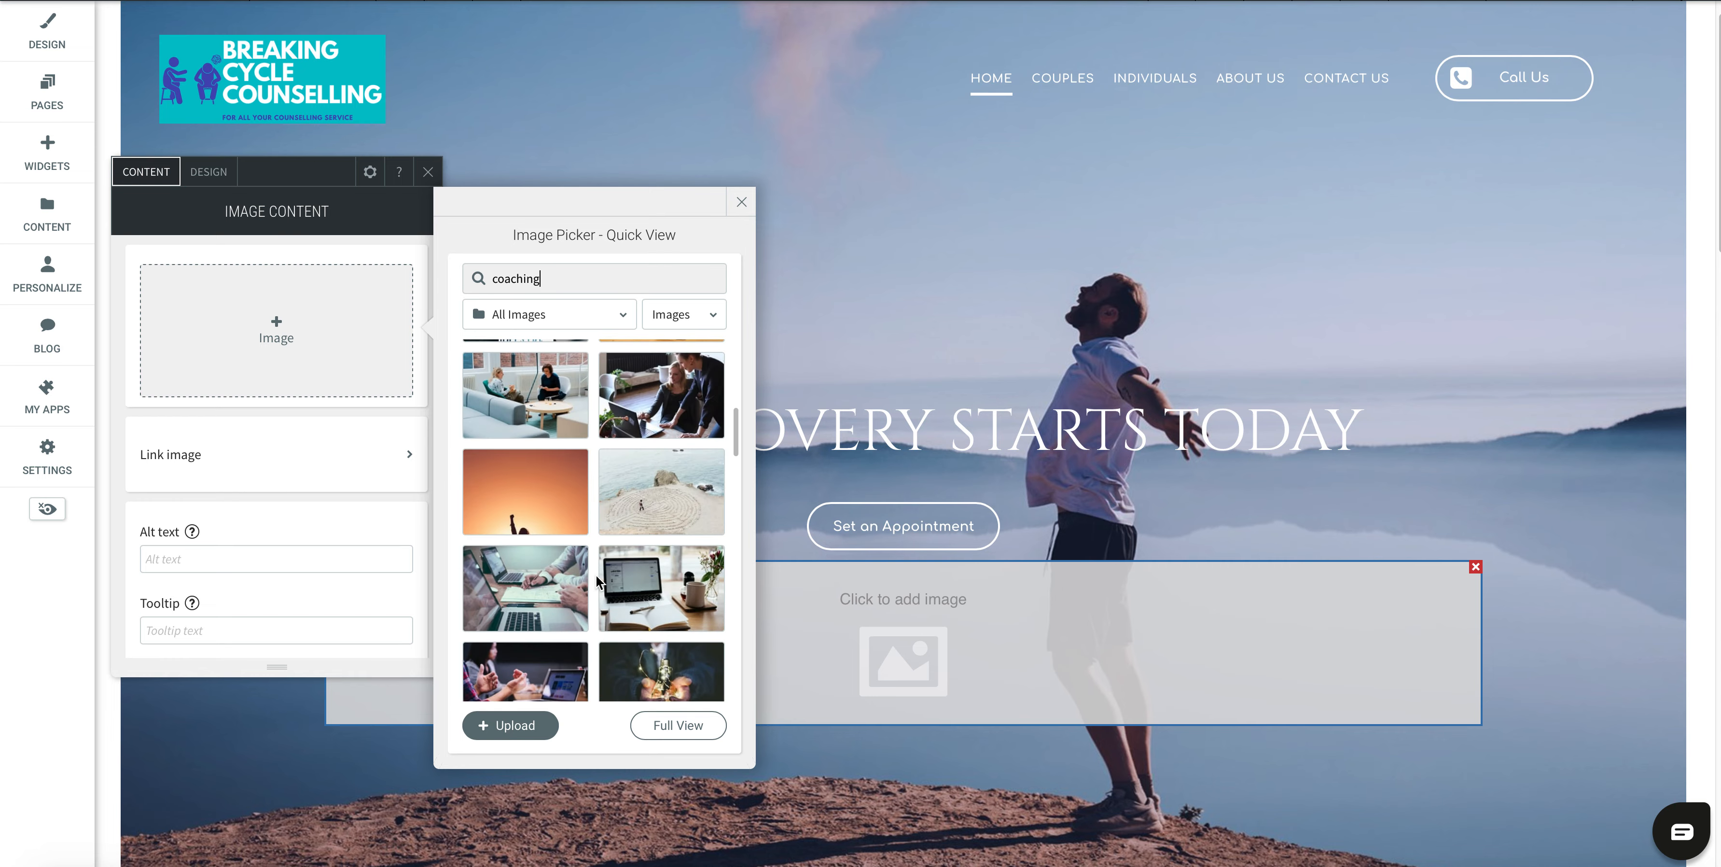
pyautogui.click(544, 401)
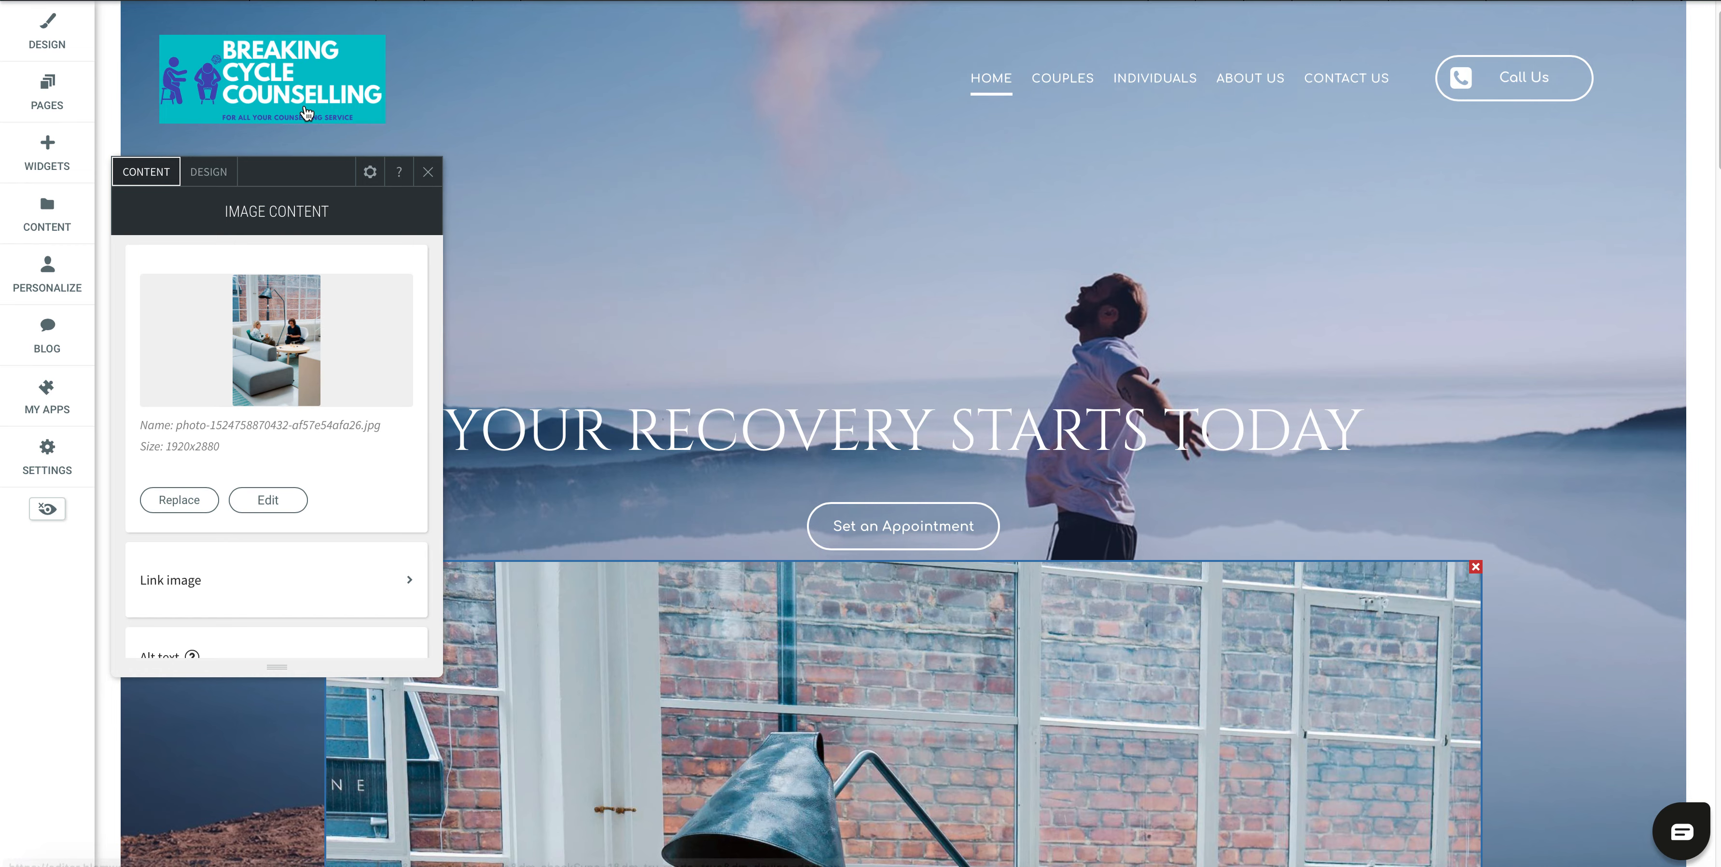
# Open the new photo in the image editor to view its editing tools, and close it without saving.
pyautogui.scroll(-1, 835, 633)
pyautogui.scroll(-10, 835, 633)
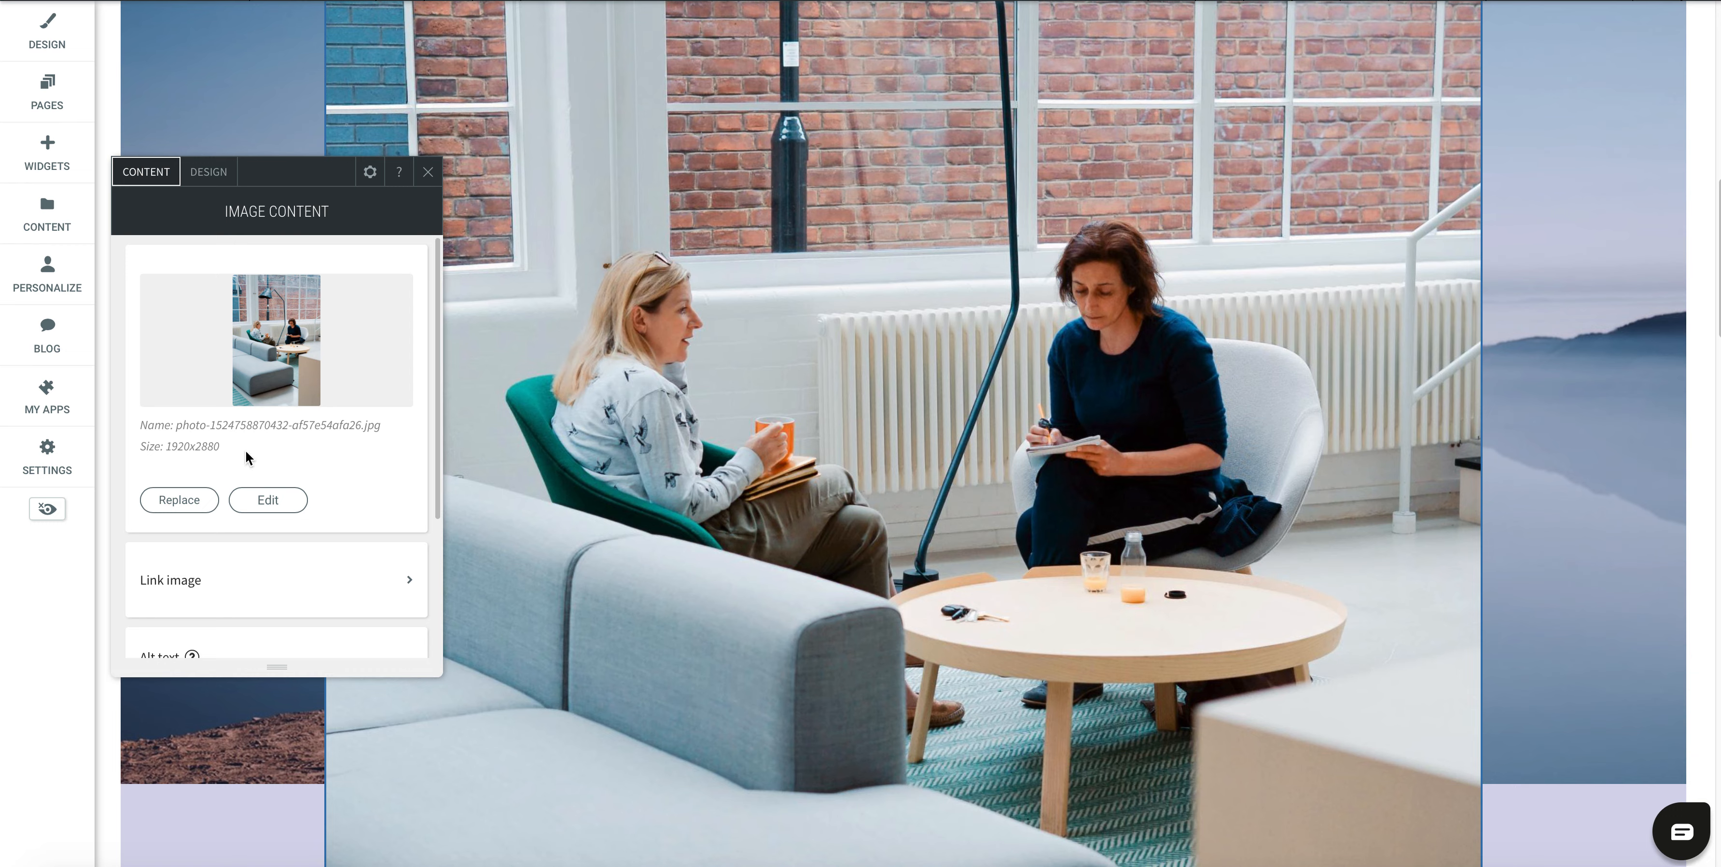
pyautogui.click(268, 500)
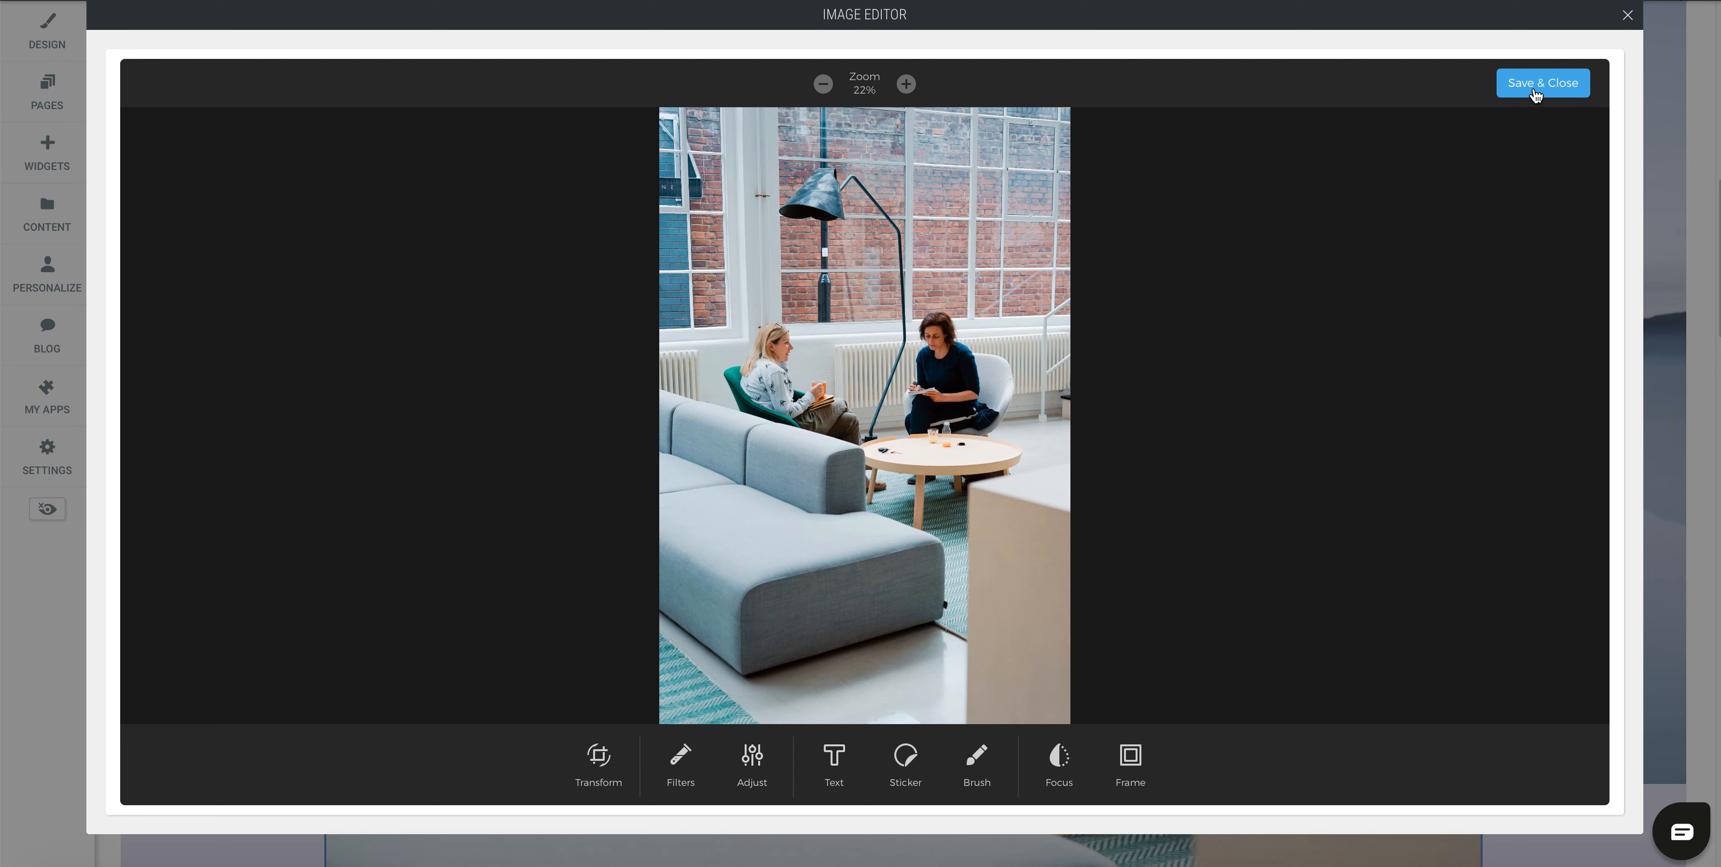
pyautogui.click(1626, 16)
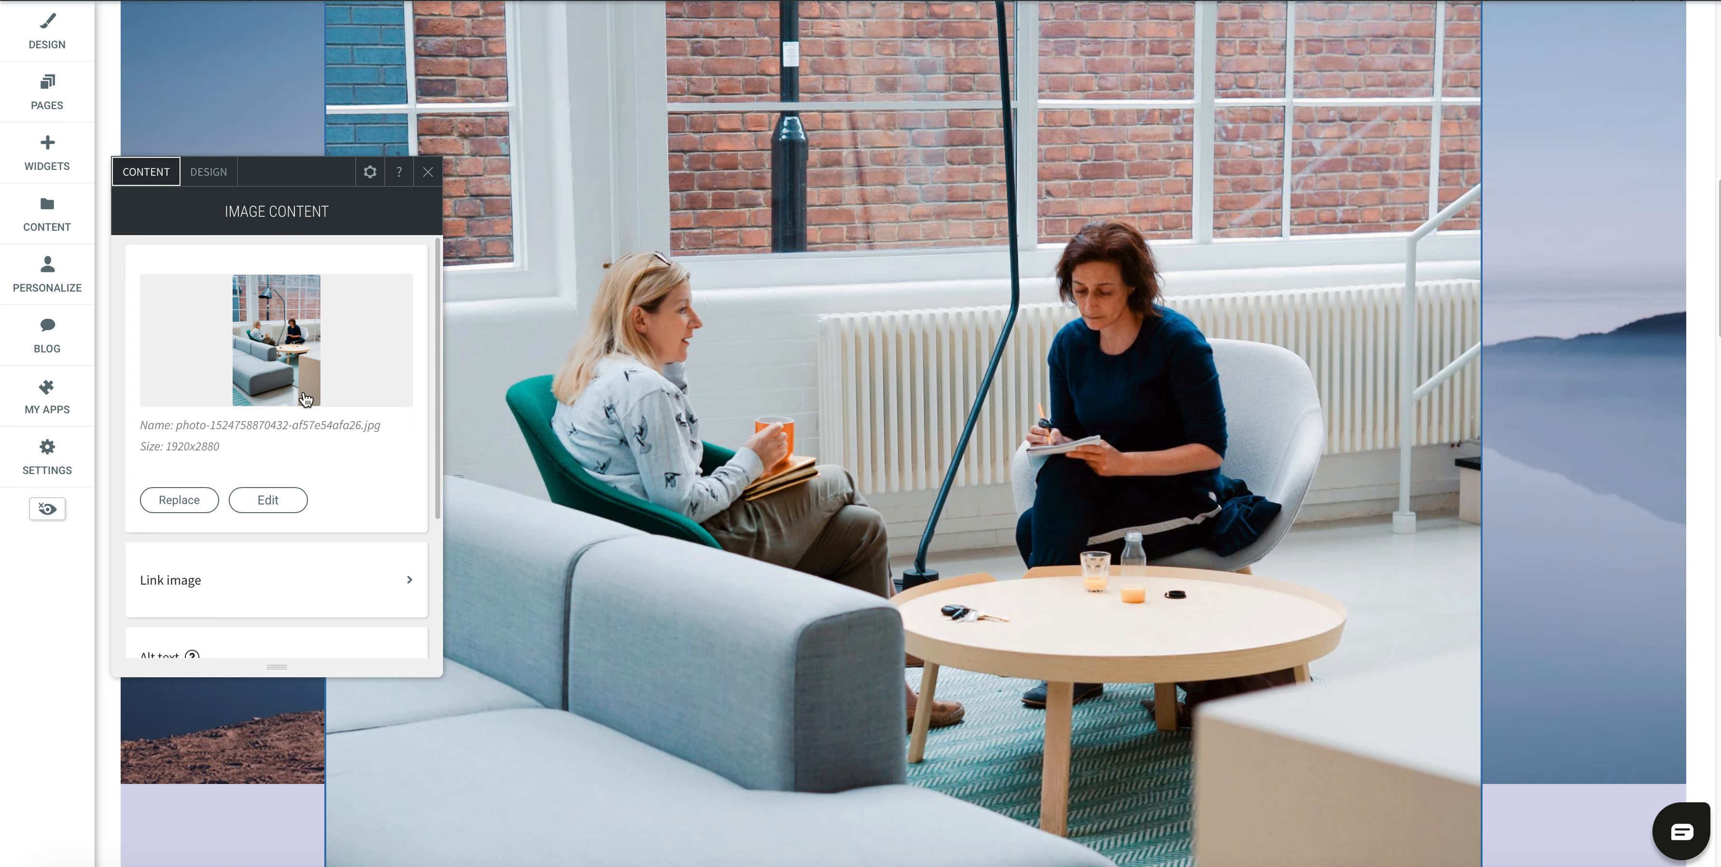
# Try the circular and rounded-corner layouts on the photo and return it to the square layout.
pyautogui.click(210, 175)
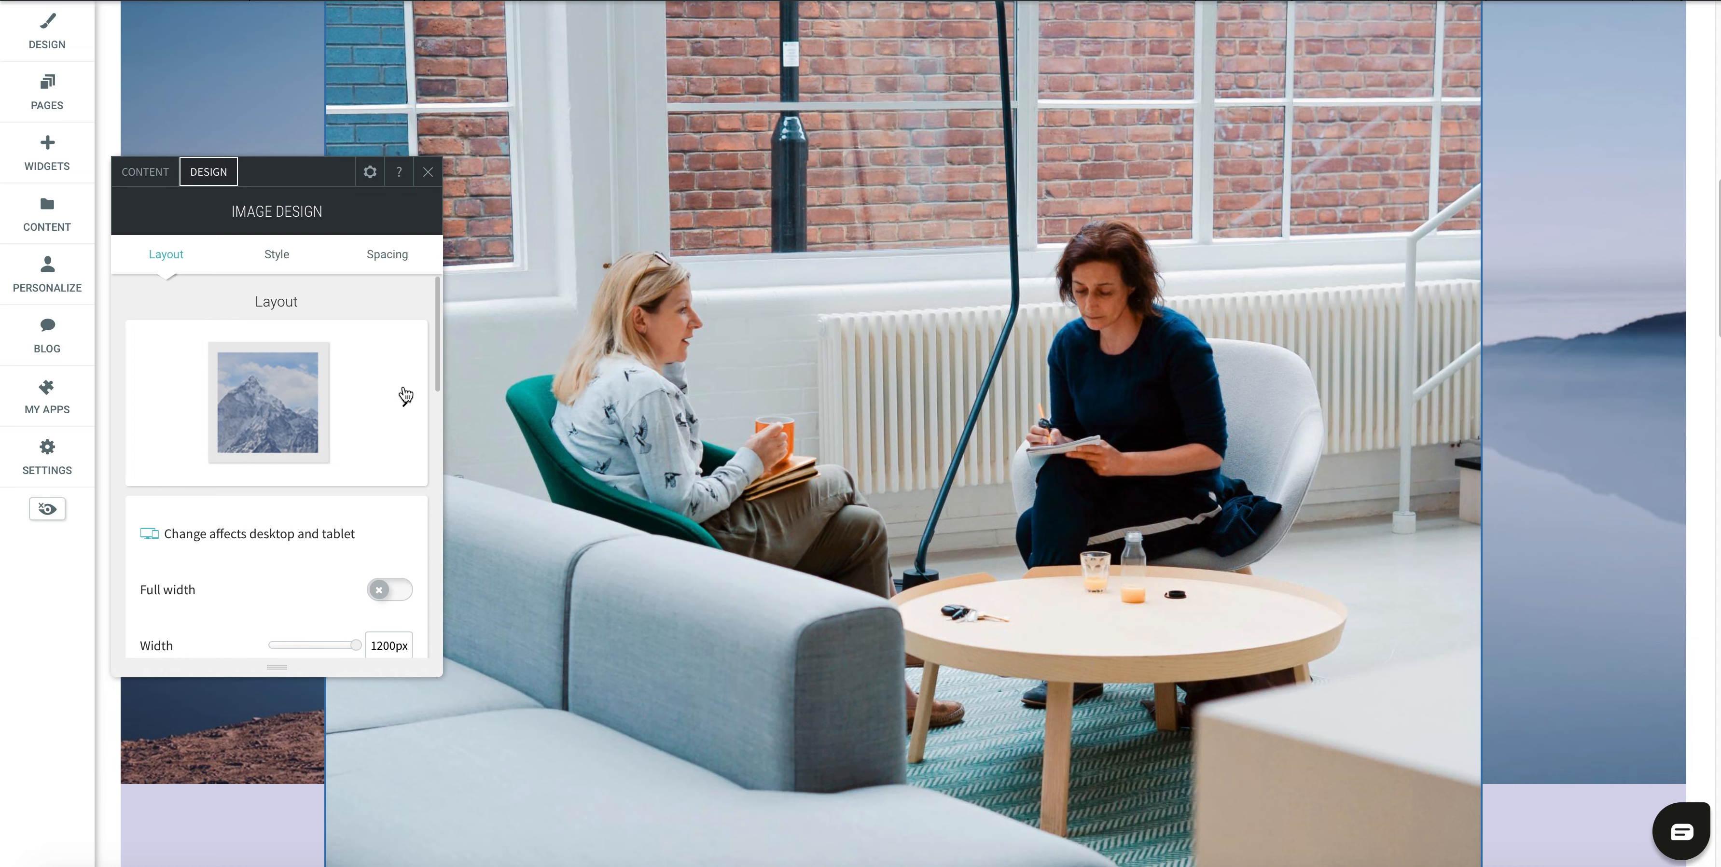
pyautogui.click(404, 402)
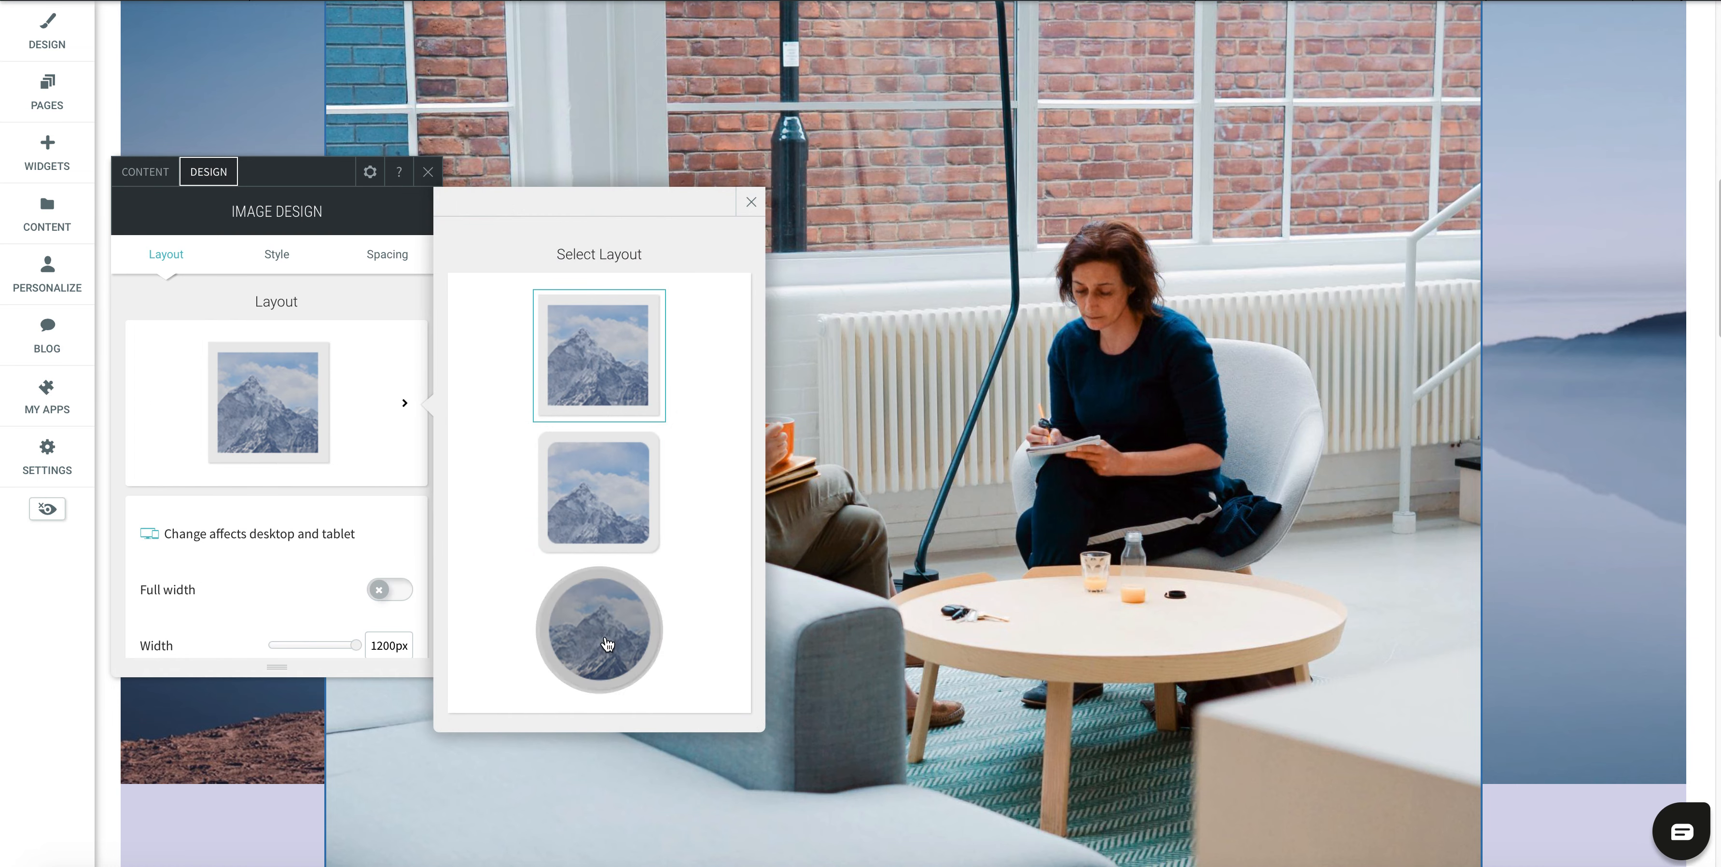
pyautogui.click(606, 644)
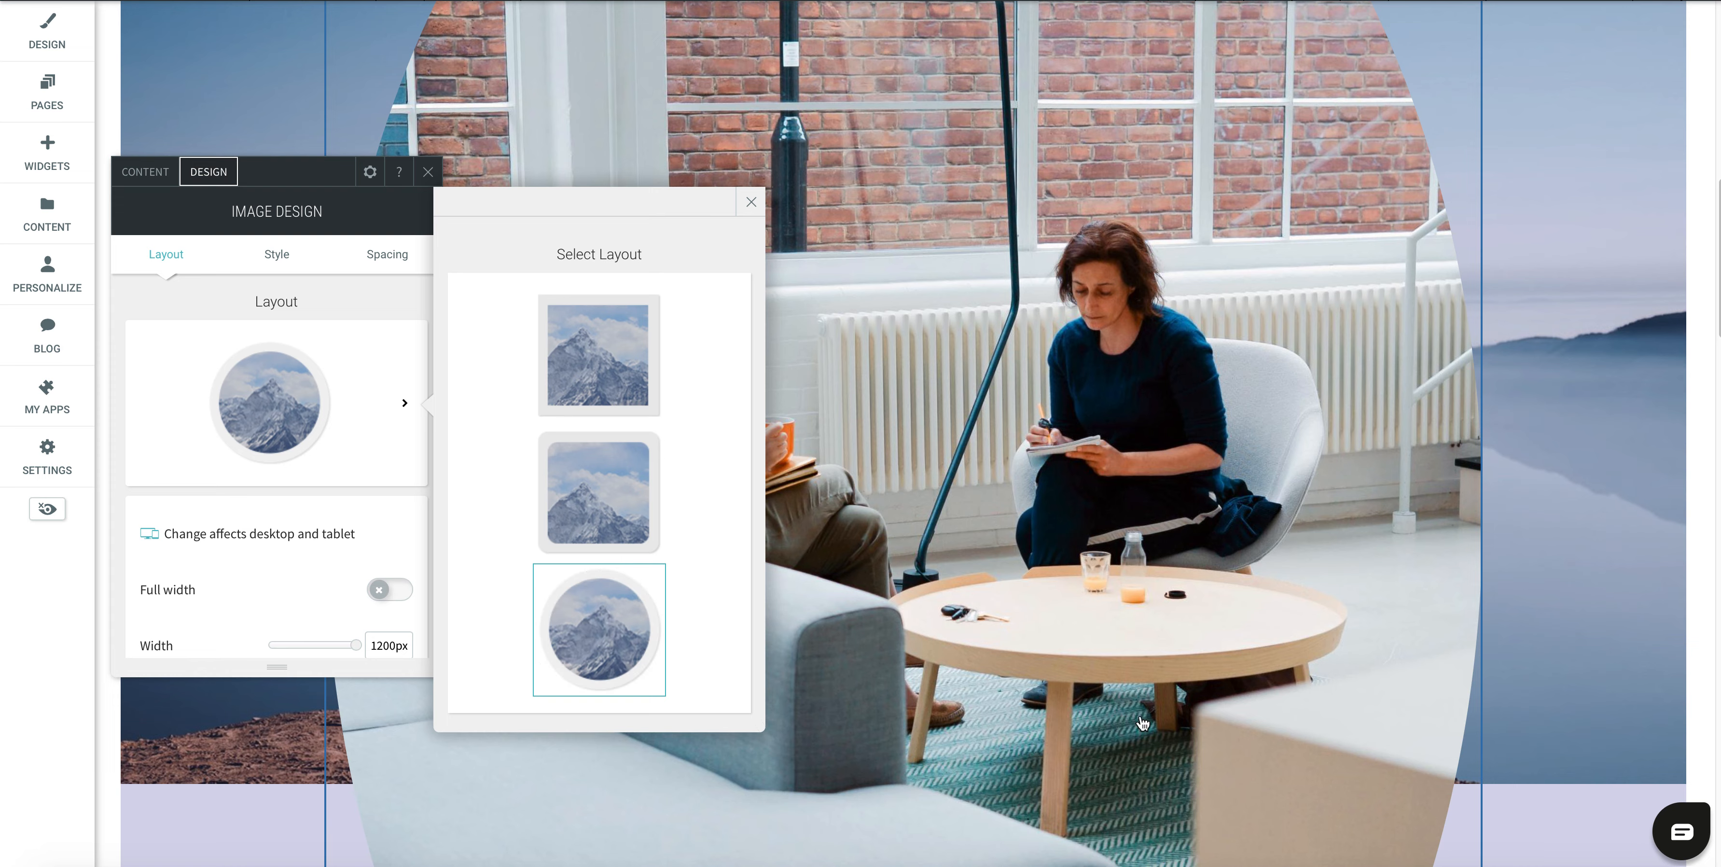
pyautogui.click(586, 486)
pyautogui.click(579, 354)
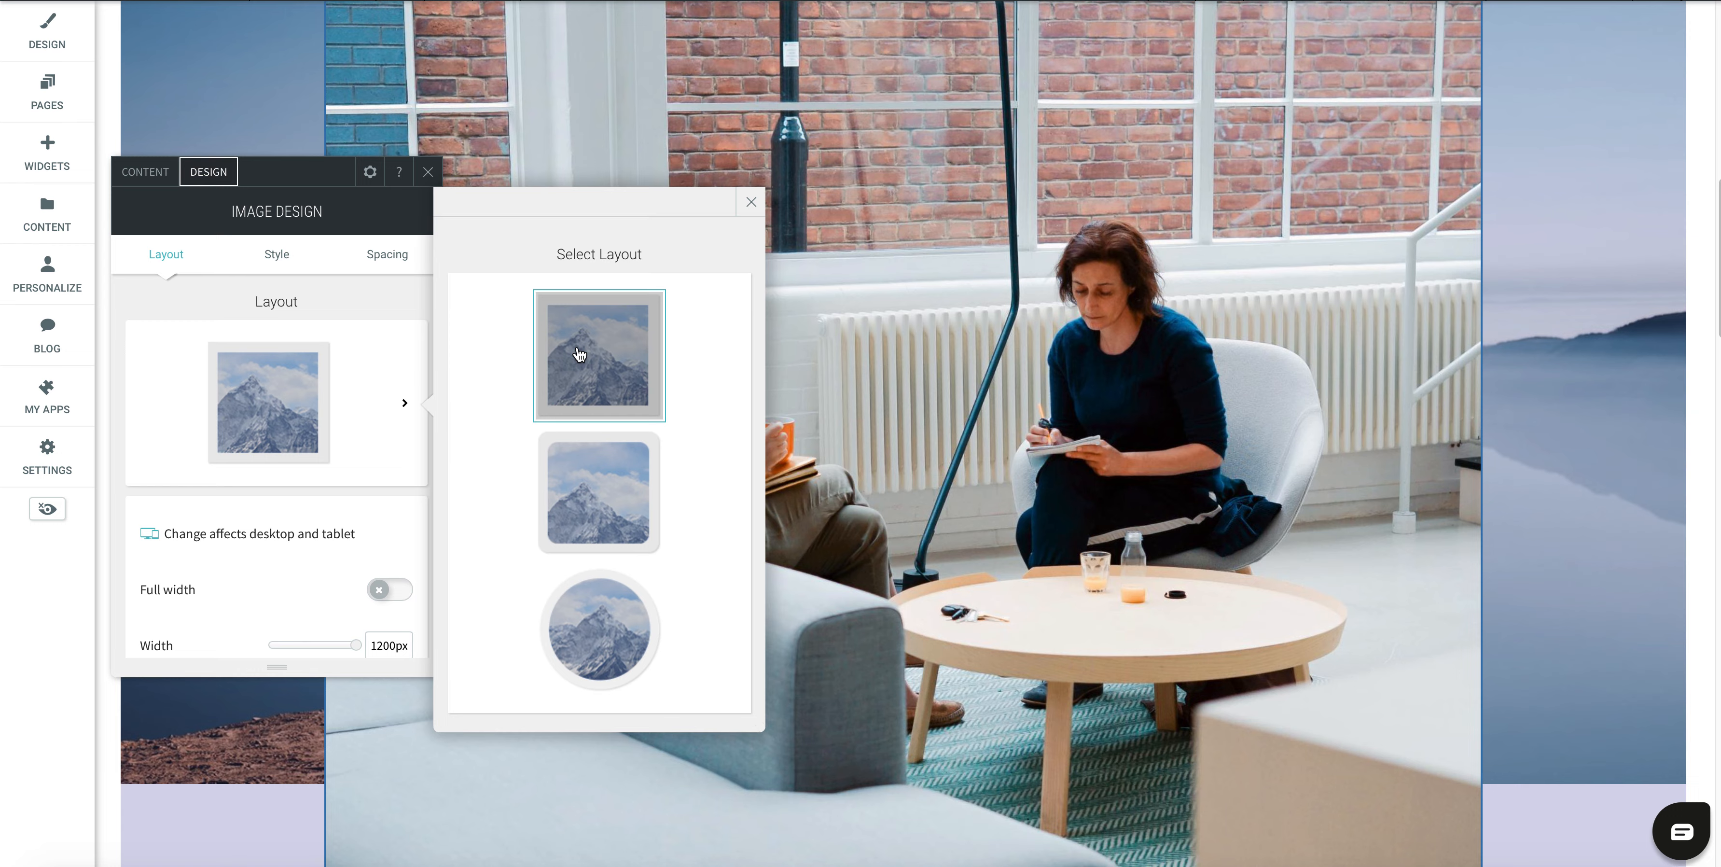
# Set the photo's width to 561px, look over its style and hover options, and close the image design settings.
pyautogui.scroll(-2, 277, 426)
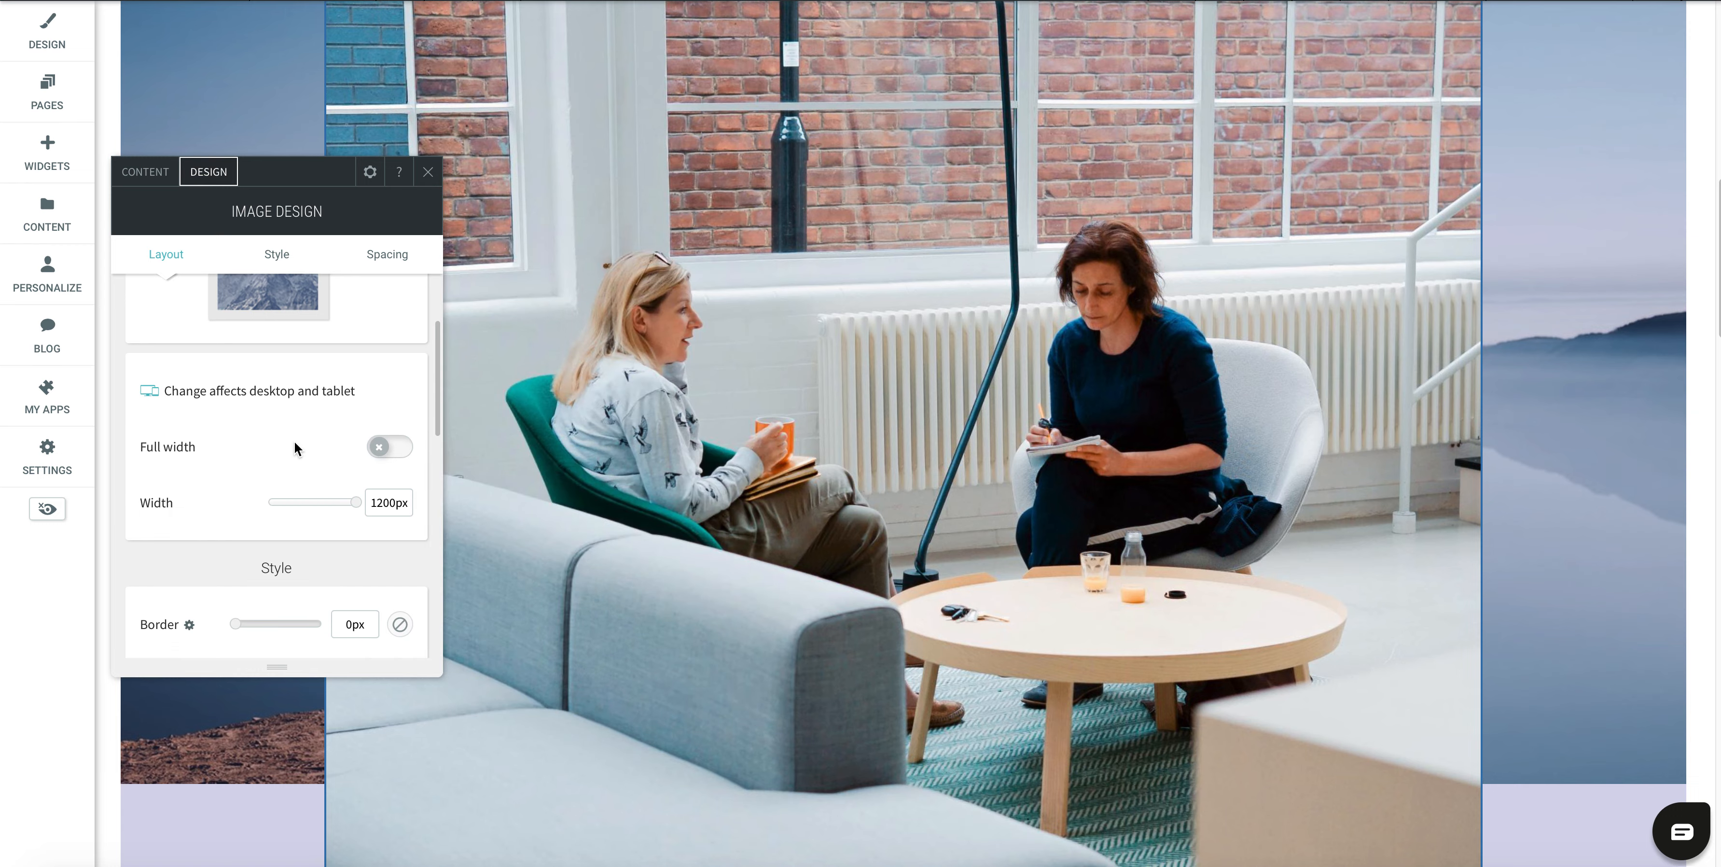
pyautogui.moveTo(358, 511); pyautogui.dragTo(316, 511)
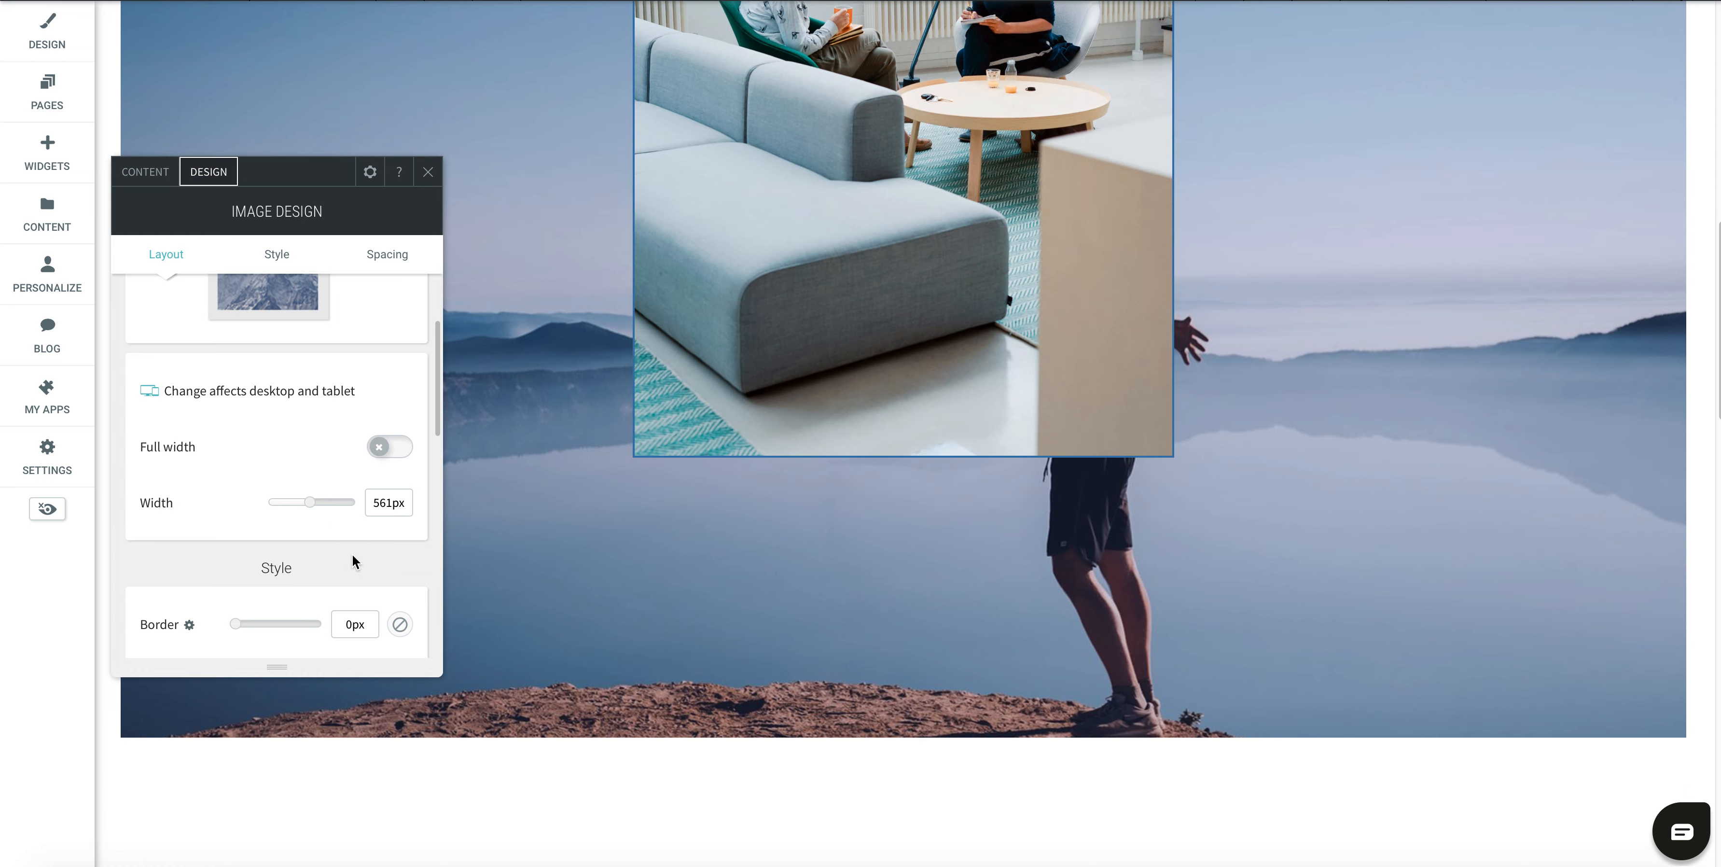
pyautogui.scroll(-2, 352, 555)
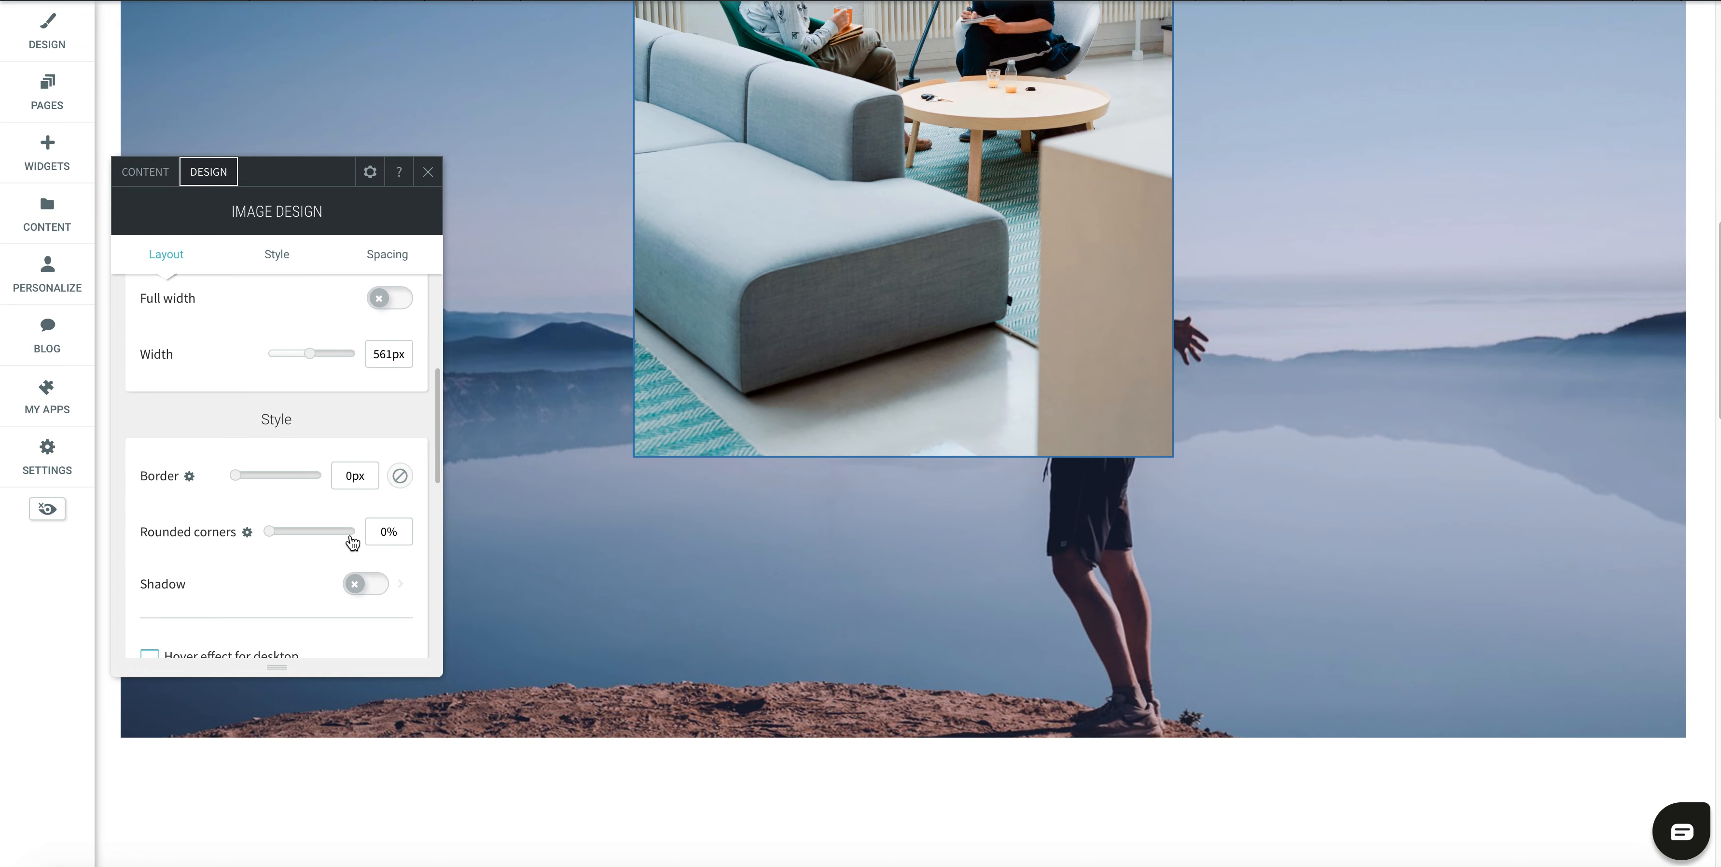
pyautogui.scroll(-4, 351, 538)
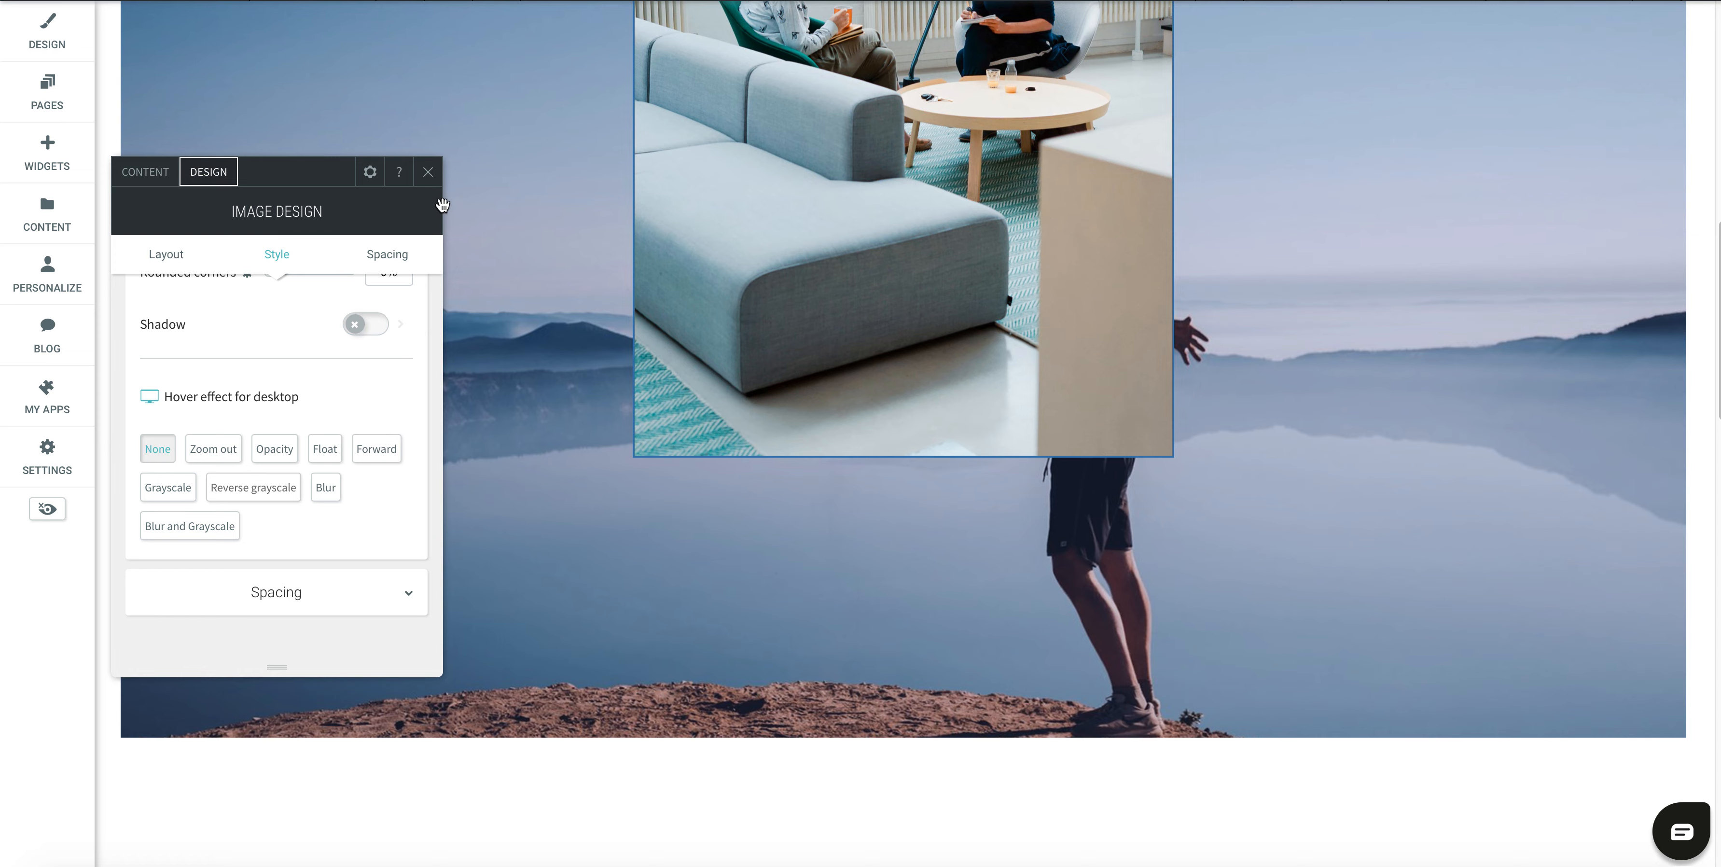
pyautogui.click(436, 173)
pyautogui.scroll(5, 1139, 501)
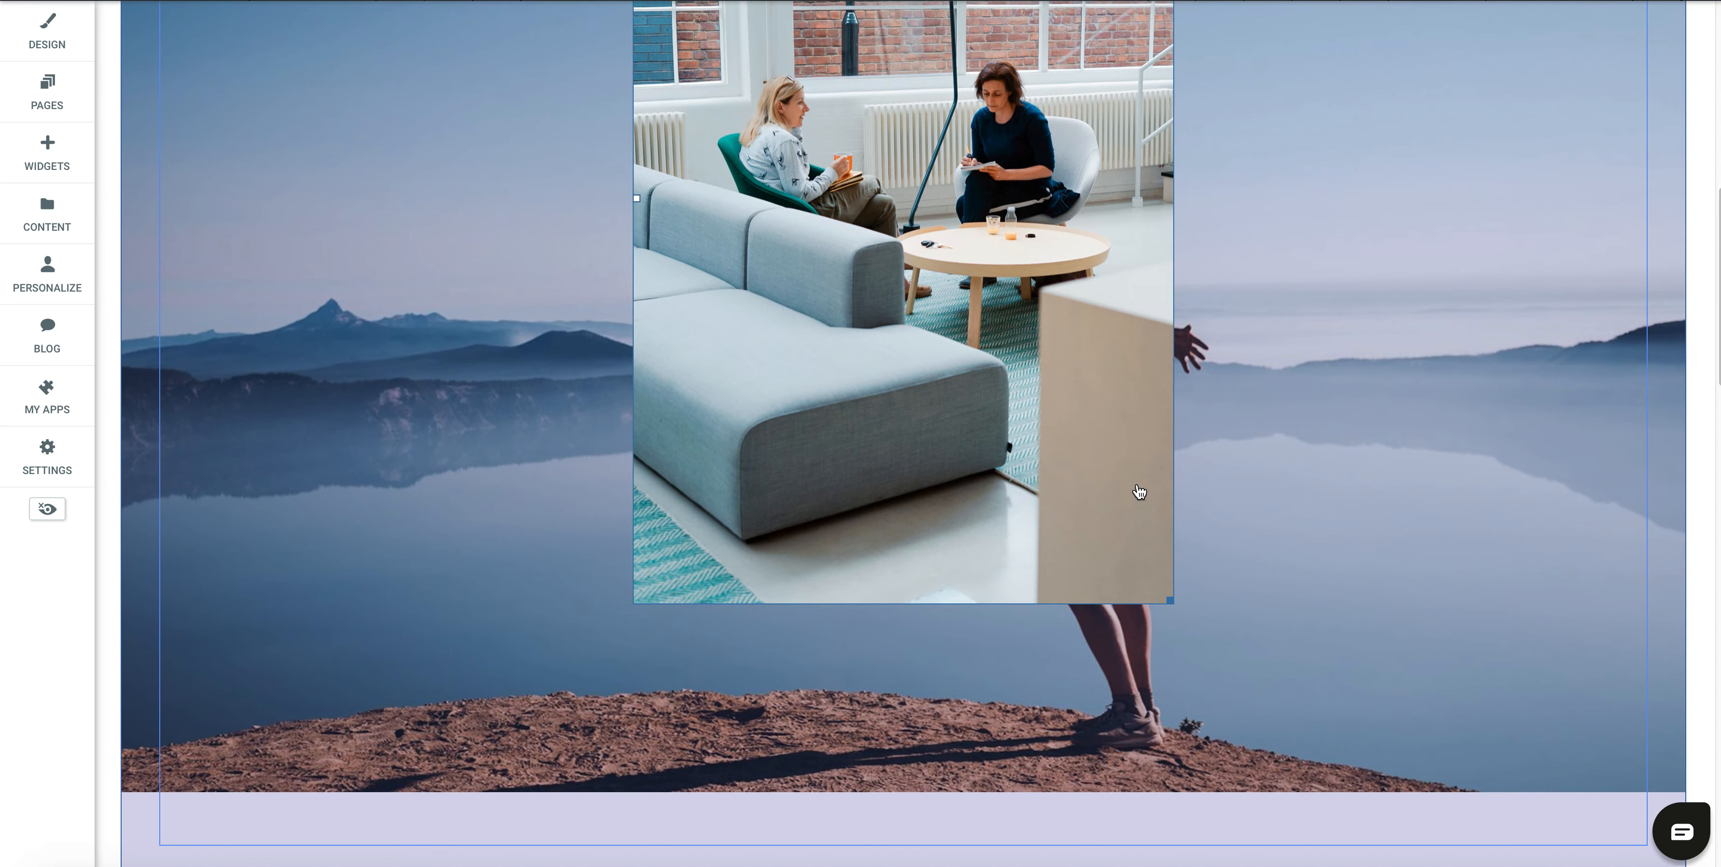
pyautogui.scroll(5, 1139, 493)
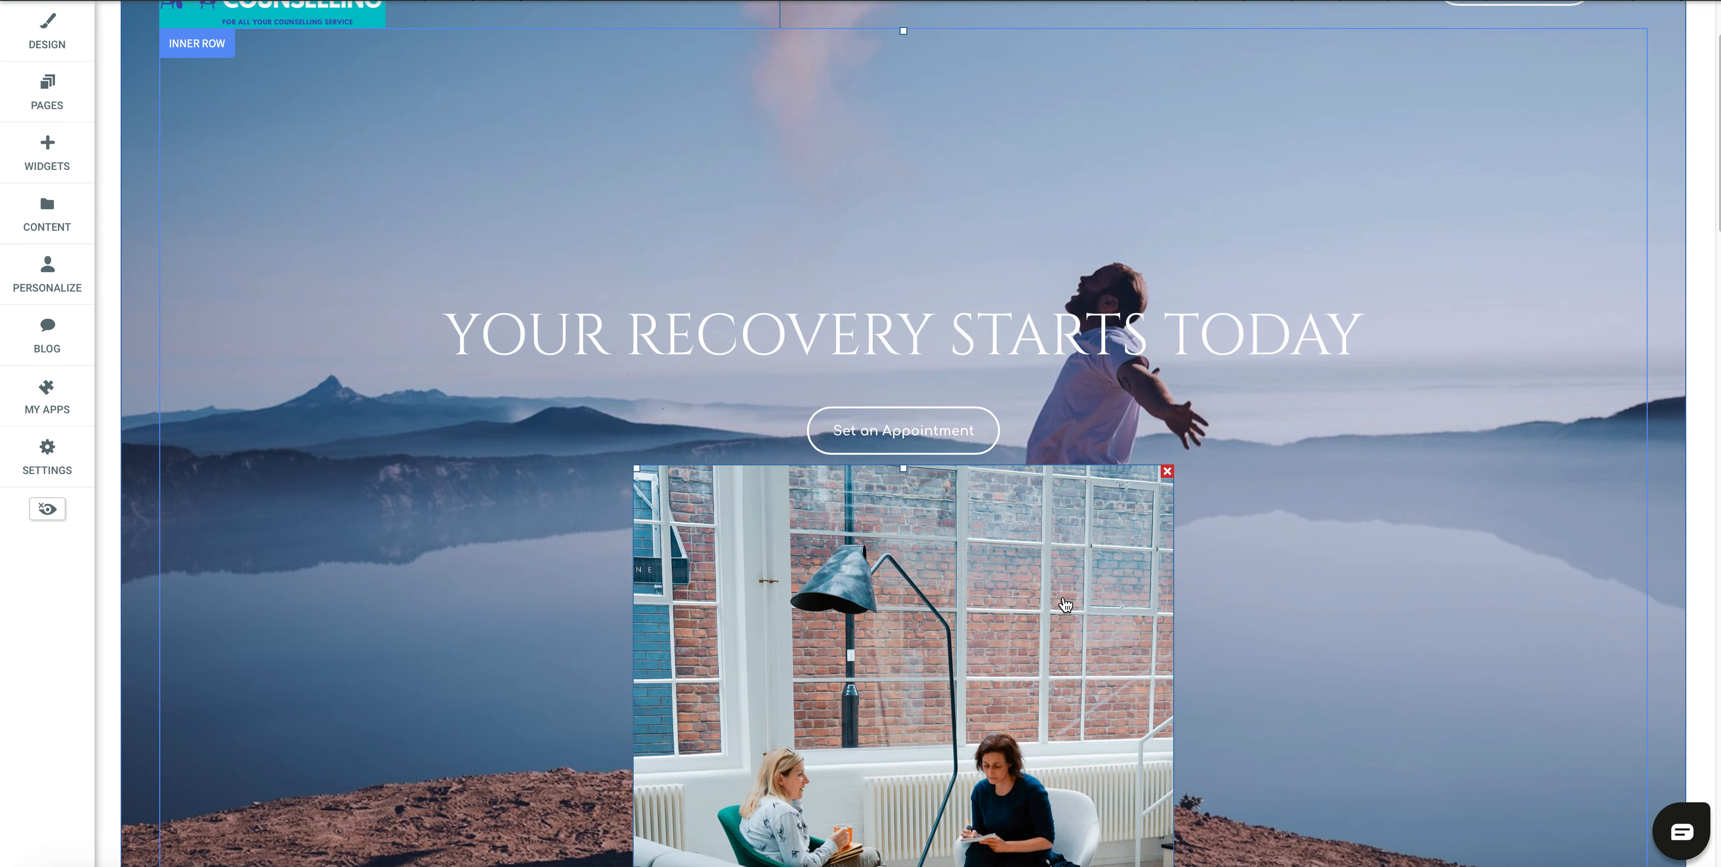
pyautogui.scroll(-5, 1053, 605)
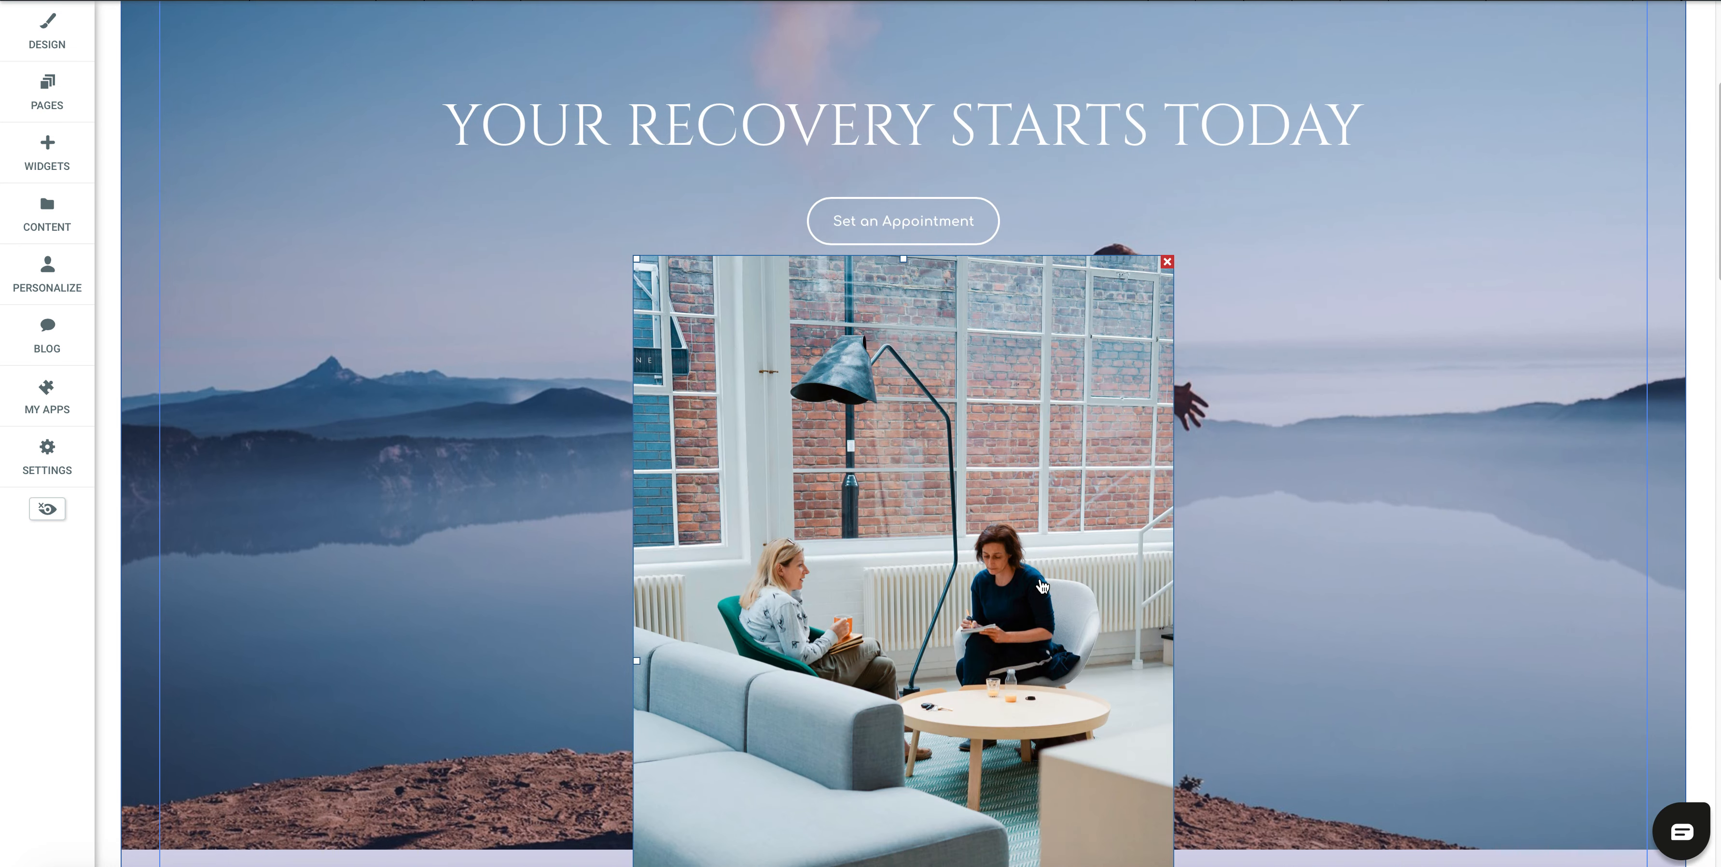
# Shrink the photo of the two seated women so it fits within the hero section below the "Set an Appointment" button.
pyautogui.scroll(-2, 1041, 585)
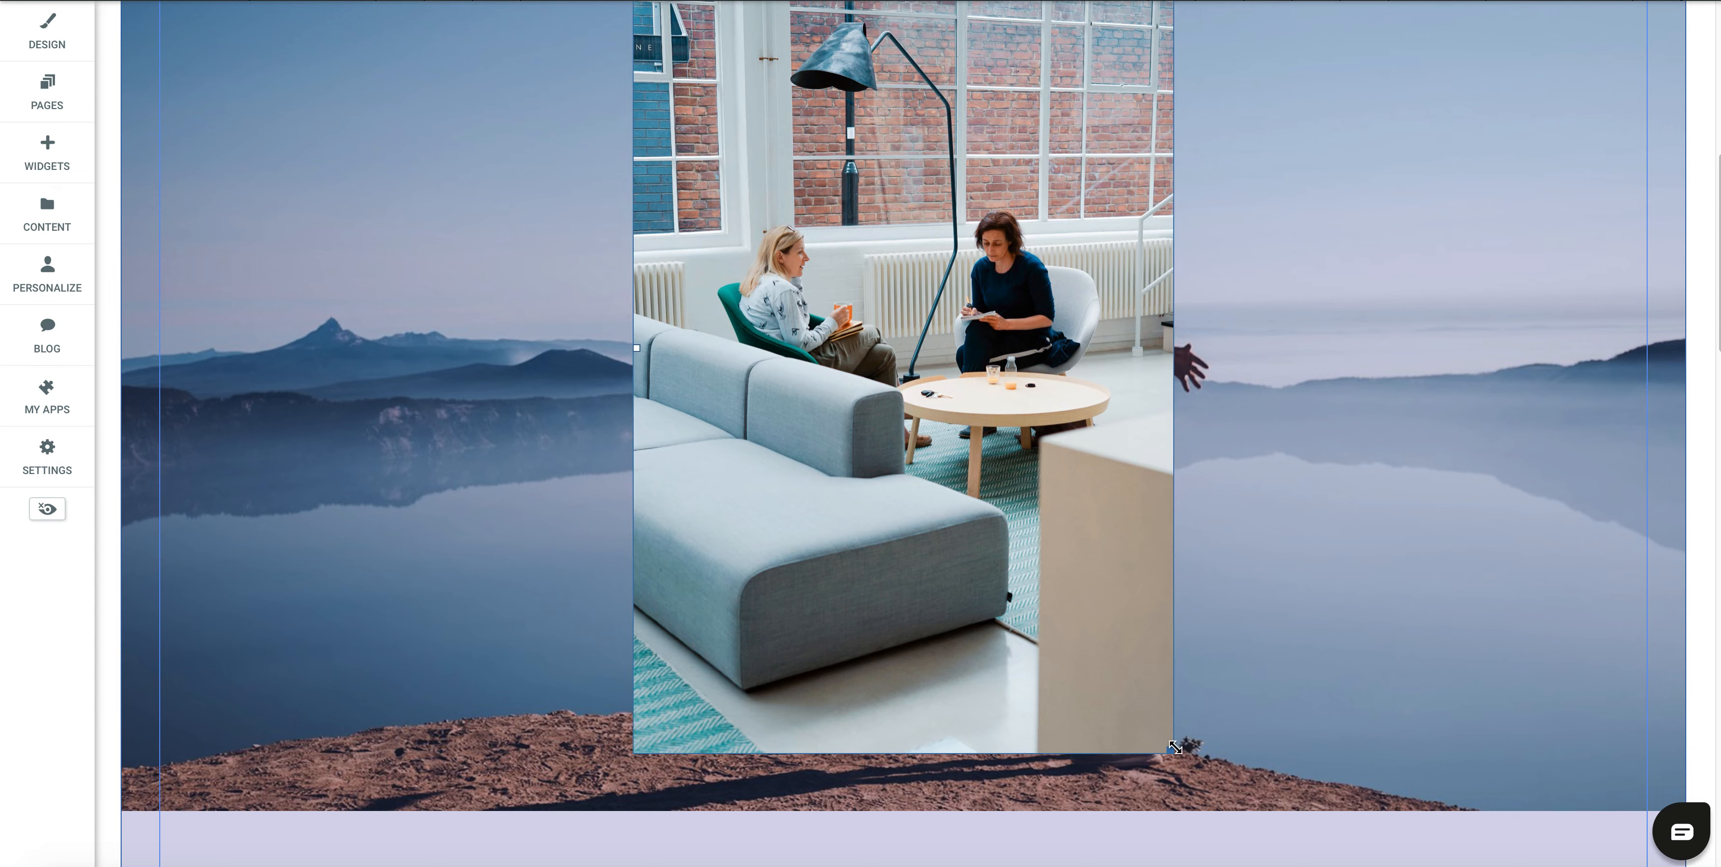
pyautogui.moveTo(1172, 753); pyautogui.dragTo(1013, 424)
pyautogui.scroll(5, 1043, 421)
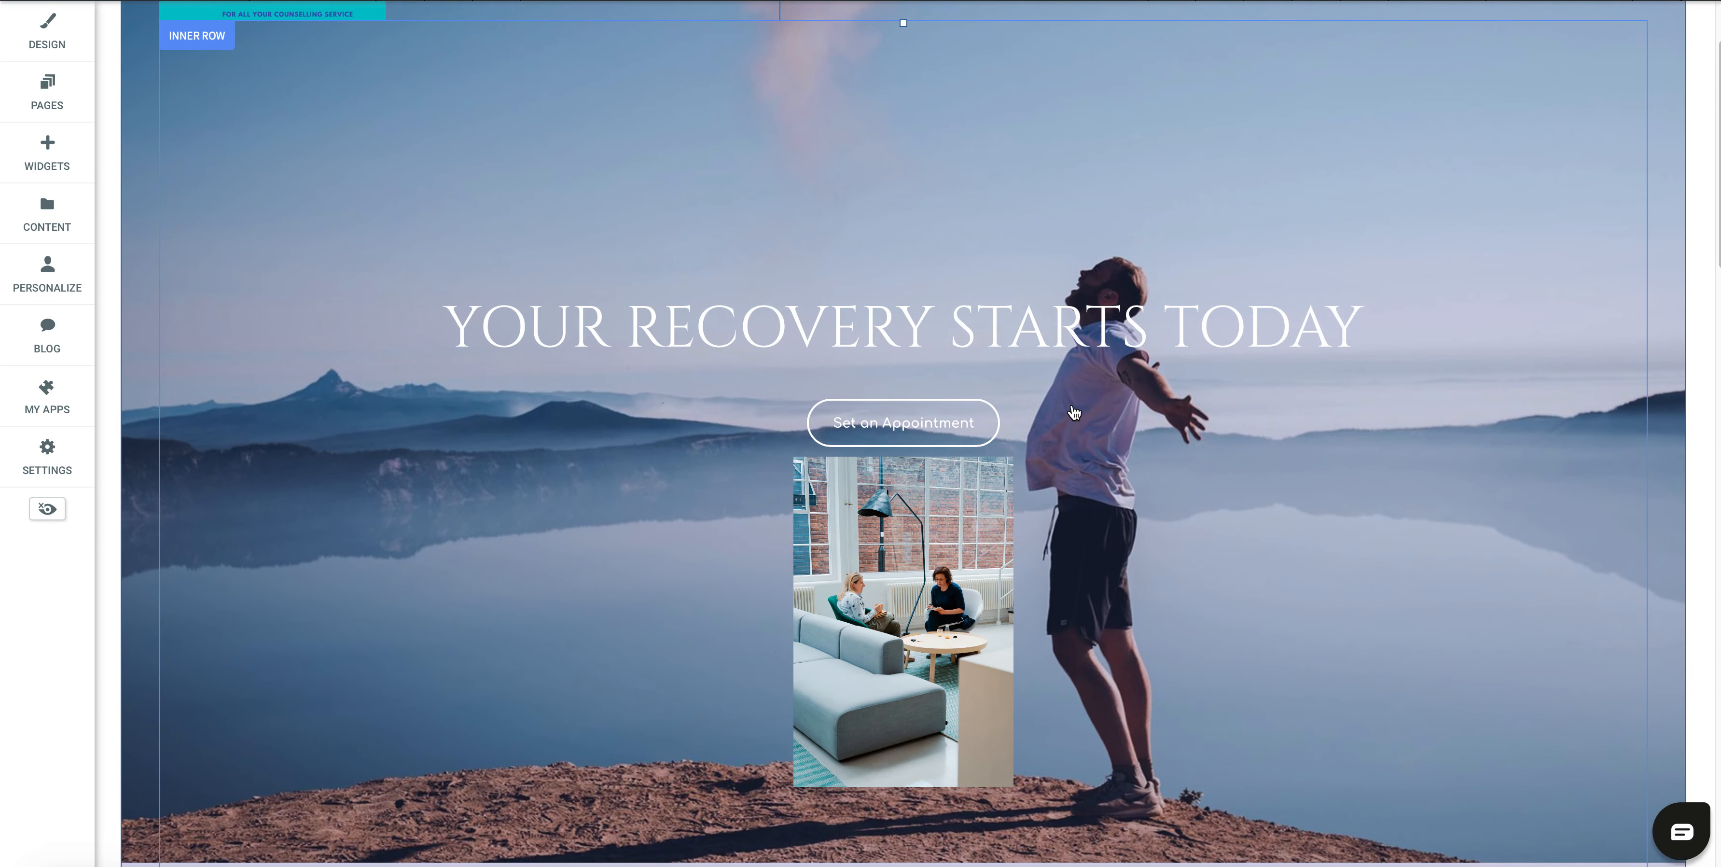
pyautogui.scroll(-1, 1073, 415)
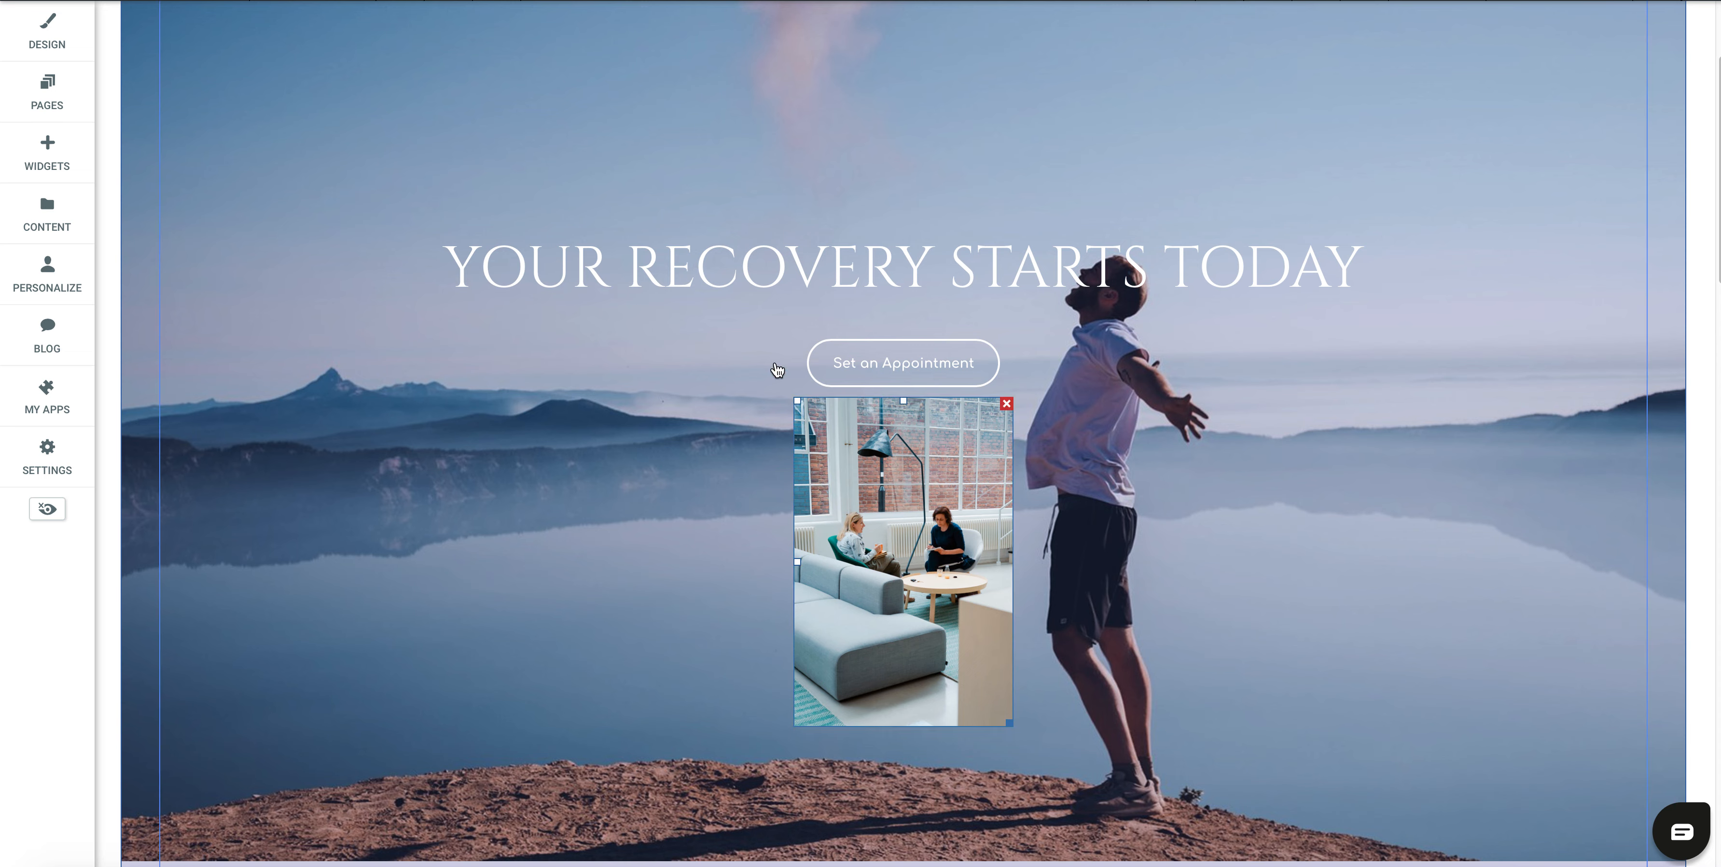
# Add an Icon widget between the "Set an Appointment" button and the photo in the hero section.
pyautogui.click(46, 152)
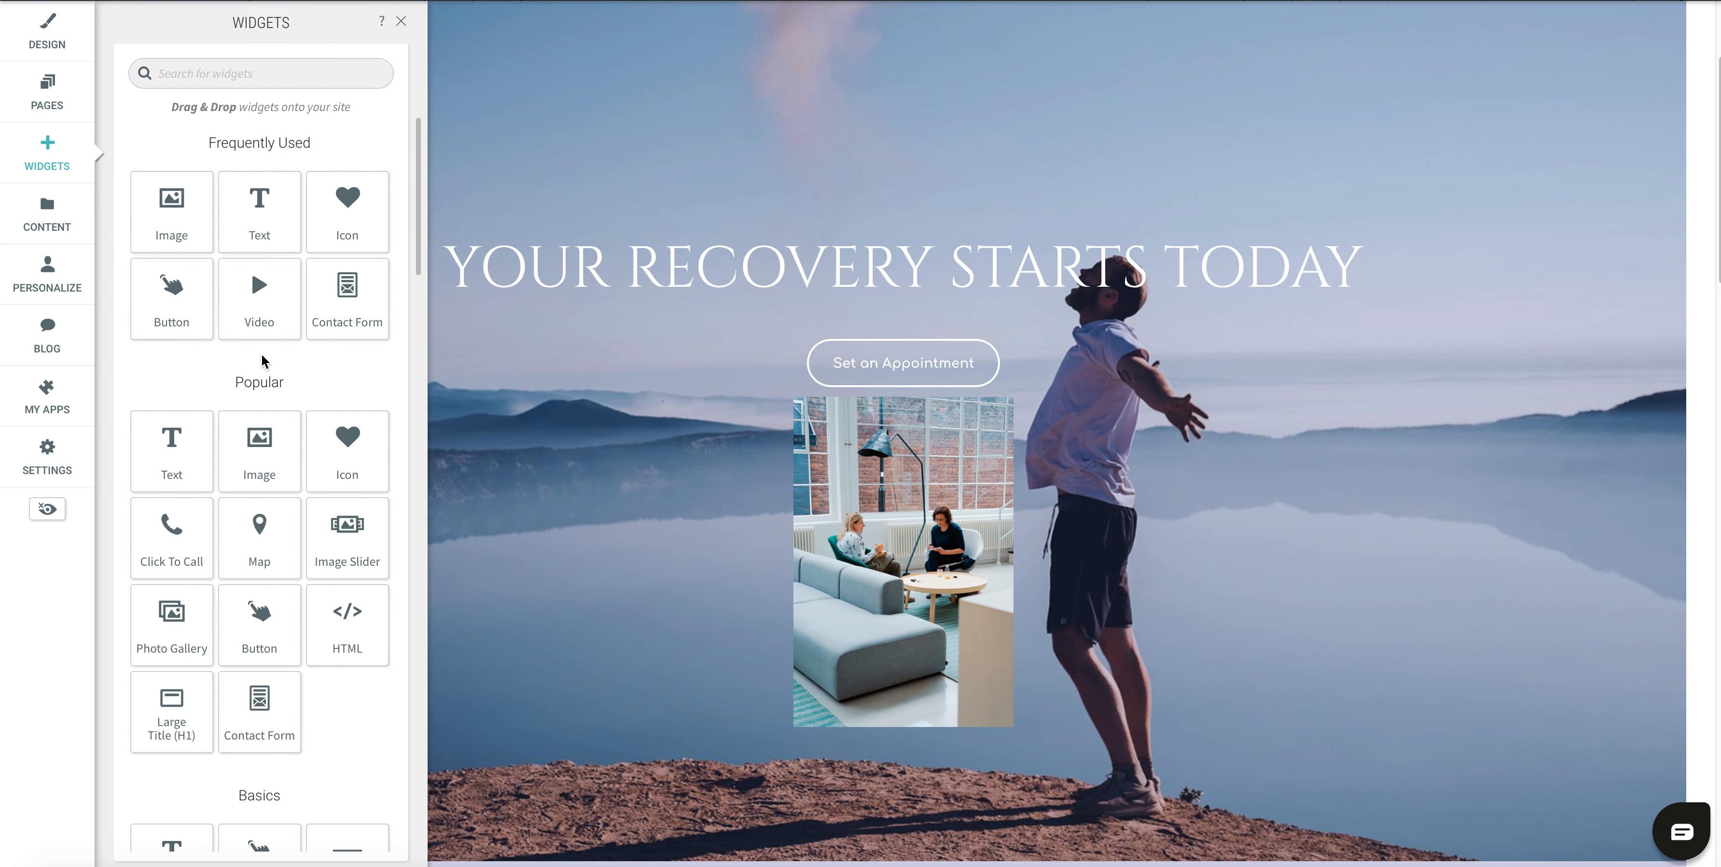
pyautogui.moveTo(335, 217); pyautogui.dragTo(1122, 582)
pyautogui.moveTo(1018, 596); pyautogui.dragTo(1089, 649)
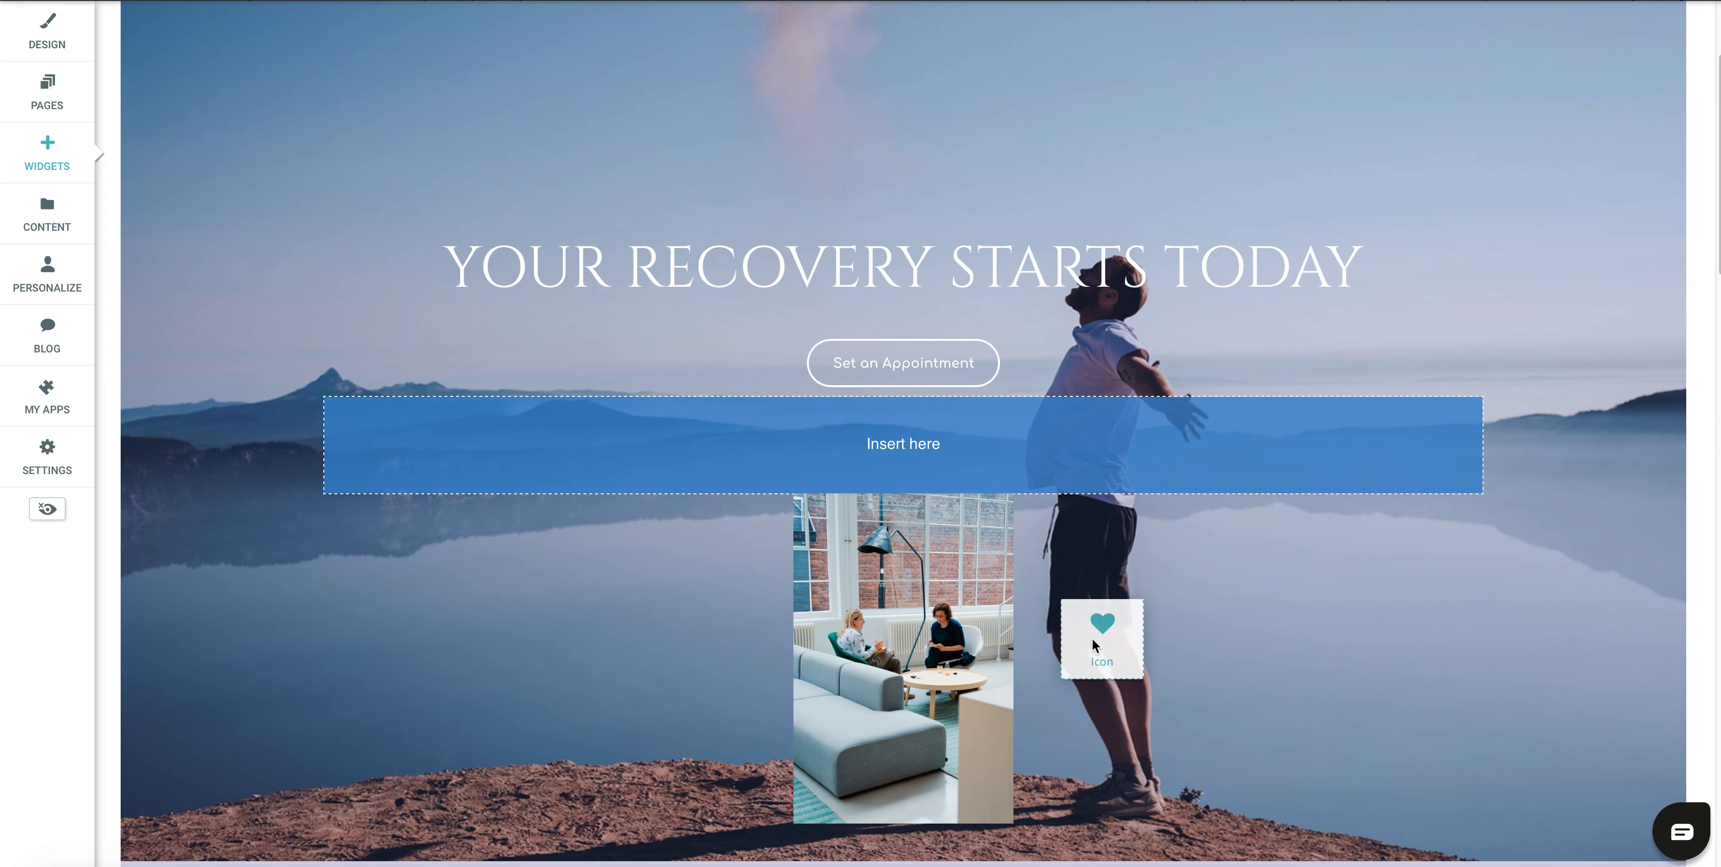
pyautogui.moveTo(1001, 465); pyautogui.dragTo(921, 453)
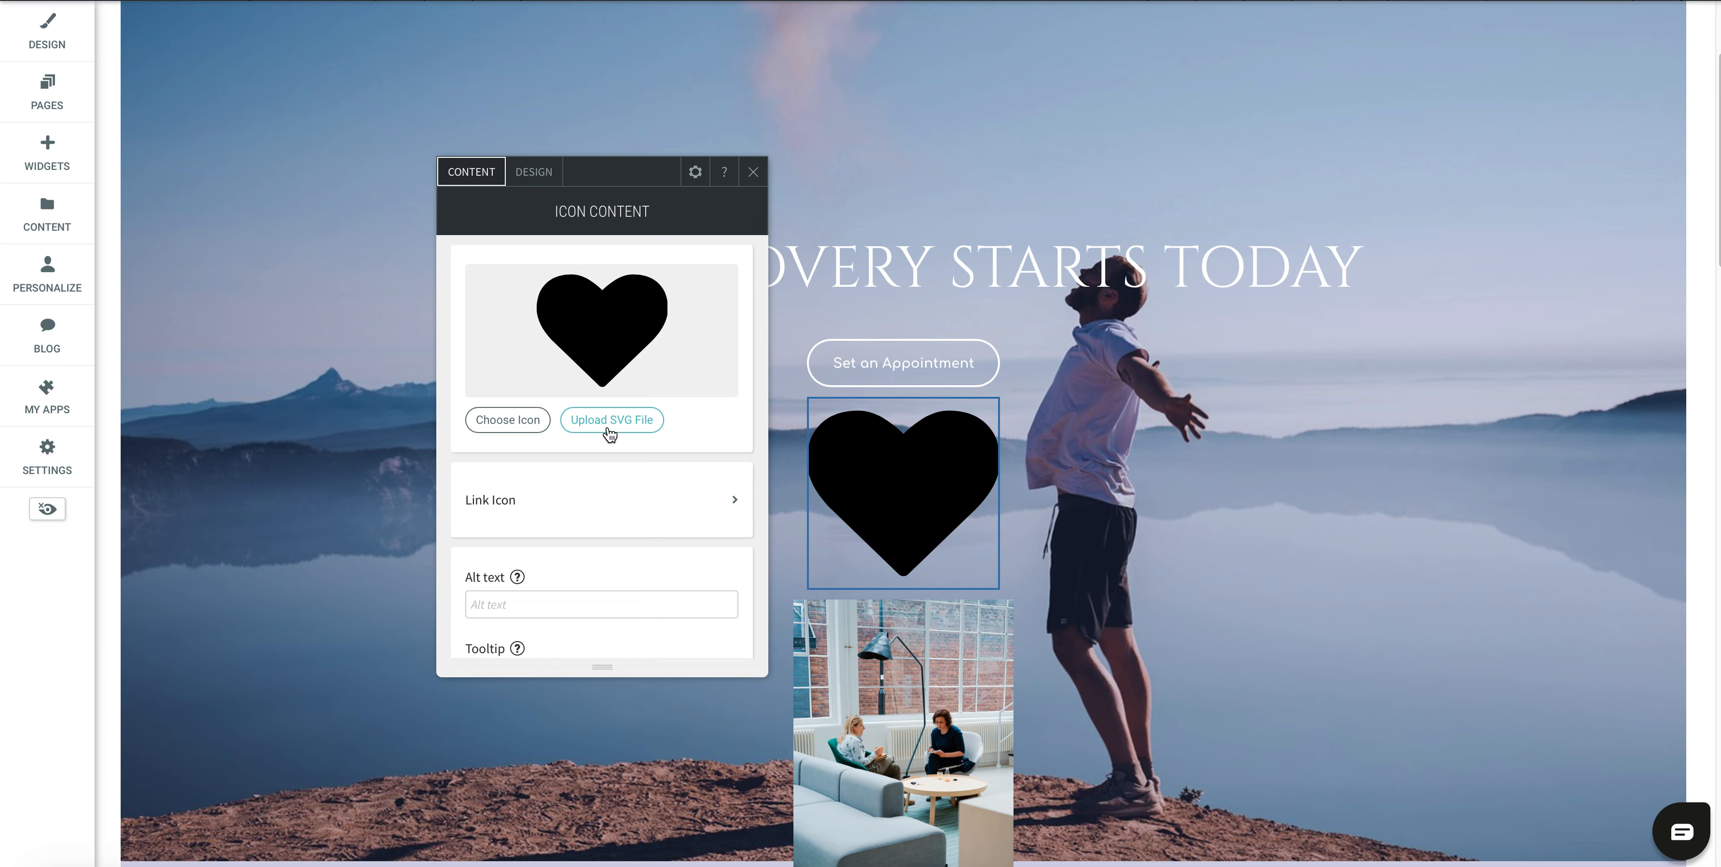
# Replace the heart with the solid area chart icon from the Business category and close the icon content settings.
pyautogui.click(497, 428)
pyautogui.scroll(-20, 994, 524)
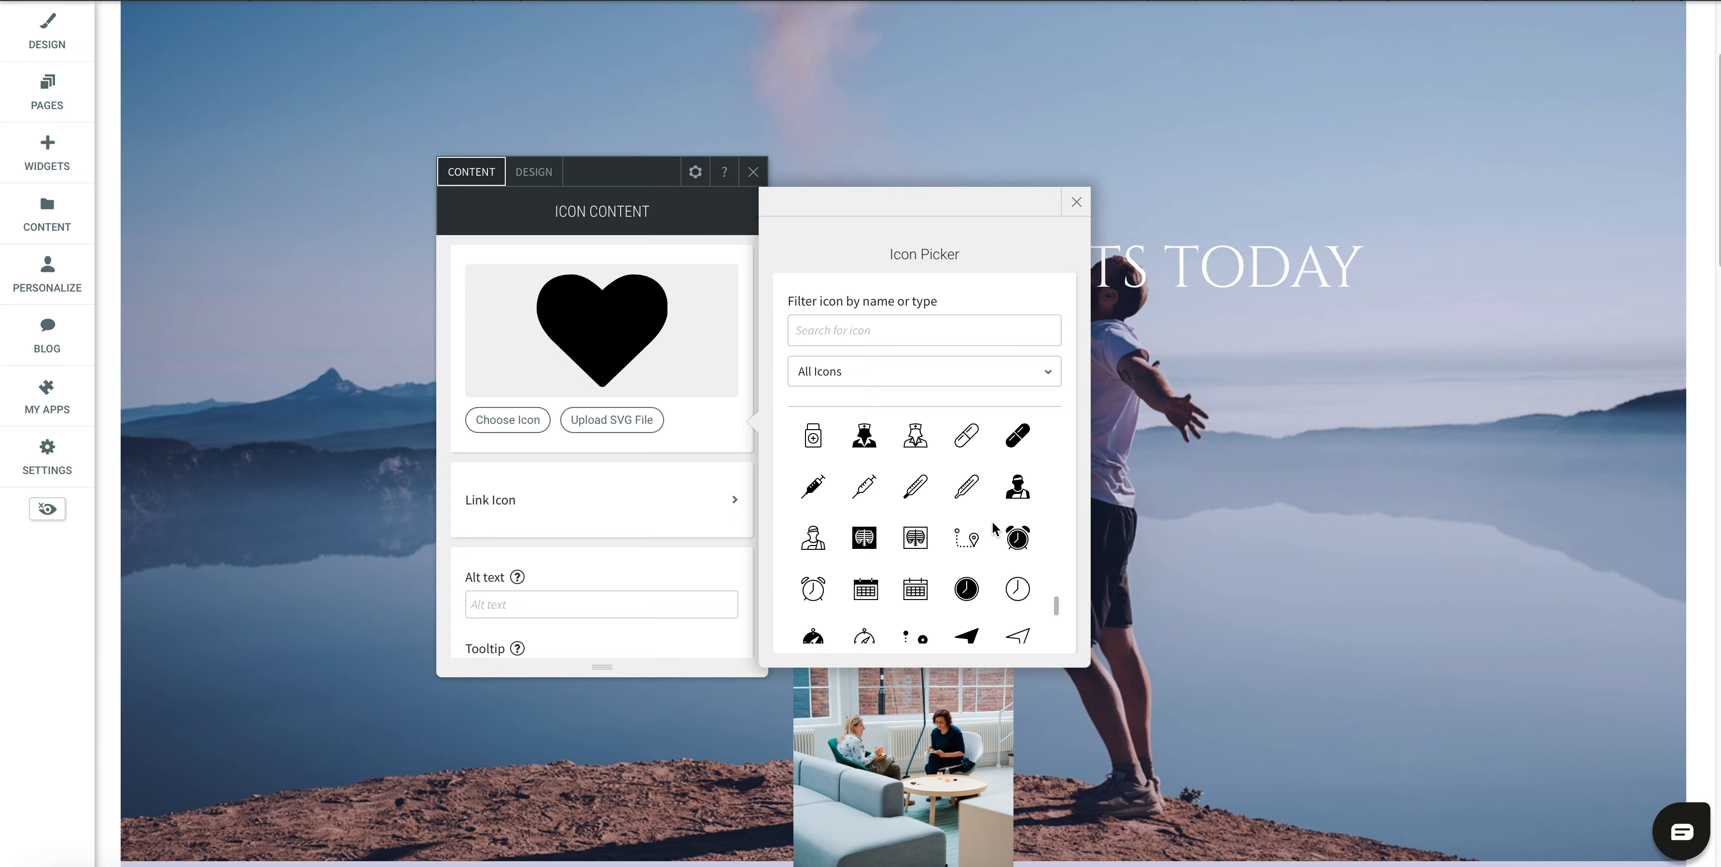
pyautogui.scroll(-15, 994, 528)
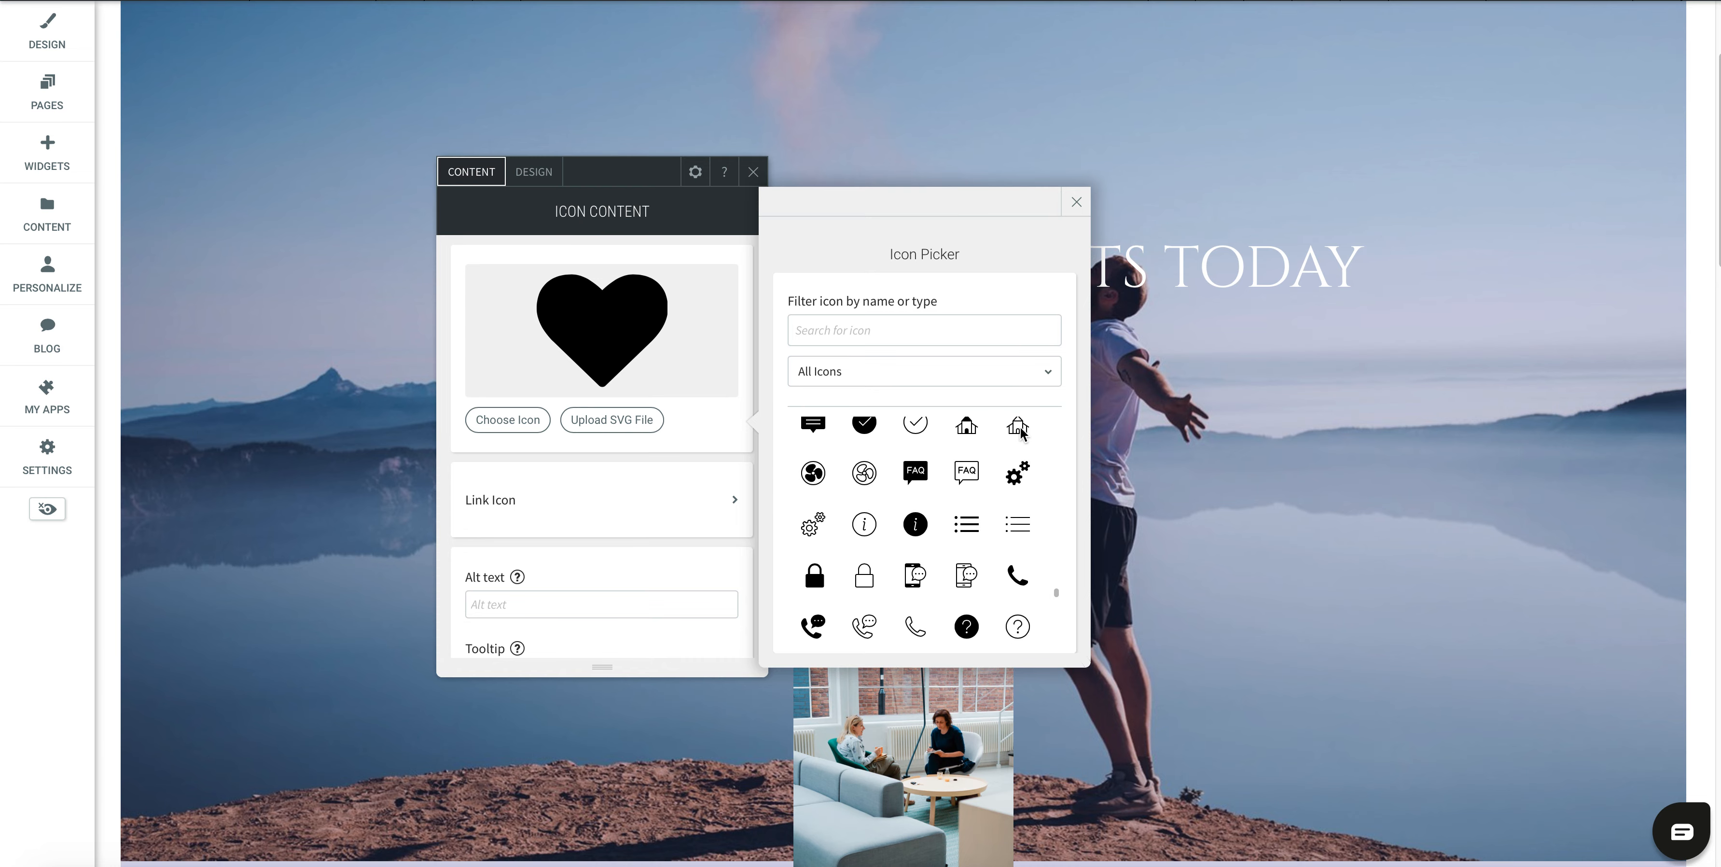
pyautogui.click(1008, 374)
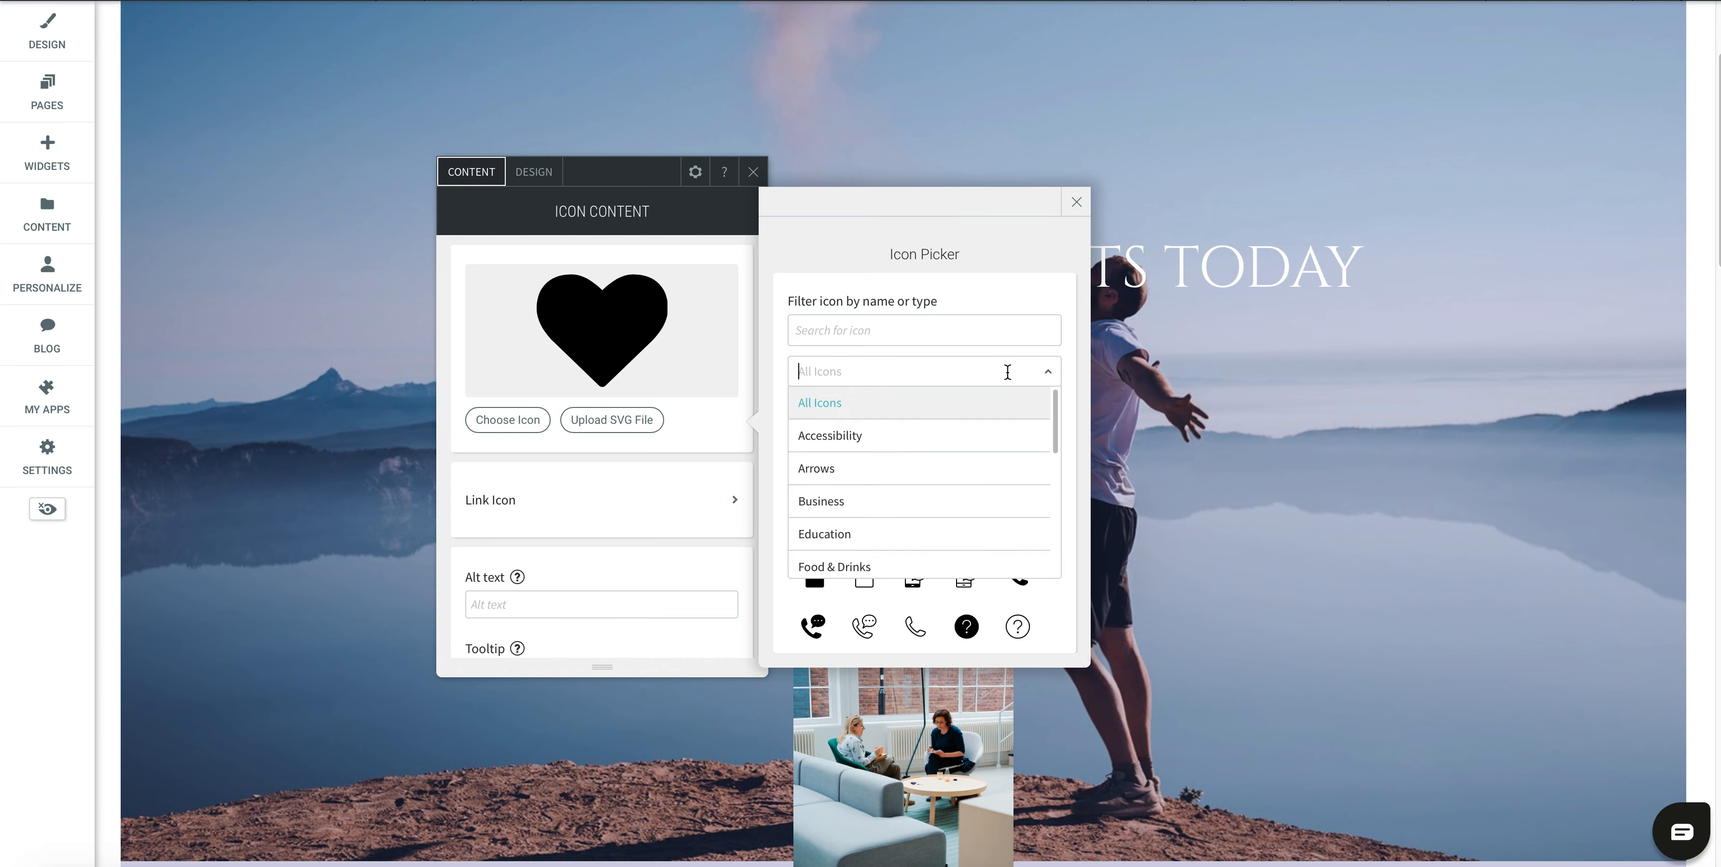
pyautogui.click(889, 501)
pyautogui.scroll(-5, 944, 516)
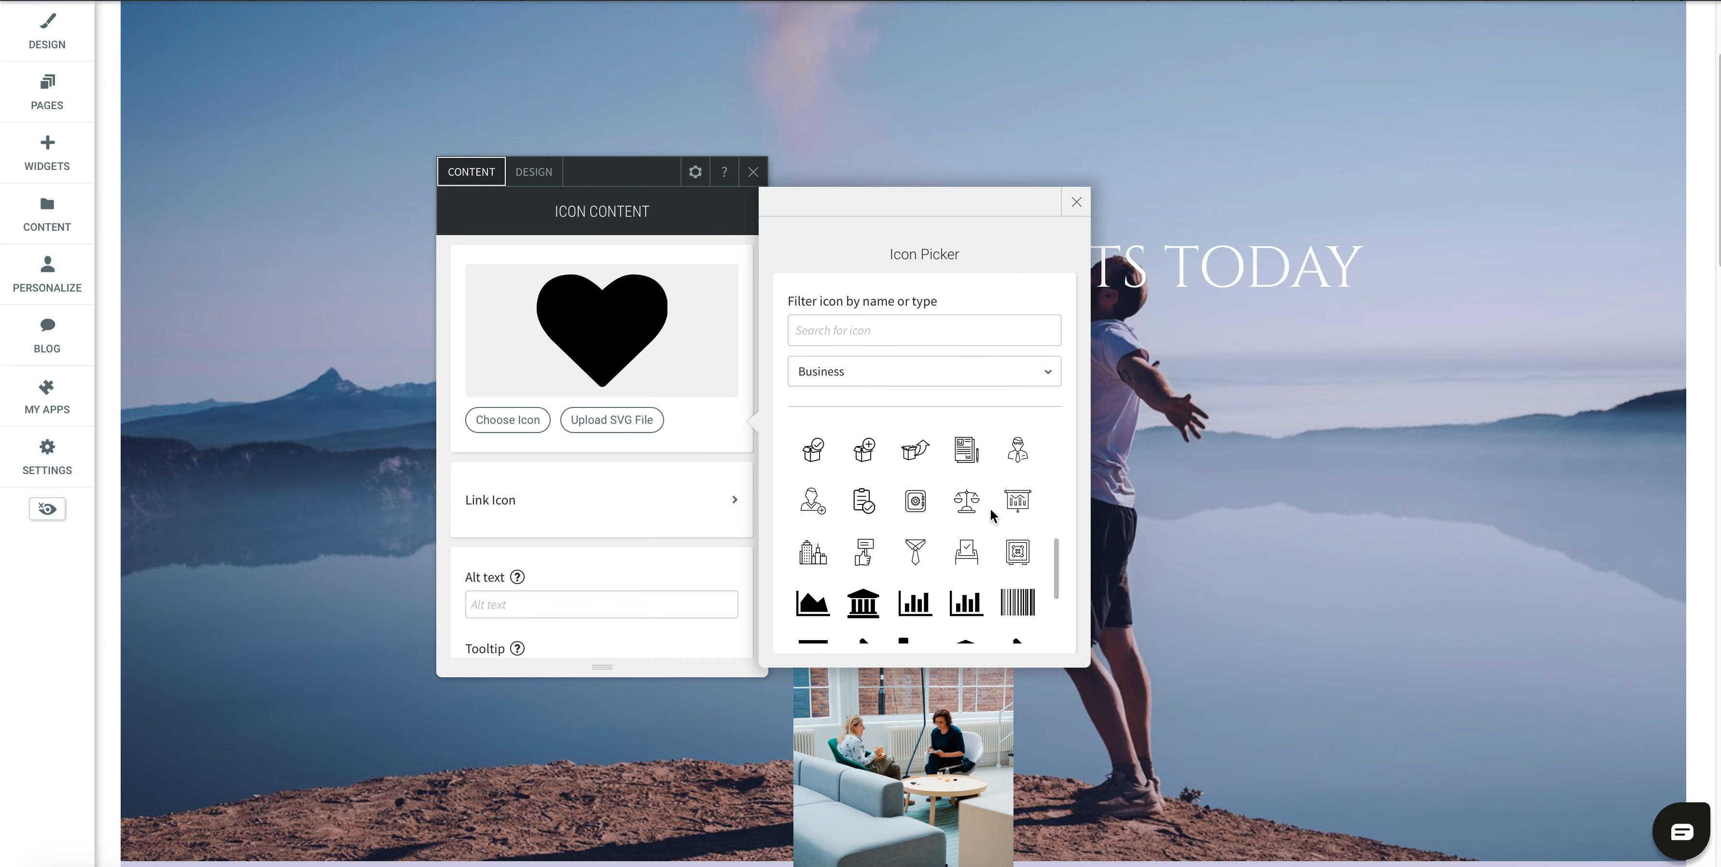
pyautogui.click(813, 603)
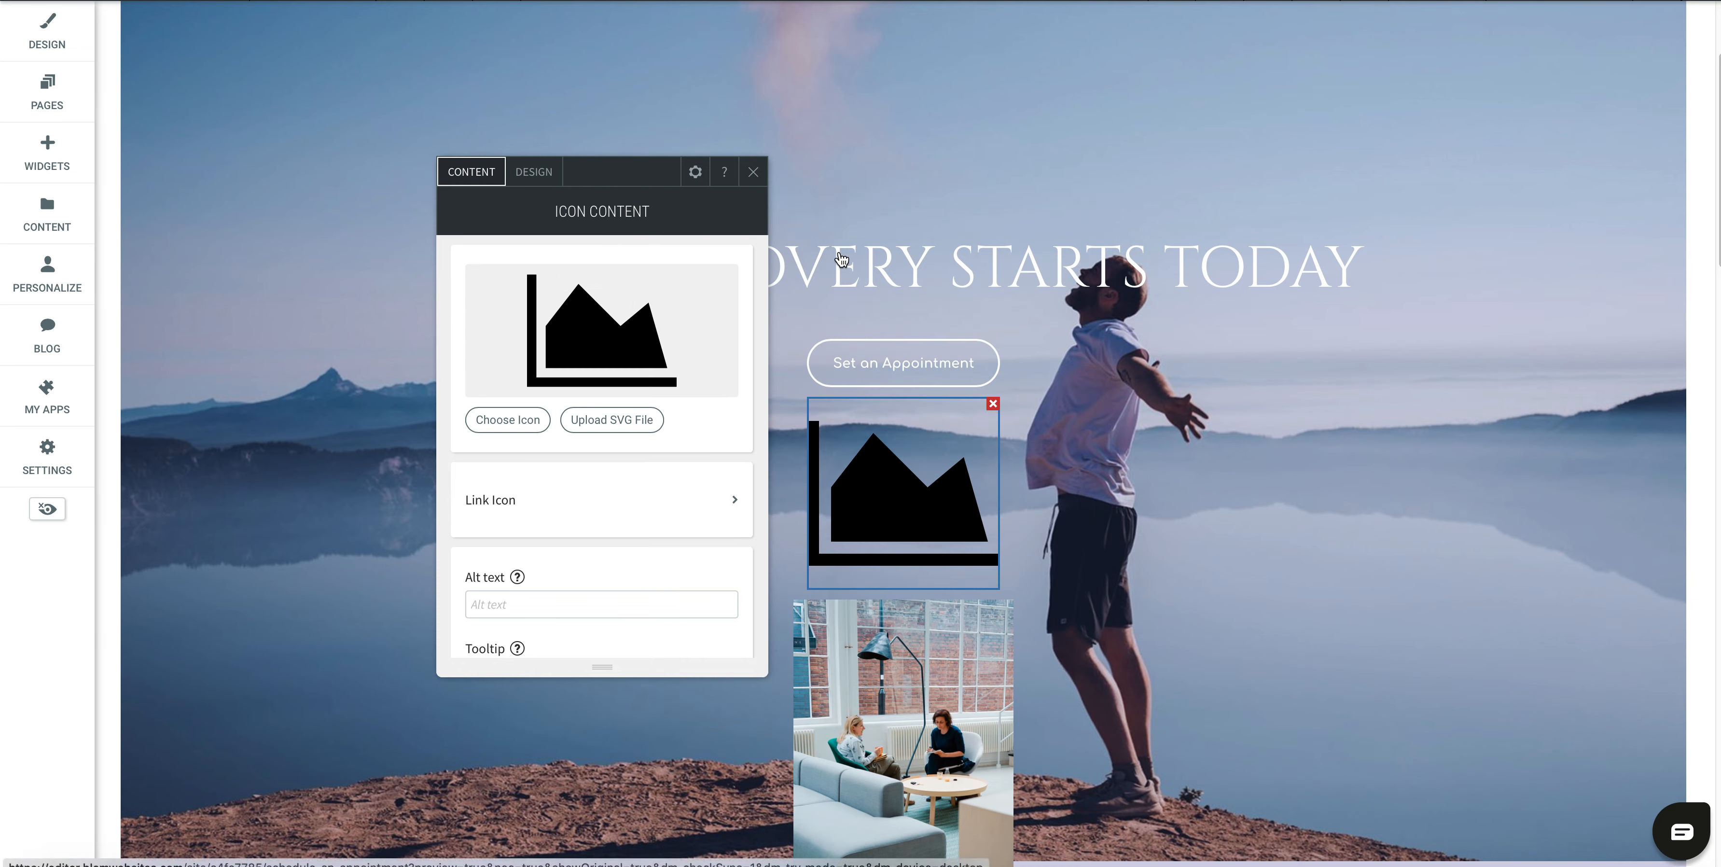
pyautogui.click(754, 174)
# Look over the chart icon's size, style and colour options, and close the icon design settings without changing anything.
pyautogui.click(915, 531)
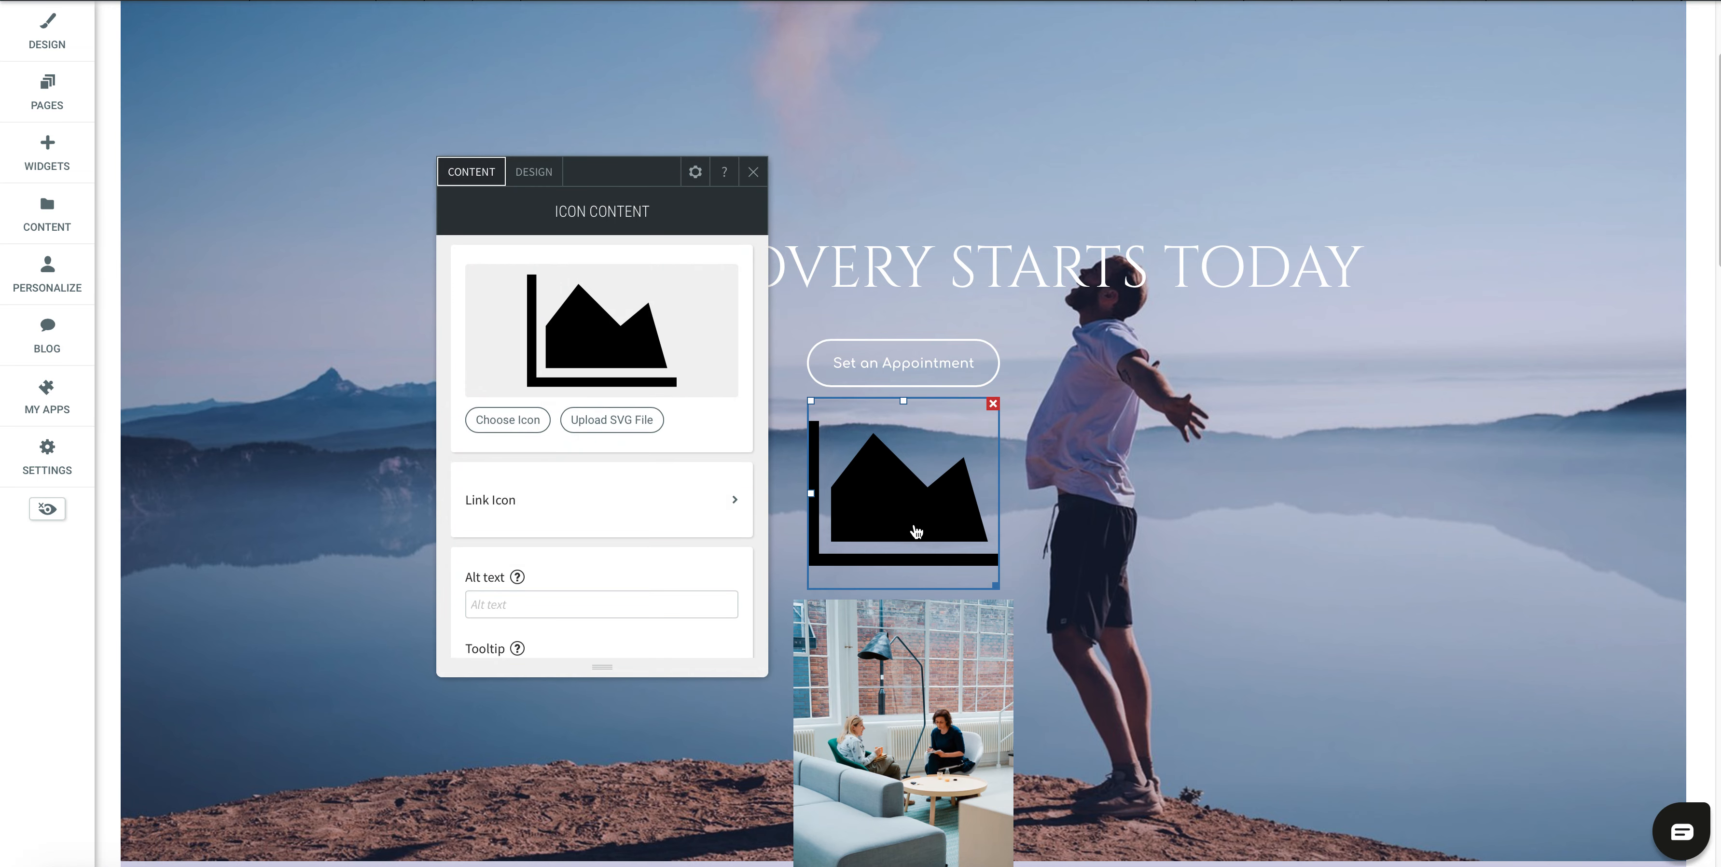
pyautogui.click(537, 175)
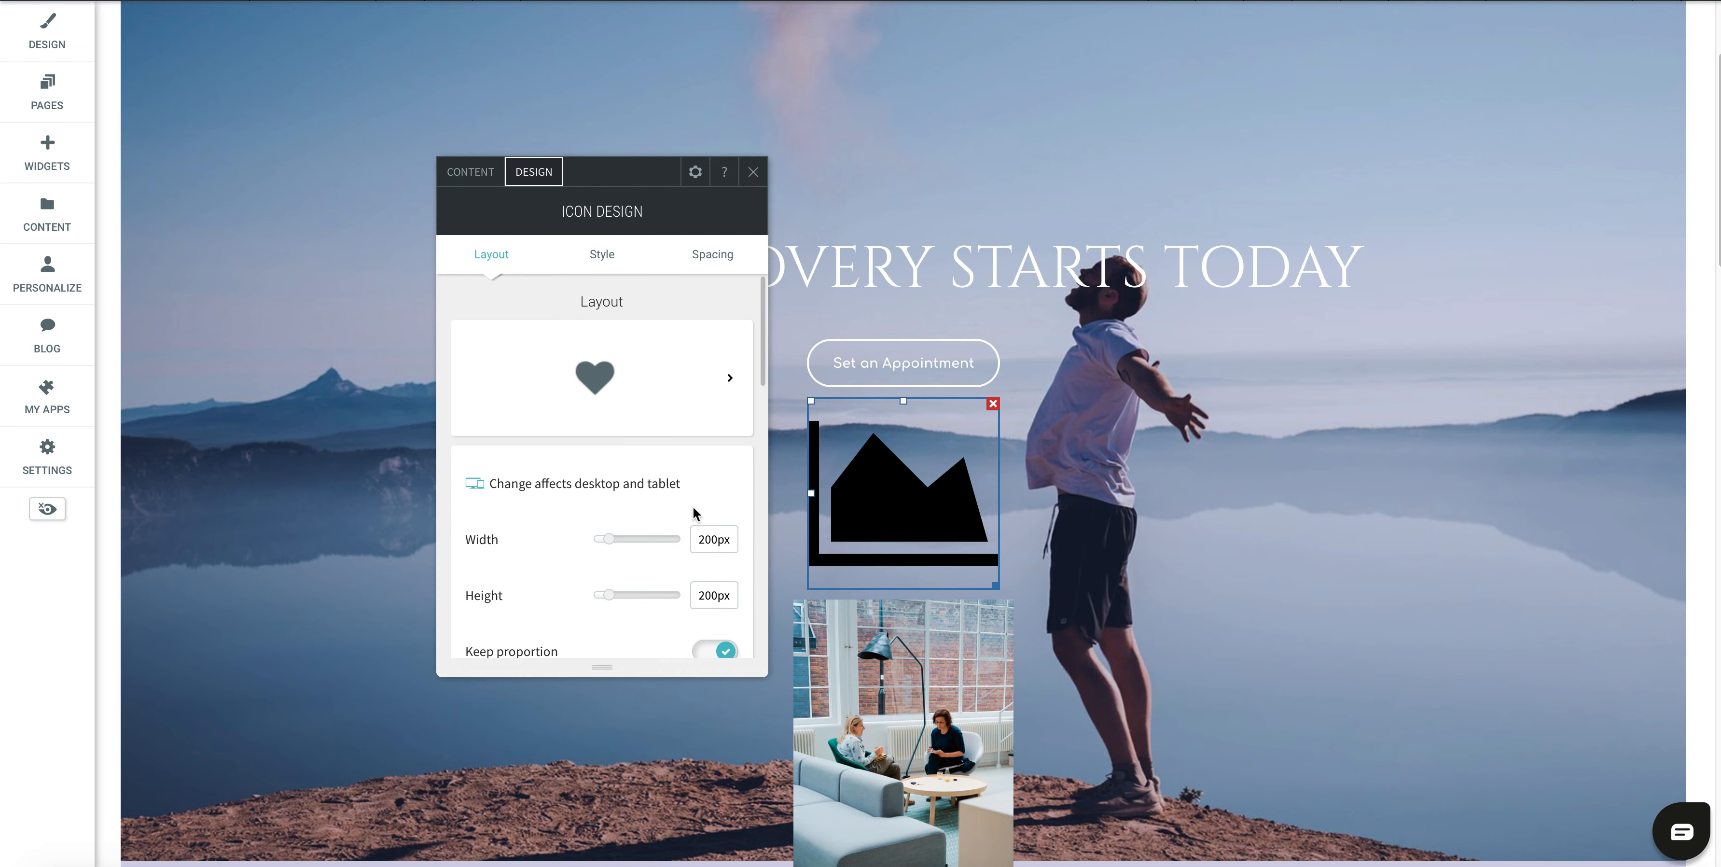
pyautogui.scroll(-5, 694, 512)
pyautogui.click(727, 528)
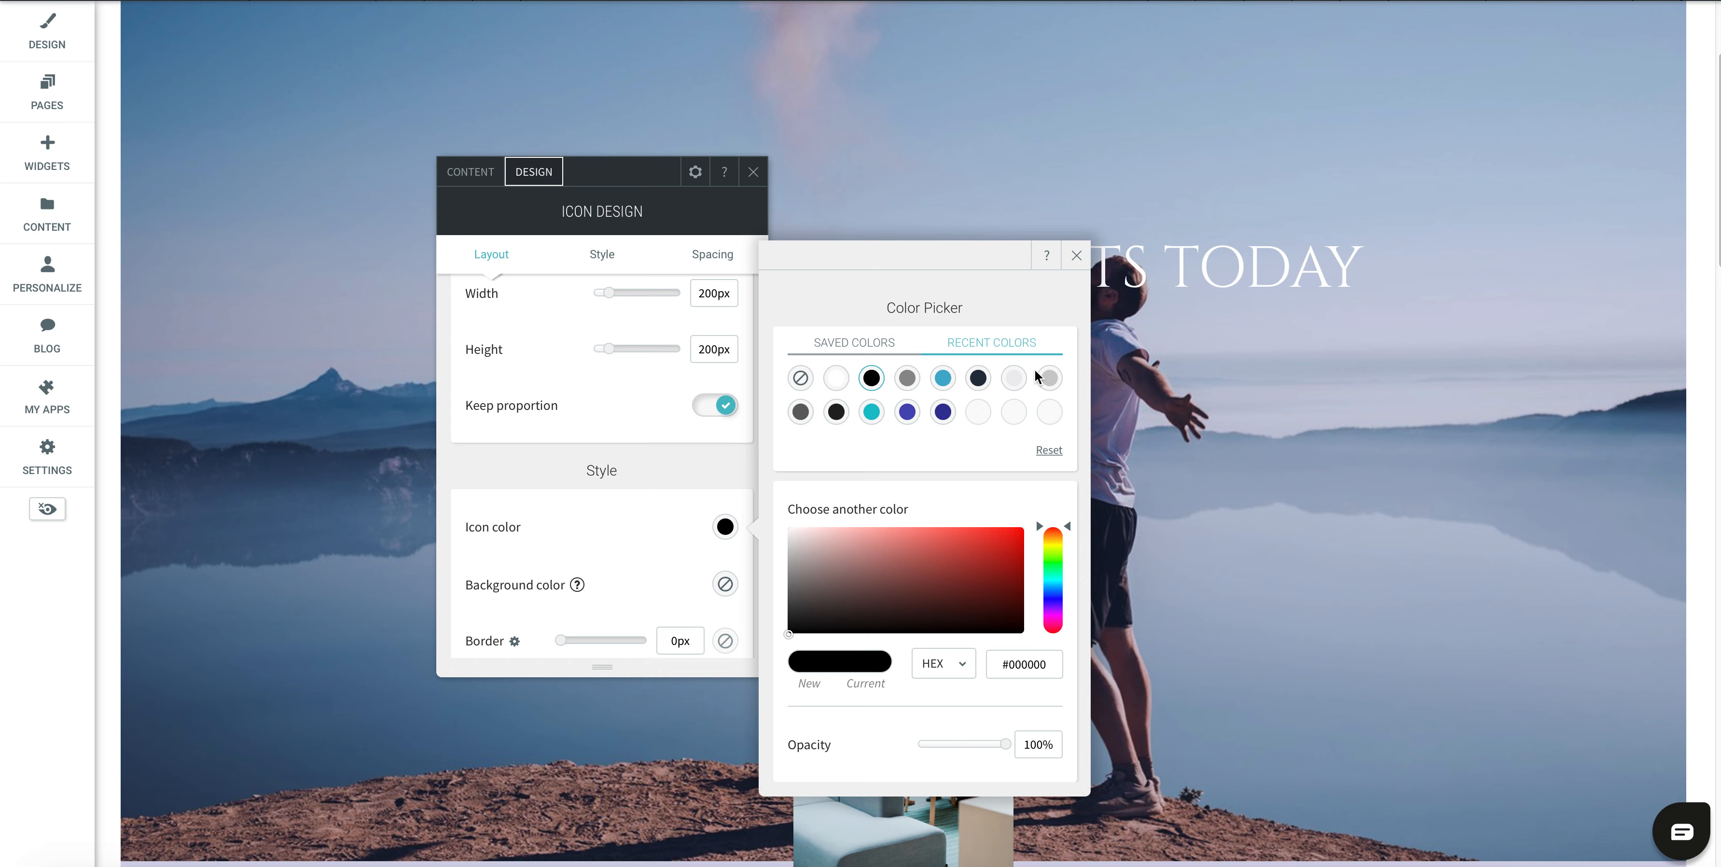
pyautogui.click(1077, 256)
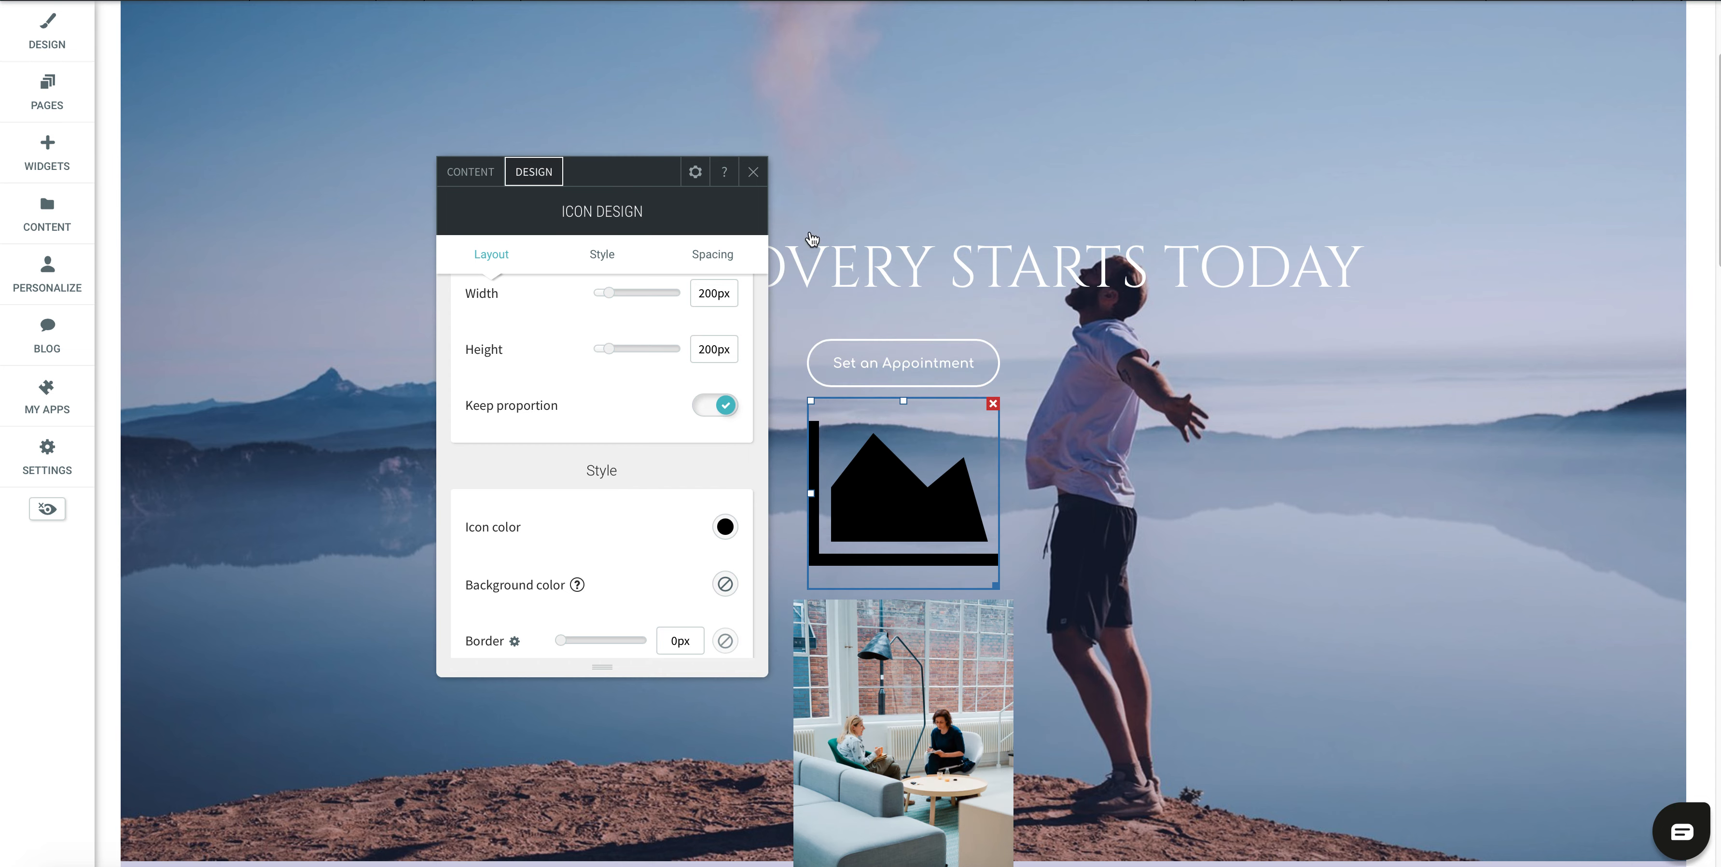
pyautogui.click(751, 172)
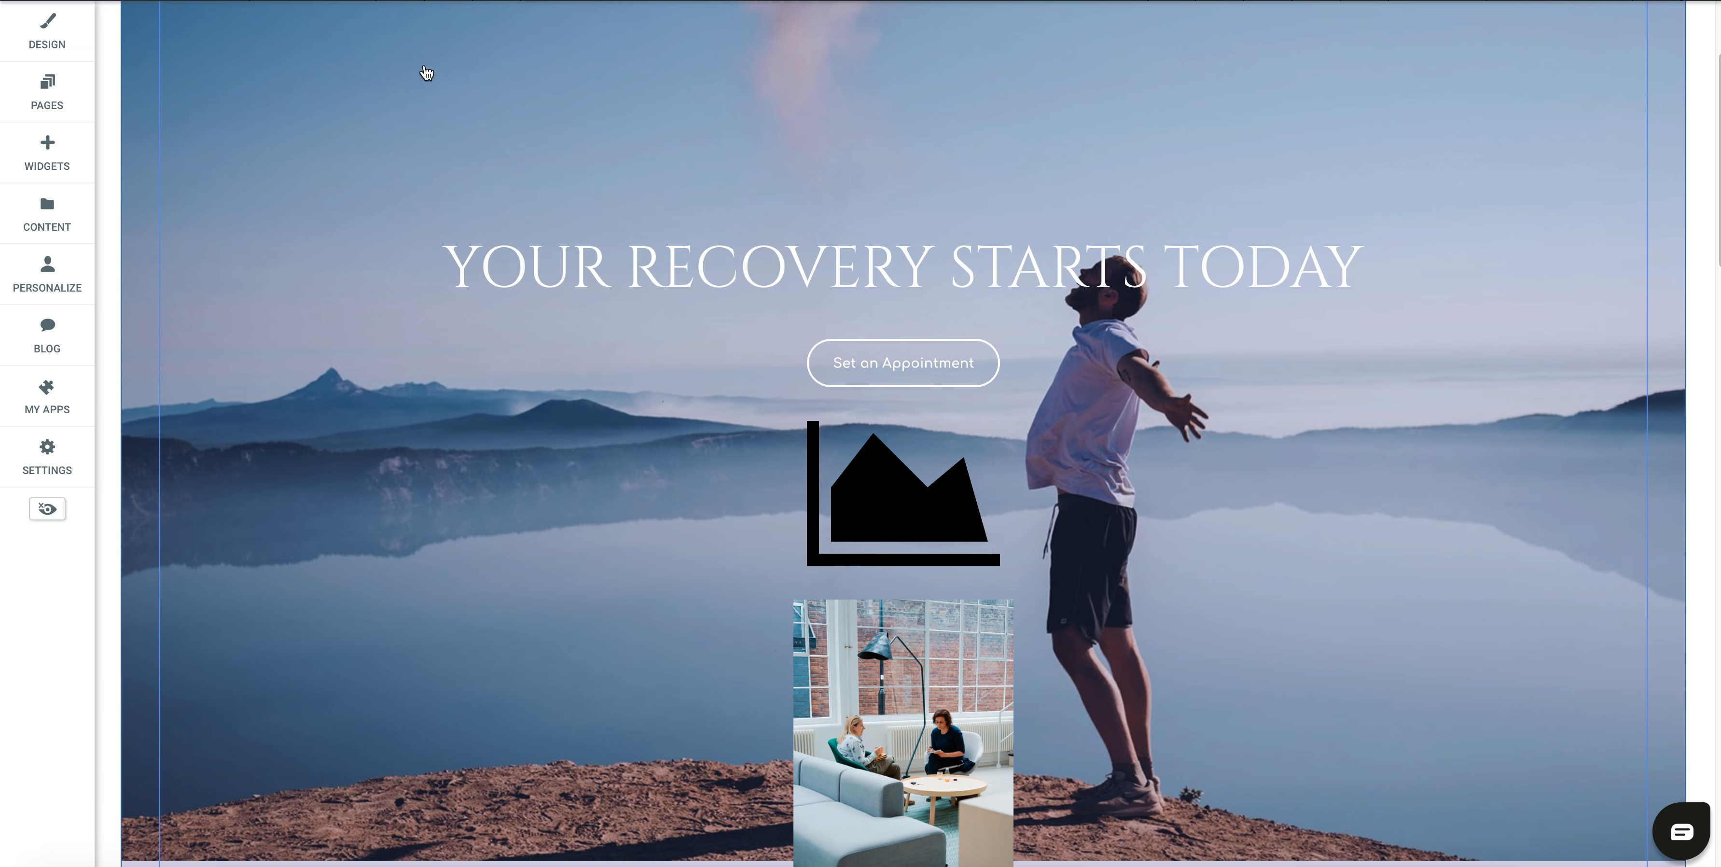
# Preview the Home page in the tablet and mobile layouts, and try placing an Icon widget in the mobile layout.
pyautogui.click(449, 3)
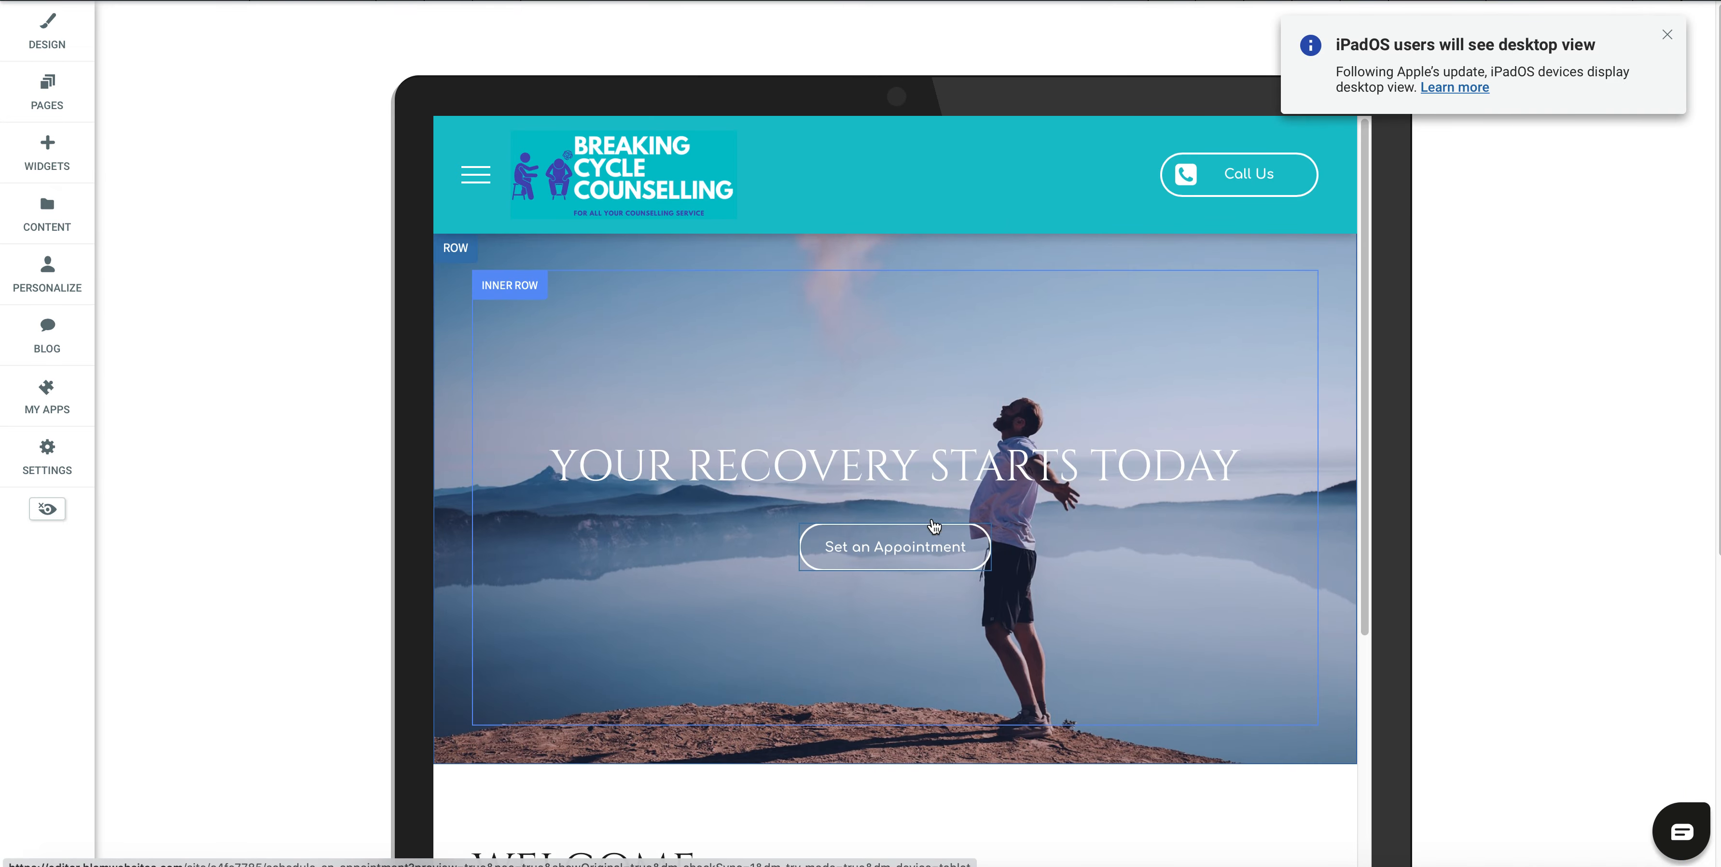
pyautogui.scroll(-10, 928, 505)
pyautogui.scroll(10, 934, 512)
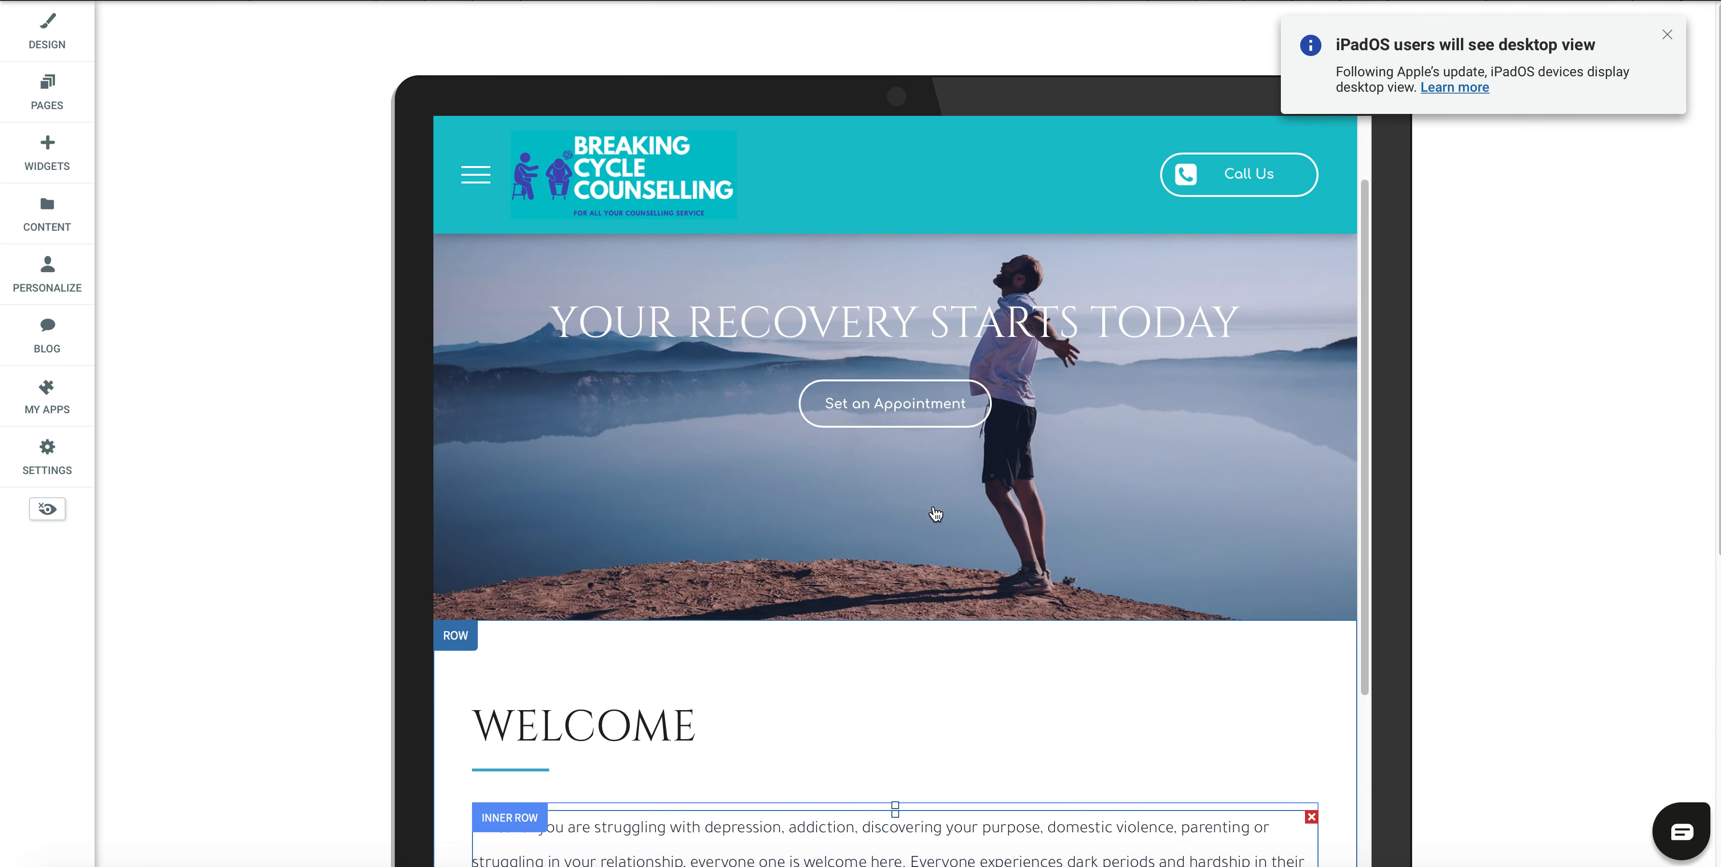
pyautogui.click(500, 3)
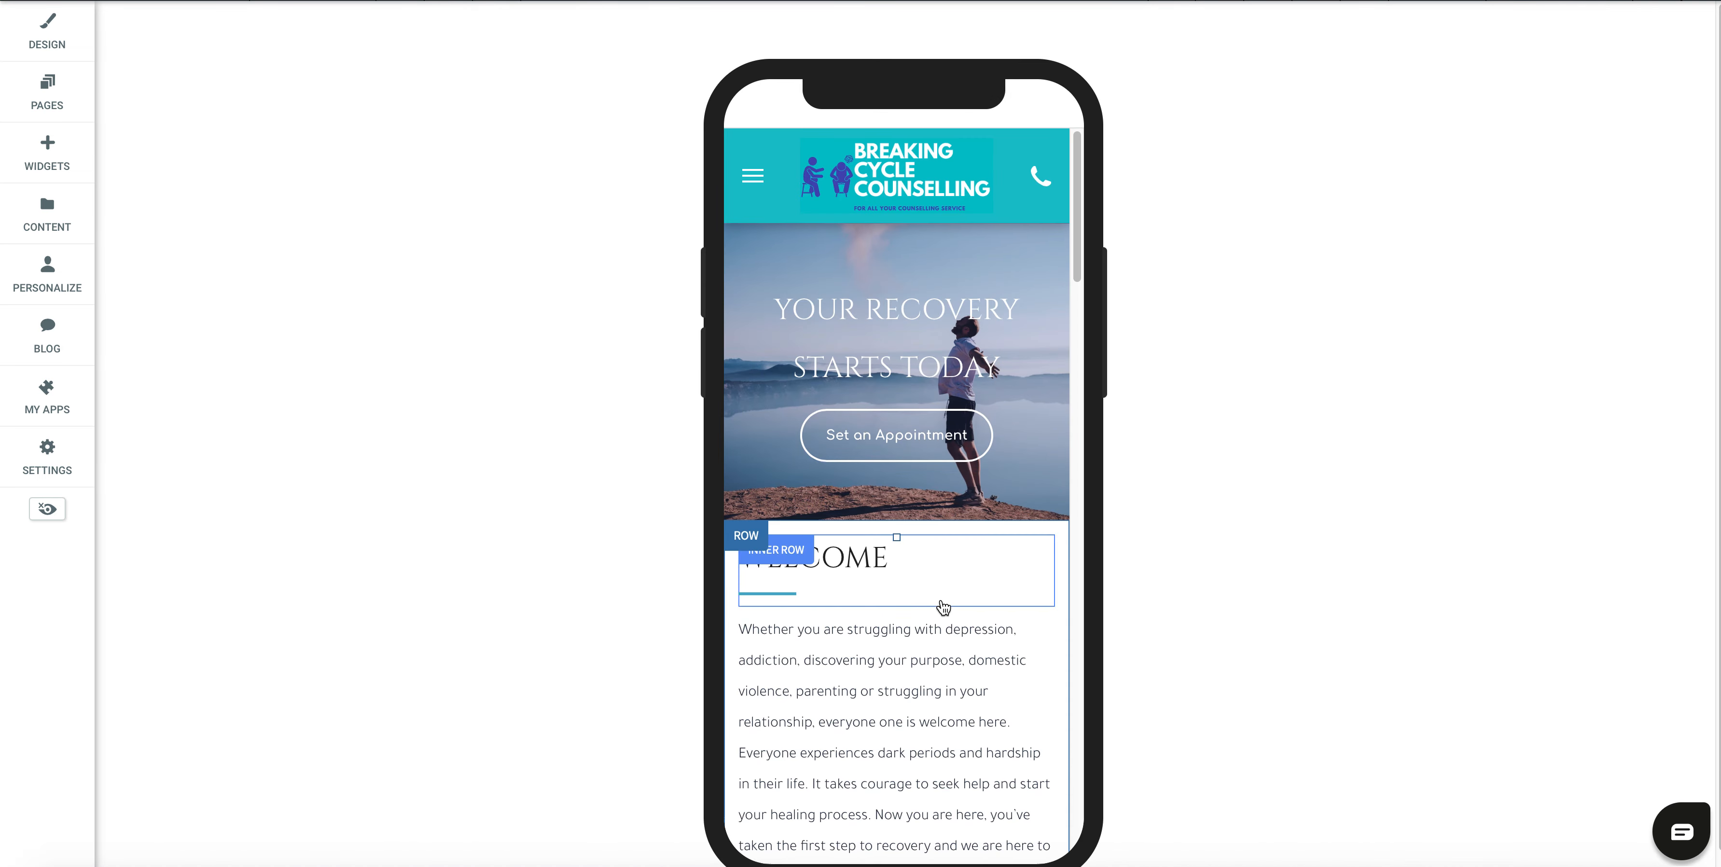
pyautogui.scroll(-3, 942, 602)
pyautogui.click(44, 164)
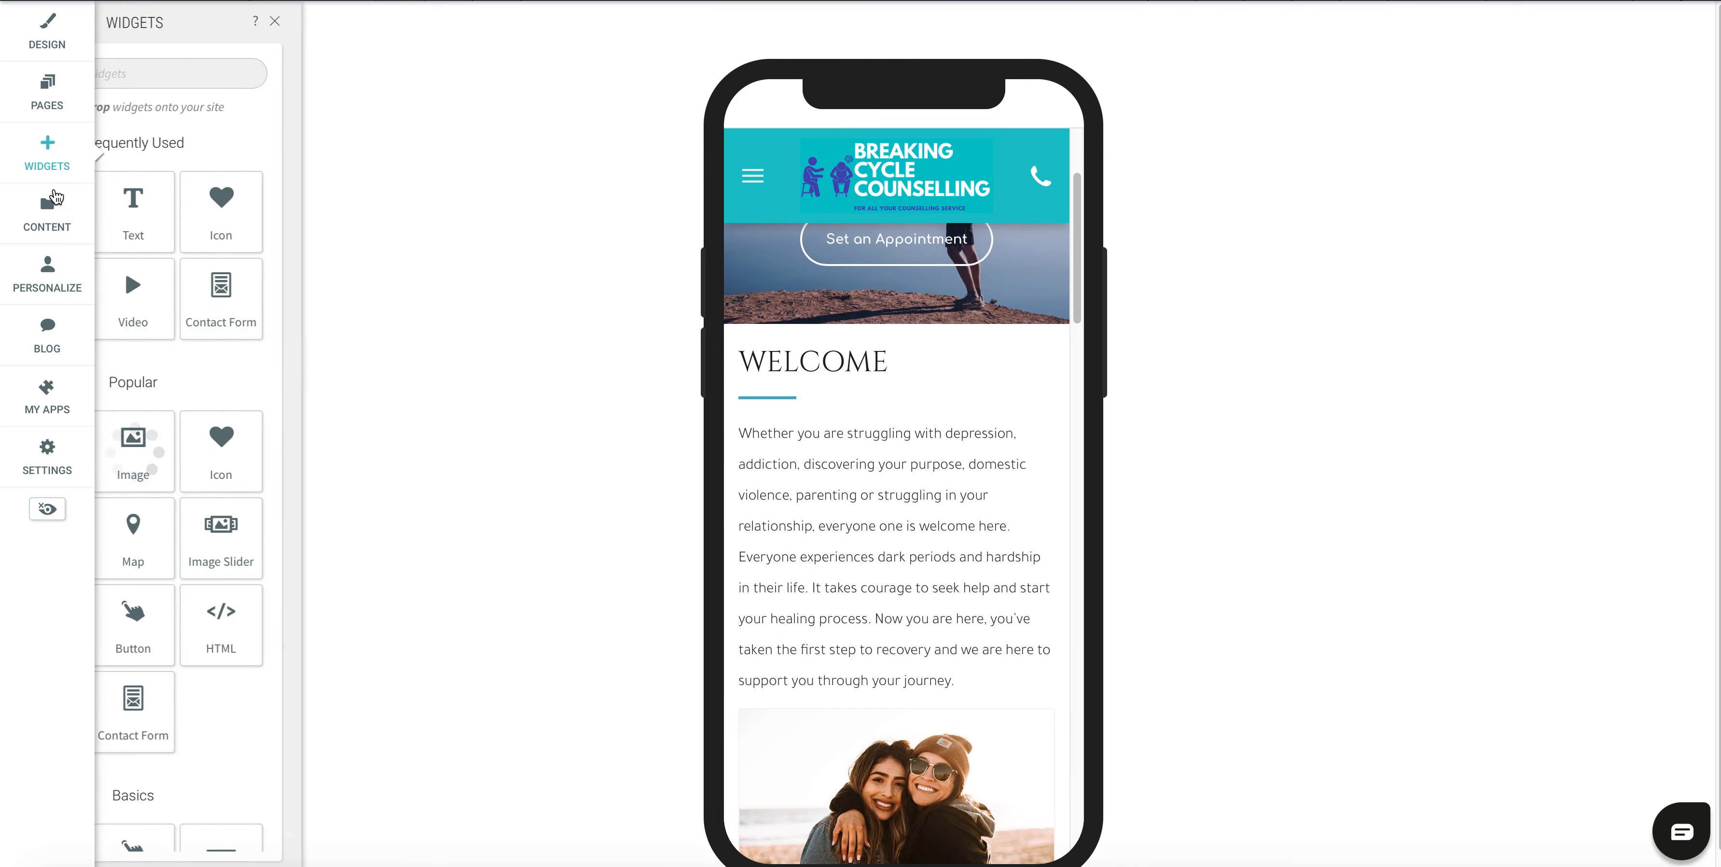
pyautogui.moveTo(239, 233); pyautogui.dragTo(288, 271)
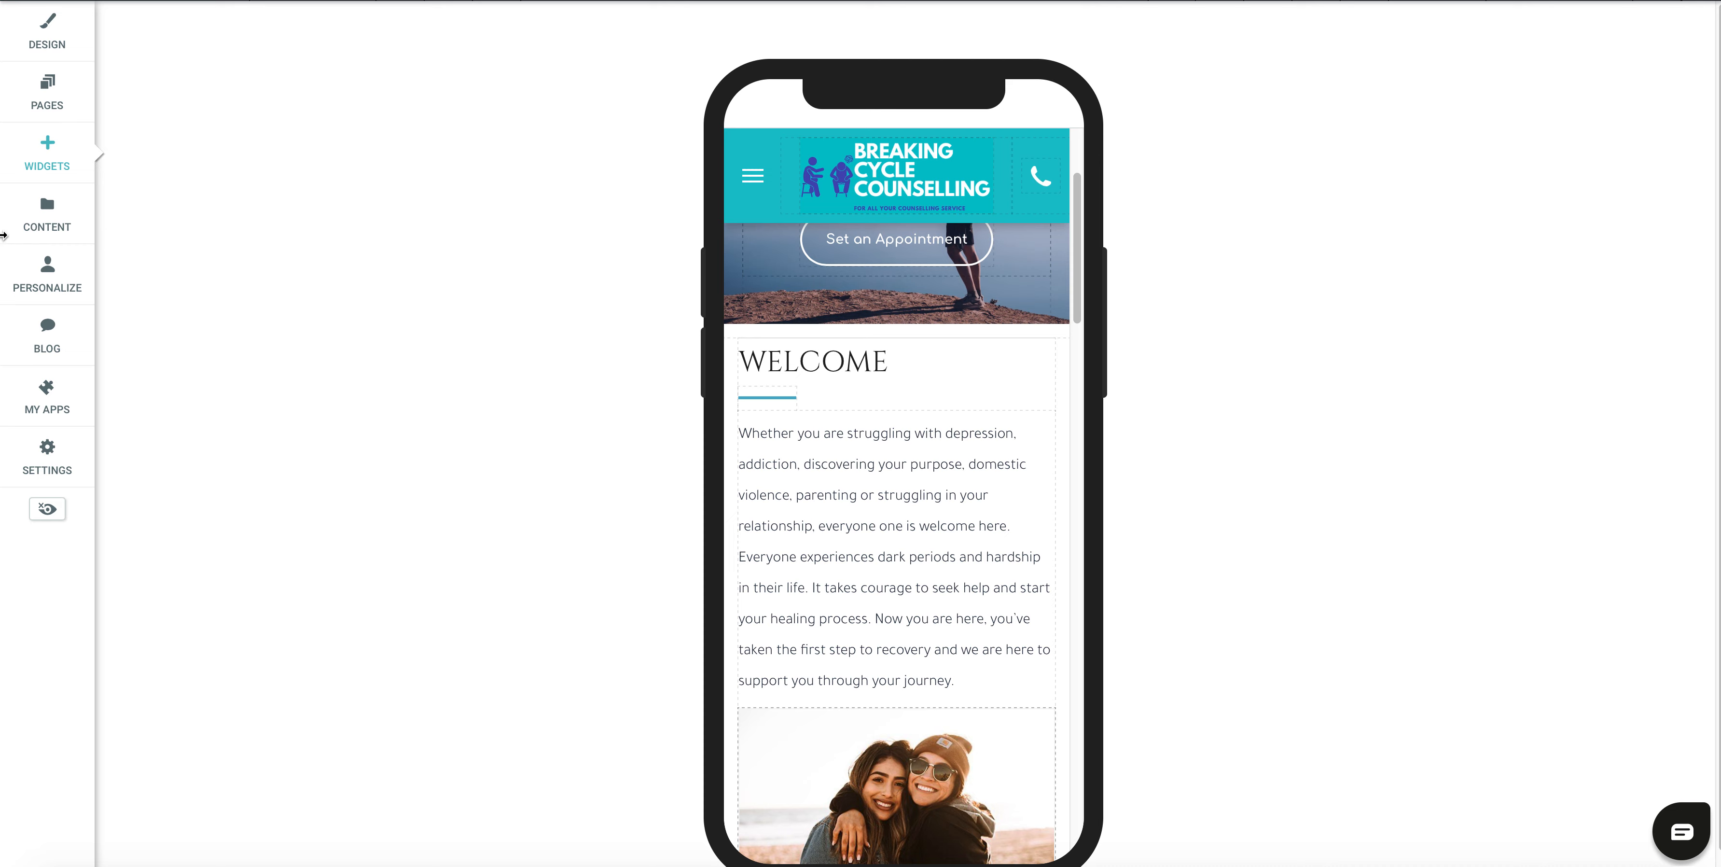
# Return to the desktop layout and delete the chart icon and the photo from the hero section.
pyautogui.click(46, 158)
pyautogui.click(400, 4)
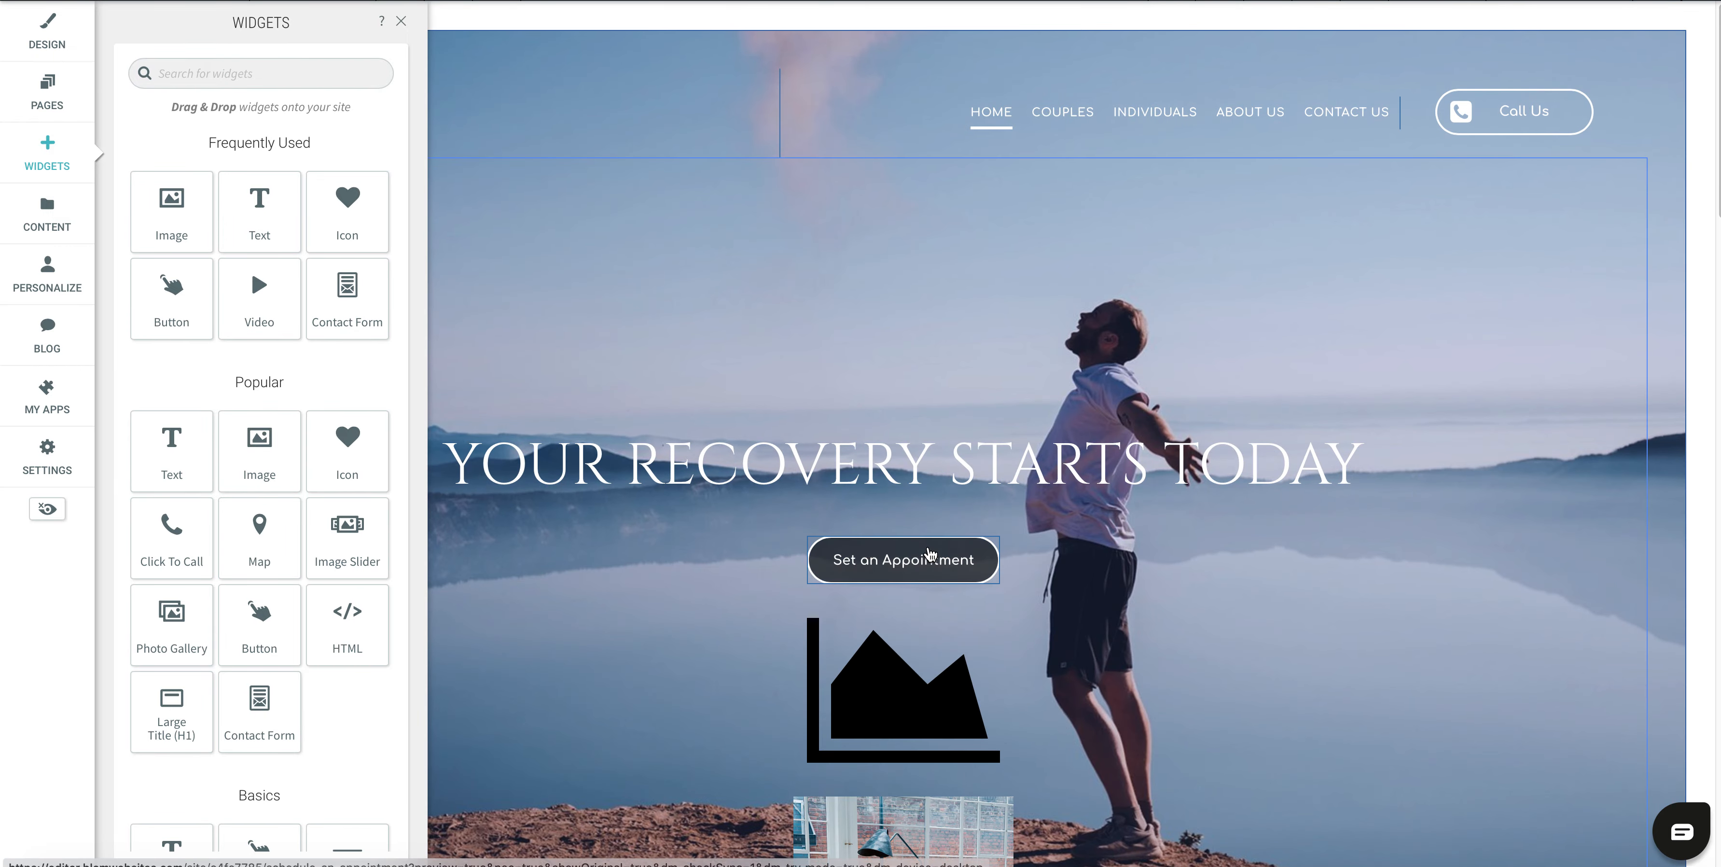
pyautogui.scroll(-3, 931, 552)
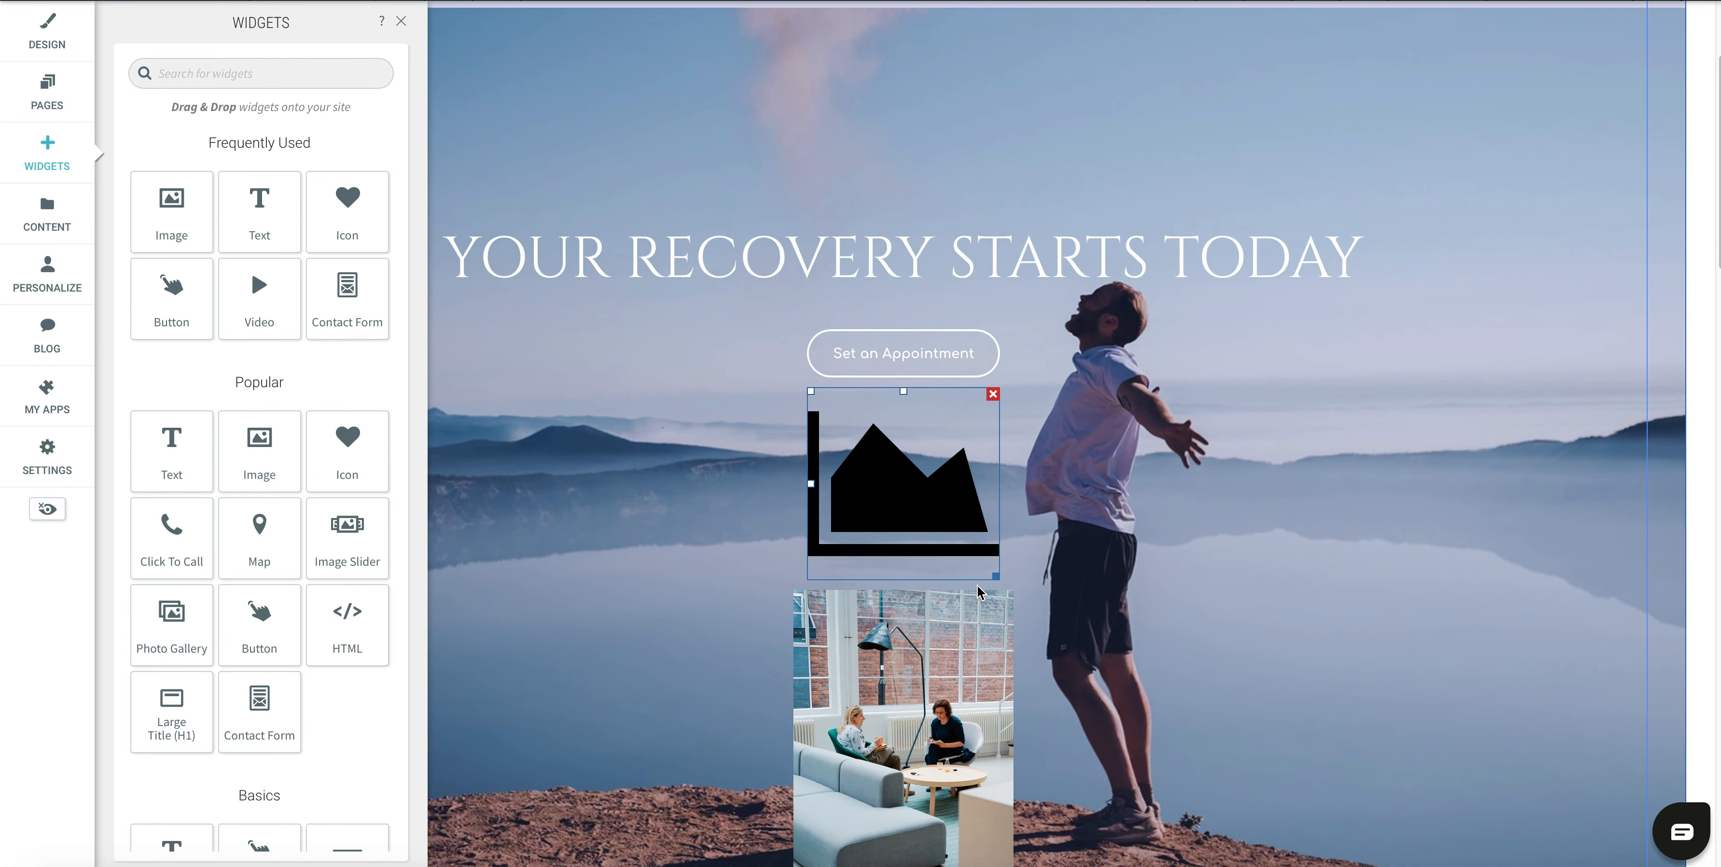
pyautogui.click(1006, 396)
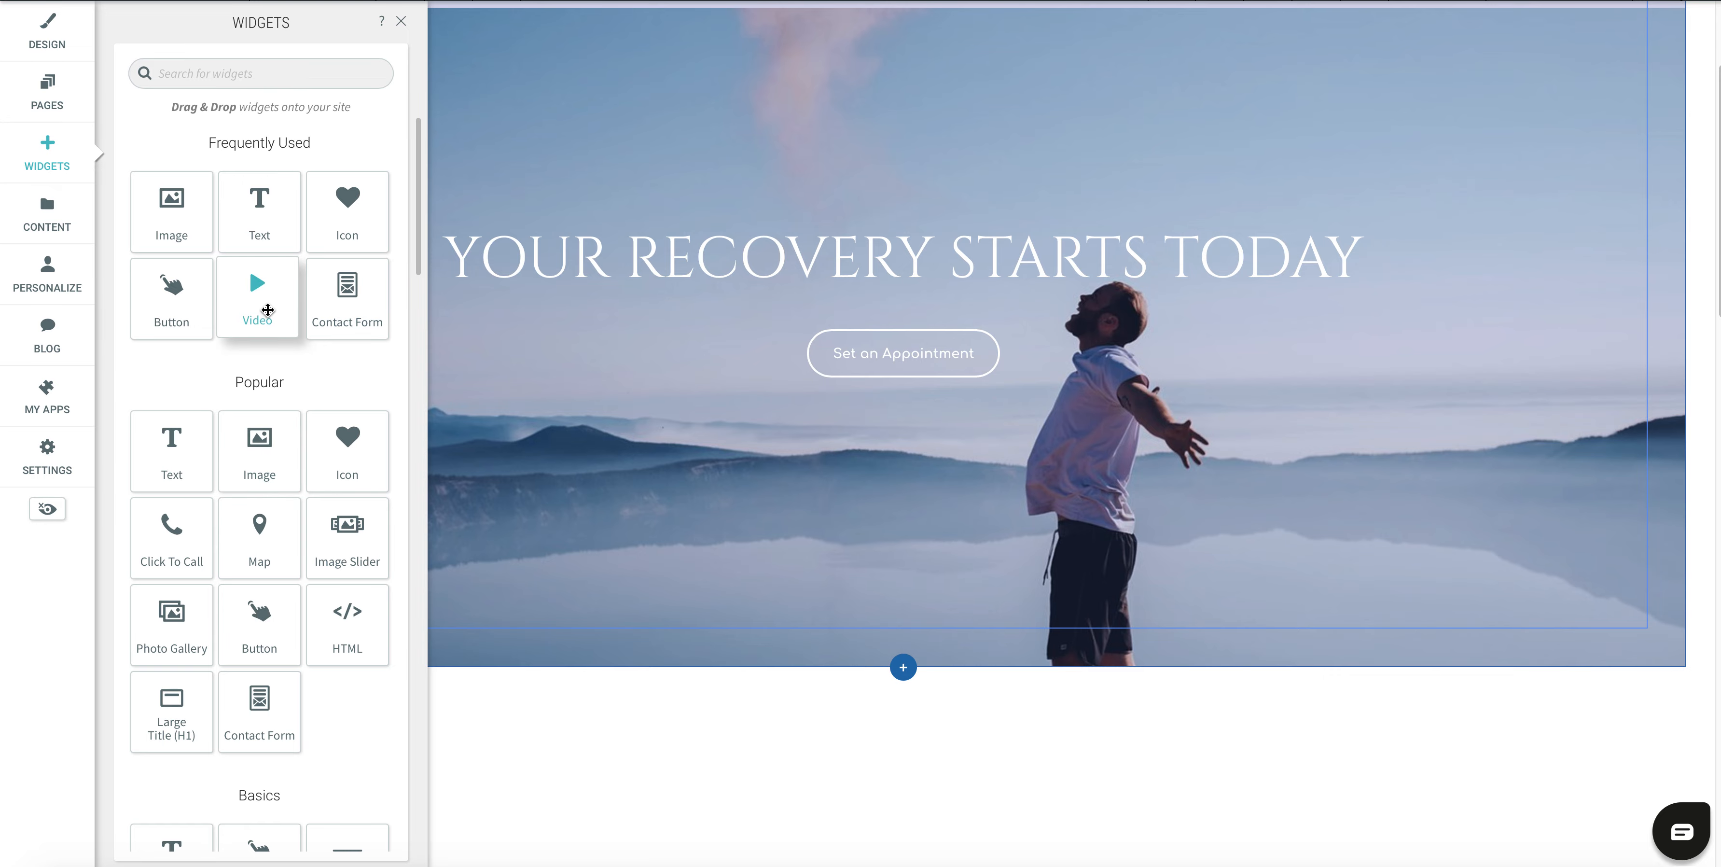
# Try a Video widget in the hero section below the "Set an Appointment" button and delete it again.
pyautogui.moveTo(253, 307); pyautogui.dragTo(756, 510)
pyautogui.moveTo(633, 499); pyautogui.dragTo(633, 500)
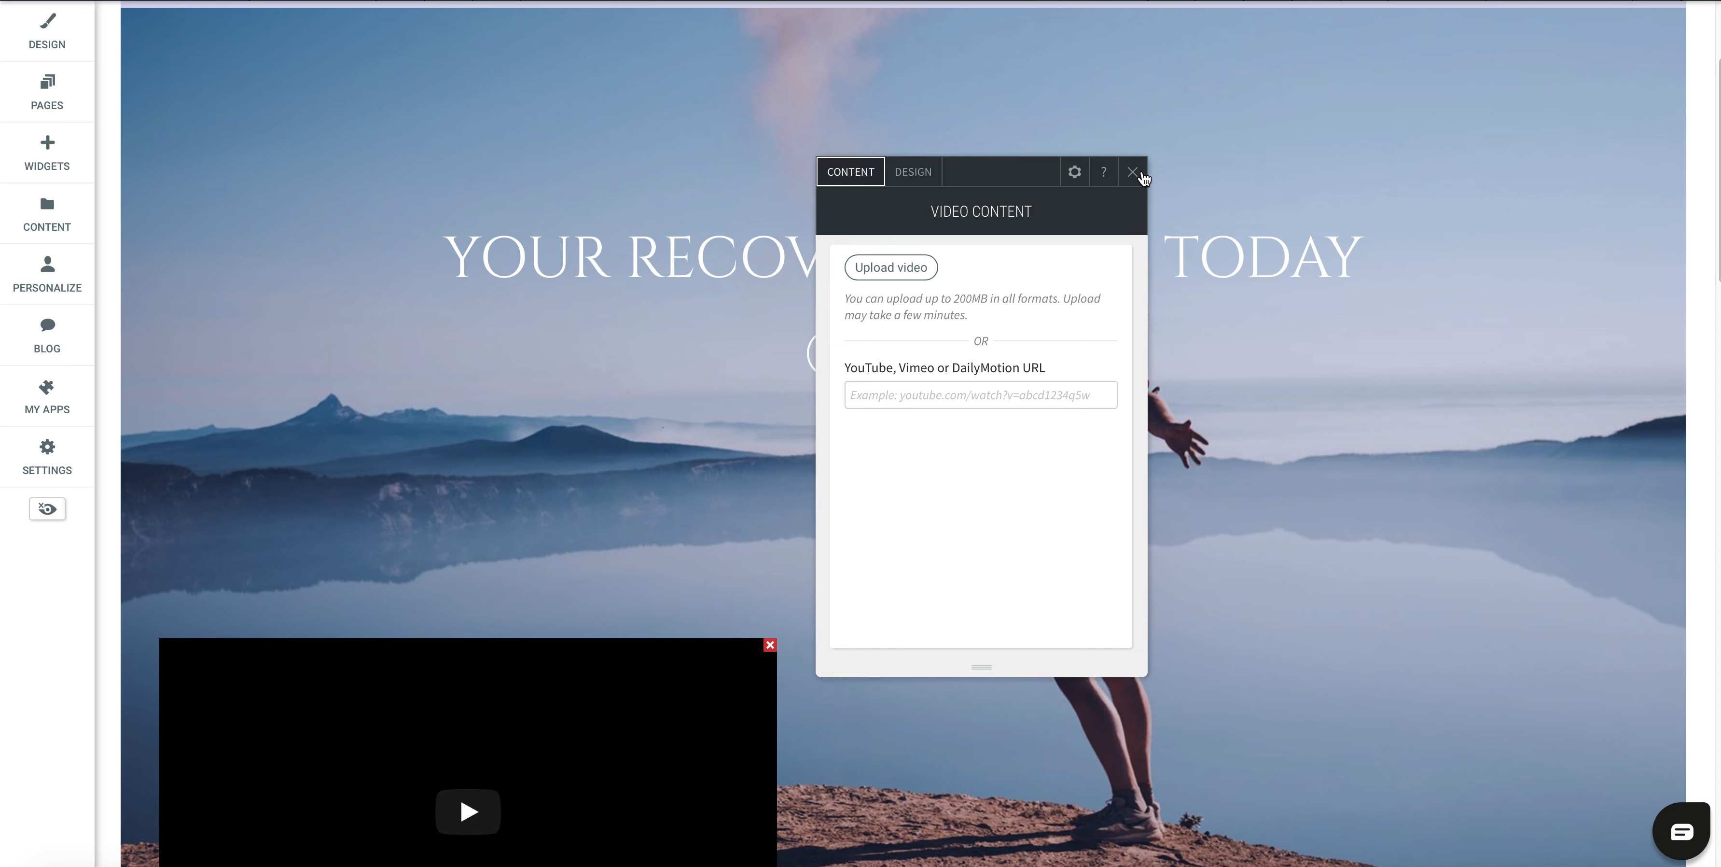
pyautogui.click(1134, 172)
pyautogui.click(769, 646)
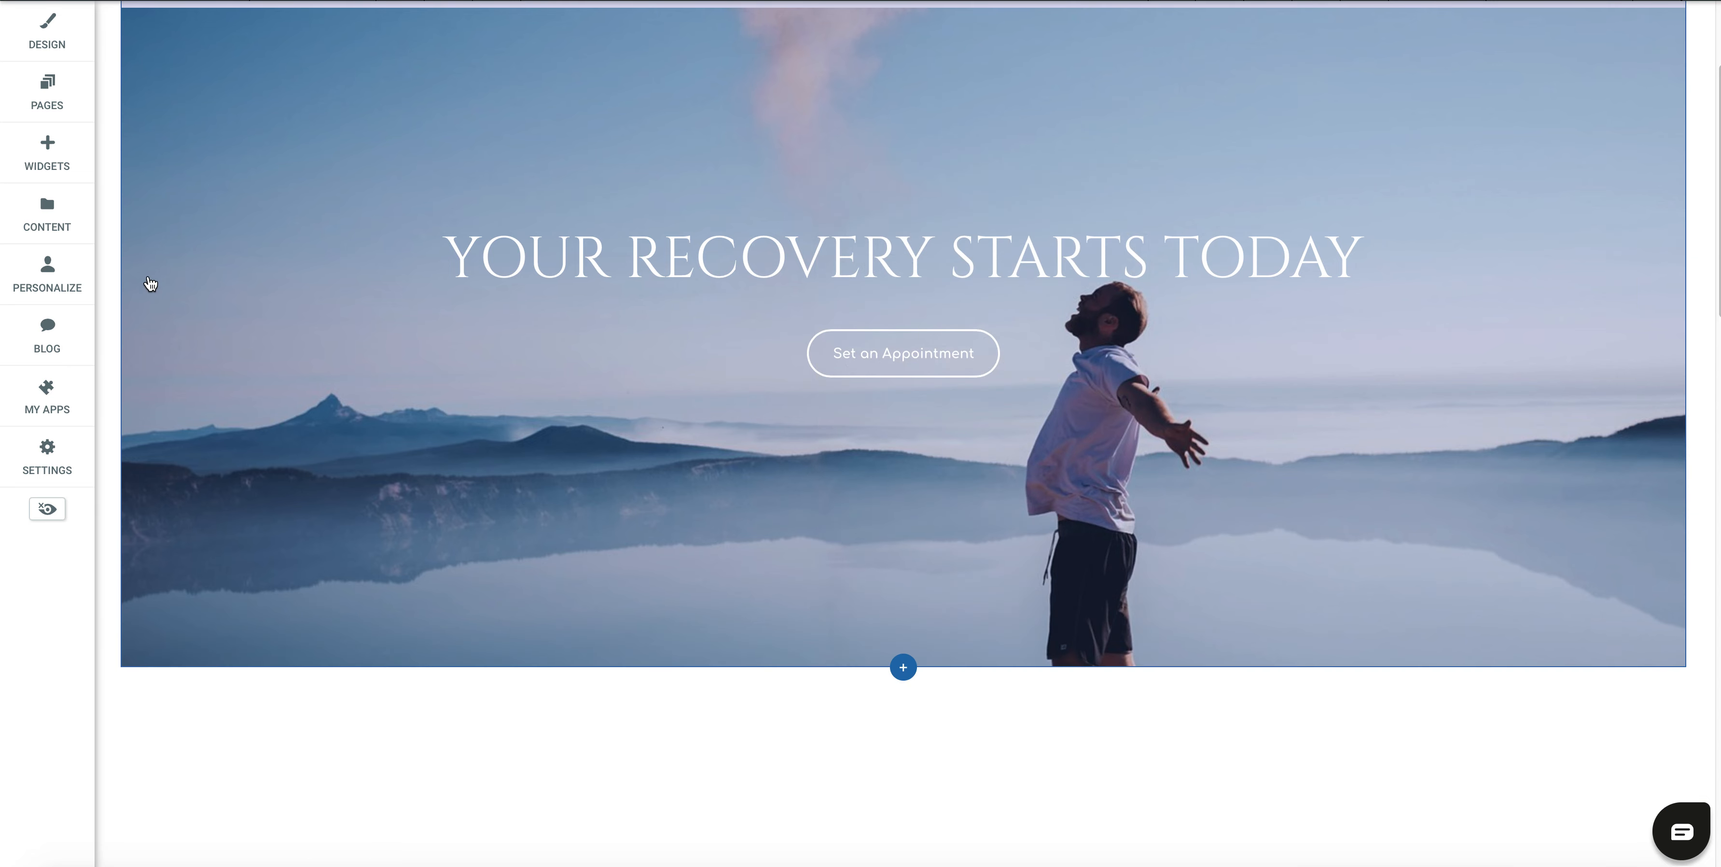
# Insert a 3 Columns widget as a new row between the hero section and the Welcome section.
pyautogui.click(47, 157)
pyautogui.scroll(-8, 264, 477)
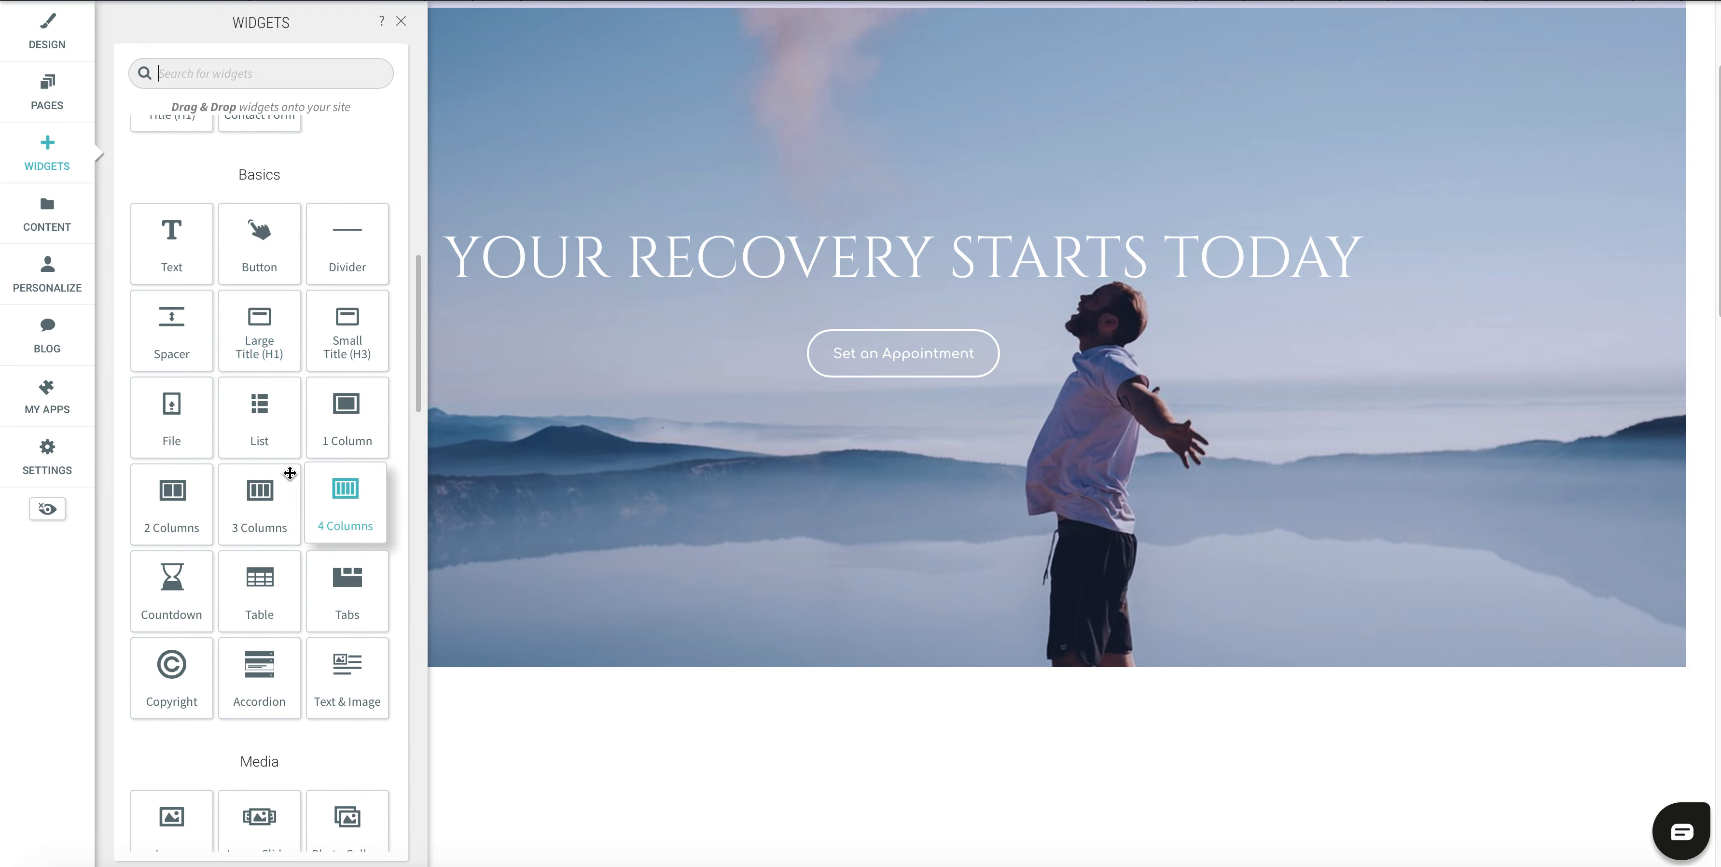
pyautogui.moveTo(249, 519); pyautogui.dragTo(720, 561)
pyautogui.moveTo(964, 499); pyautogui.dragTo(964, 499)
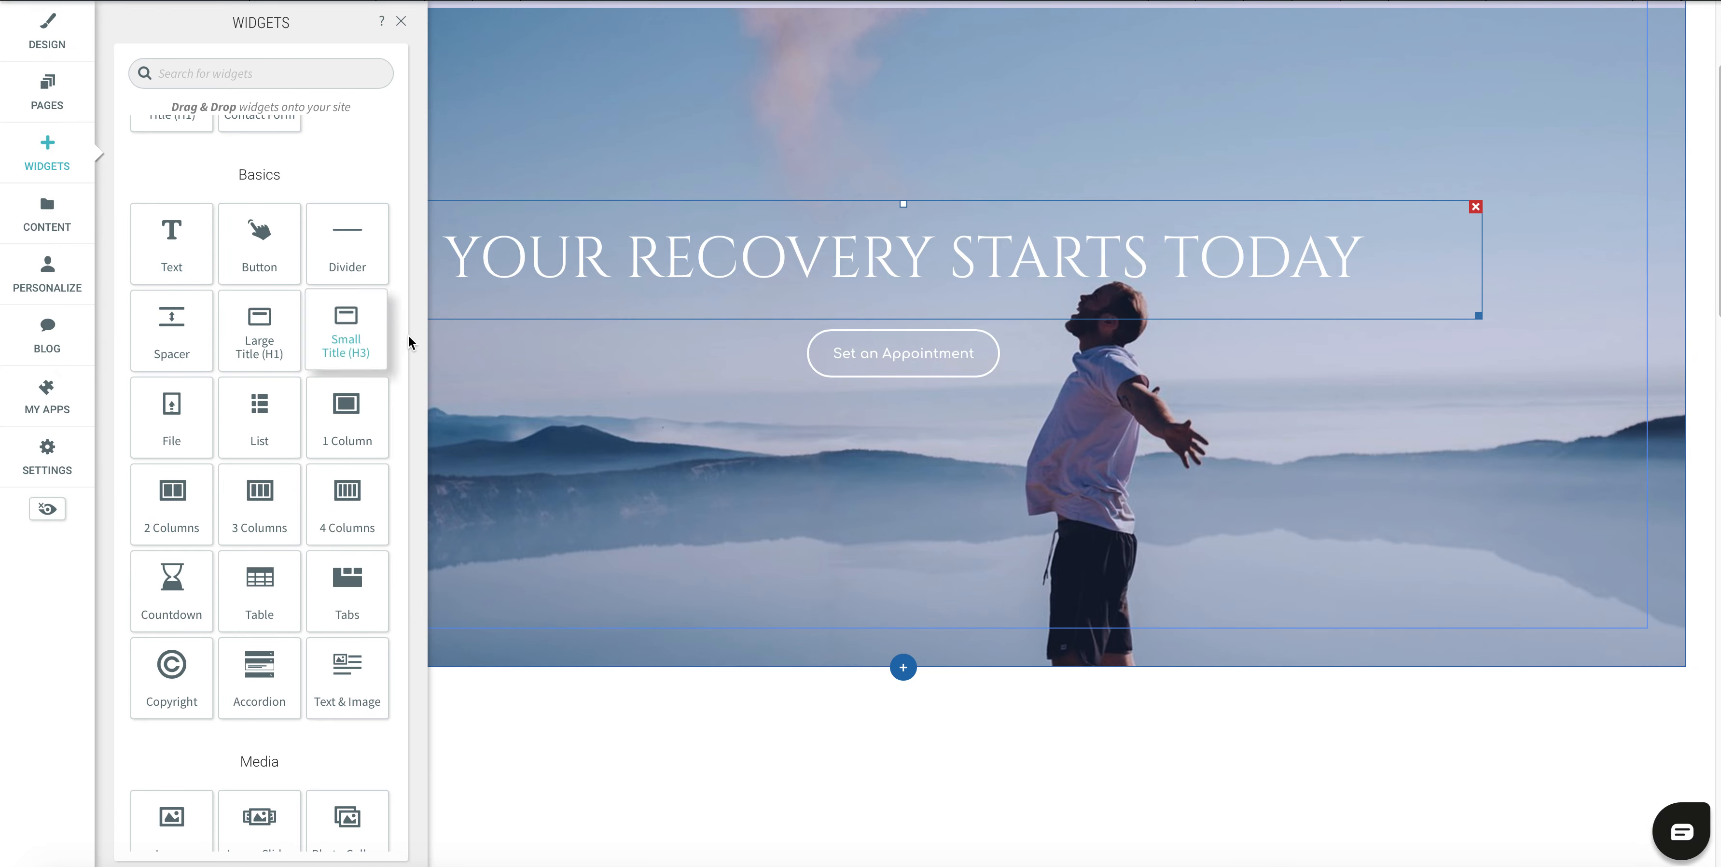
pyautogui.moveTo(280, 519); pyautogui.dragTo(938, 751)
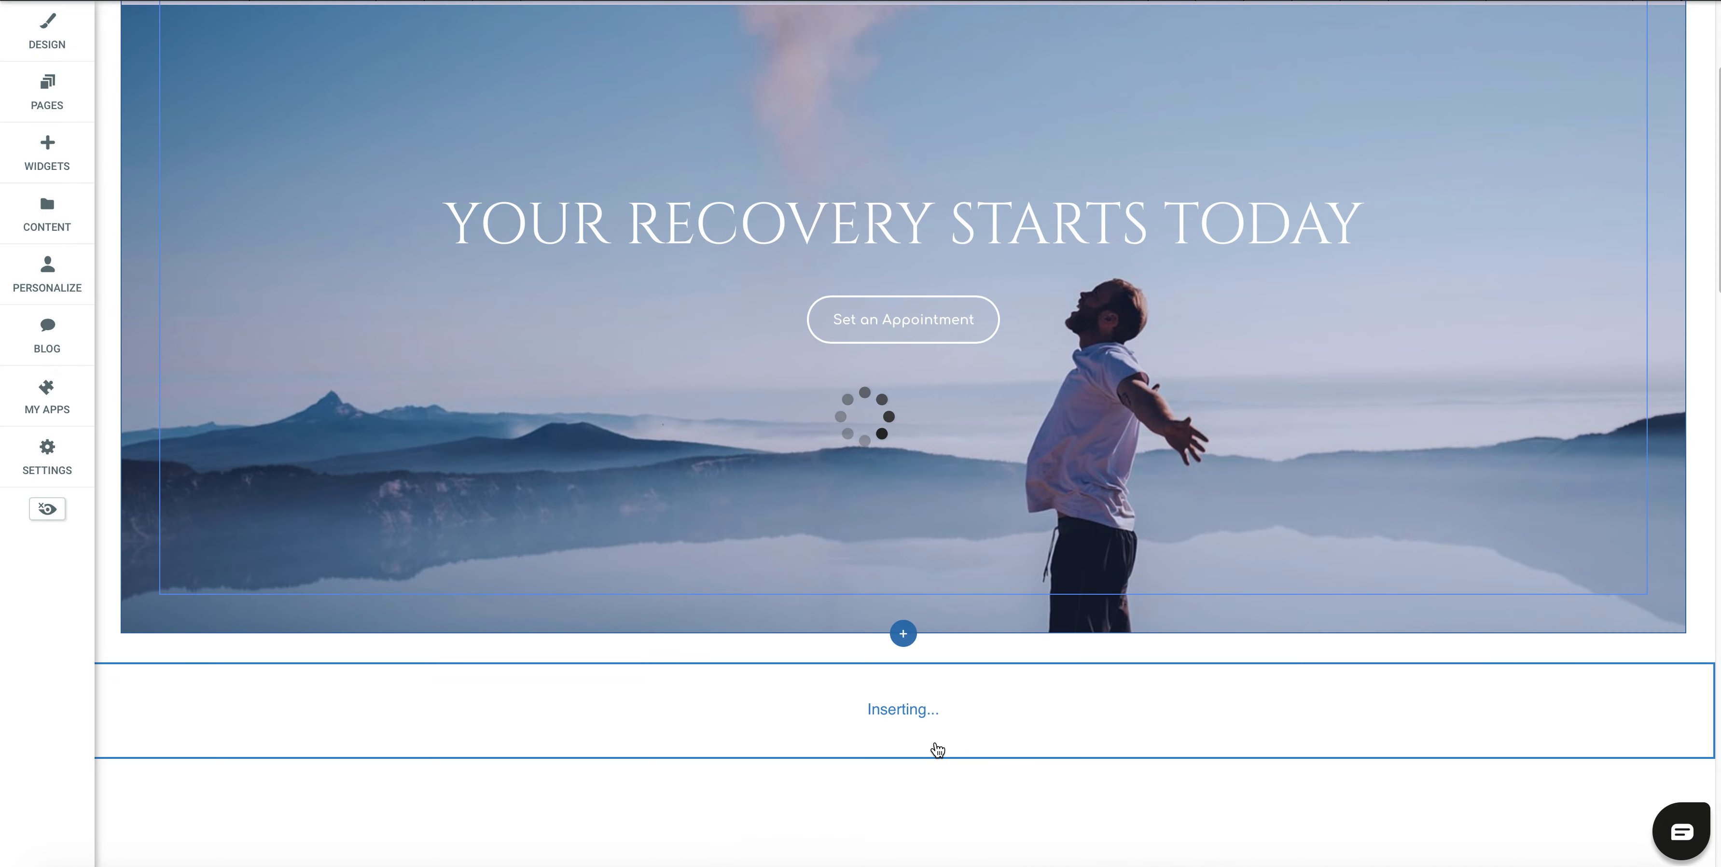
pyautogui.scroll(-3, 849, 668)
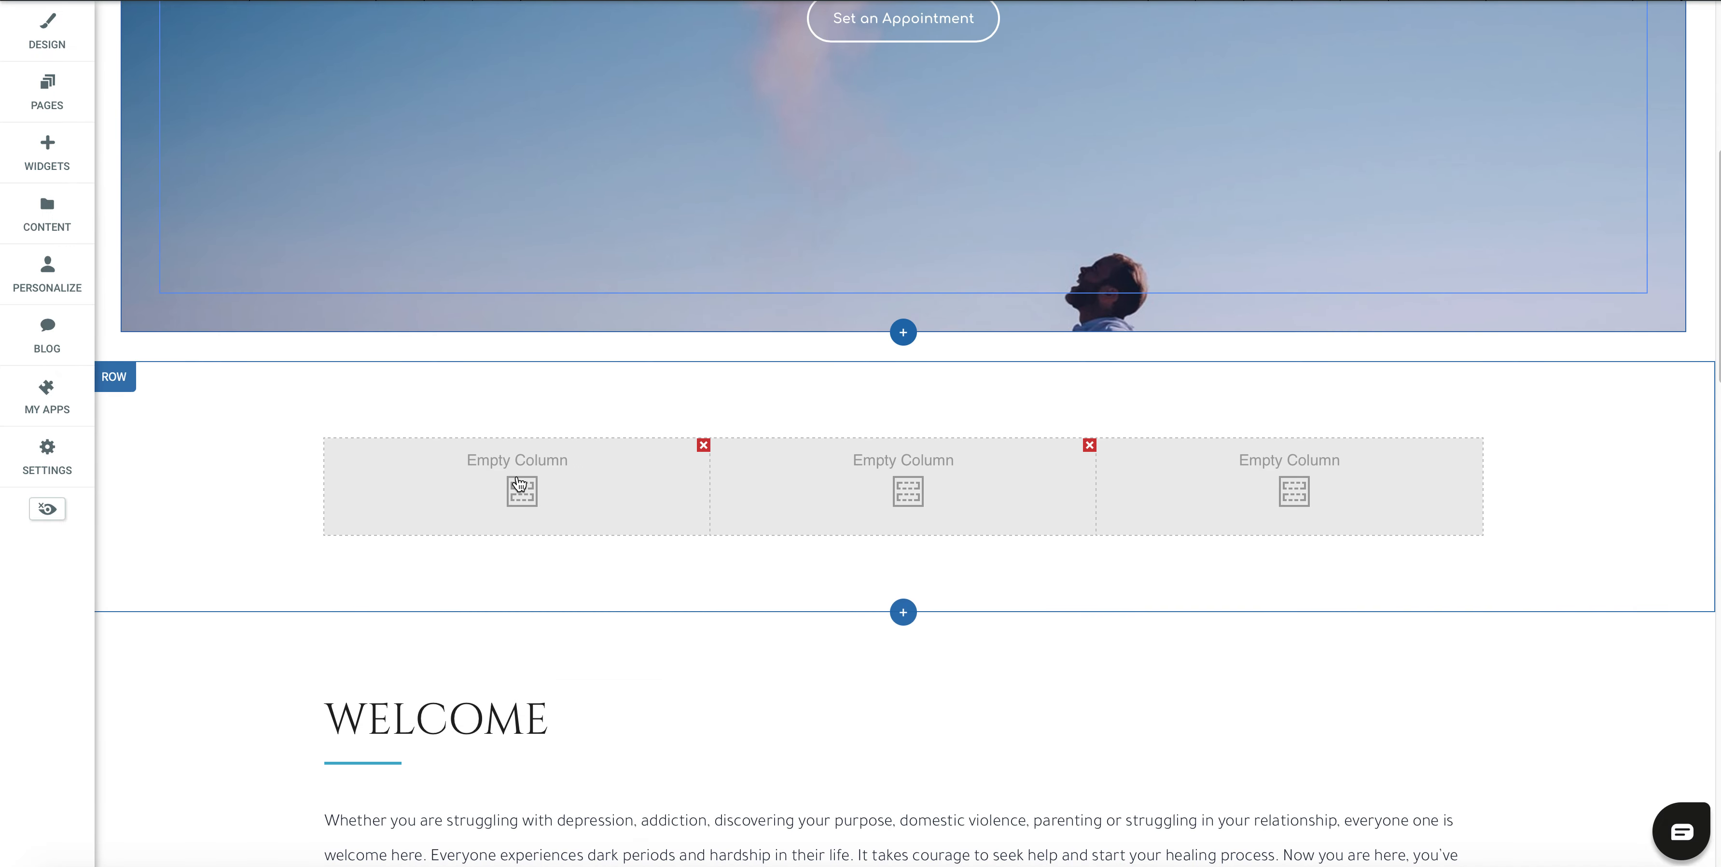
# Place Video widgets in the first and second columns of the new three-column row without adding a video URL.
pyautogui.click(47, 157)
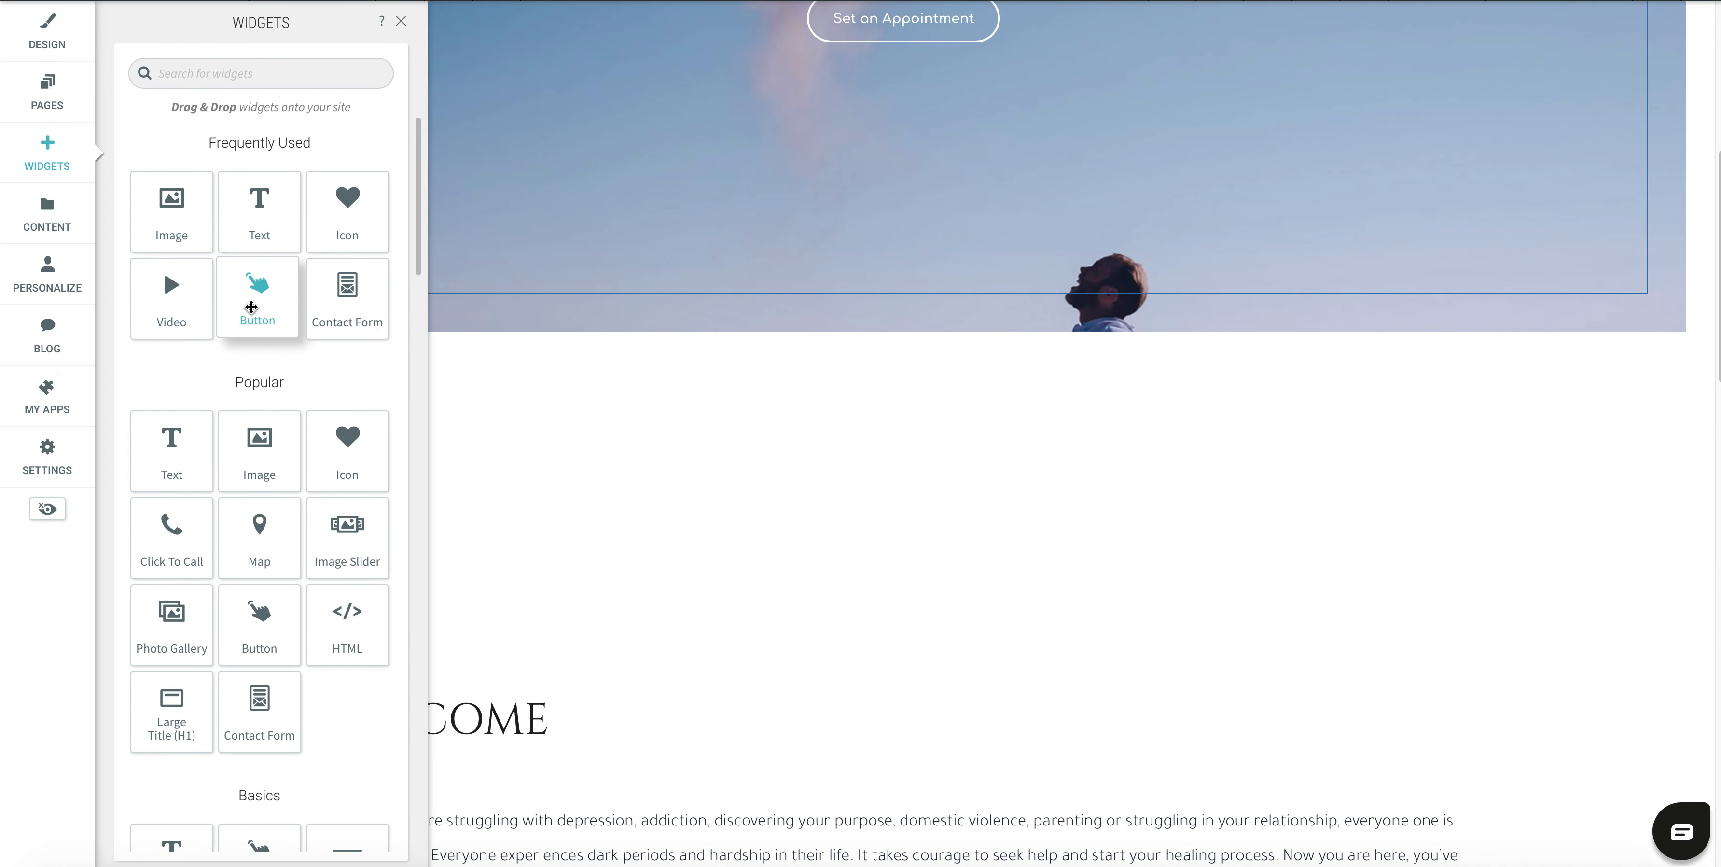
pyautogui.moveTo(170, 329); pyautogui.dragTo(505, 519)
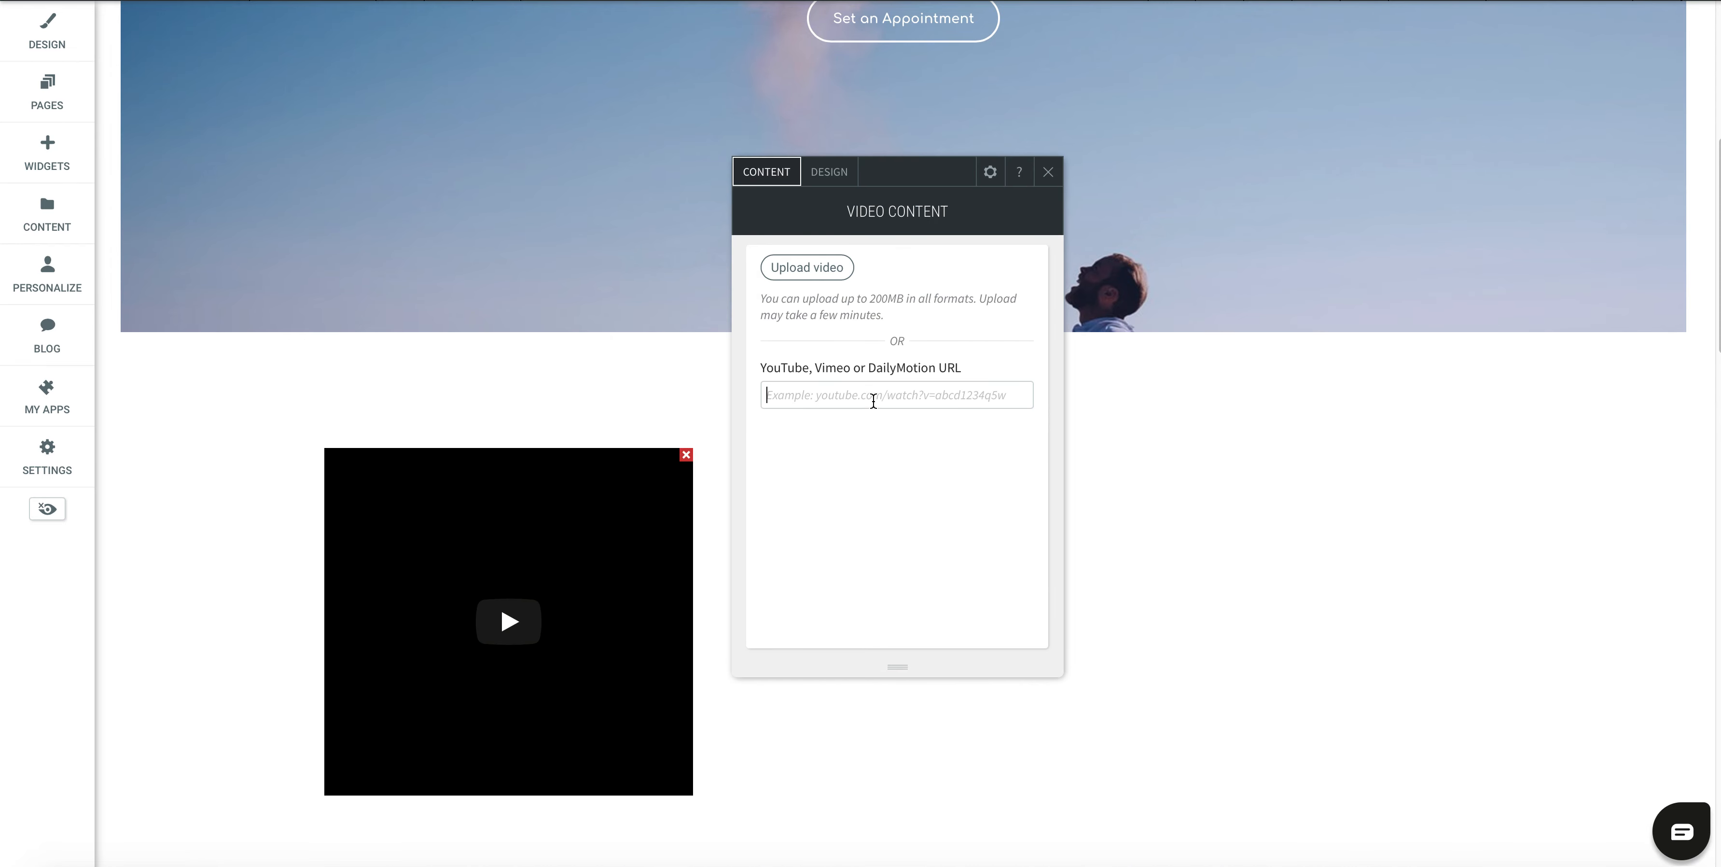
pyautogui.click(1049, 172)
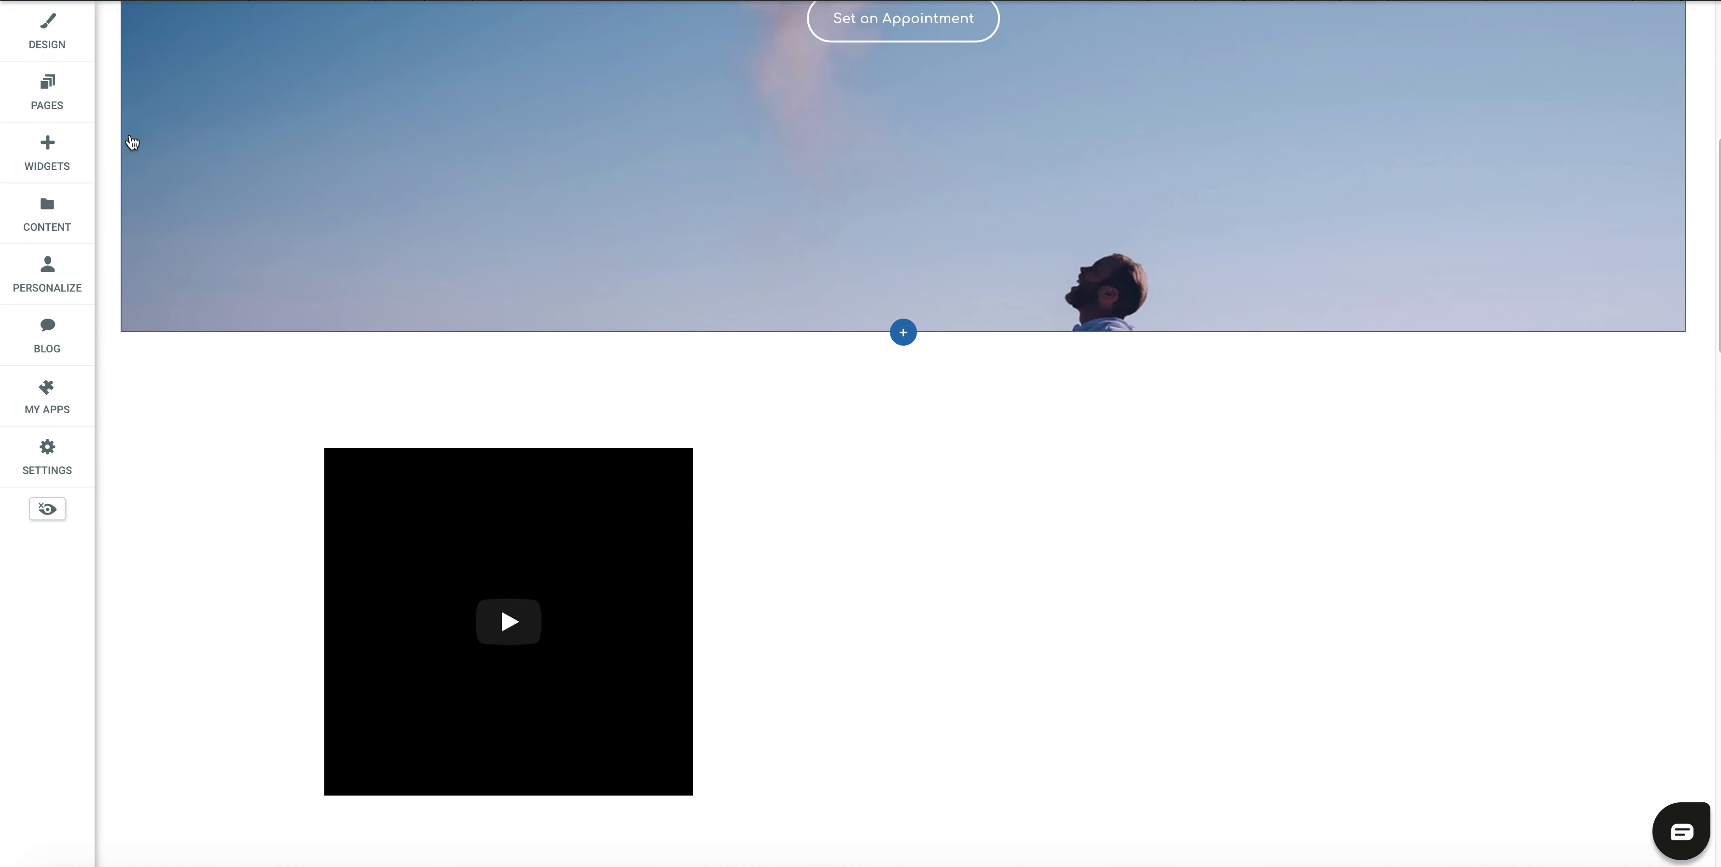
pyautogui.click(44, 155)
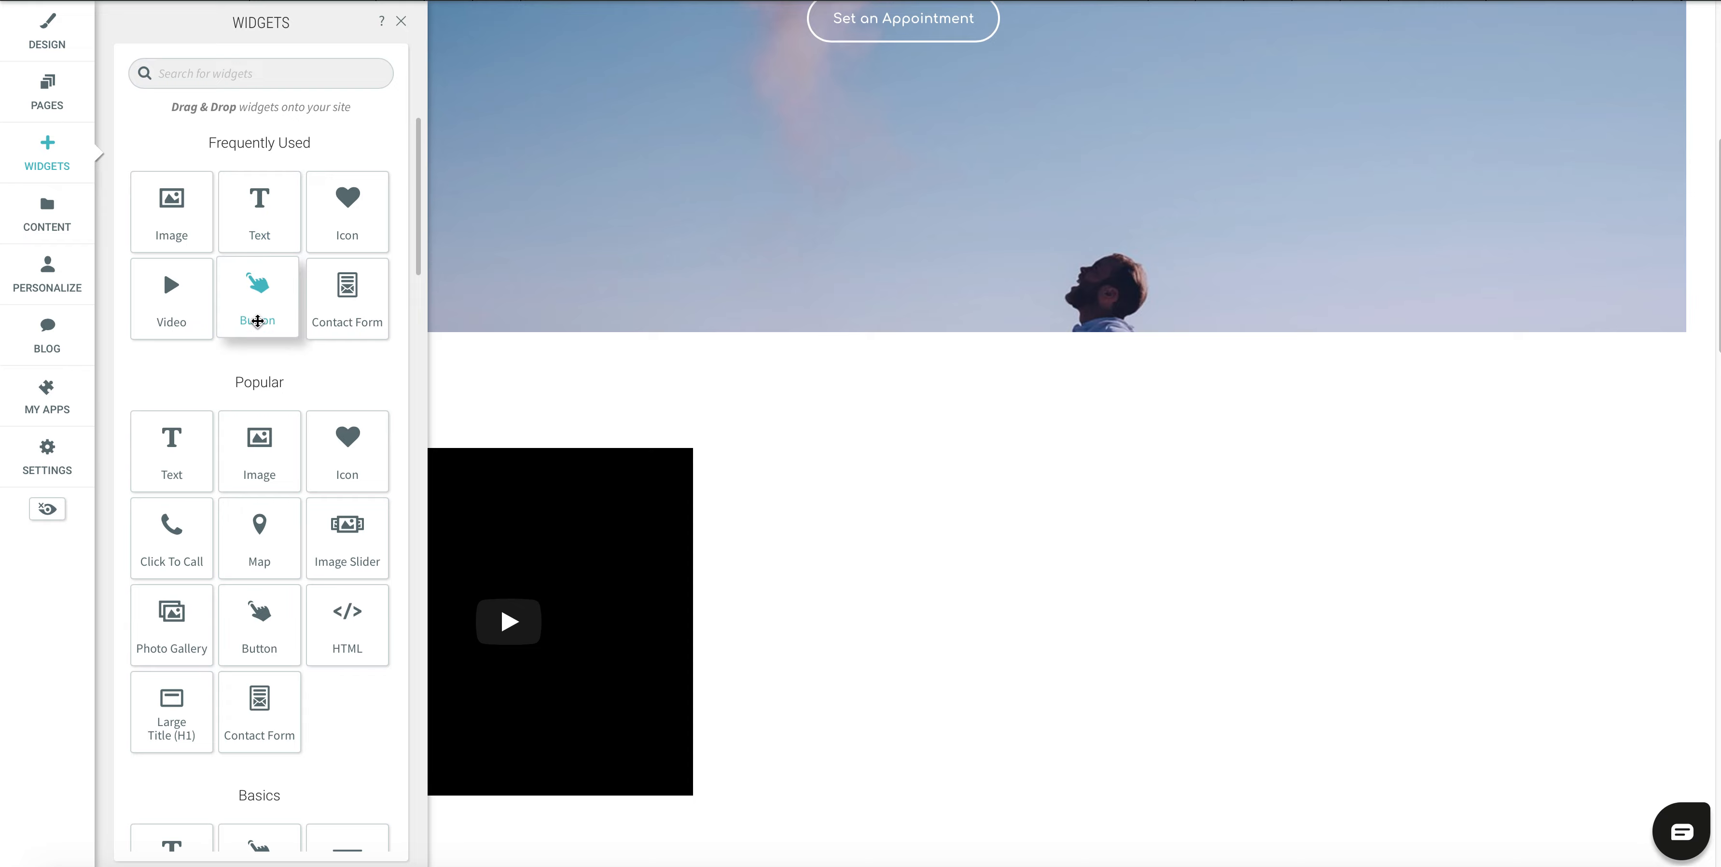
pyautogui.moveTo(169, 314); pyautogui.dragTo(909, 601)
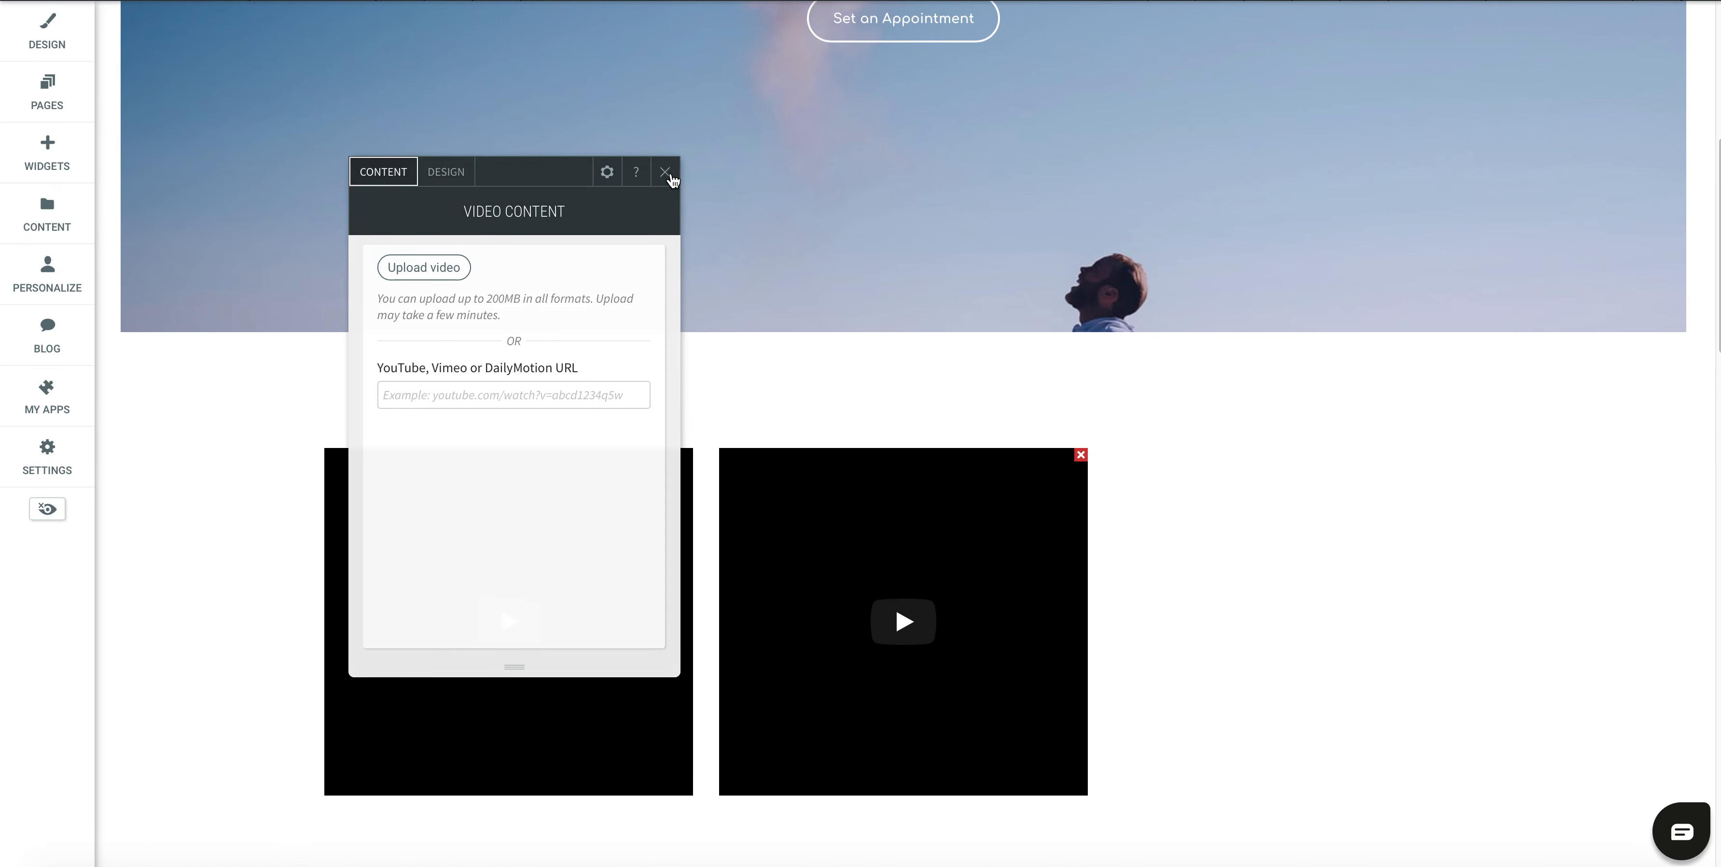
pyautogui.click(668, 173)
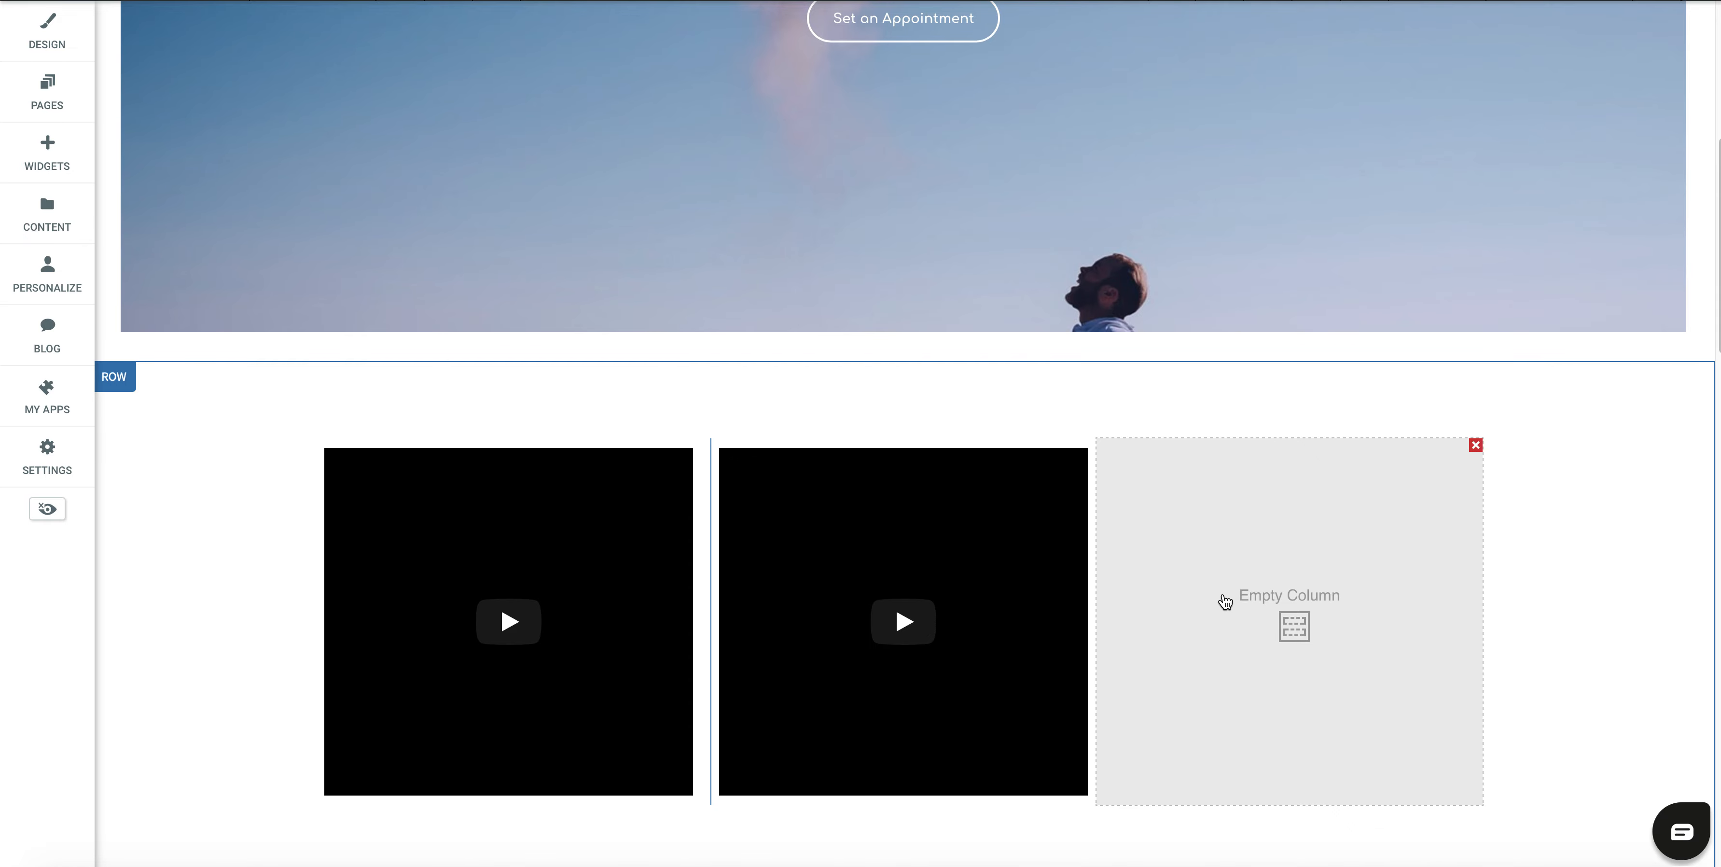
# Place an Image widget in the third column and fill it with the free coaching photo of two women at a desk.
pyautogui.click(50, 159)
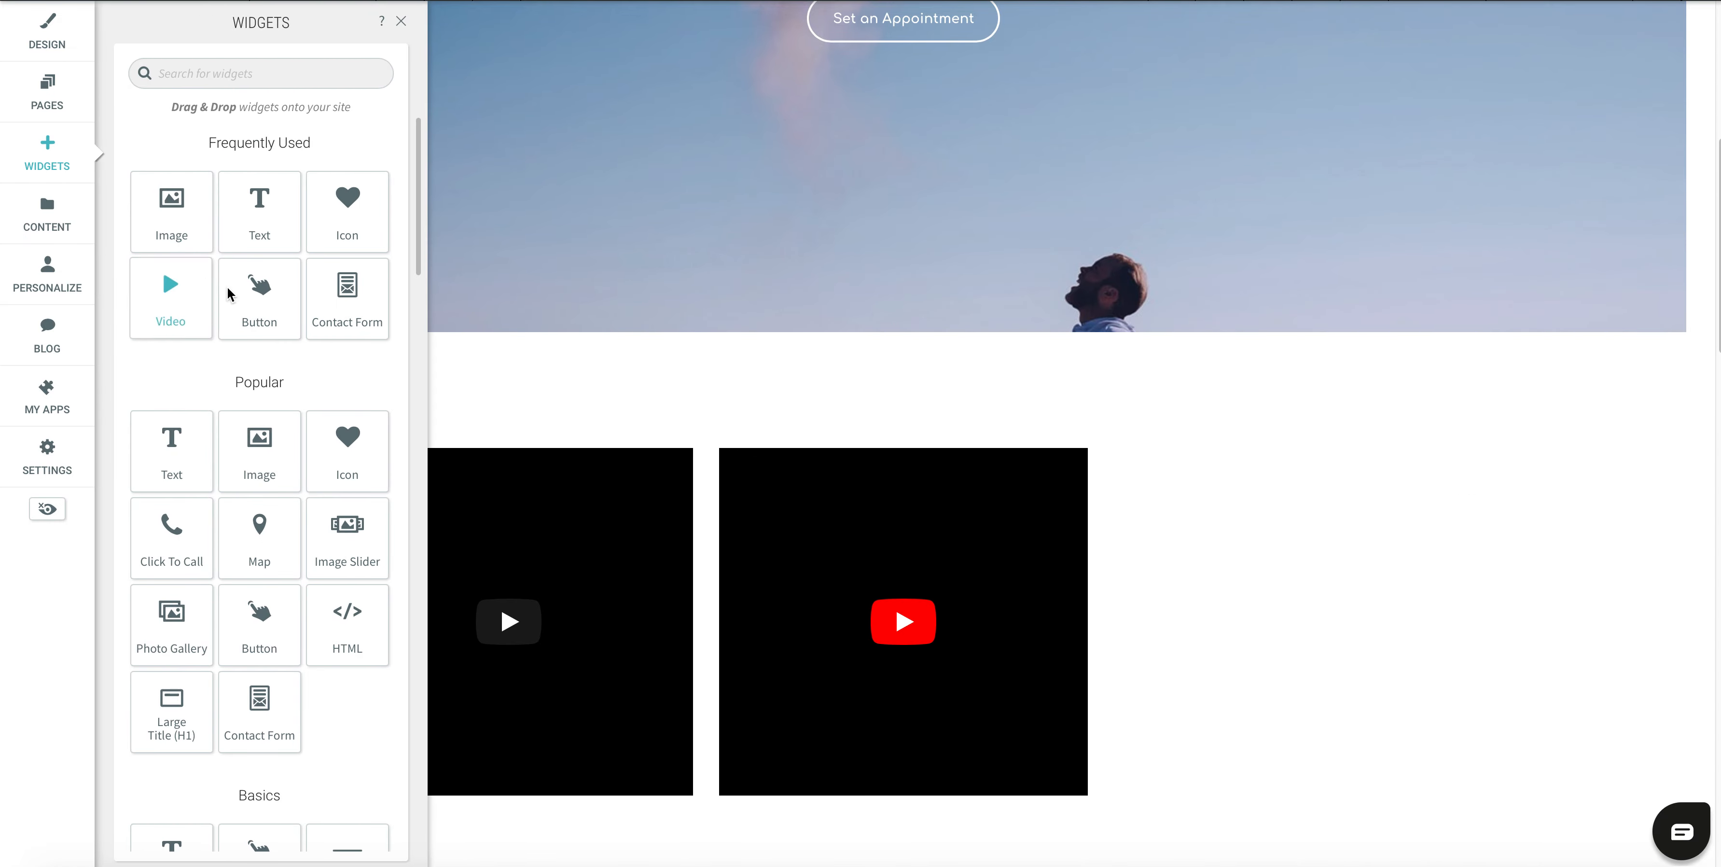
pyautogui.moveTo(171, 210); pyautogui.dragTo(1352, 640)
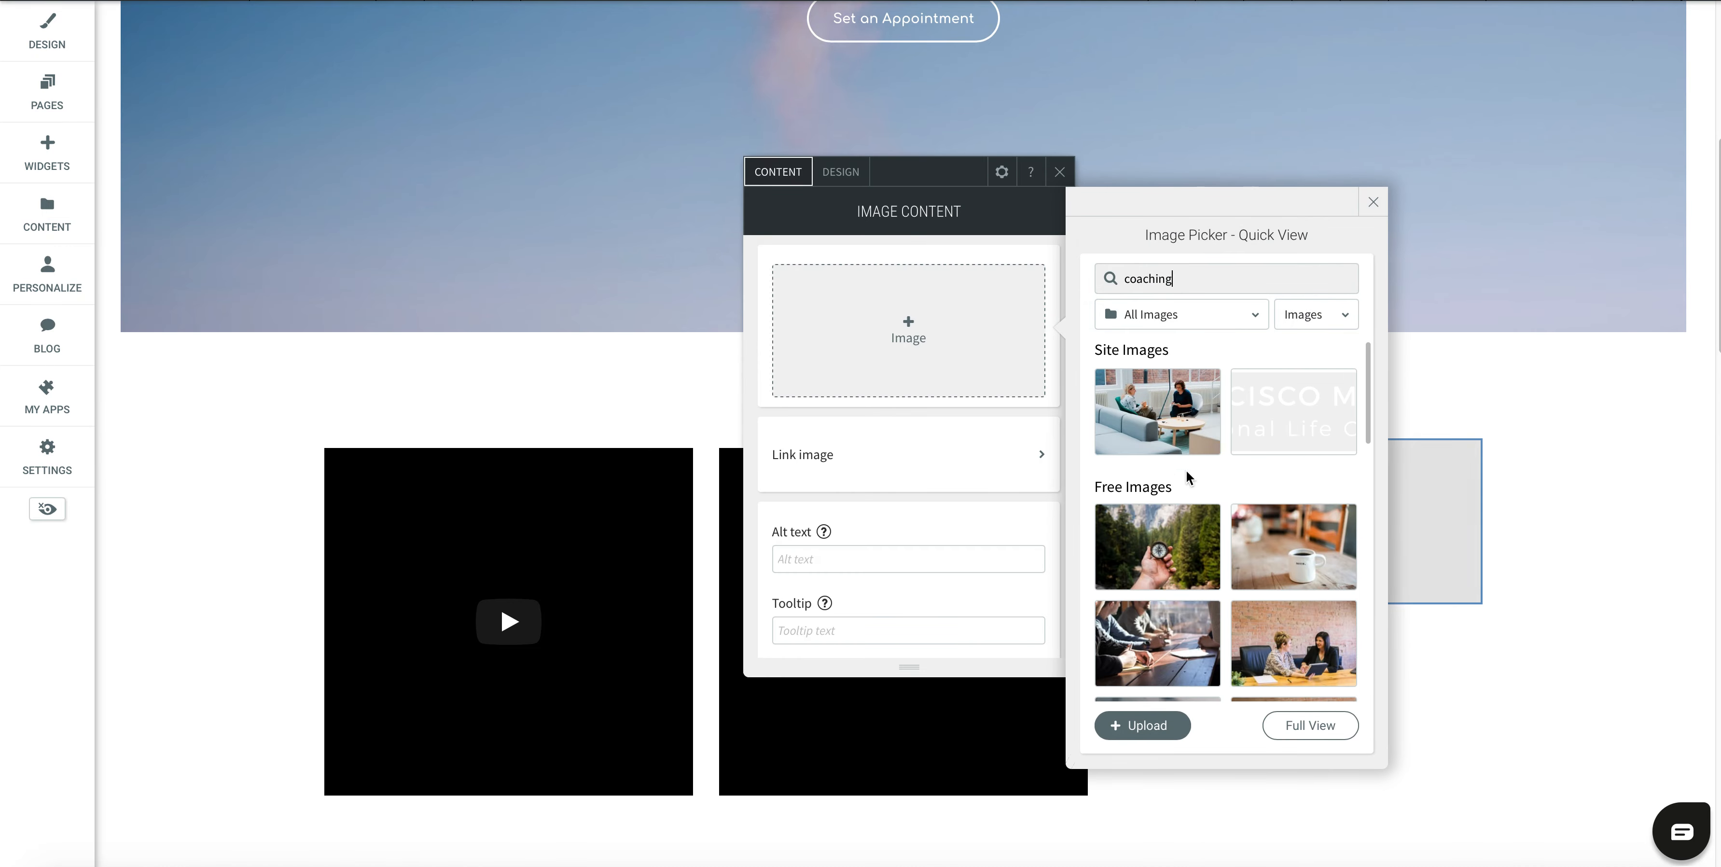
pyautogui.moveTo(1288, 534)
pyautogui.moveTo(1309, 680)
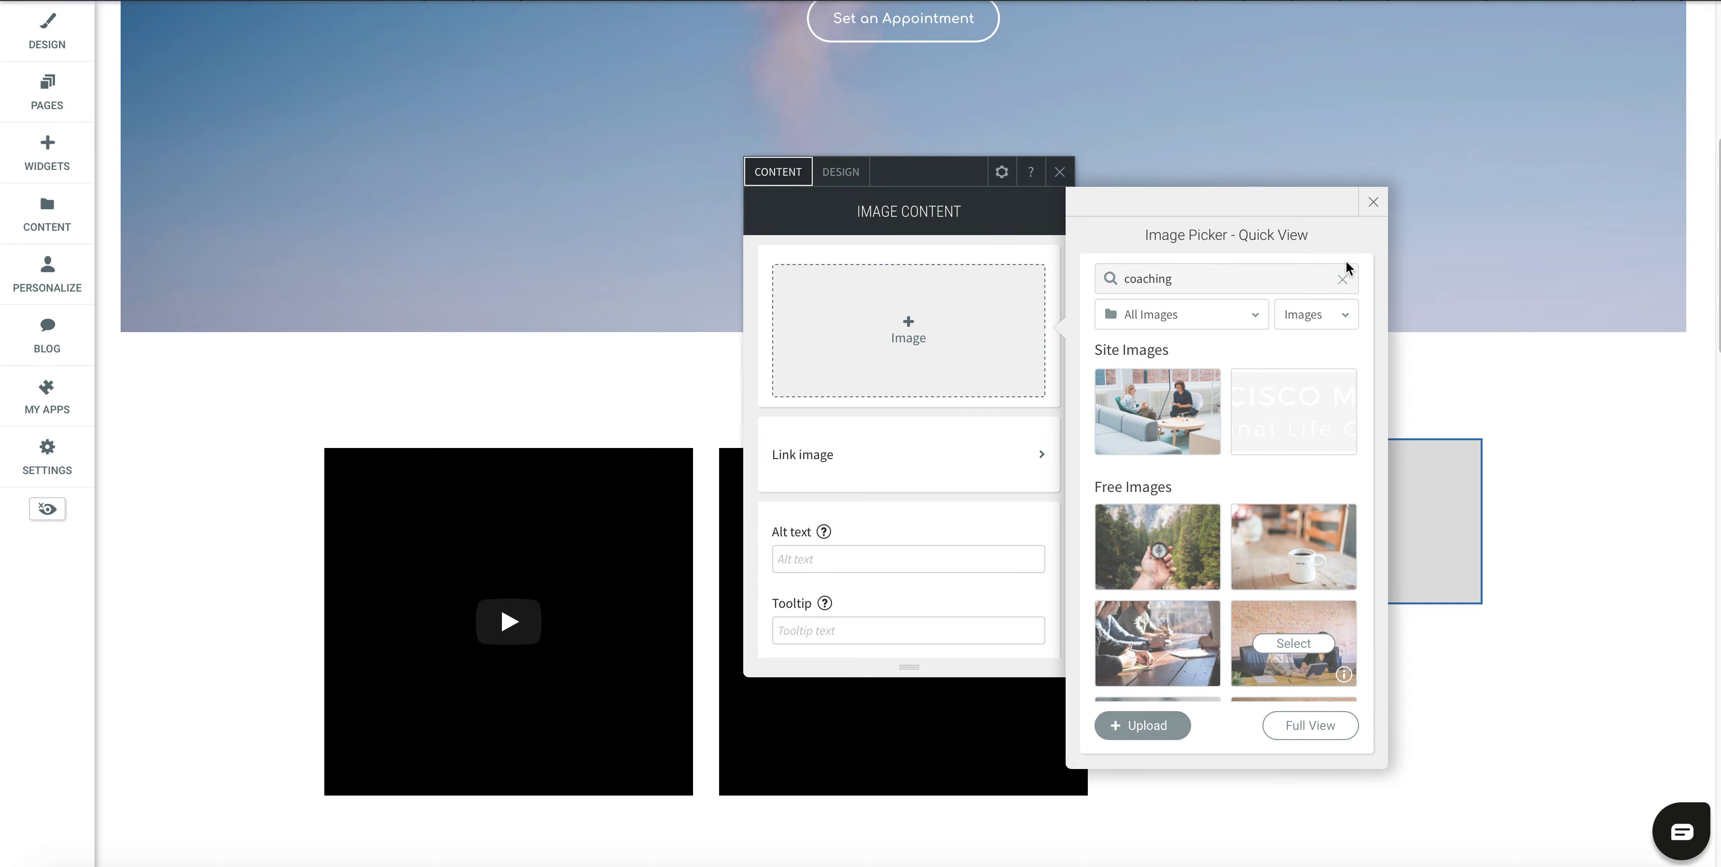
pyautogui.click(1314, 399)
pyautogui.click(1060, 172)
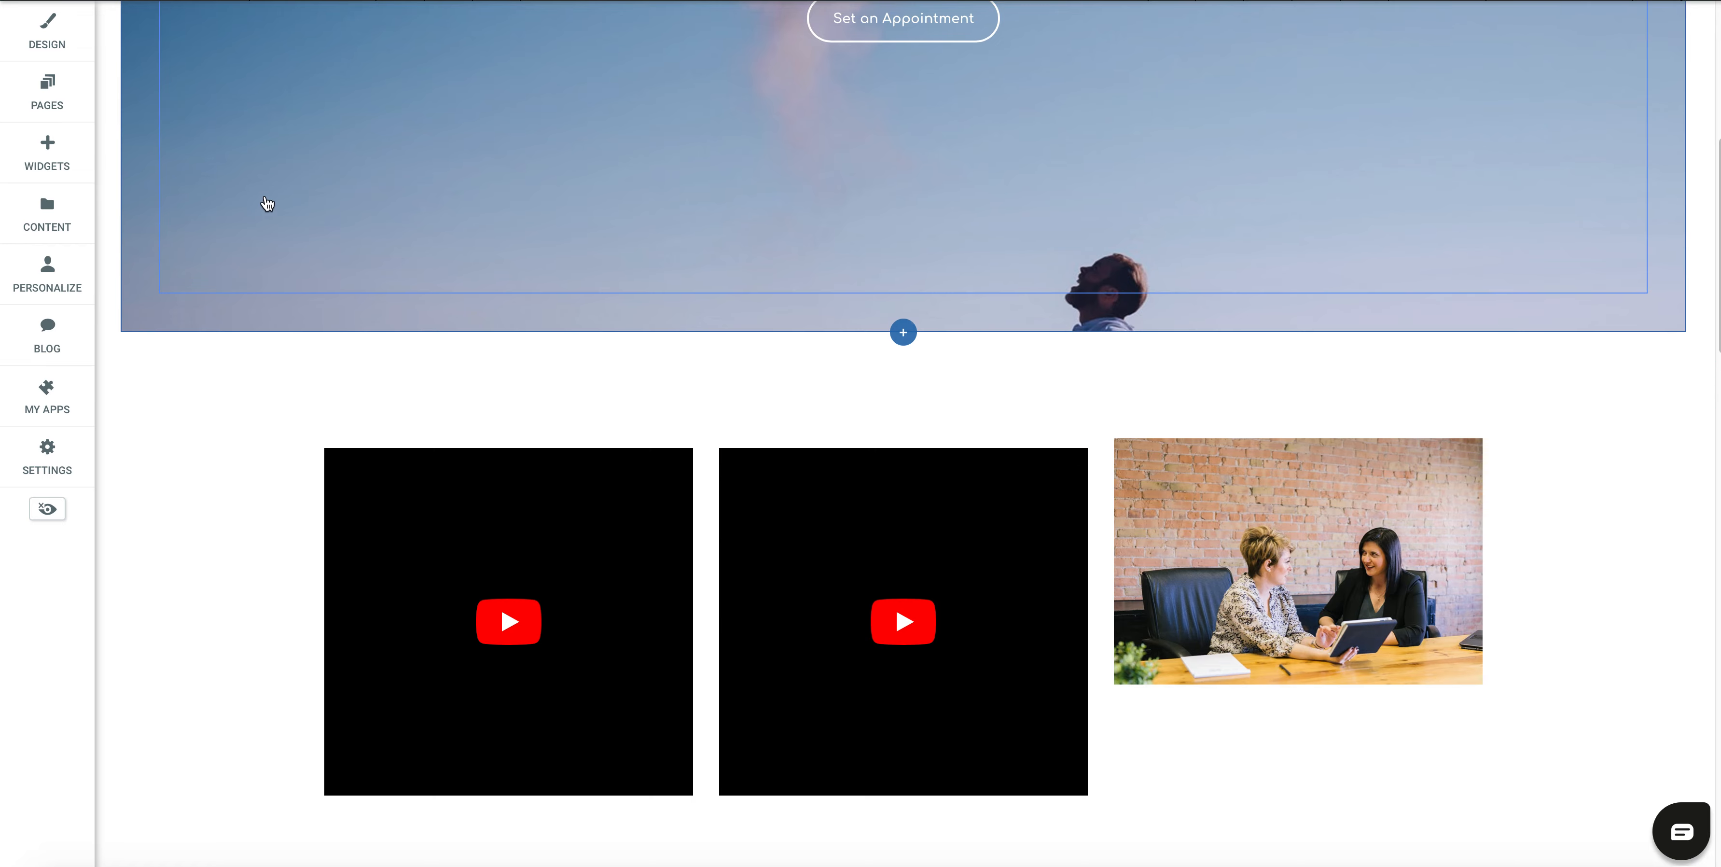
# Insert a Text widget as a new row between the hero section and the video row, keeping its placeholder text.
pyautogui.click(37, 157)
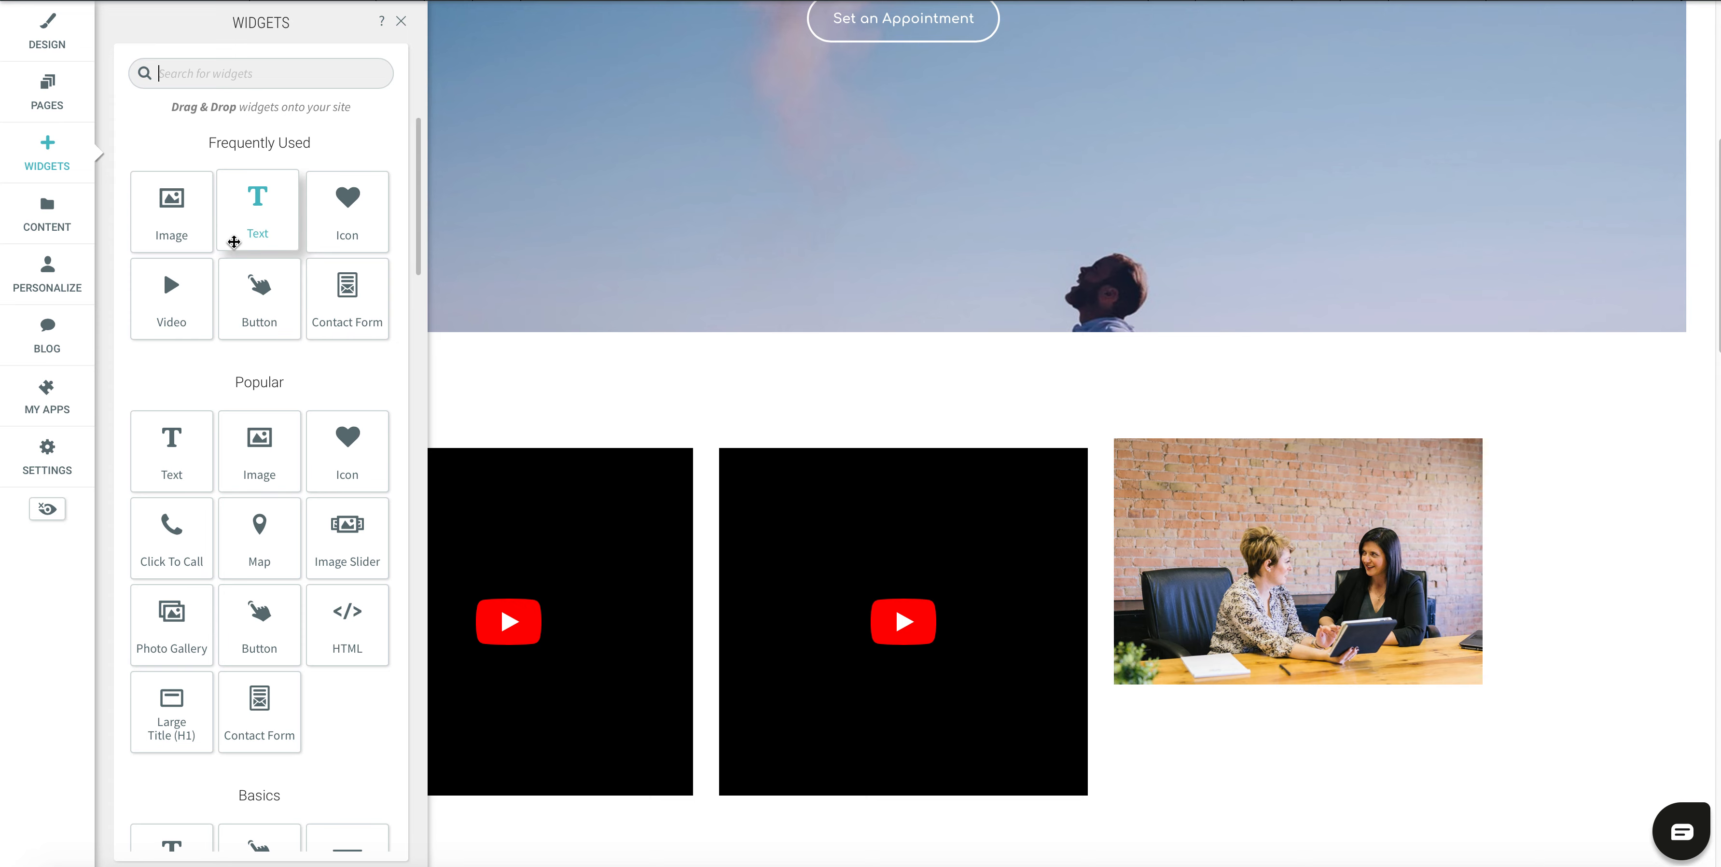
pyautogui.moveTo(262, 228); pyautogui.dragTo(663, 394)
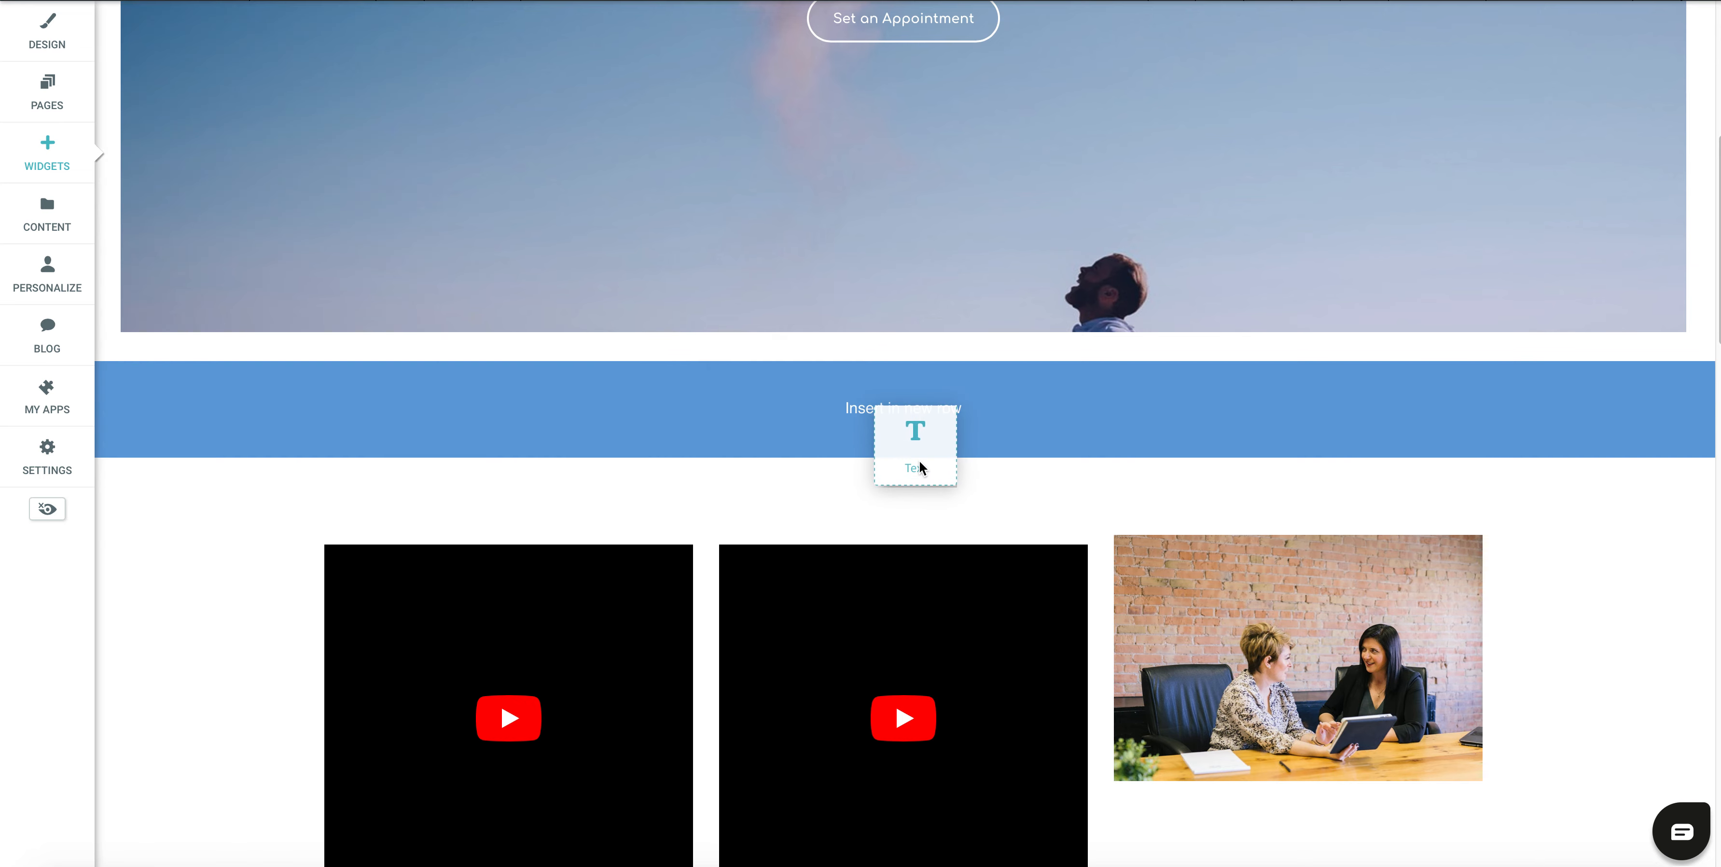
pyautogui.moveTo(920, 462); pyautogui.dragTo(920, 461)
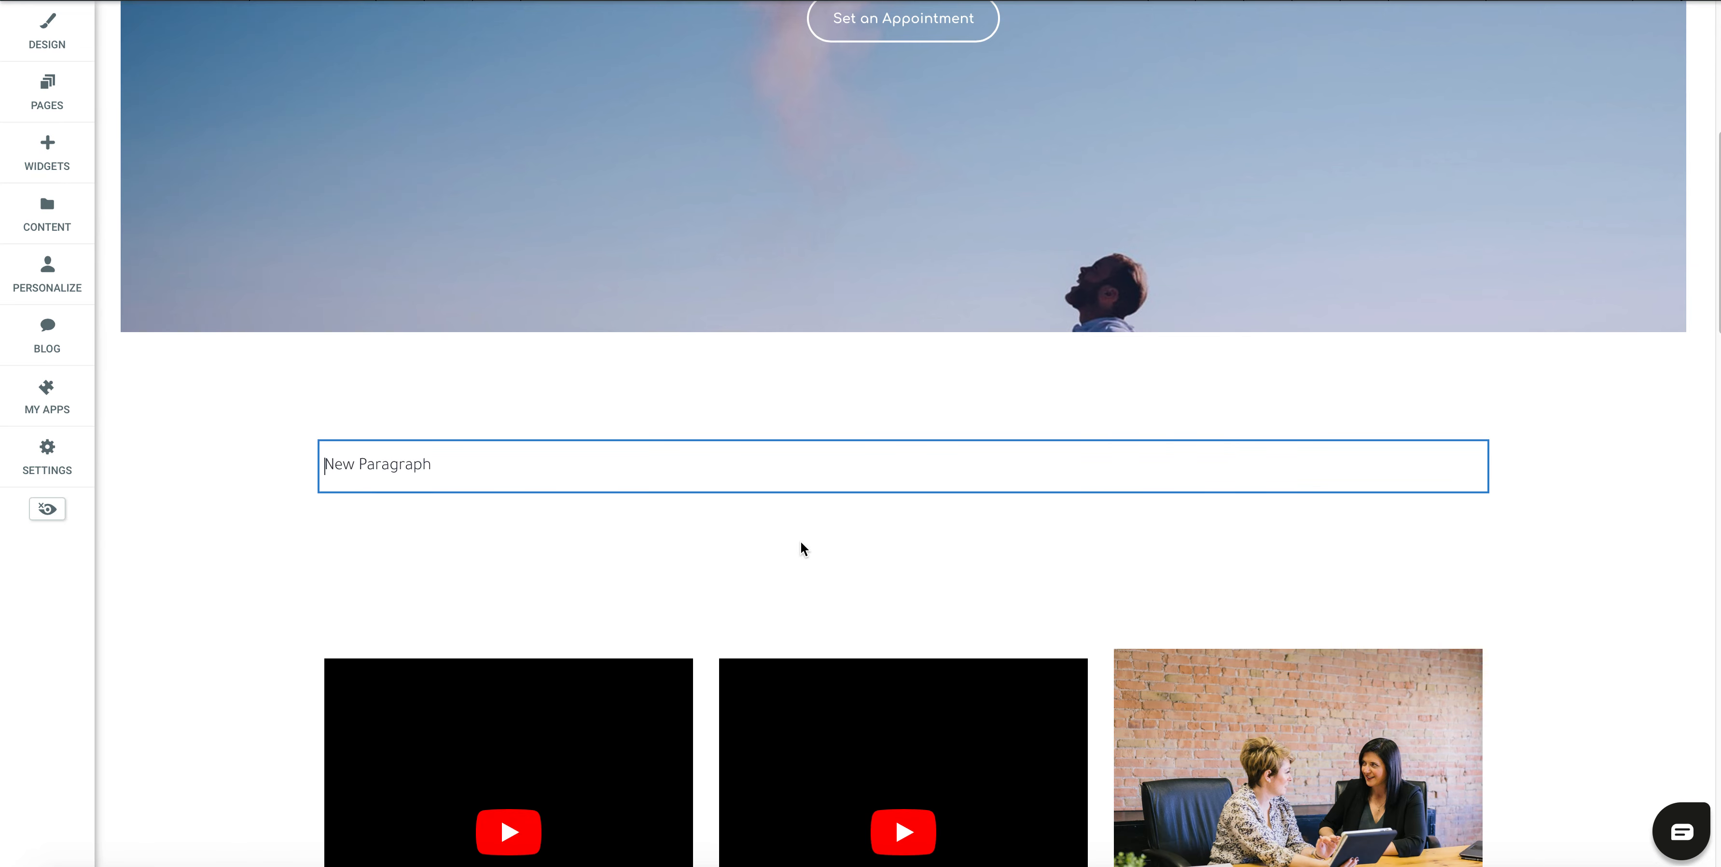
pyautogui.scroll(-3, 829, 495)
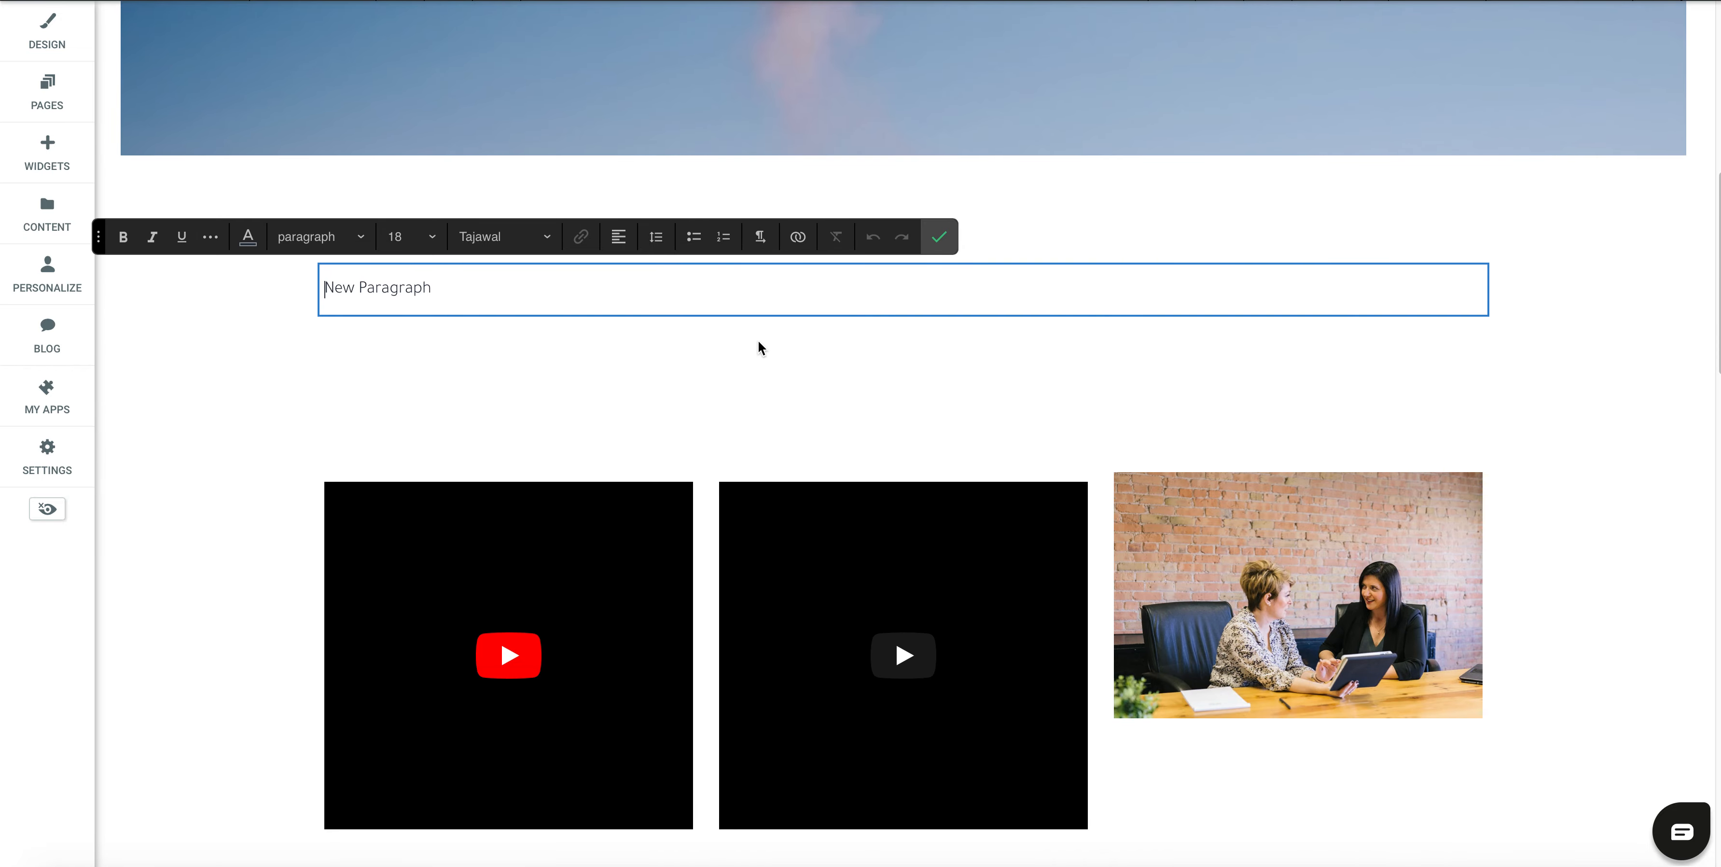
pyautogui.click(939, 237)
pyautogui.scroll(-8, 979, 388)
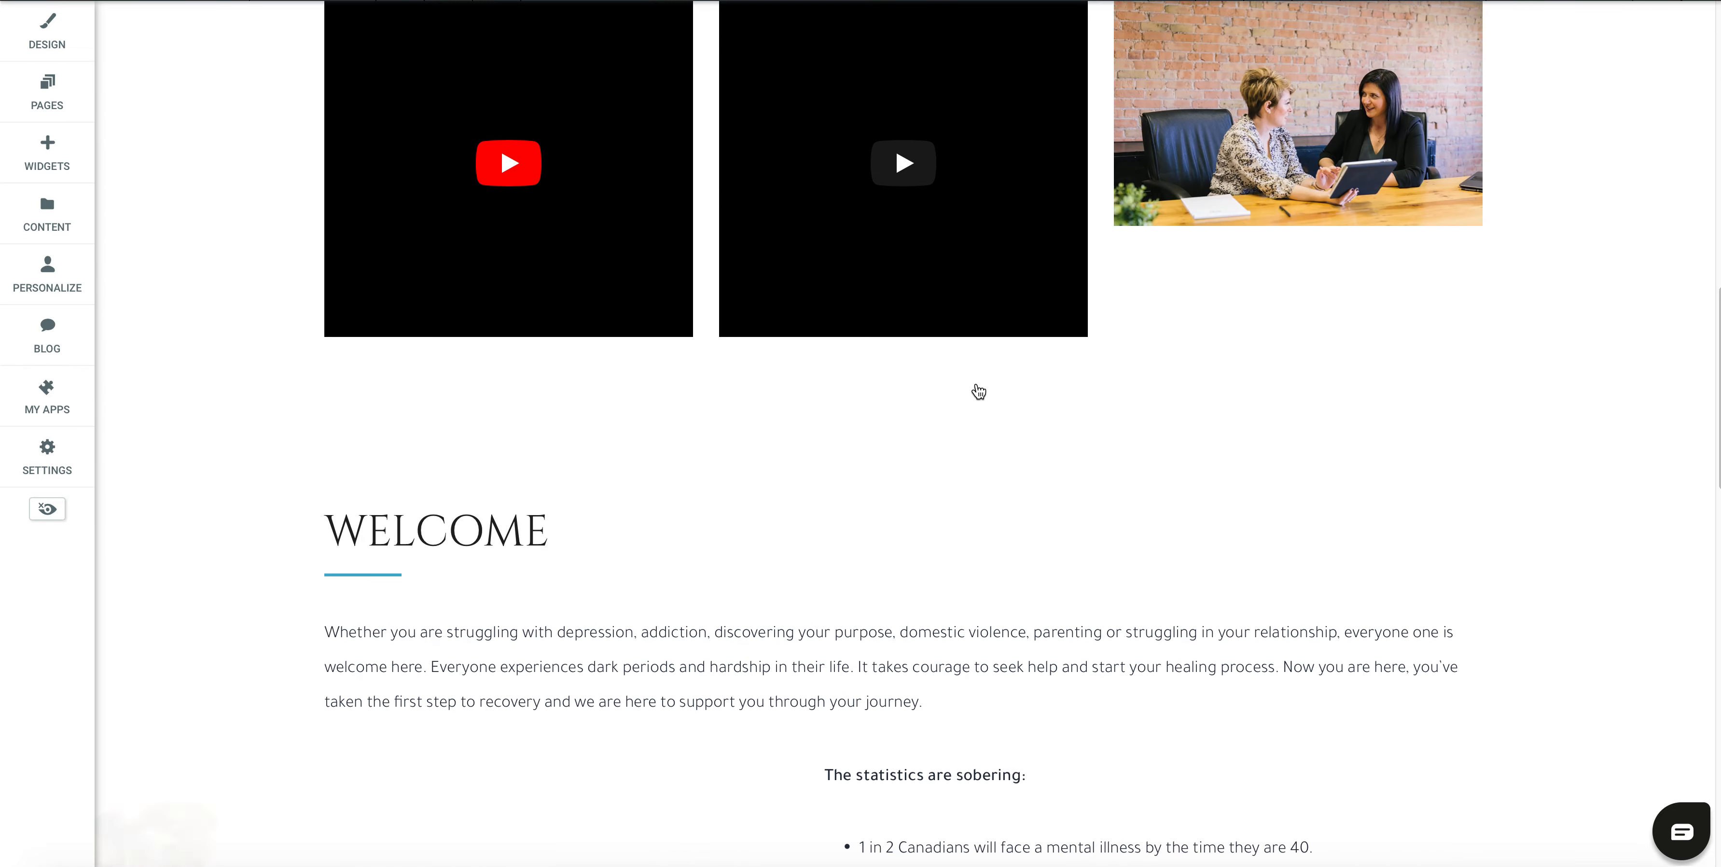
pyautogui.scroll(4, 975, 391)
pyautogui.scroll(3, 976, 393)
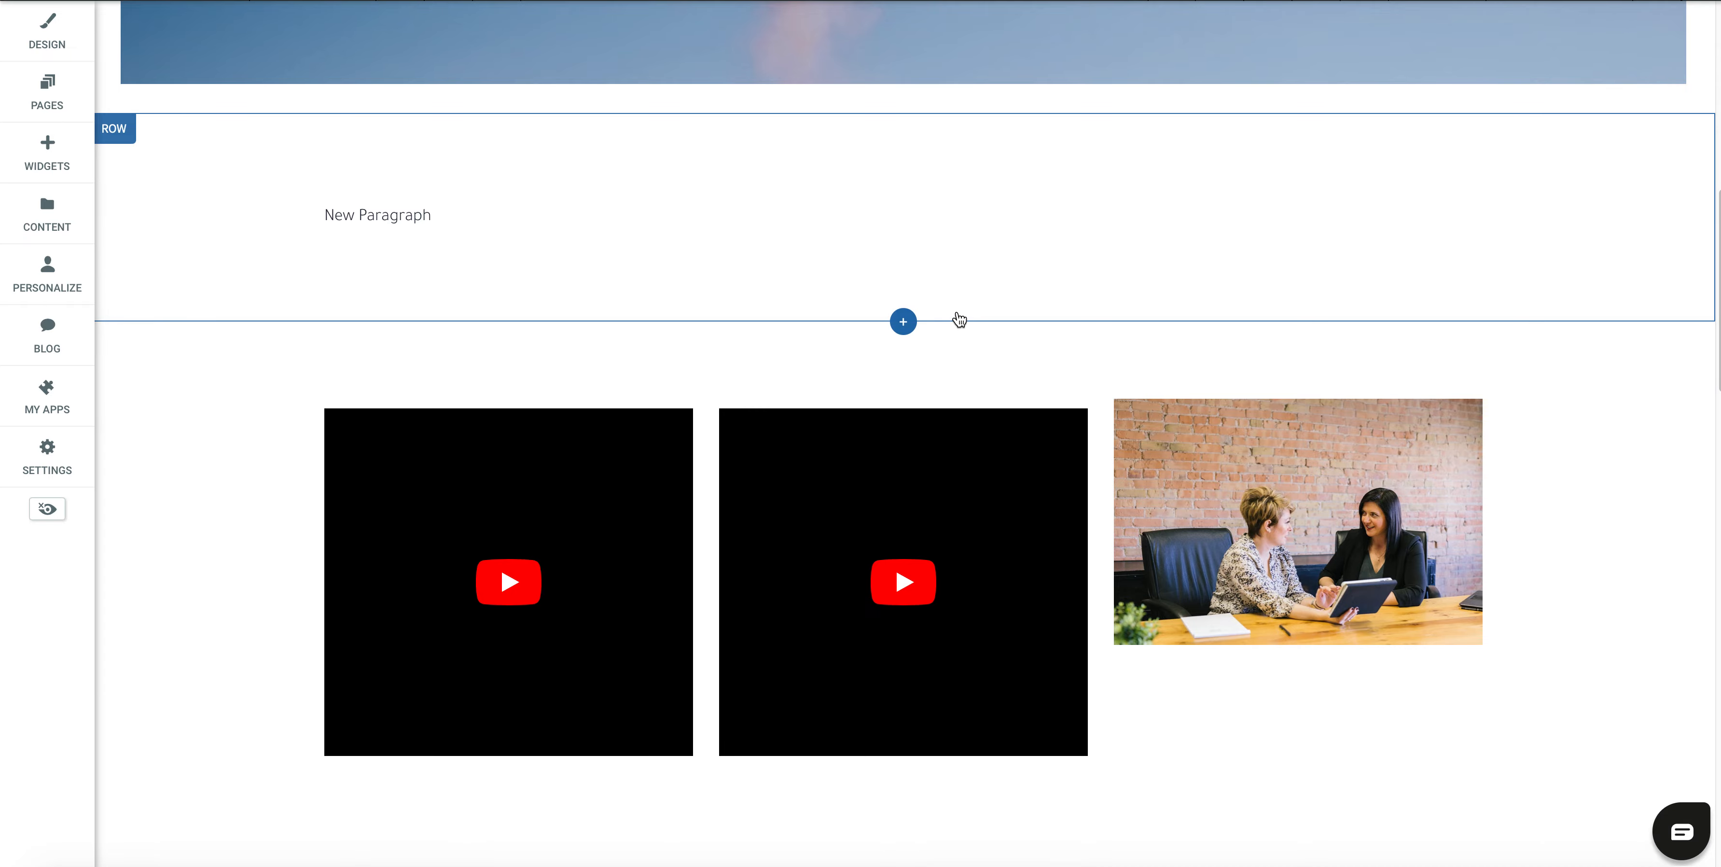
# Add a new section above the Welcome section using the Promotion template with a man's portrait, a countdown and a Ticket button.
pyautogui.moveTo(957, 319); pyautogui.dragTo(949, 184)
pyautogui.scroll(-8, 937, 453)
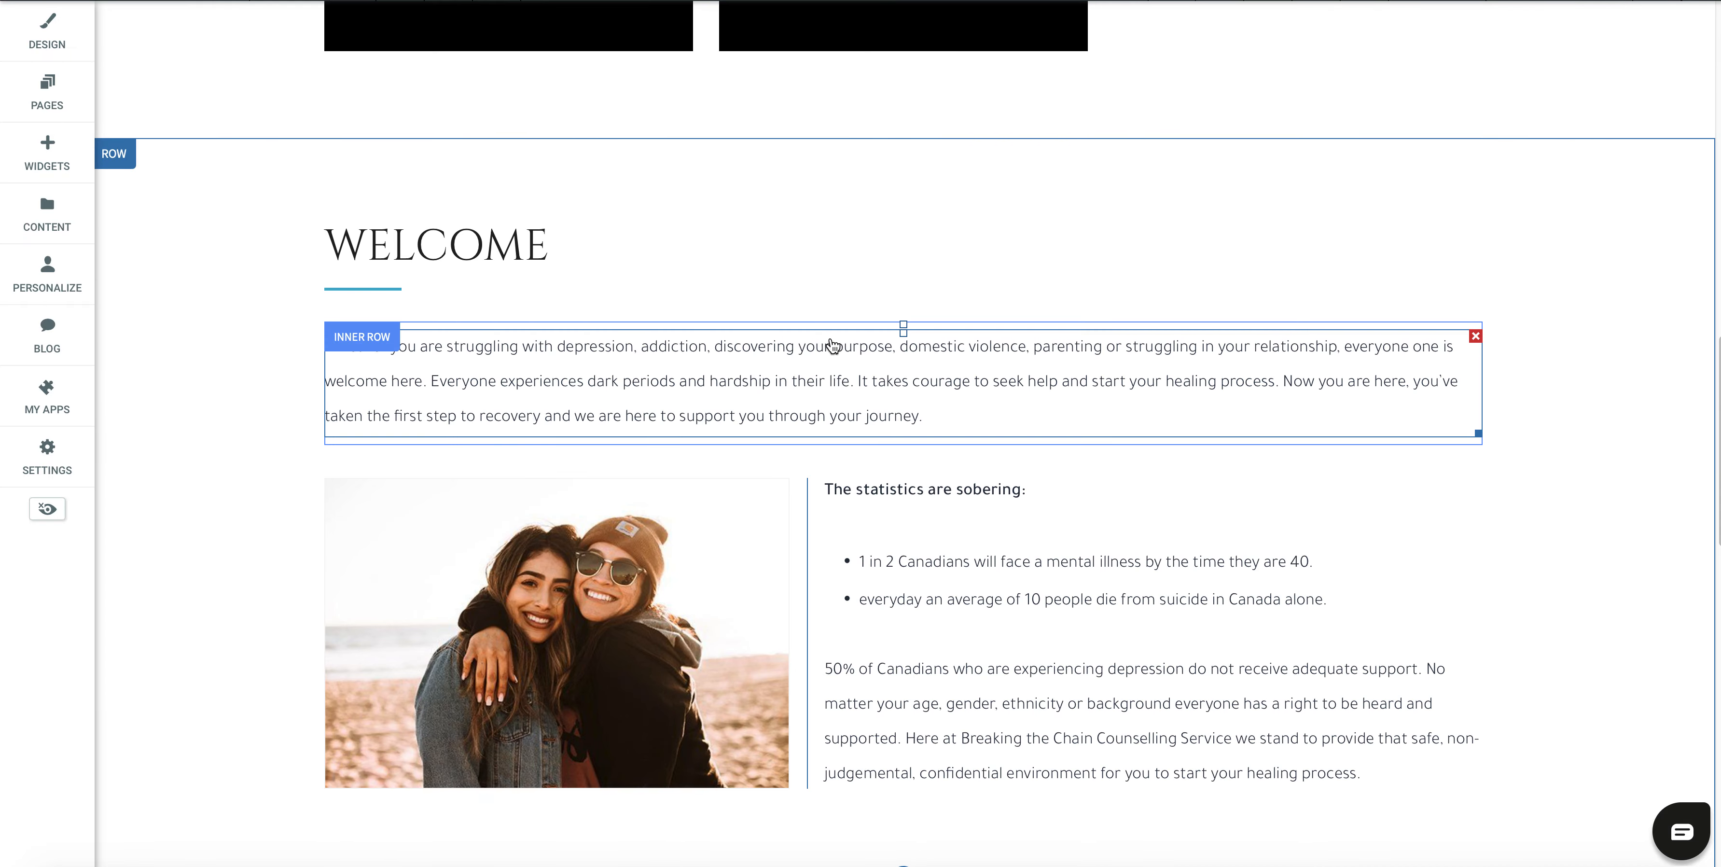
pyautogui.scroll(4, 832, 345)
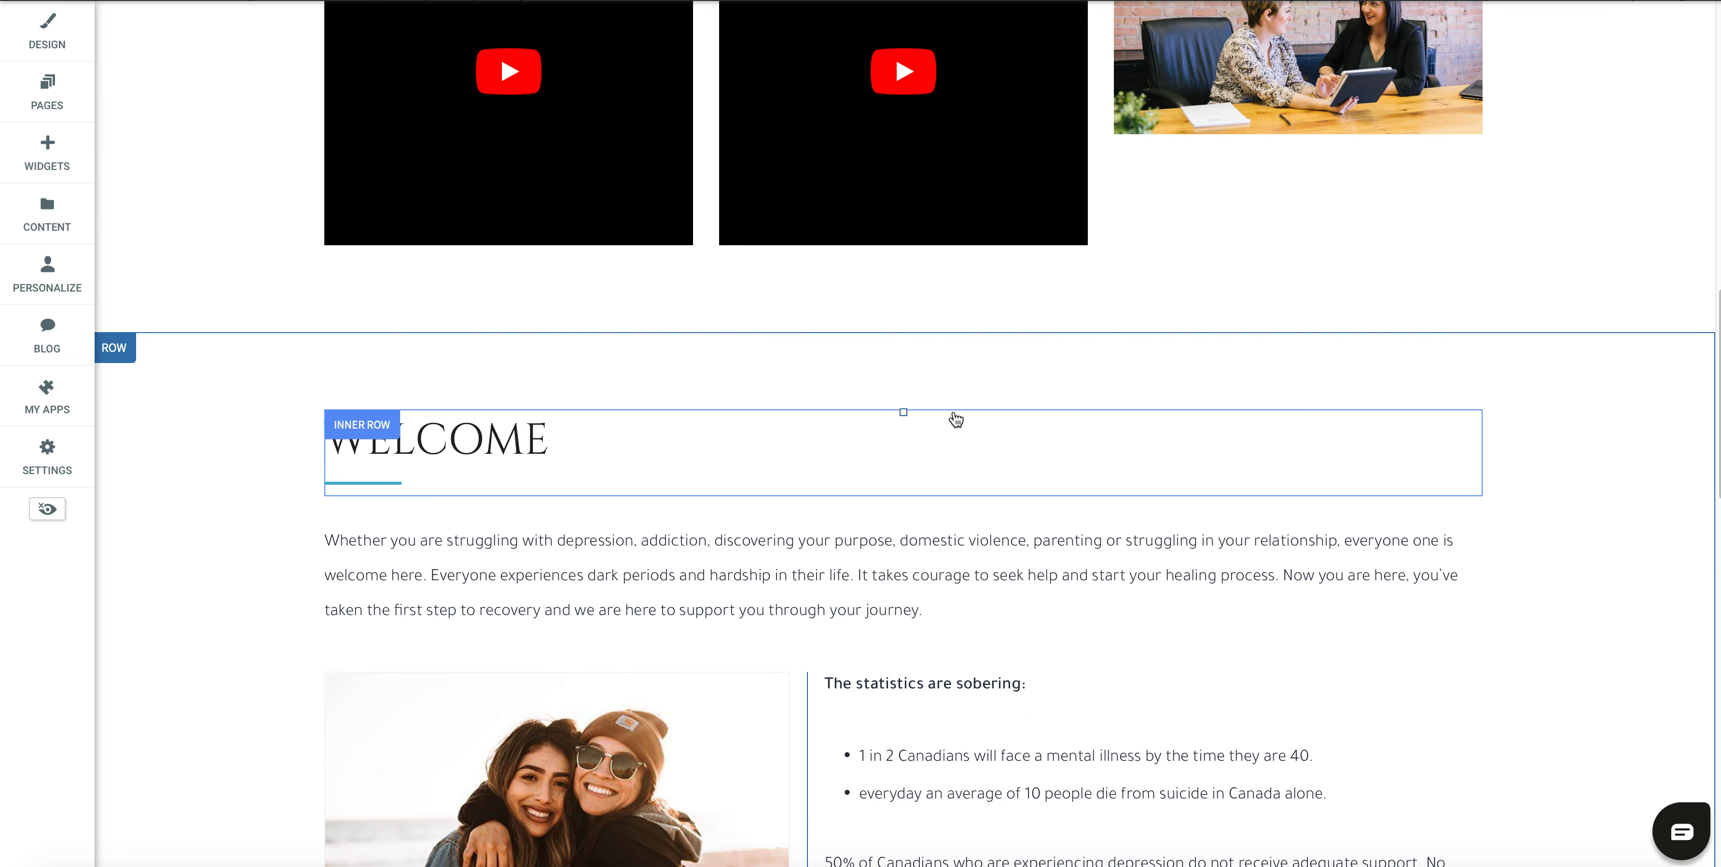
pyautogui.moveTo(910, 334)
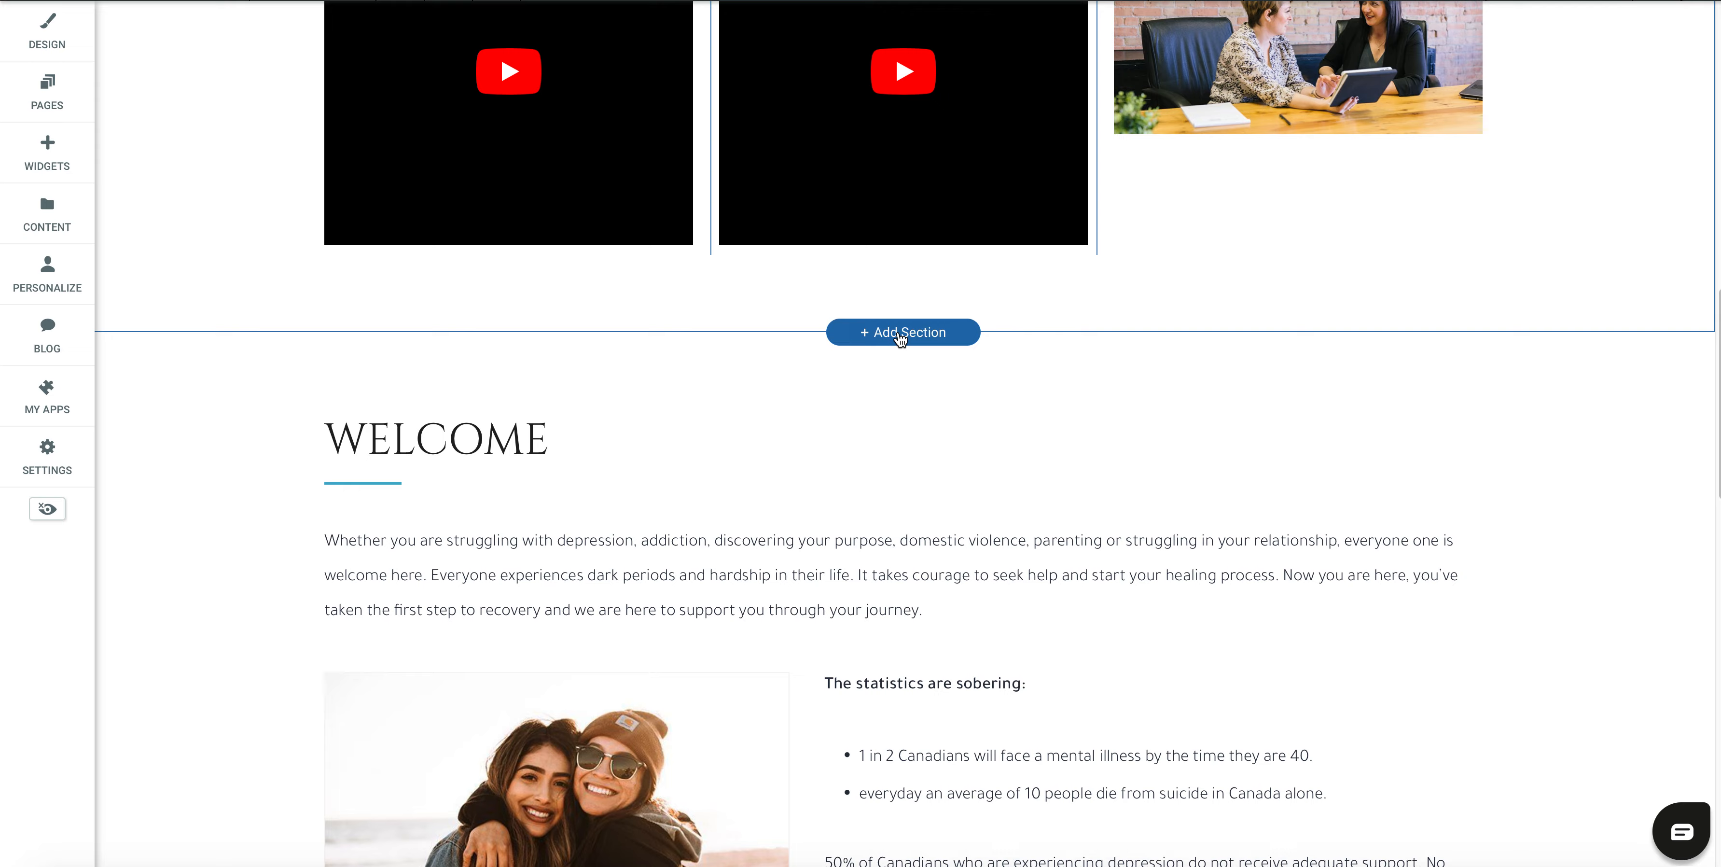
pyautogui.click(900, 334)
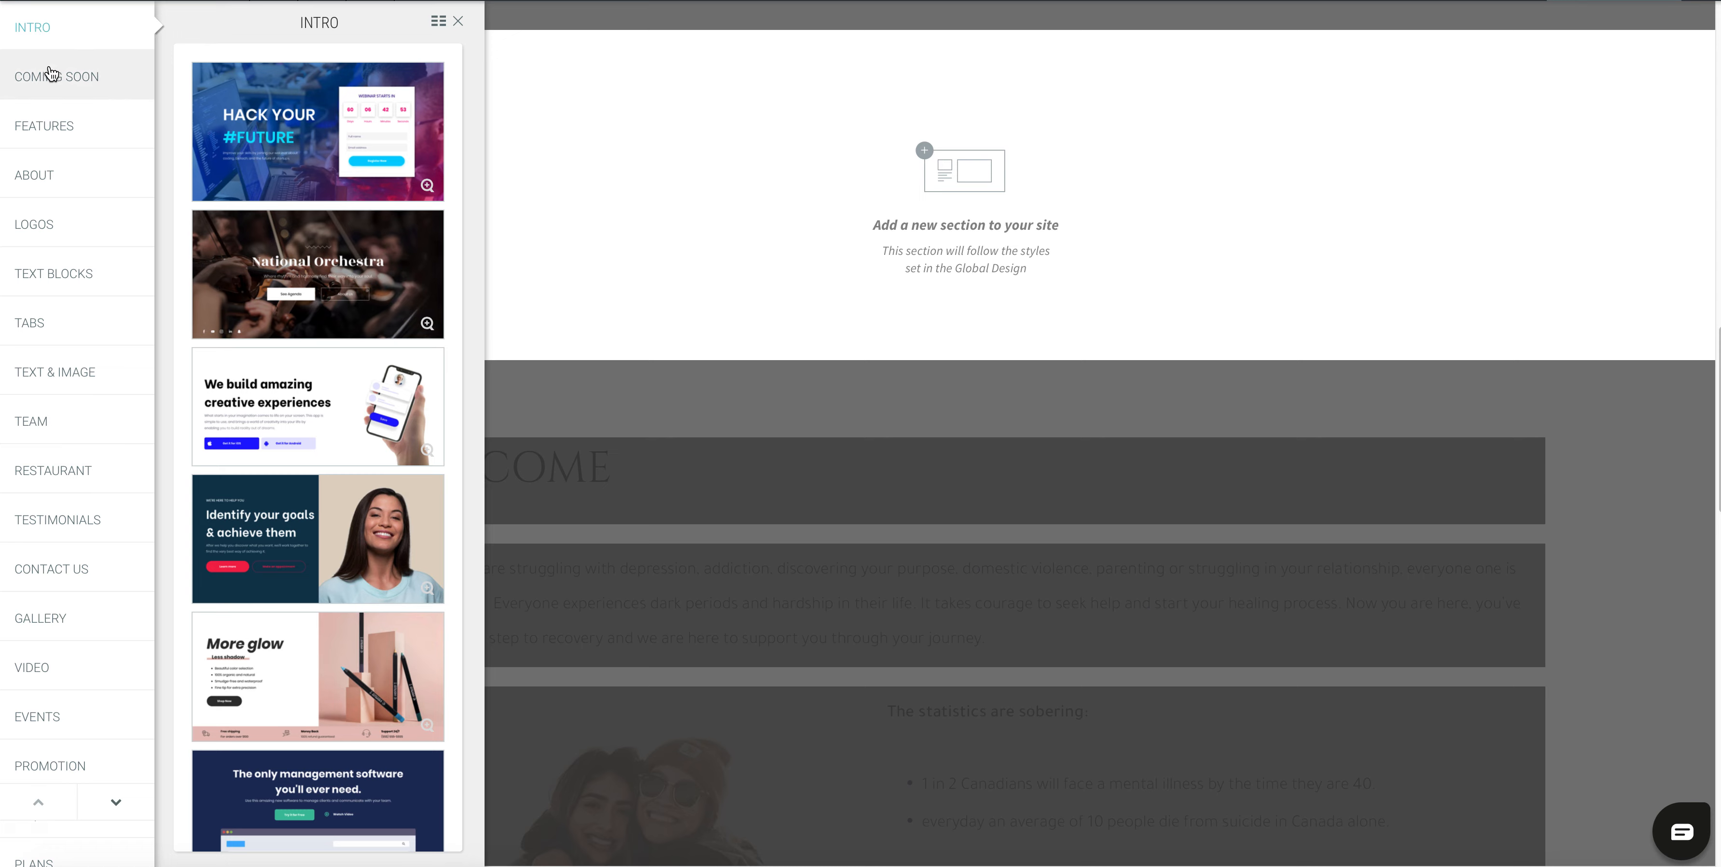
pyautogui.click(68, 88)
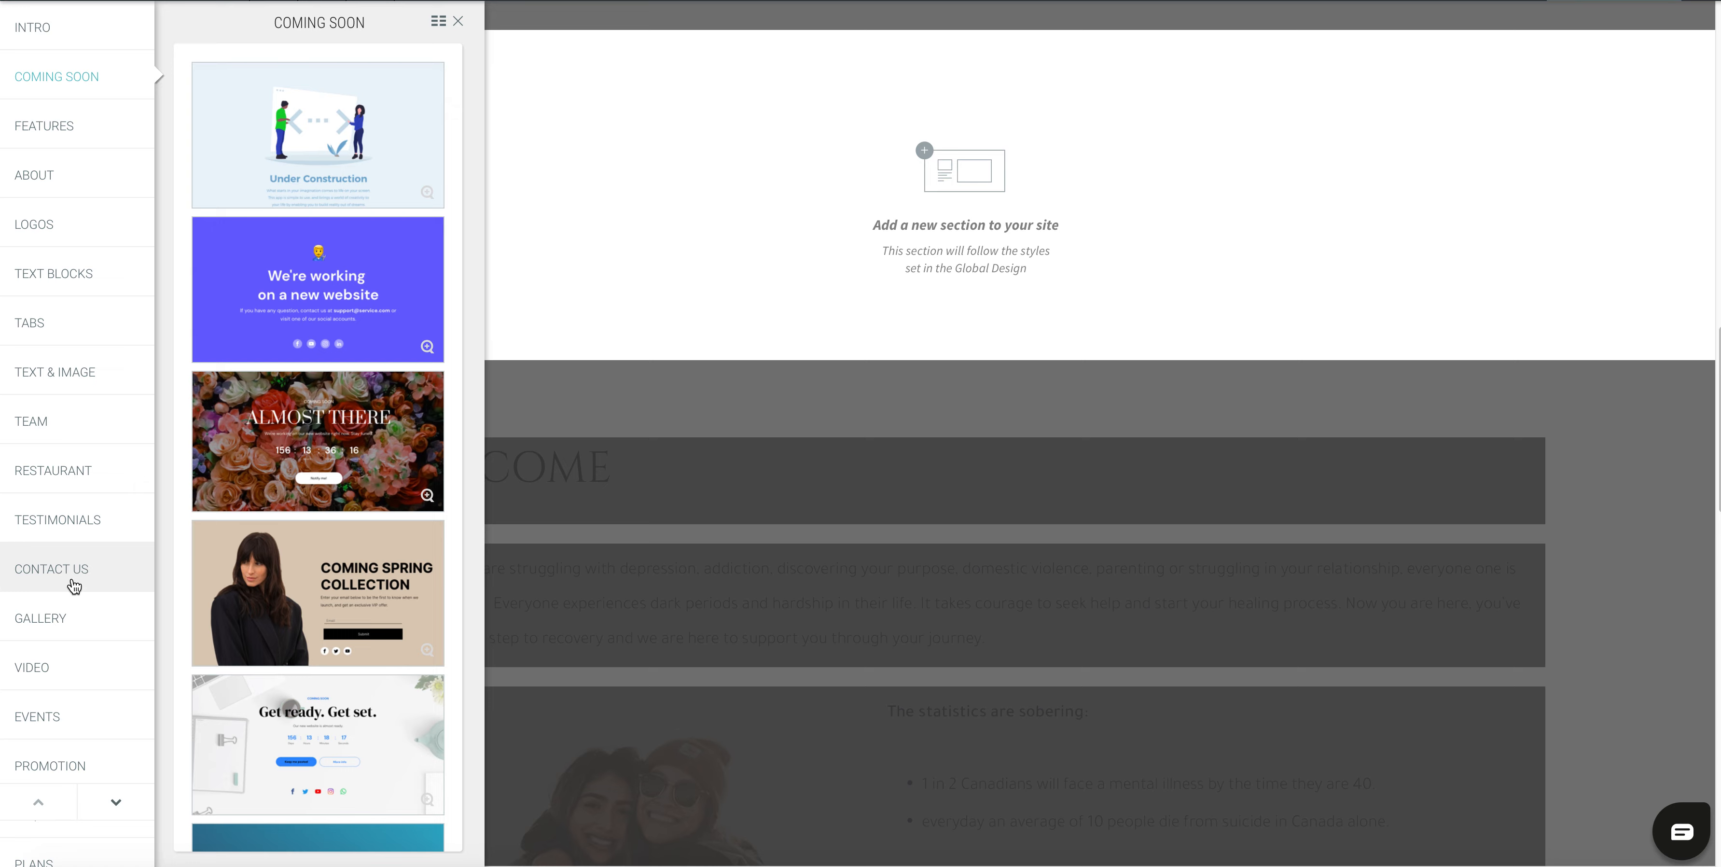
pyautogui.click(63, 768)
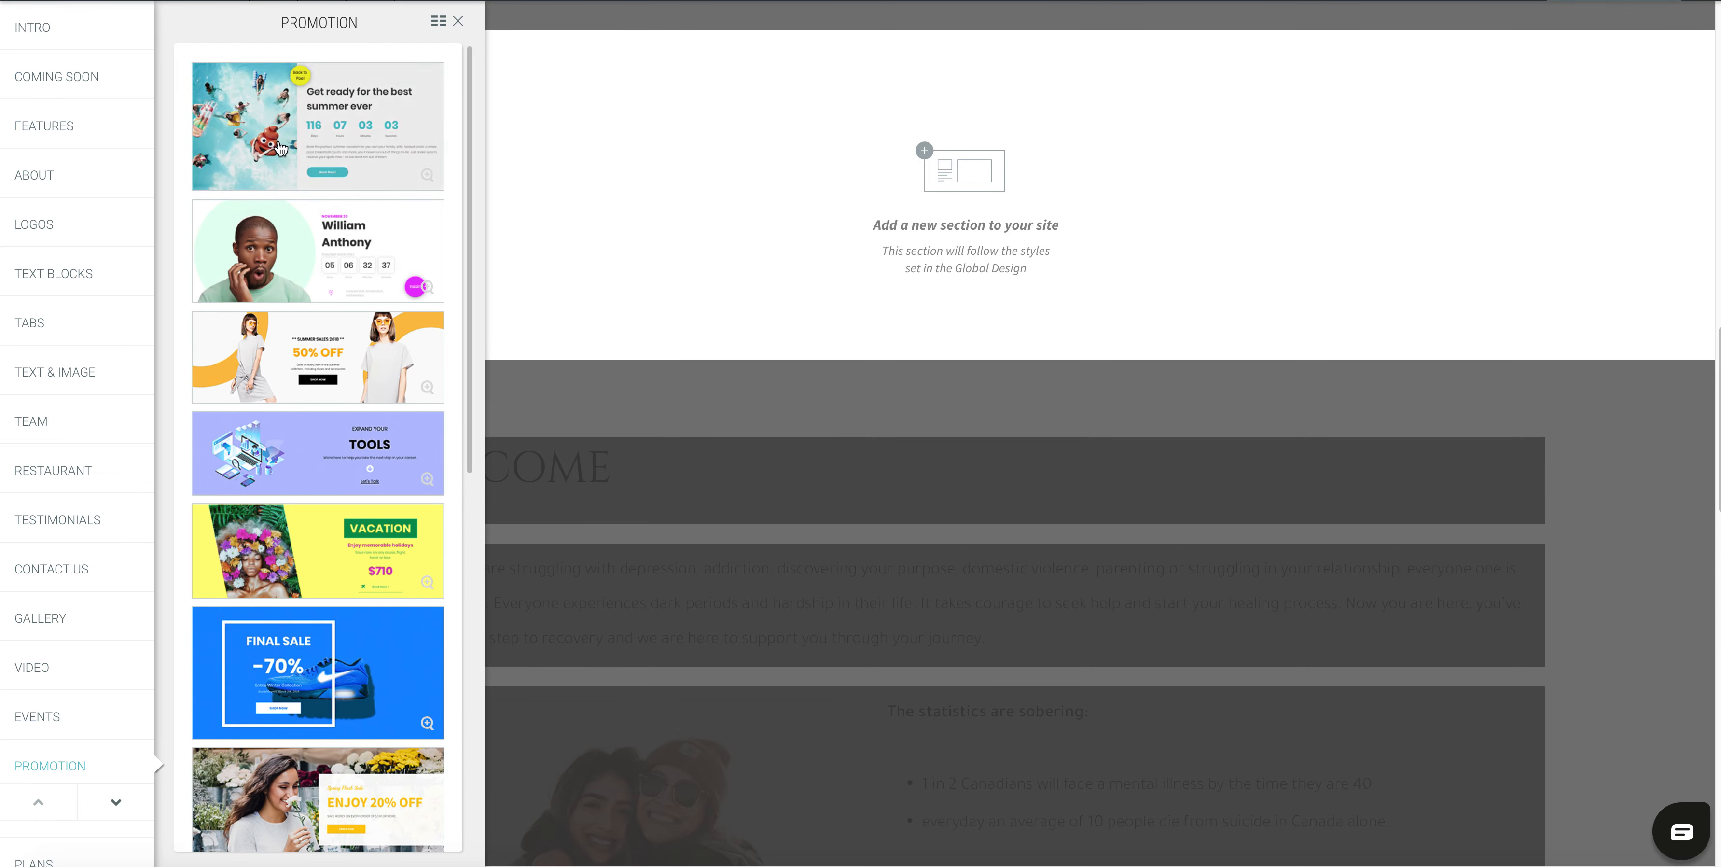
pyautogui.click(294, 272)
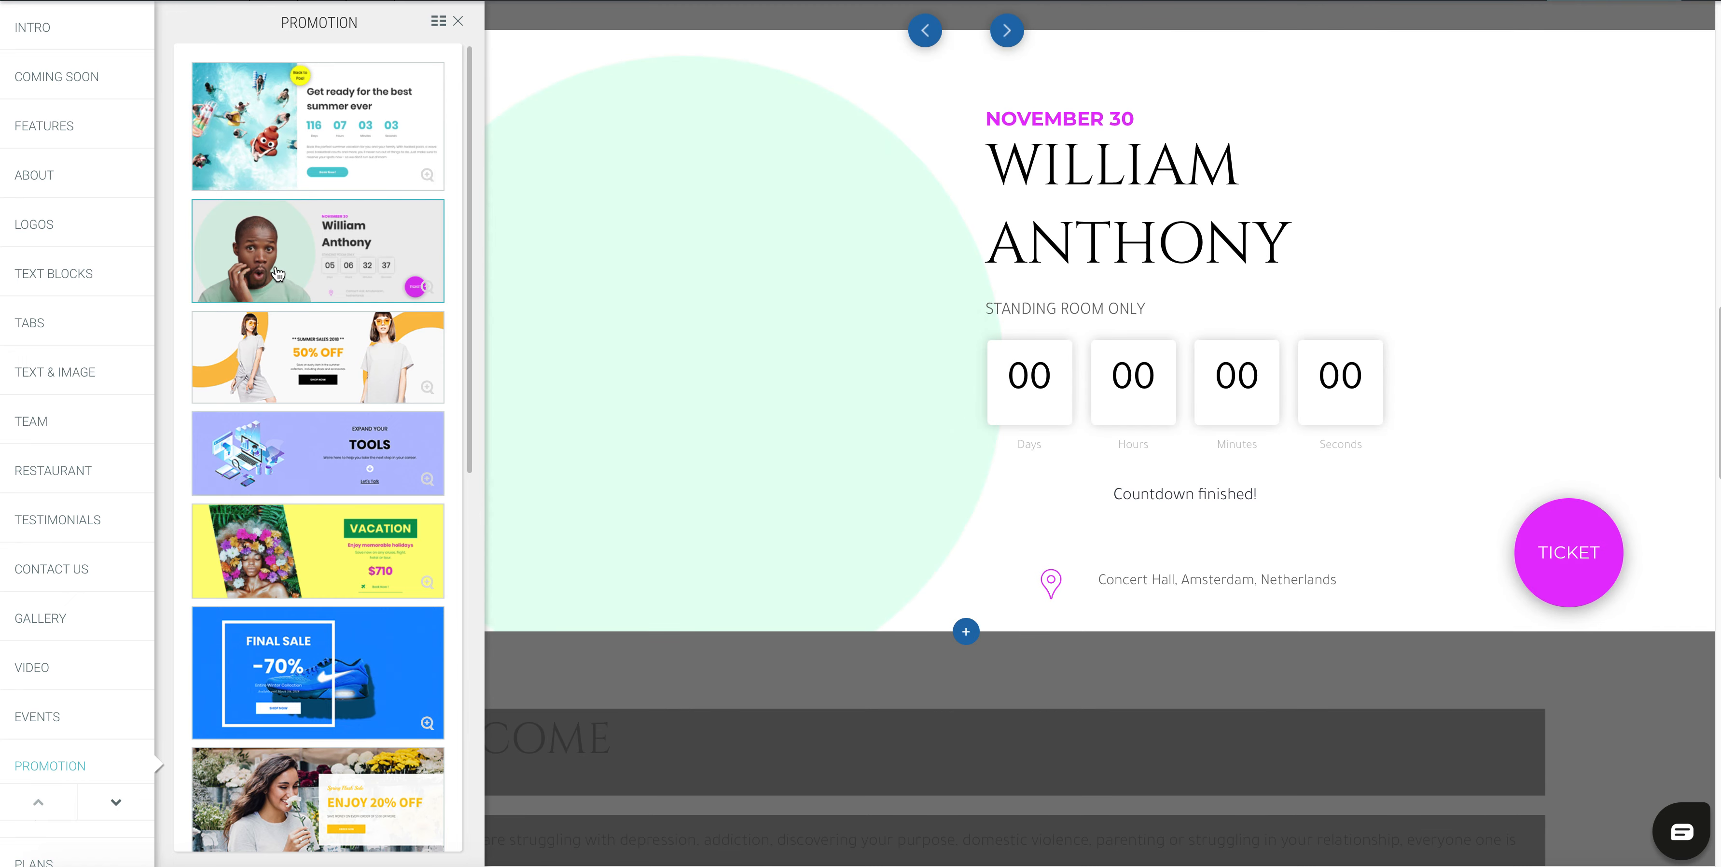
pyautogui.click(457, 20)
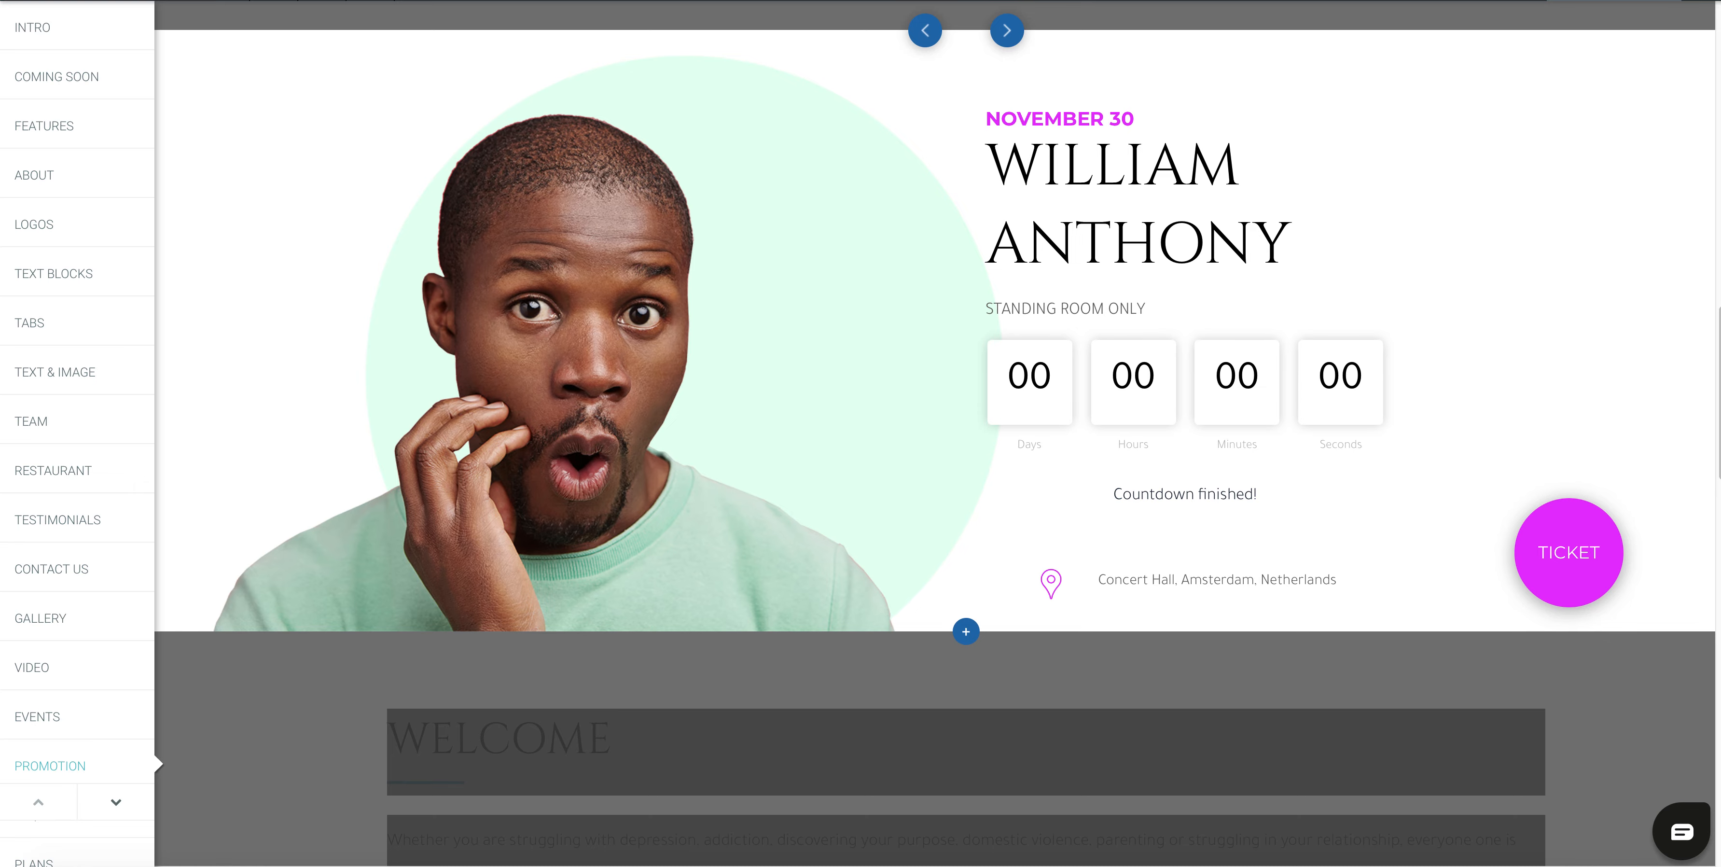
pyautogui.click(1007, 30)
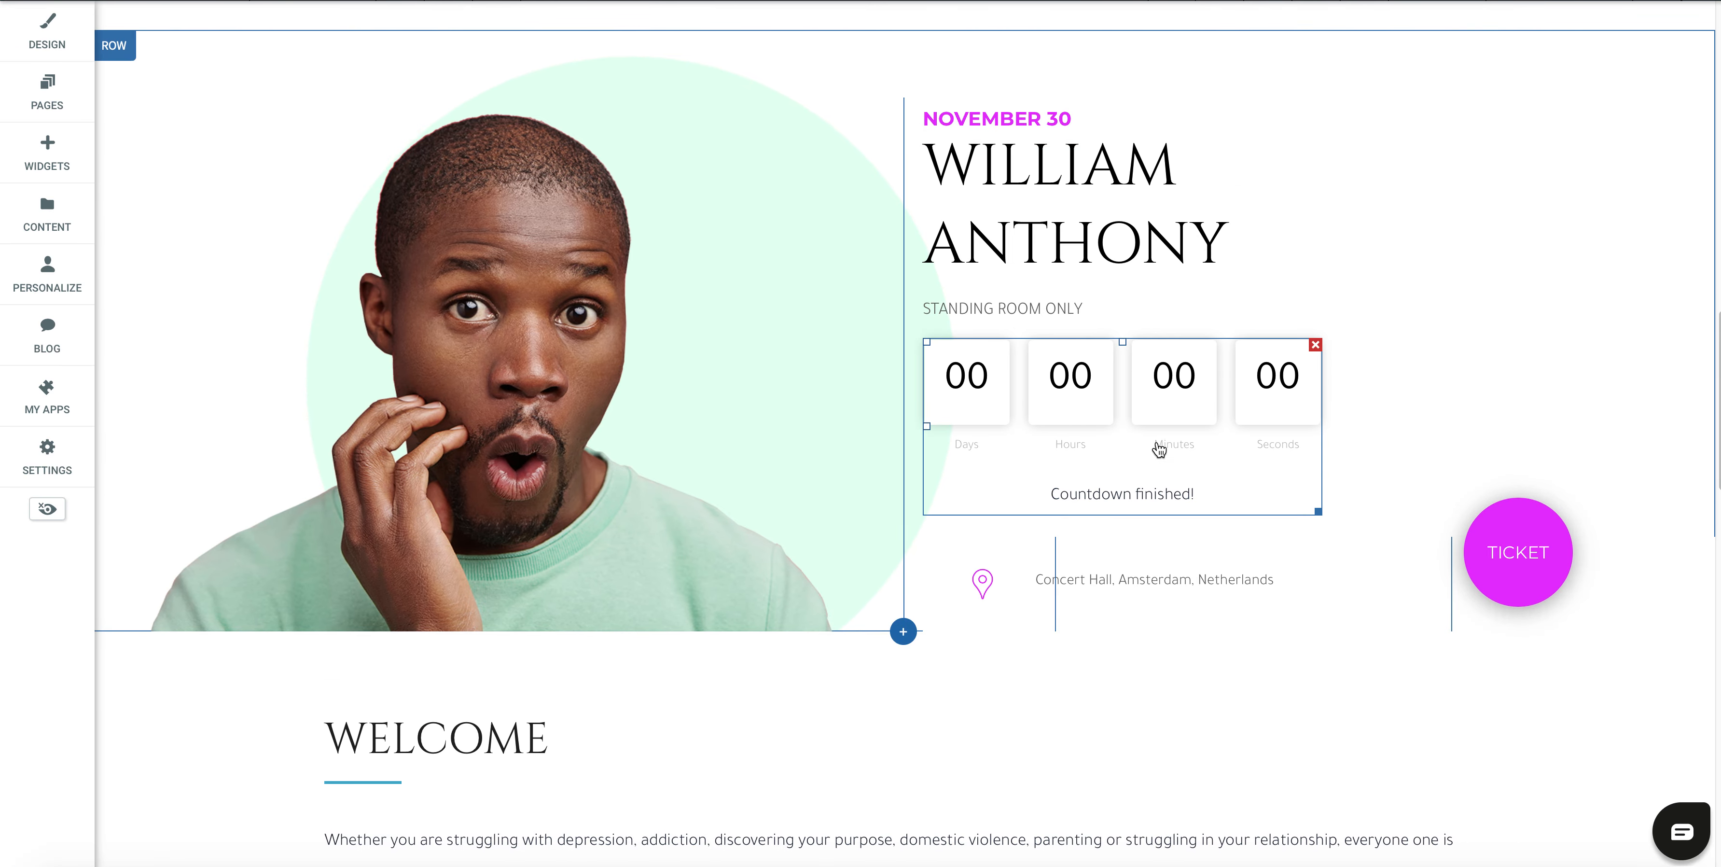
# Replace the man's portrait in the countdown section's column background with the site image of two women at a desk.
pyautogui.scroll(4, 852, 478)
pyautogui.scroll(3, 853, 484)
pyautogui.scroll(-9, 853, 483)
pyautogui.scroll(3, 853, 484)
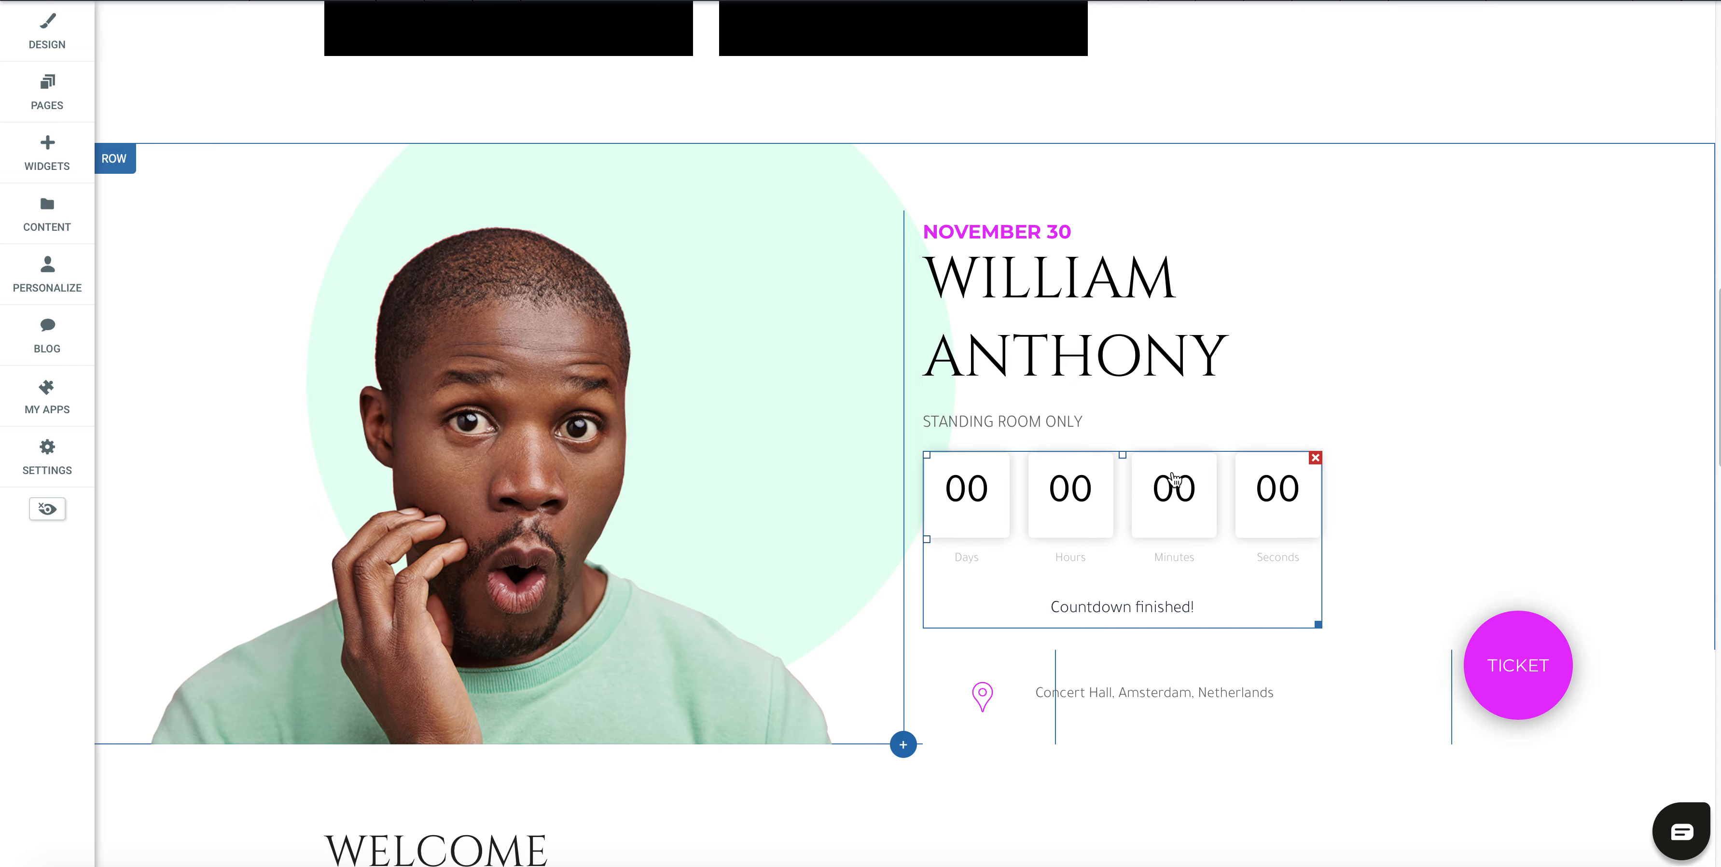
pyautogui.click(562, 370)
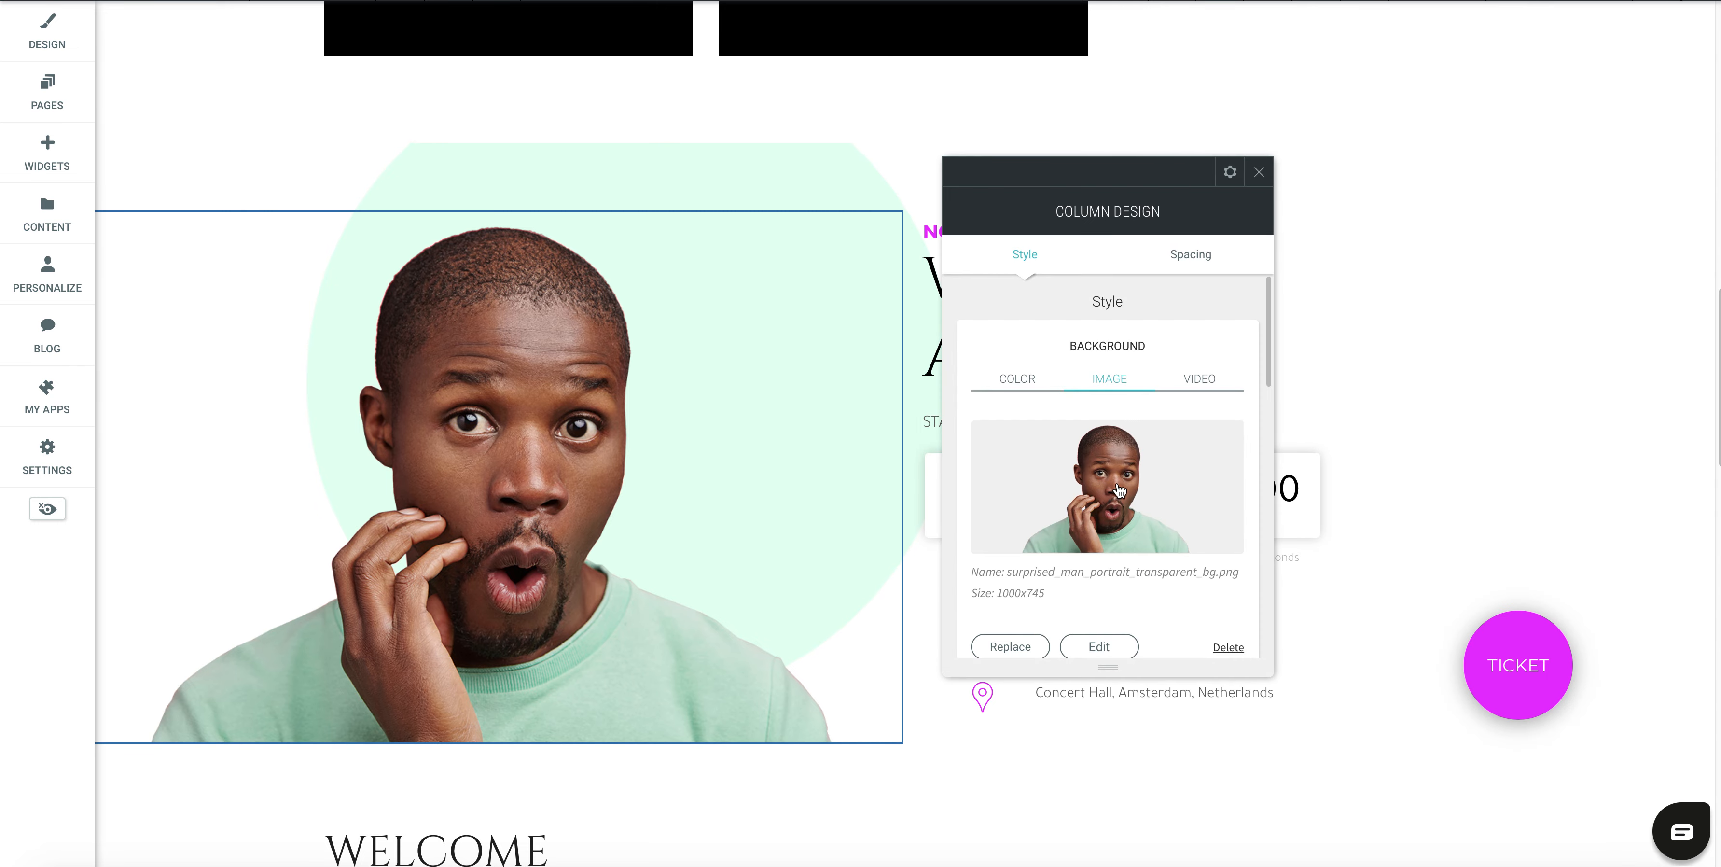
pyautogui.click(1010, 646)
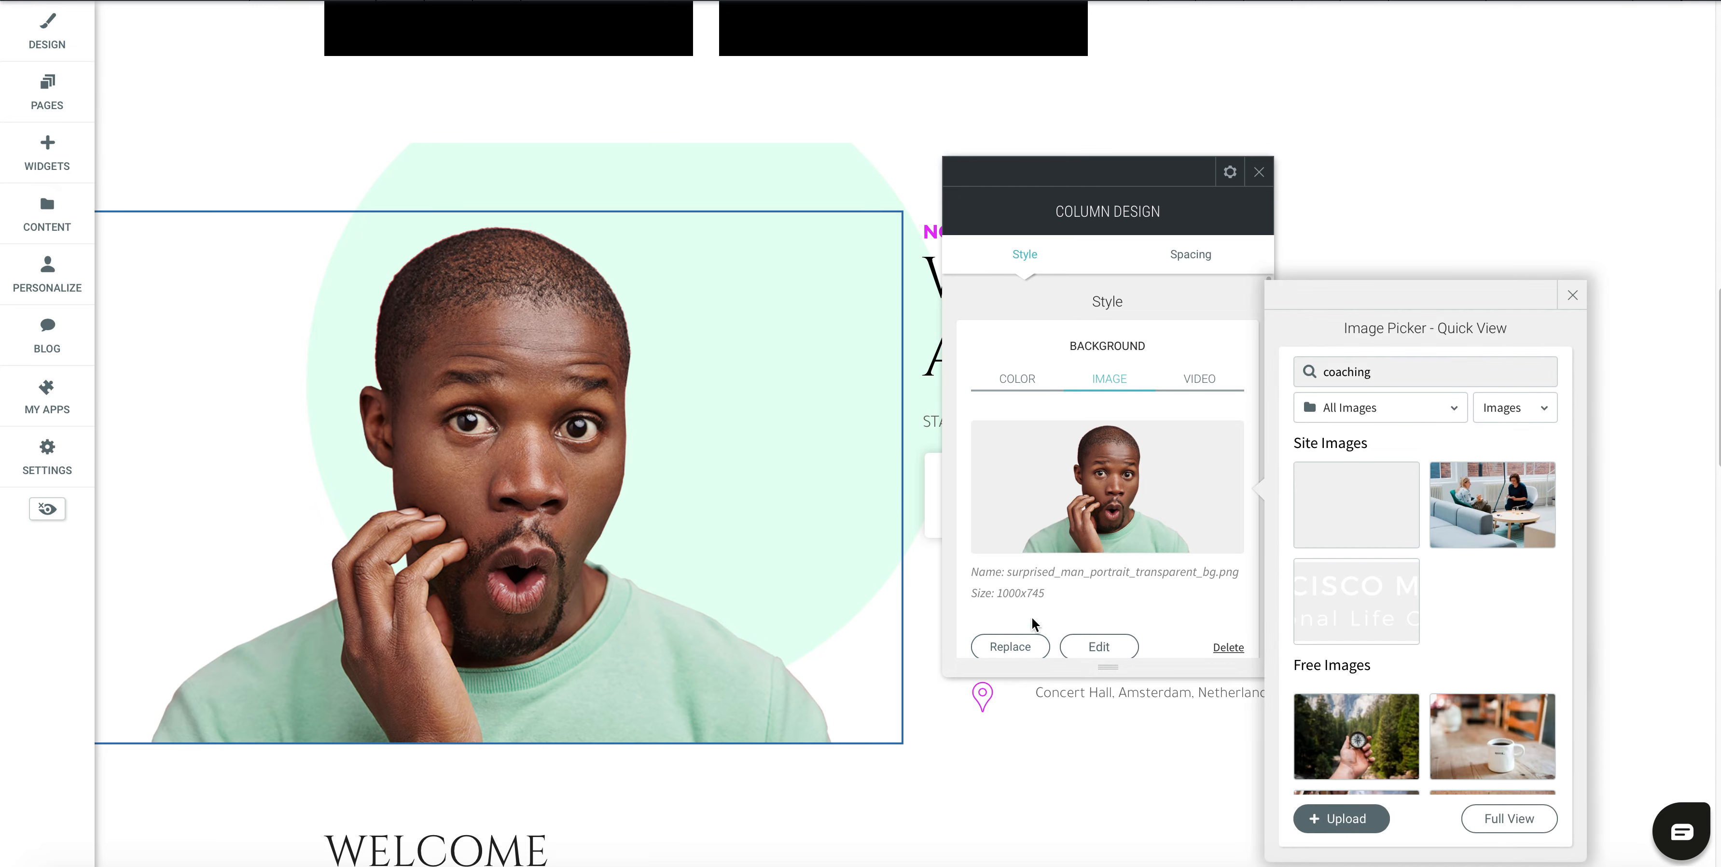
pyautogui.moveTo(1381, 506)
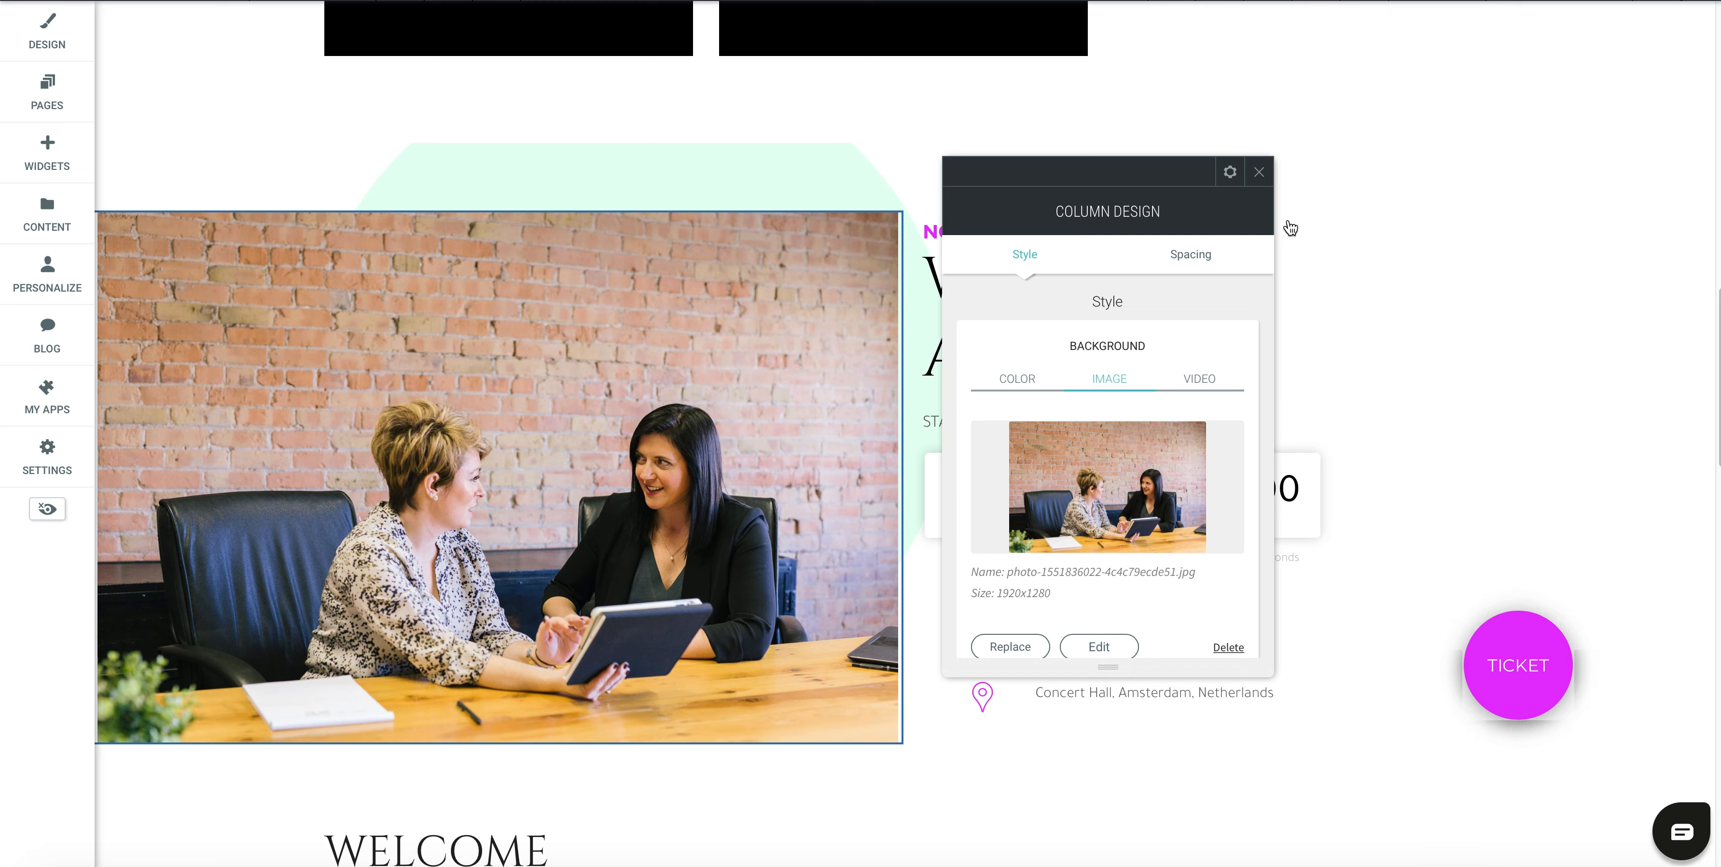
pyautogui.click(1260, 182)
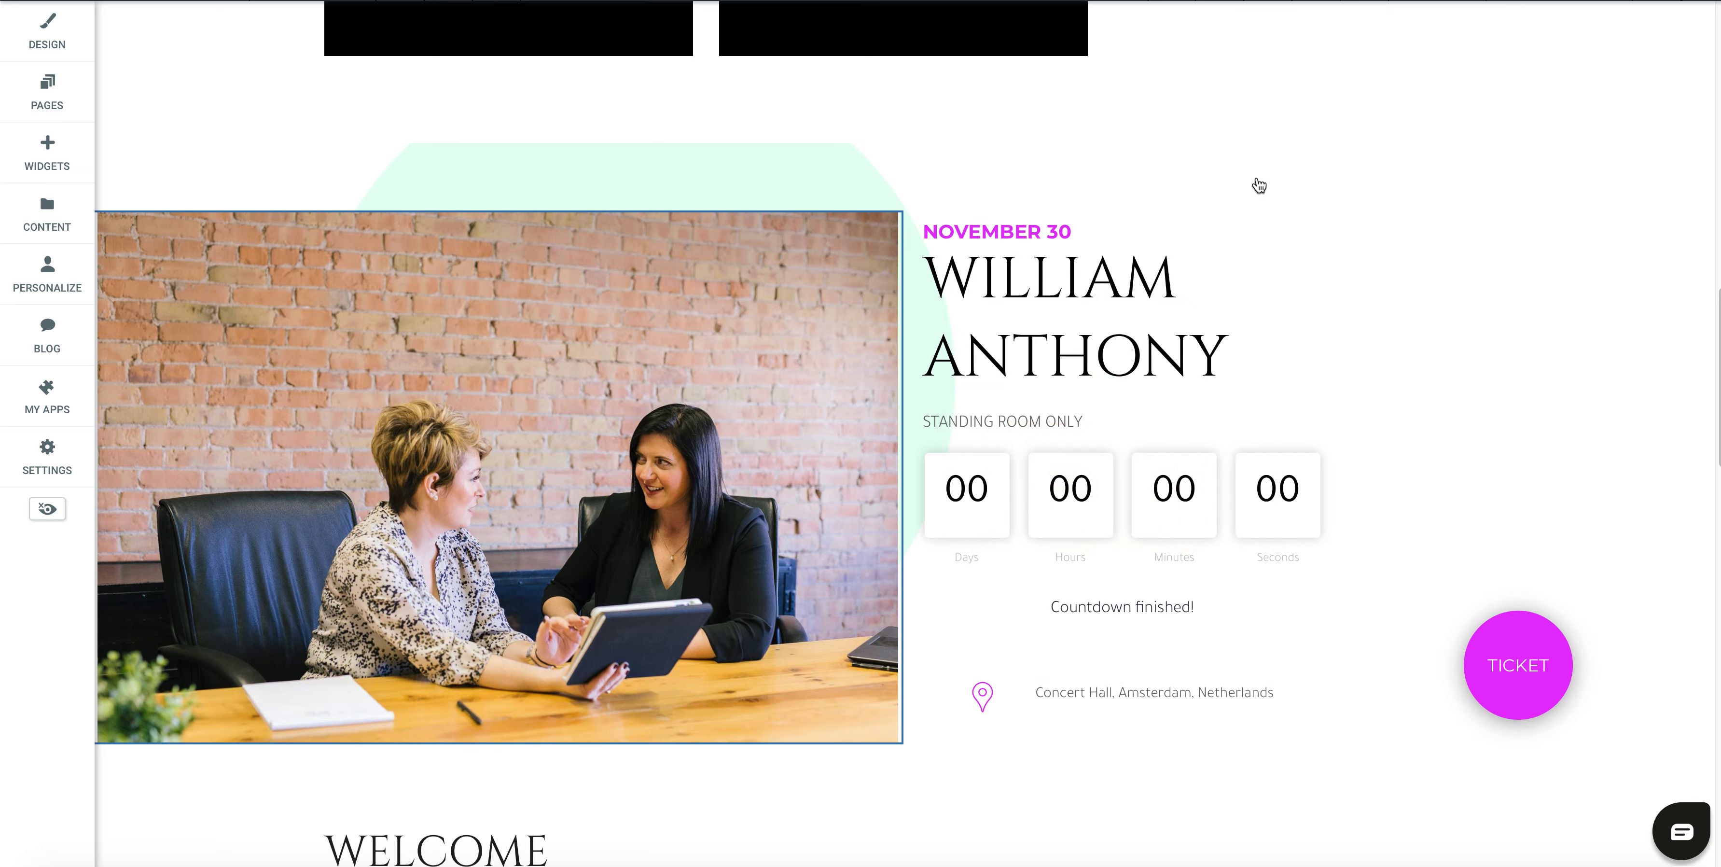
# Set the background color of the countdown section's row to light grey from the recent colors.
pyautogui.click(804, 173)
pyautogui.scroll(-2, 306, 541)
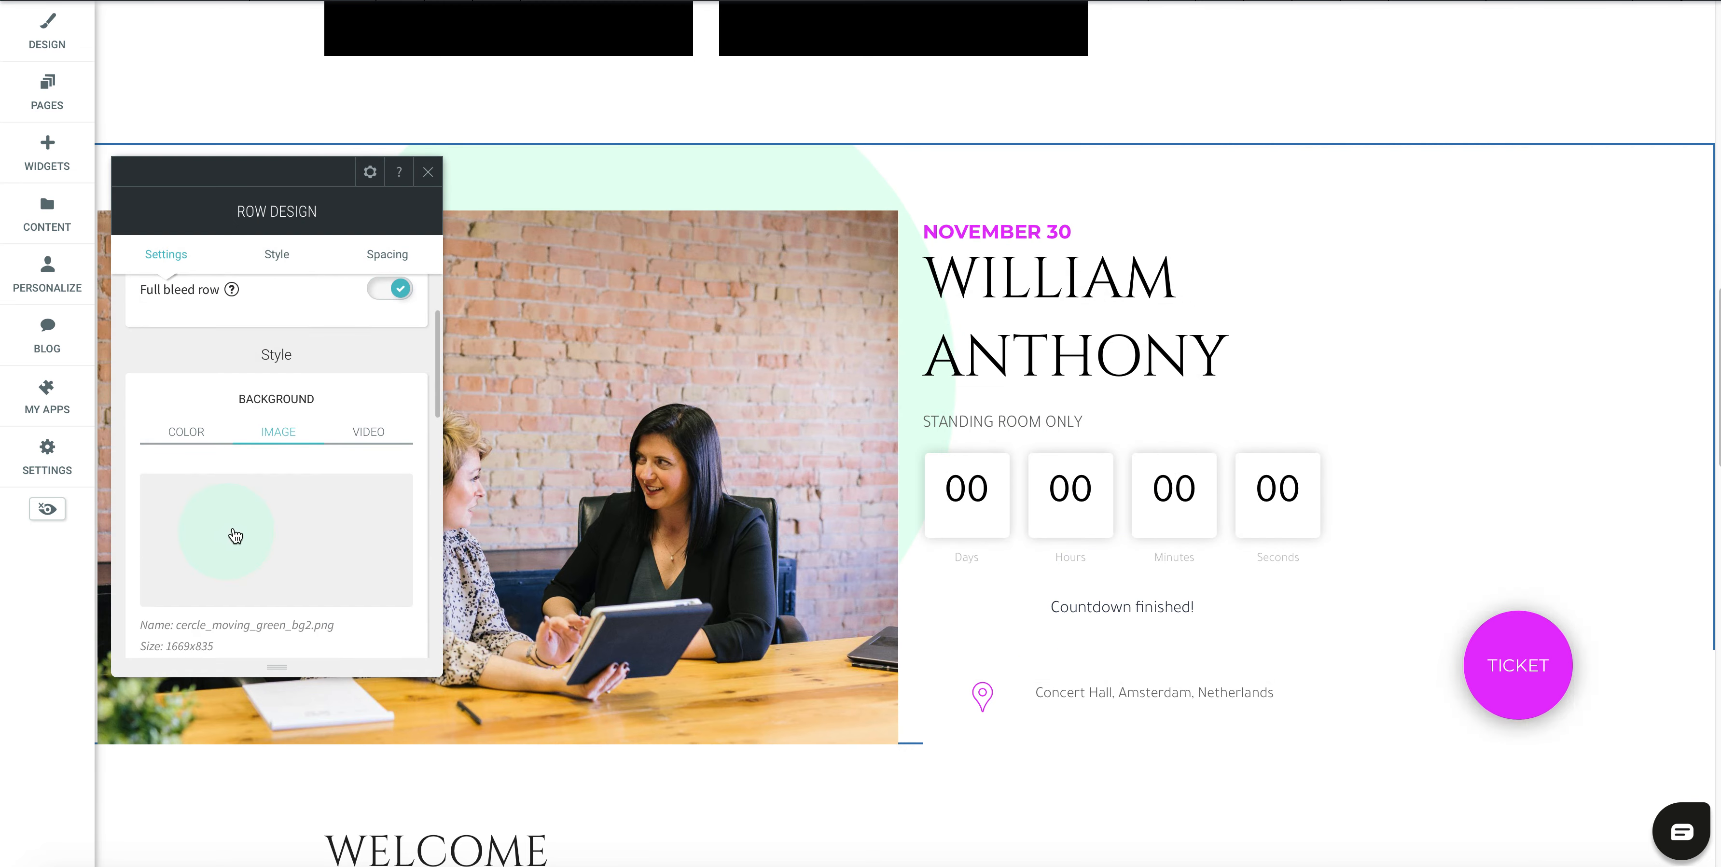
pyautogui.click(198, 434)
pyautogui.scroll(-1, 288, 474)
pyautogui.click(407, 461)
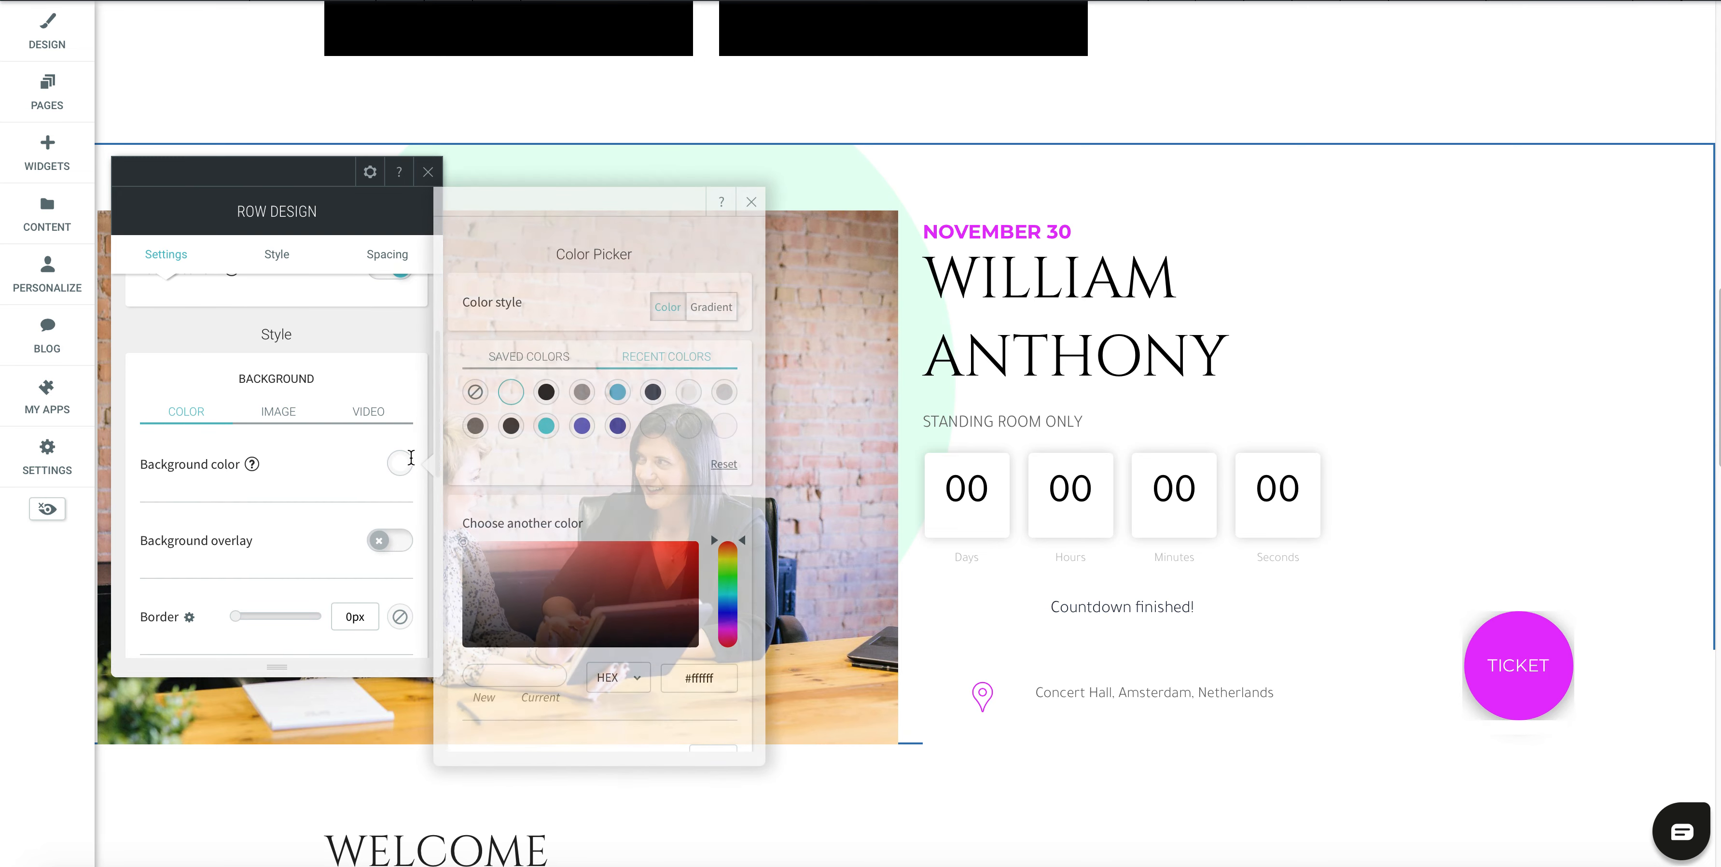
pyautogui.click(689, 392)
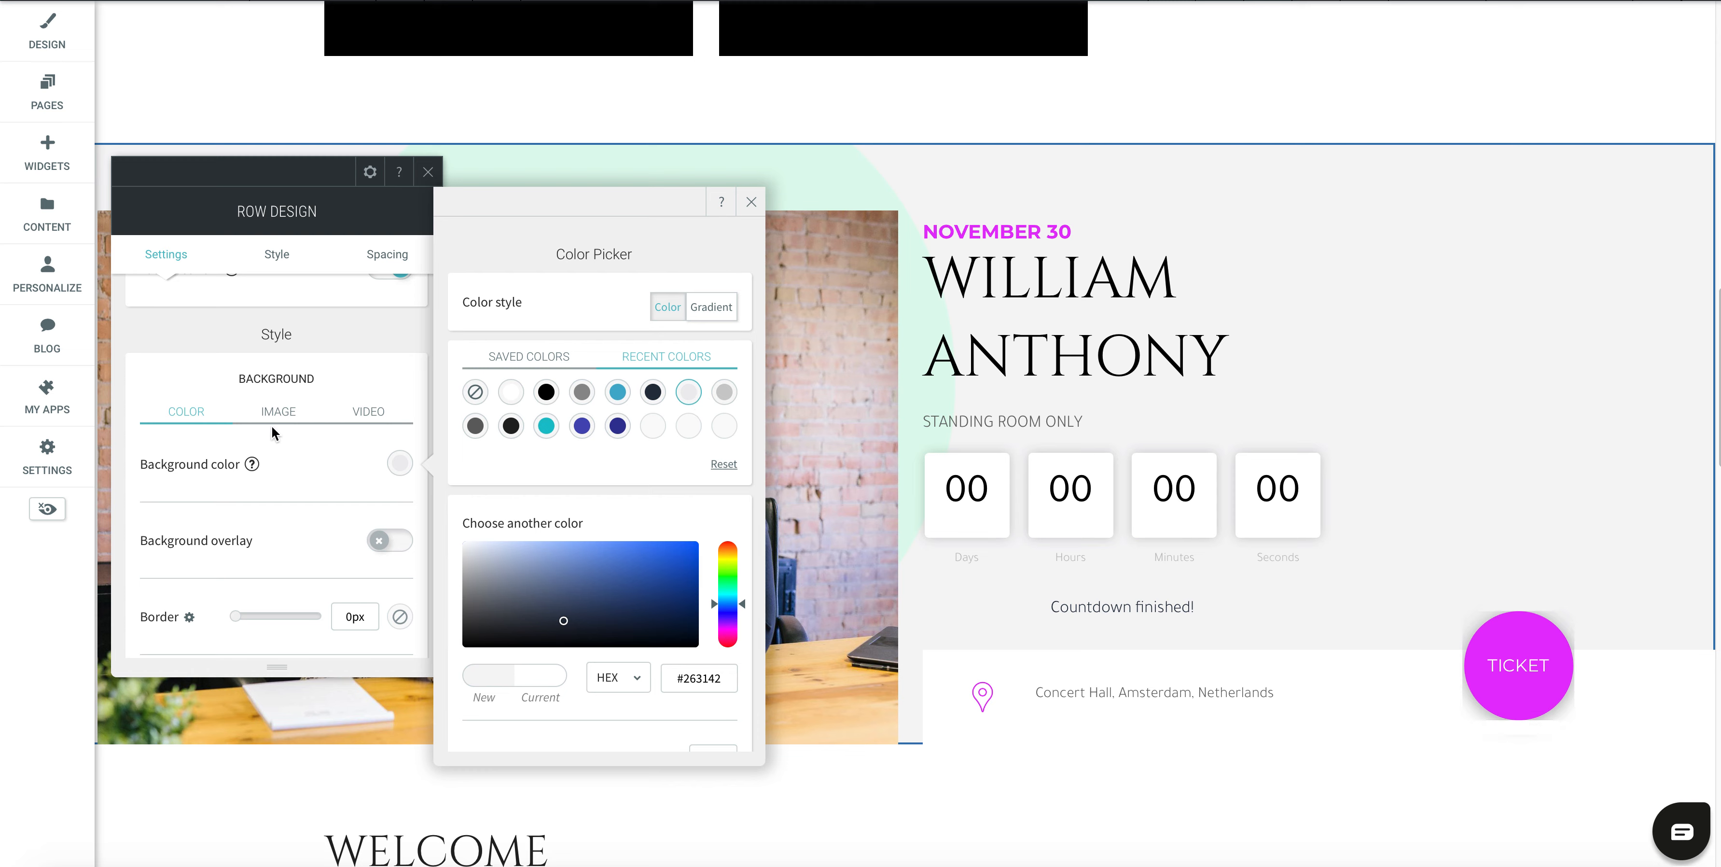
pyautogui.click(743, 202)
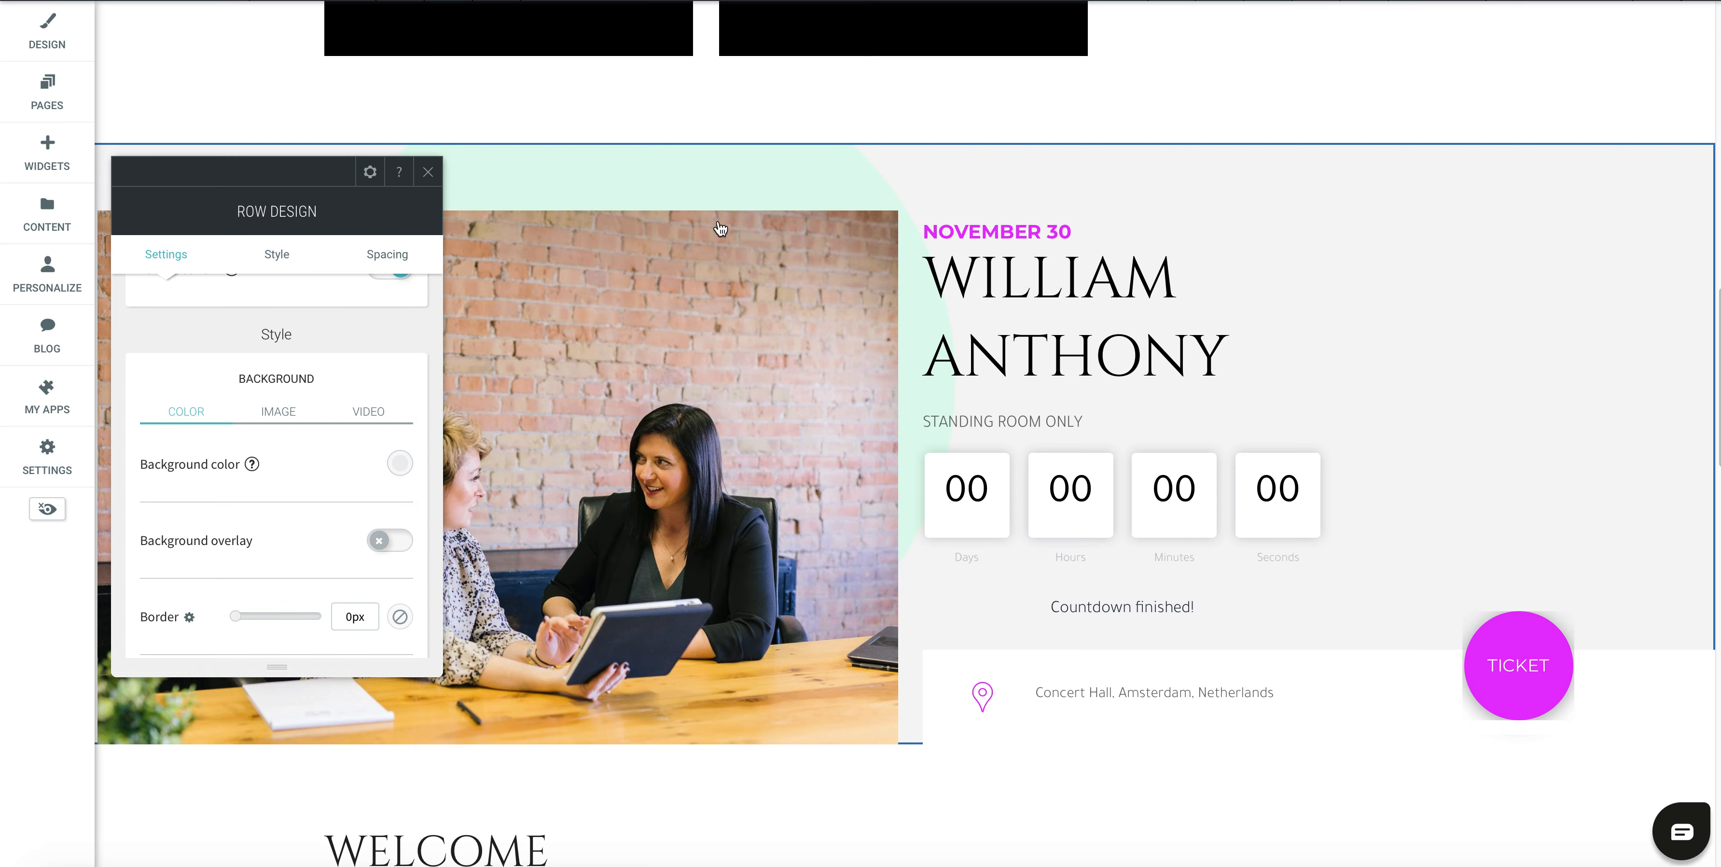
# Delete the green circle background image from the countdown section's row.
pyautogui.click(280, 414)
pyautogui.scroll(-2, 296, 499)
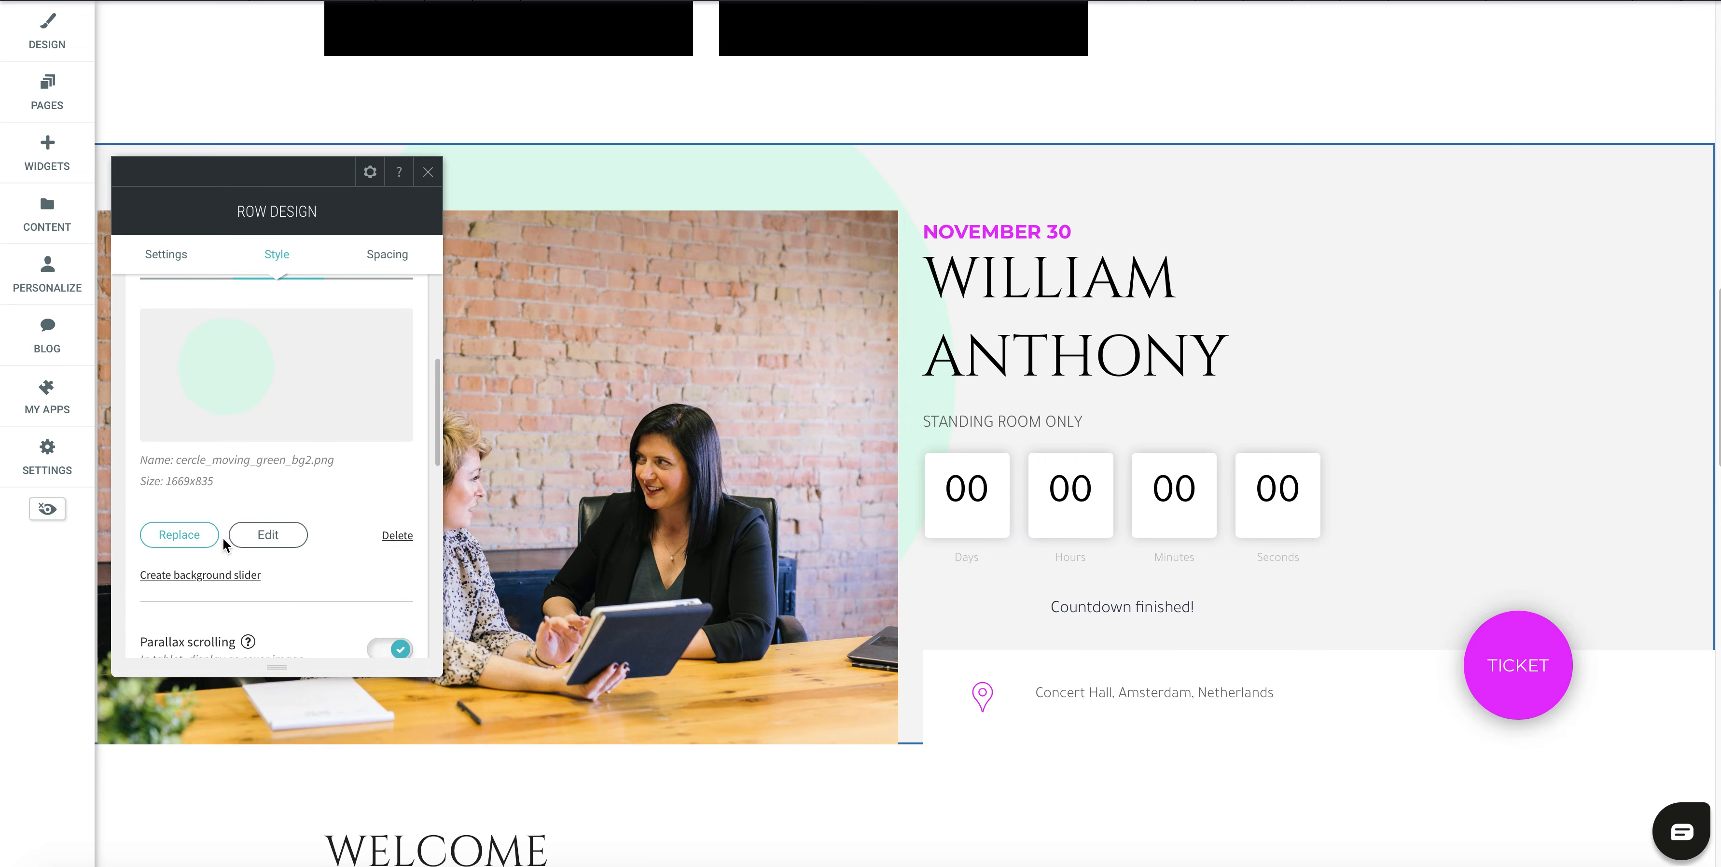
pyautogui.click(397, 535)
pyautogui.click(427, 174)
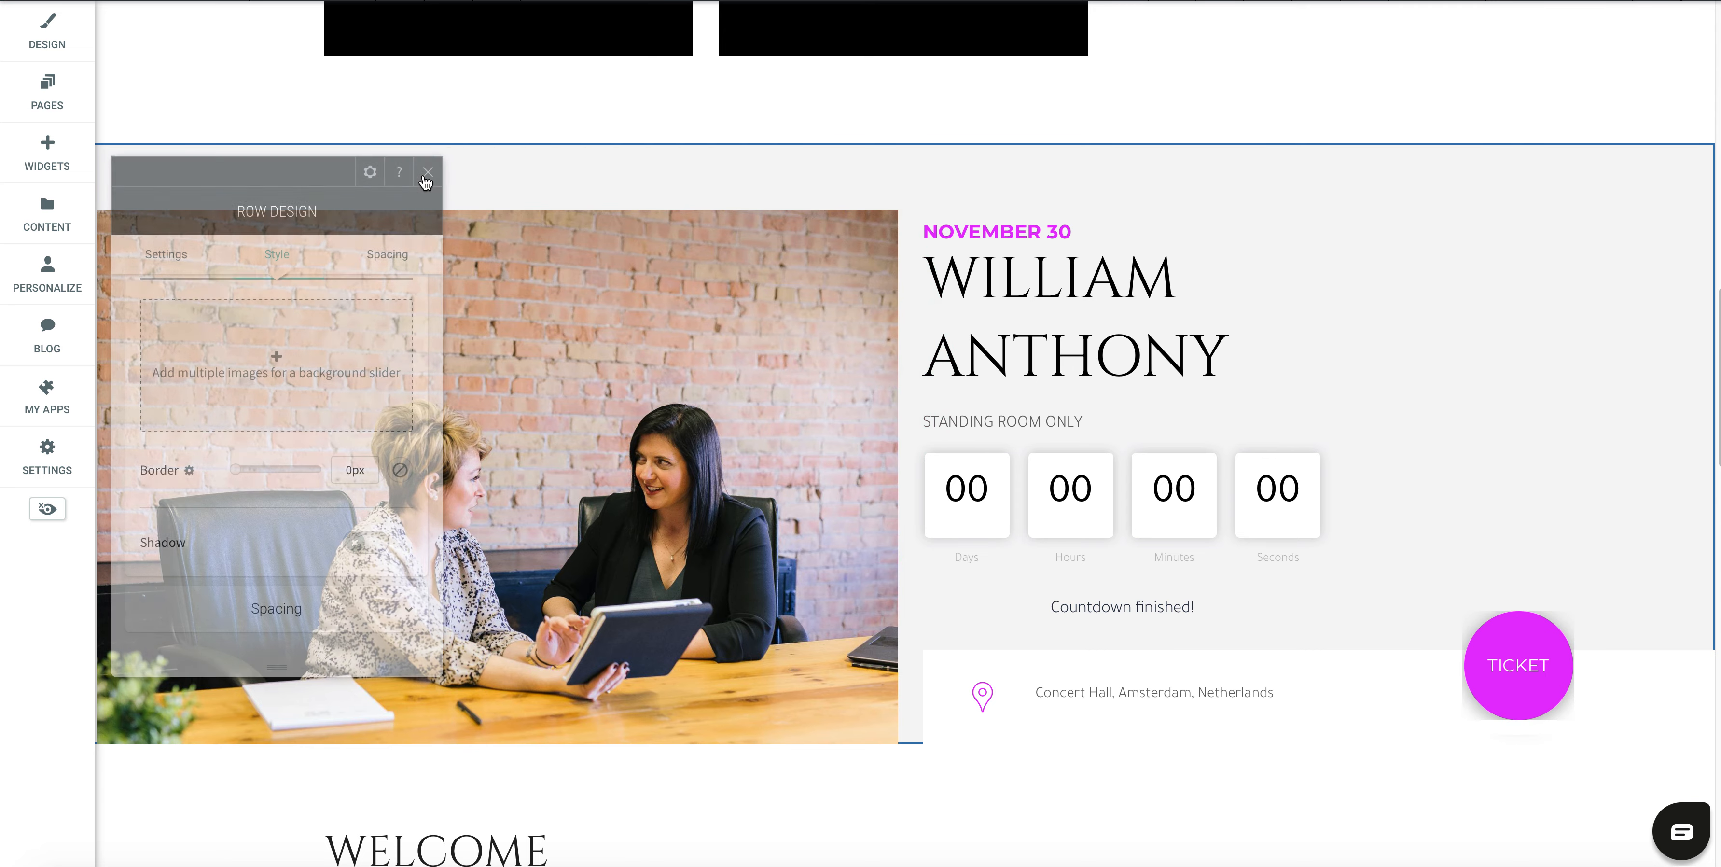
# Set the countdown's end date to Dec 10, 2020.
pyautogui.click(1054, 473)
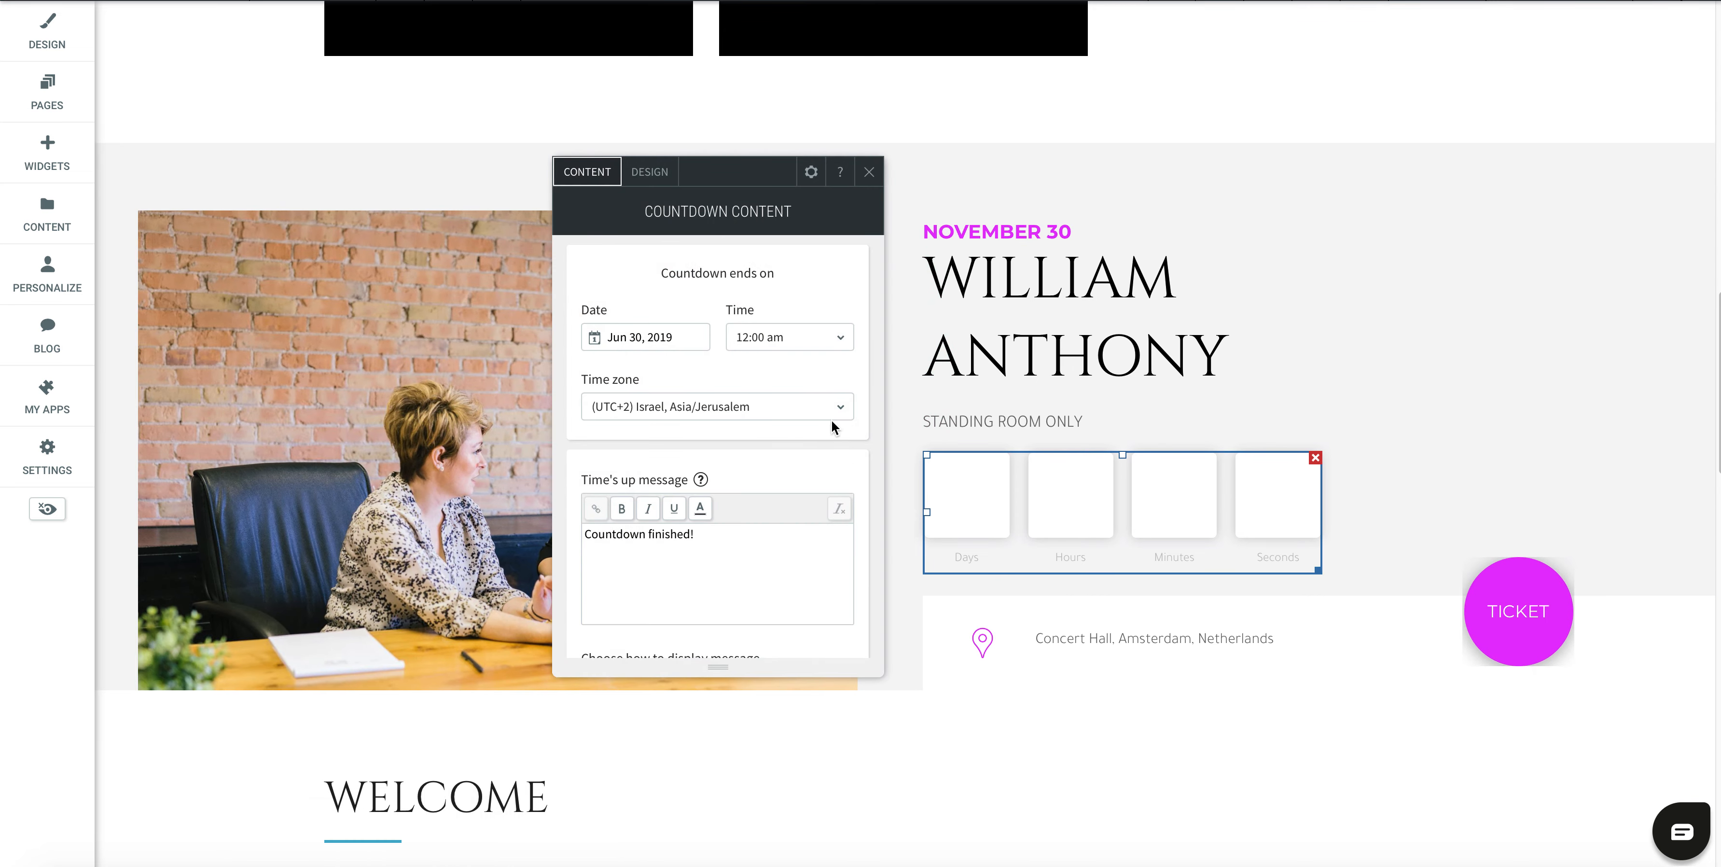
pyautogui.click(683, 337)
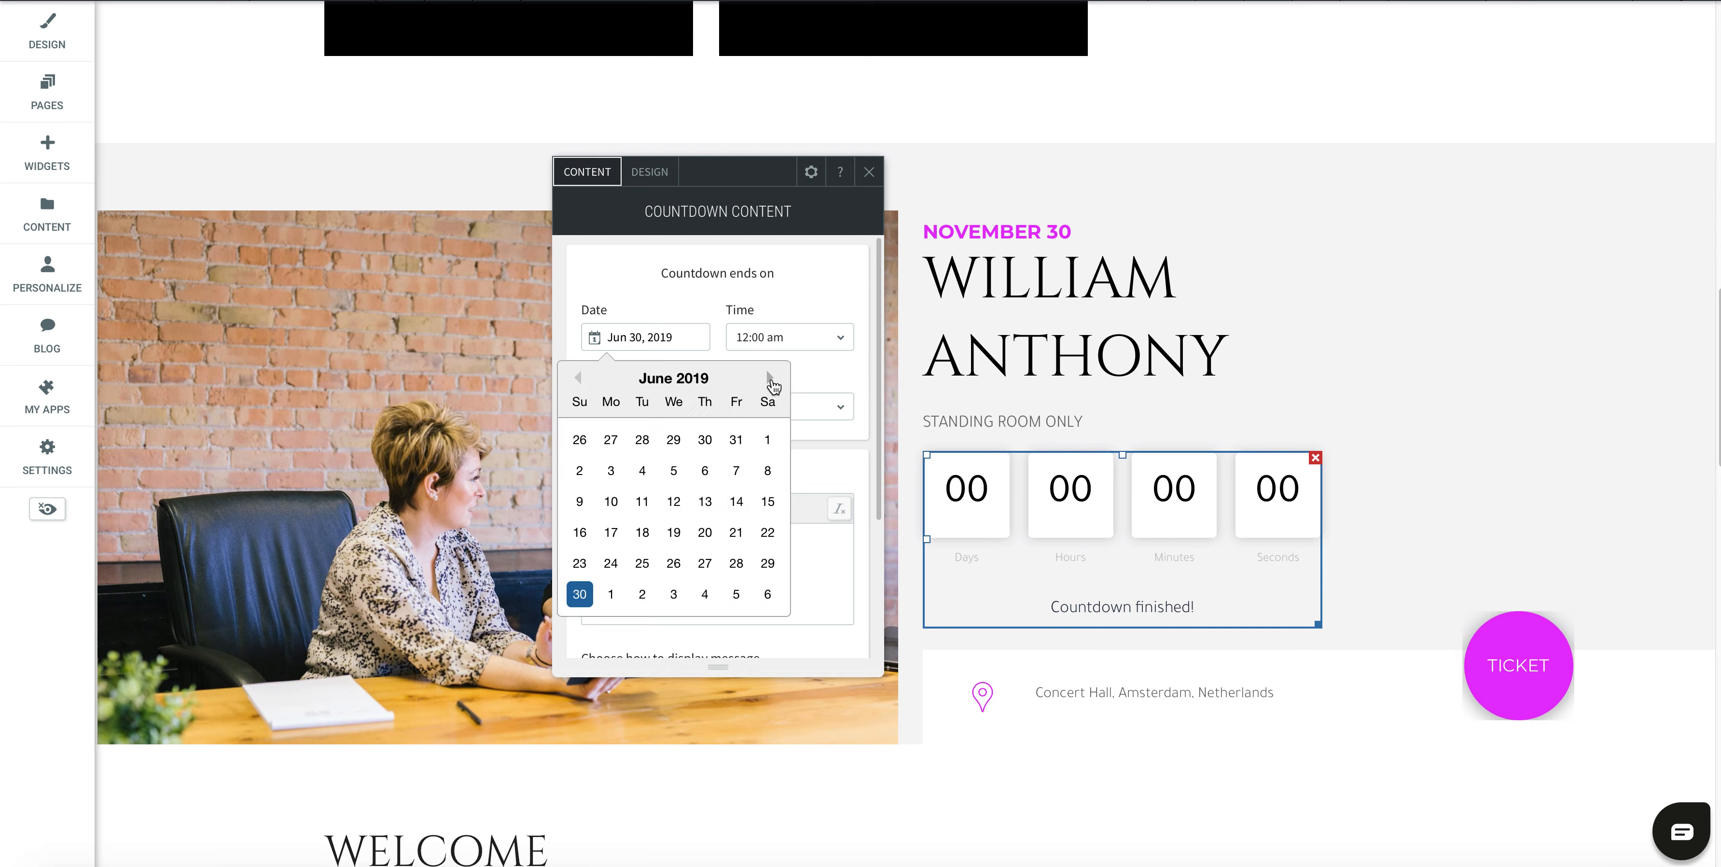
pyautogui.click(770, 380)
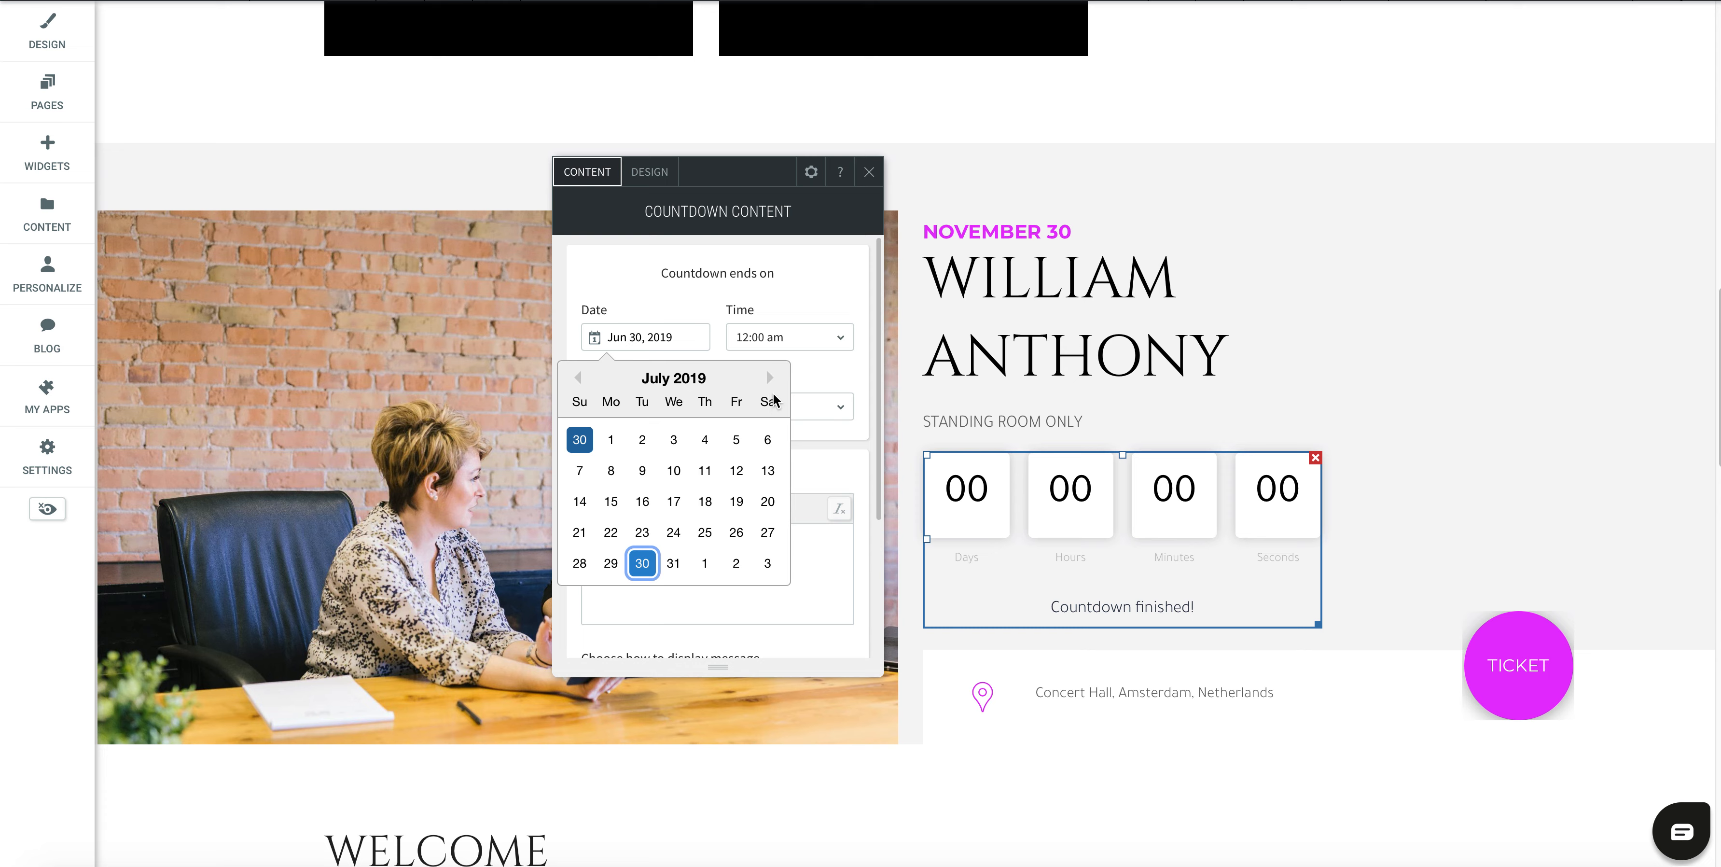
pyautogui.click(771, 378)
pyautogui.click(770, 378)
pyautogui.click(770, 378)
pyautogui.click(770, 378)
pyautogui.click(771, 378)
pyautogui.click(771, 378)
pyautogui.click(771, 378)
pyautogui.click(770, 378)
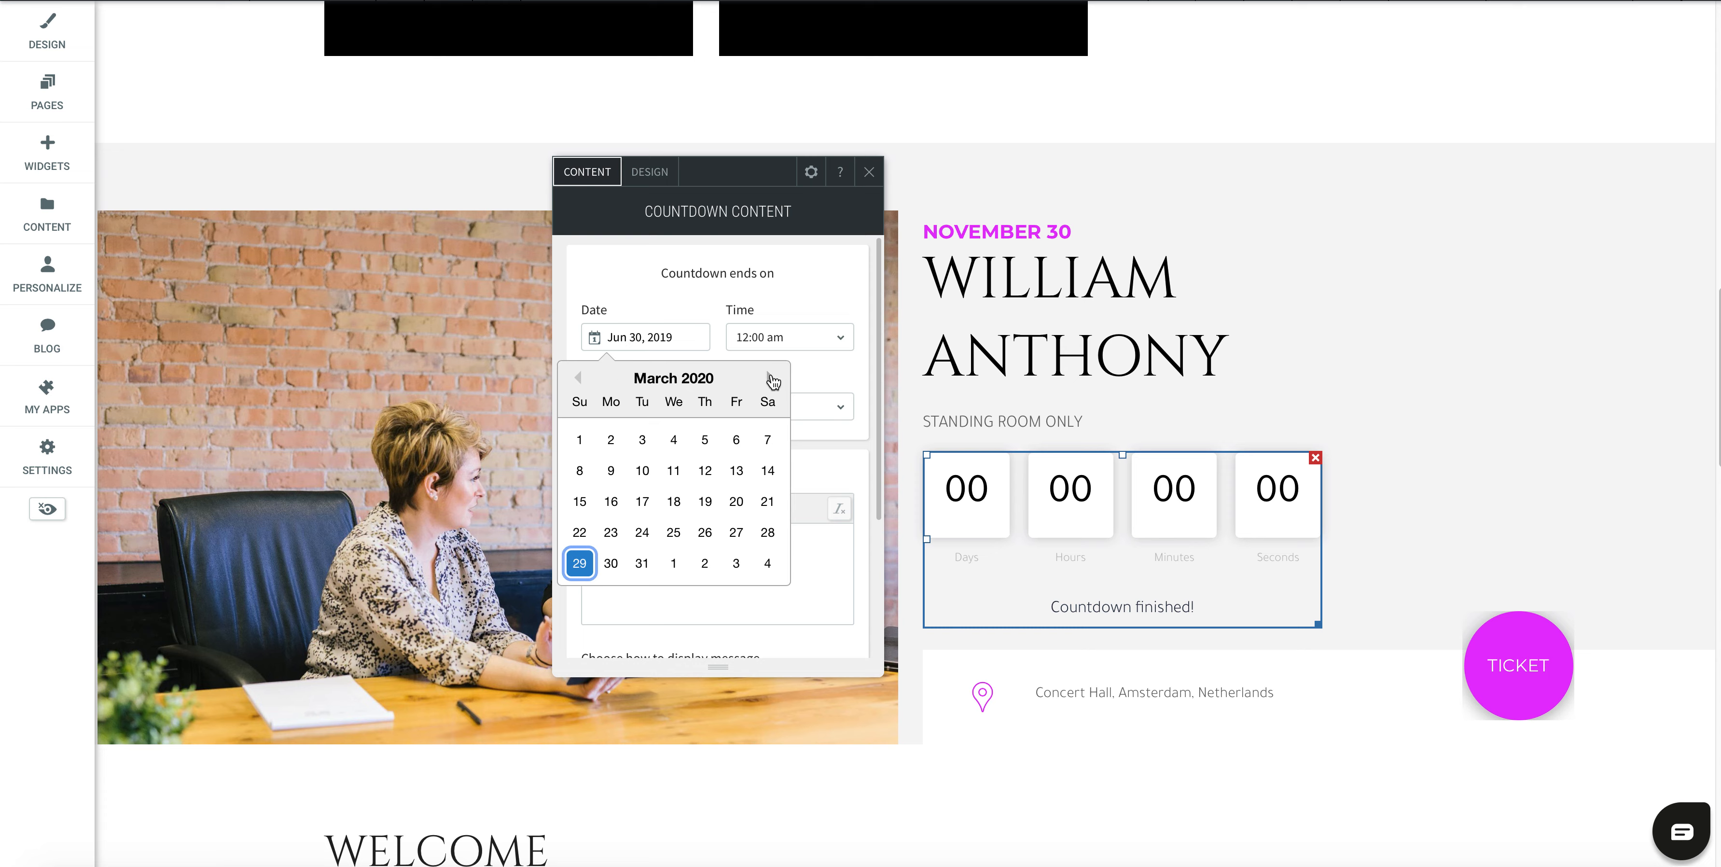
pyautogui.click(771, 378)
pyautogui.click(770, 378)
pyautogui.click(770, 378)
pyautogui.click(771, 378)
pyautogui.click(771, 378)
pyautogui.click(770, 378)
pyautogui.click(770, 378)
pyautogui.doubleClick(770, 378)
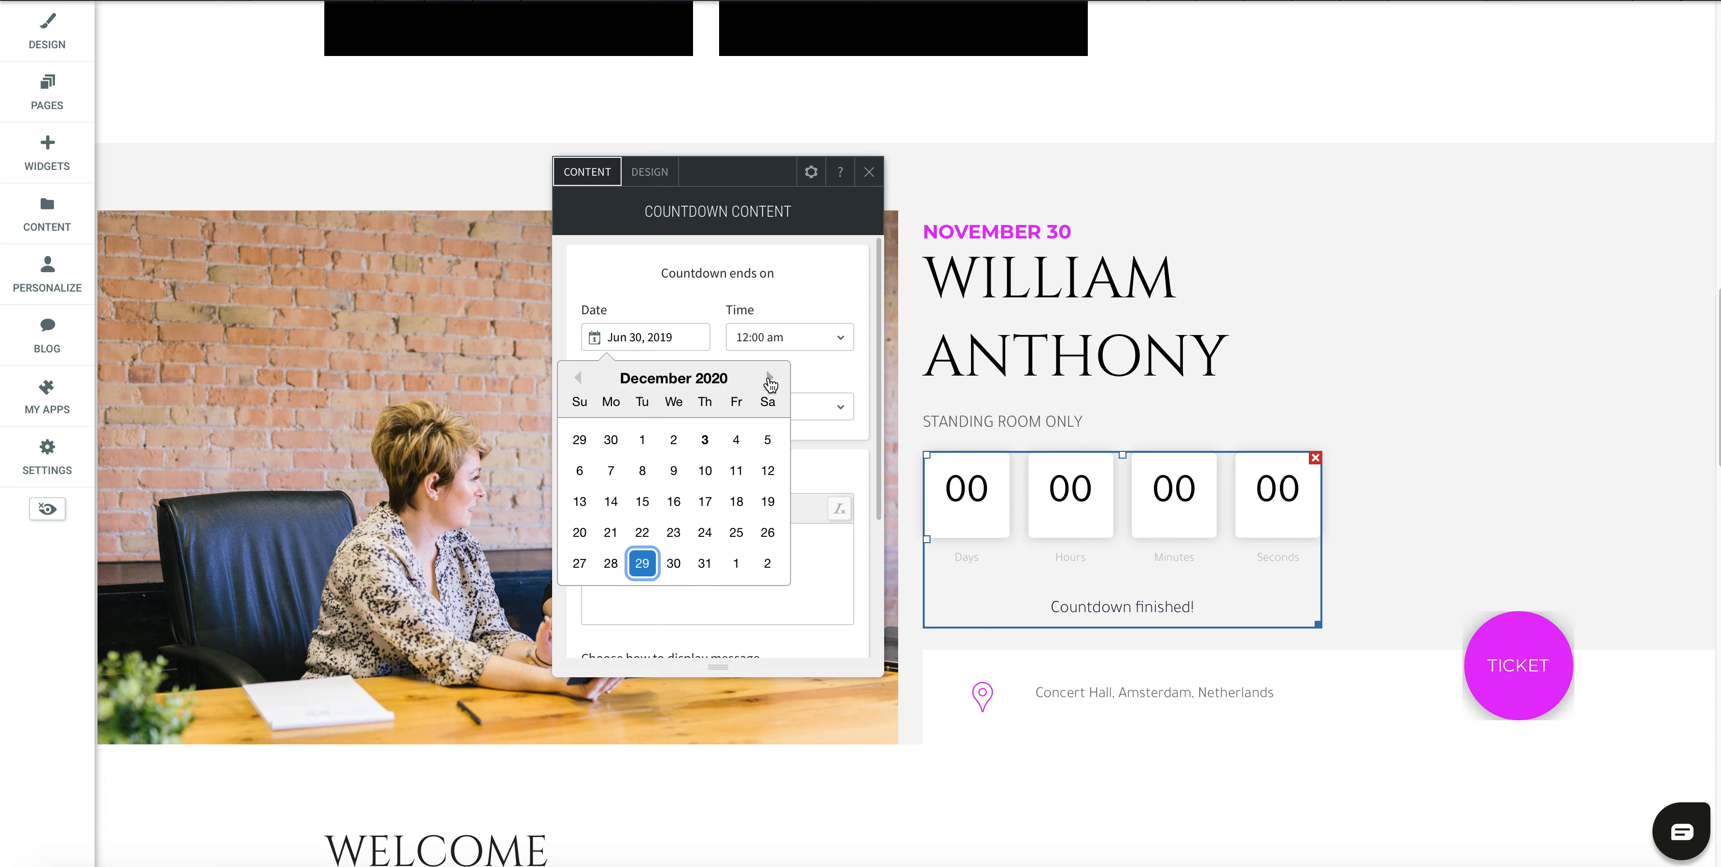
pyautogui.click(736, 481)
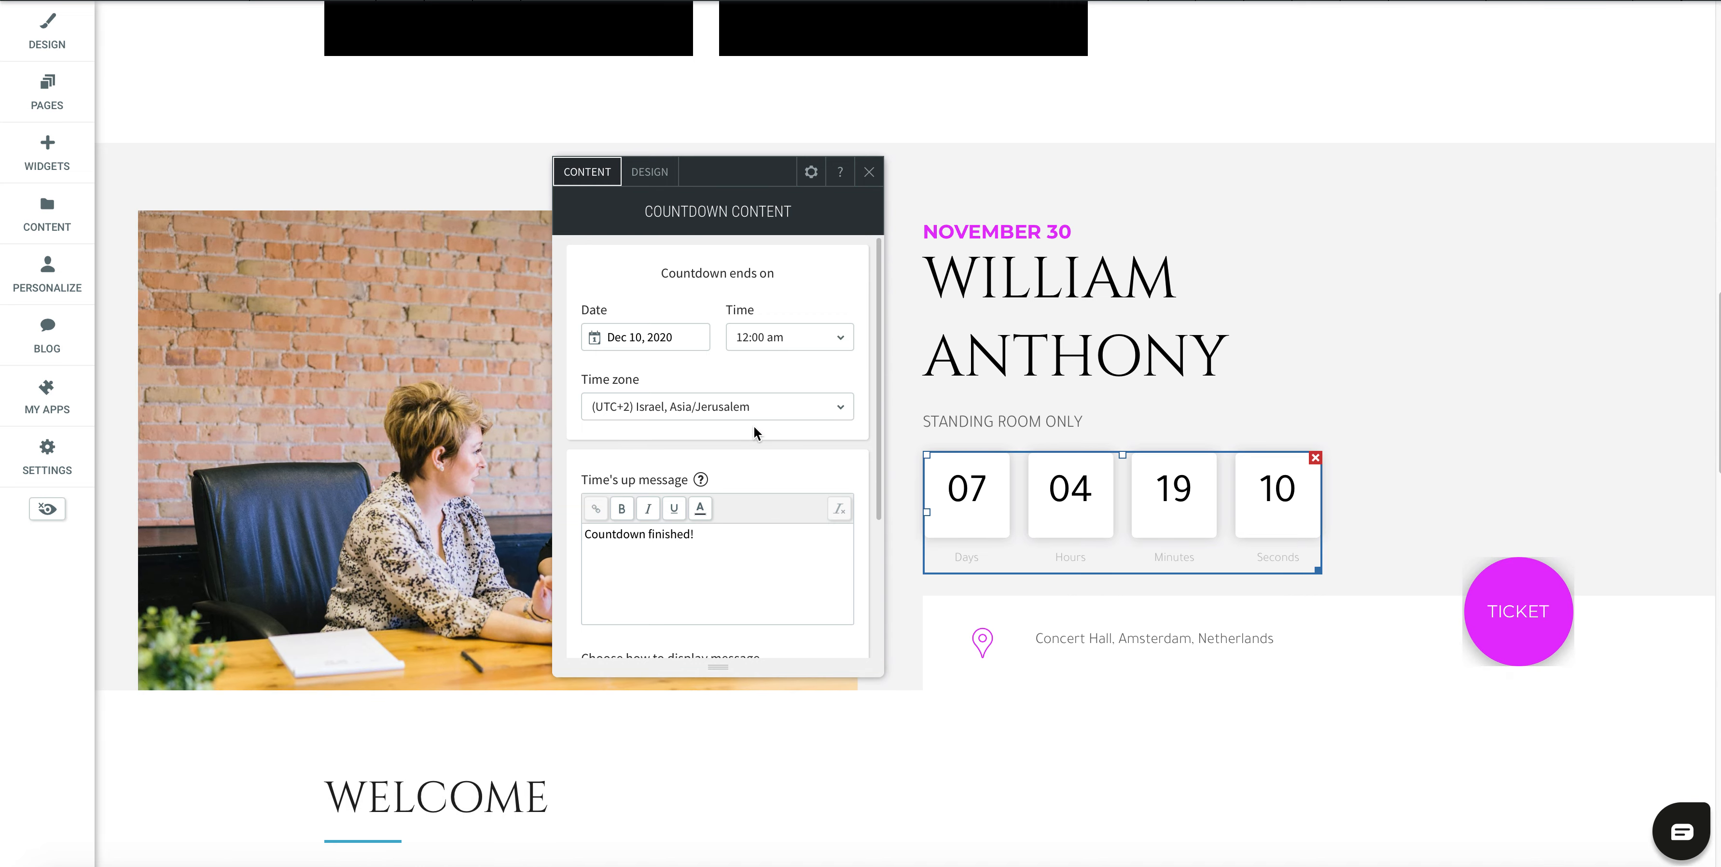
# Set the countdown's time zone to (UTC-5) Canada, America/Toronto and keep its time's up message.
pyautogui.click(760, 412)
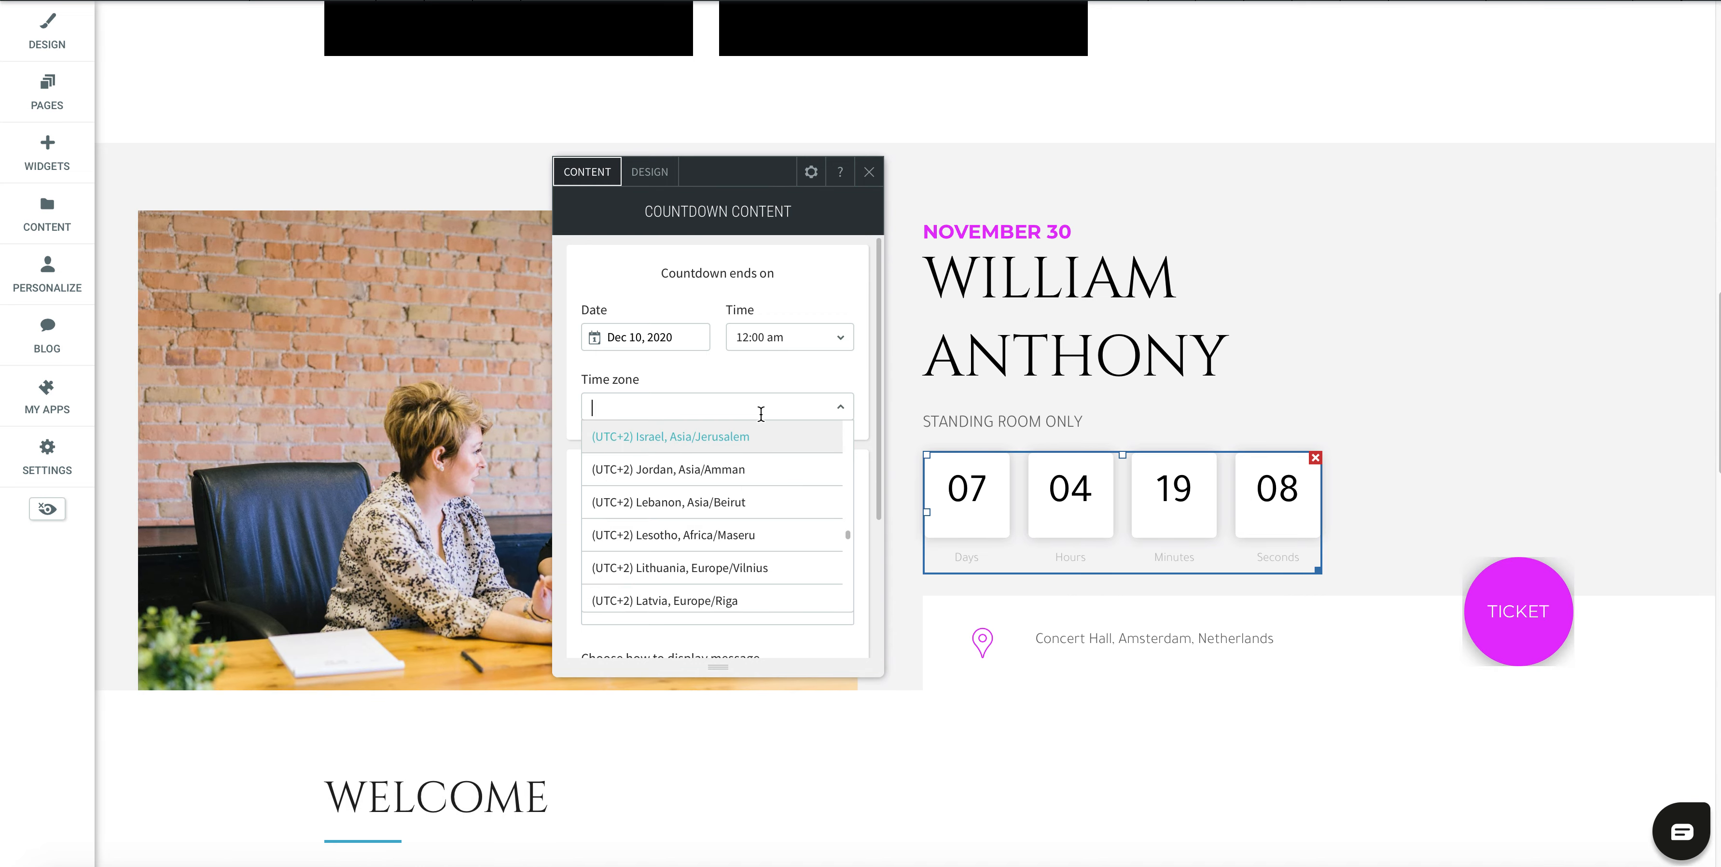
pyautogui.write('tor')
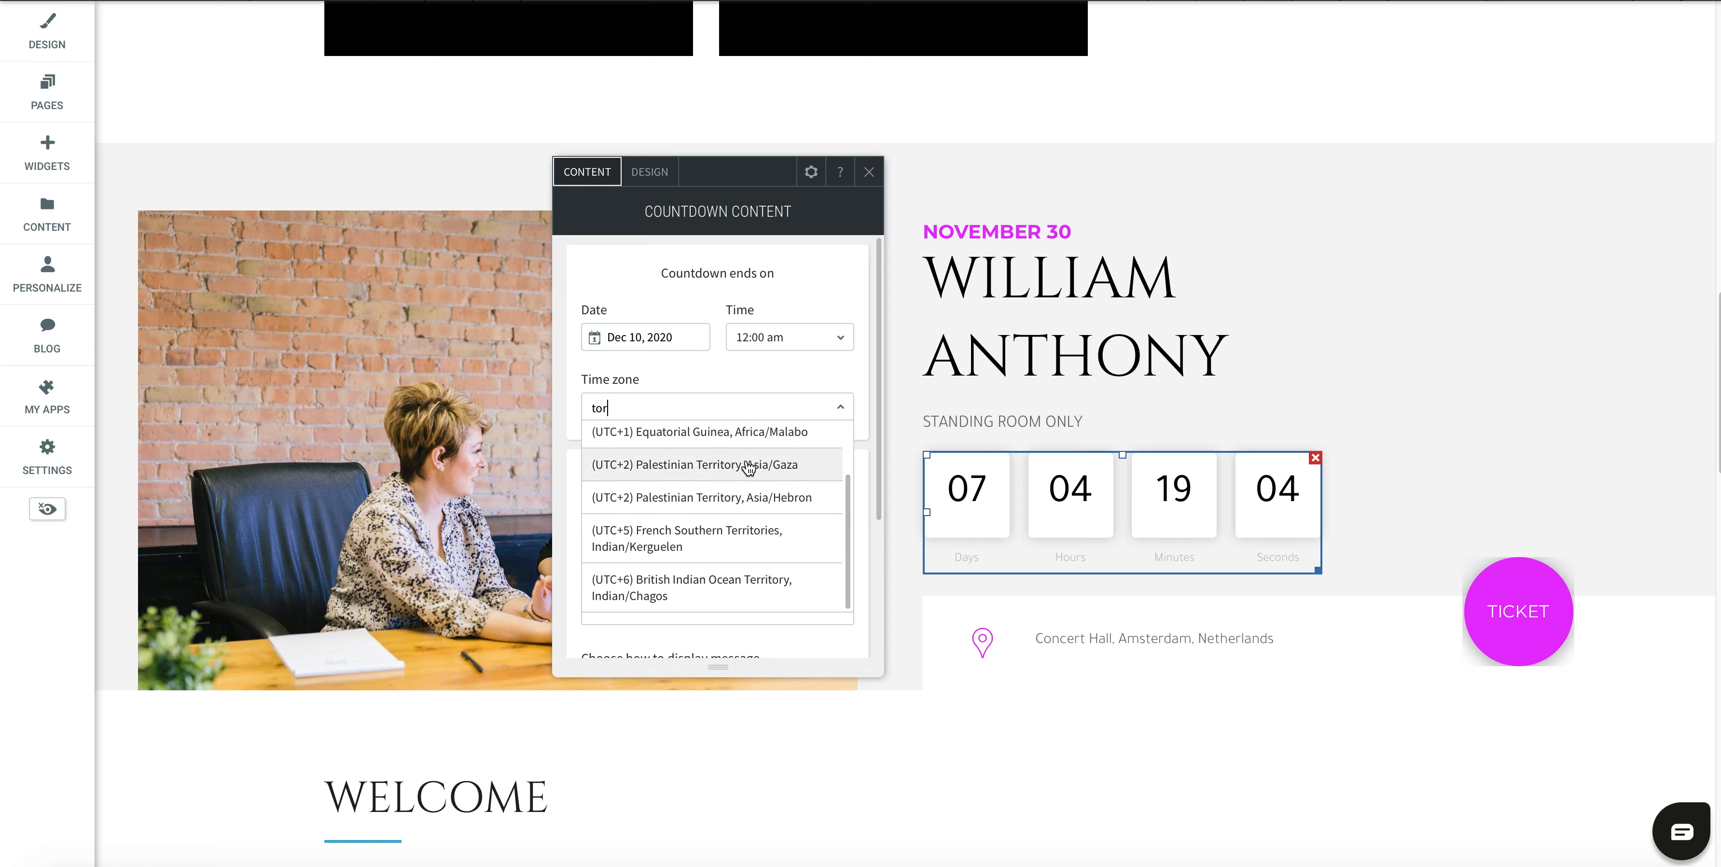
pyautogui.write('onto')
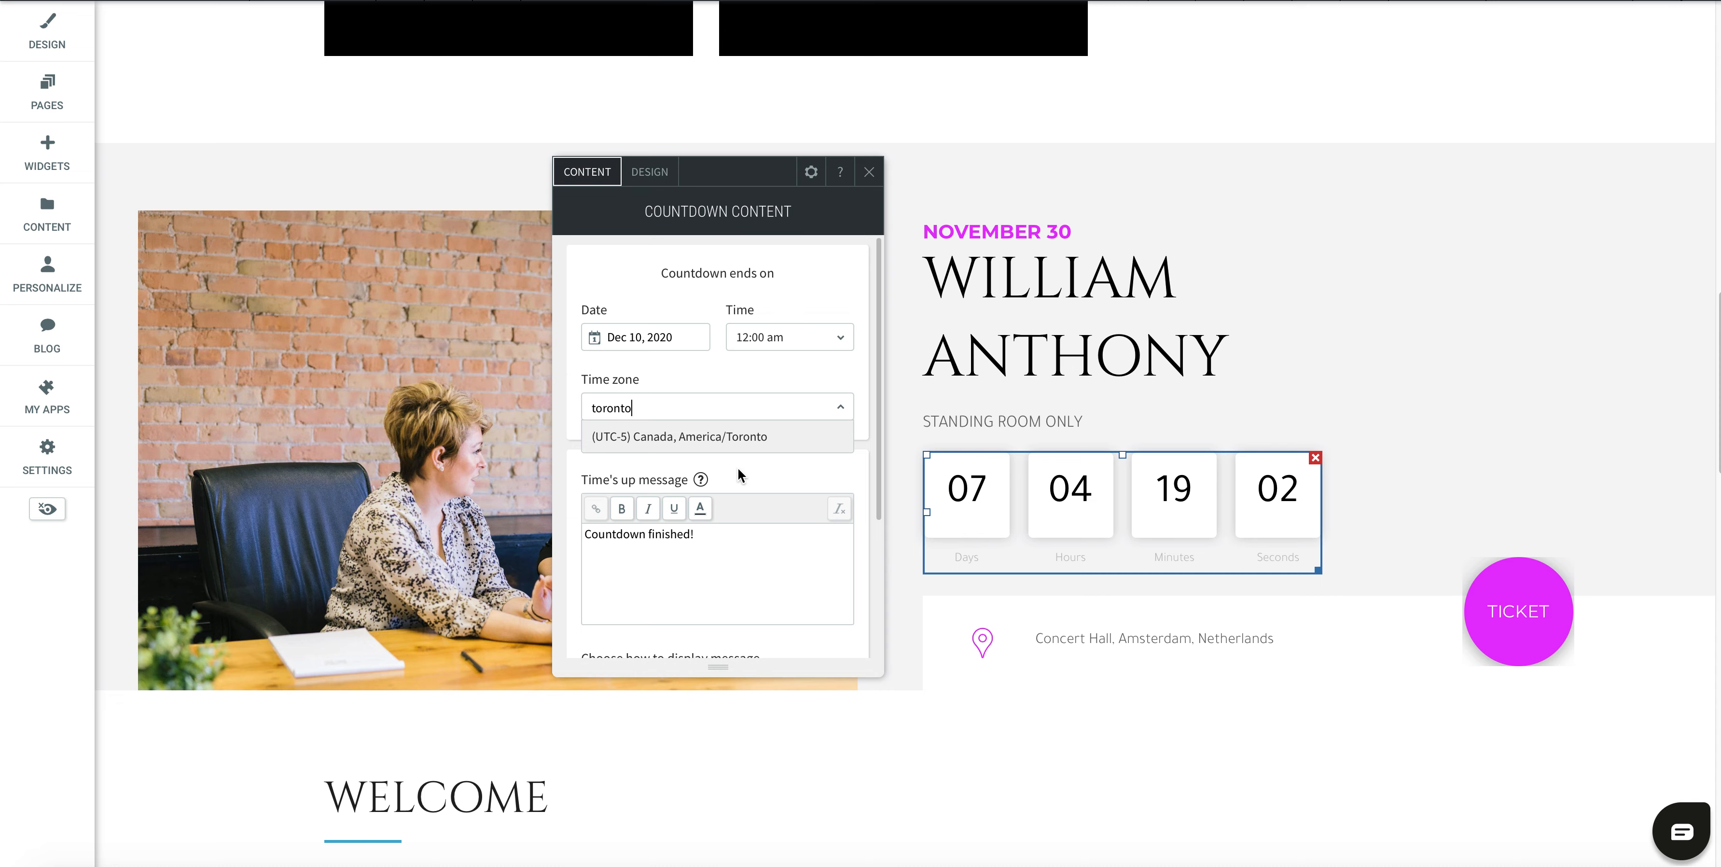
pyautogui.click(738, 444)
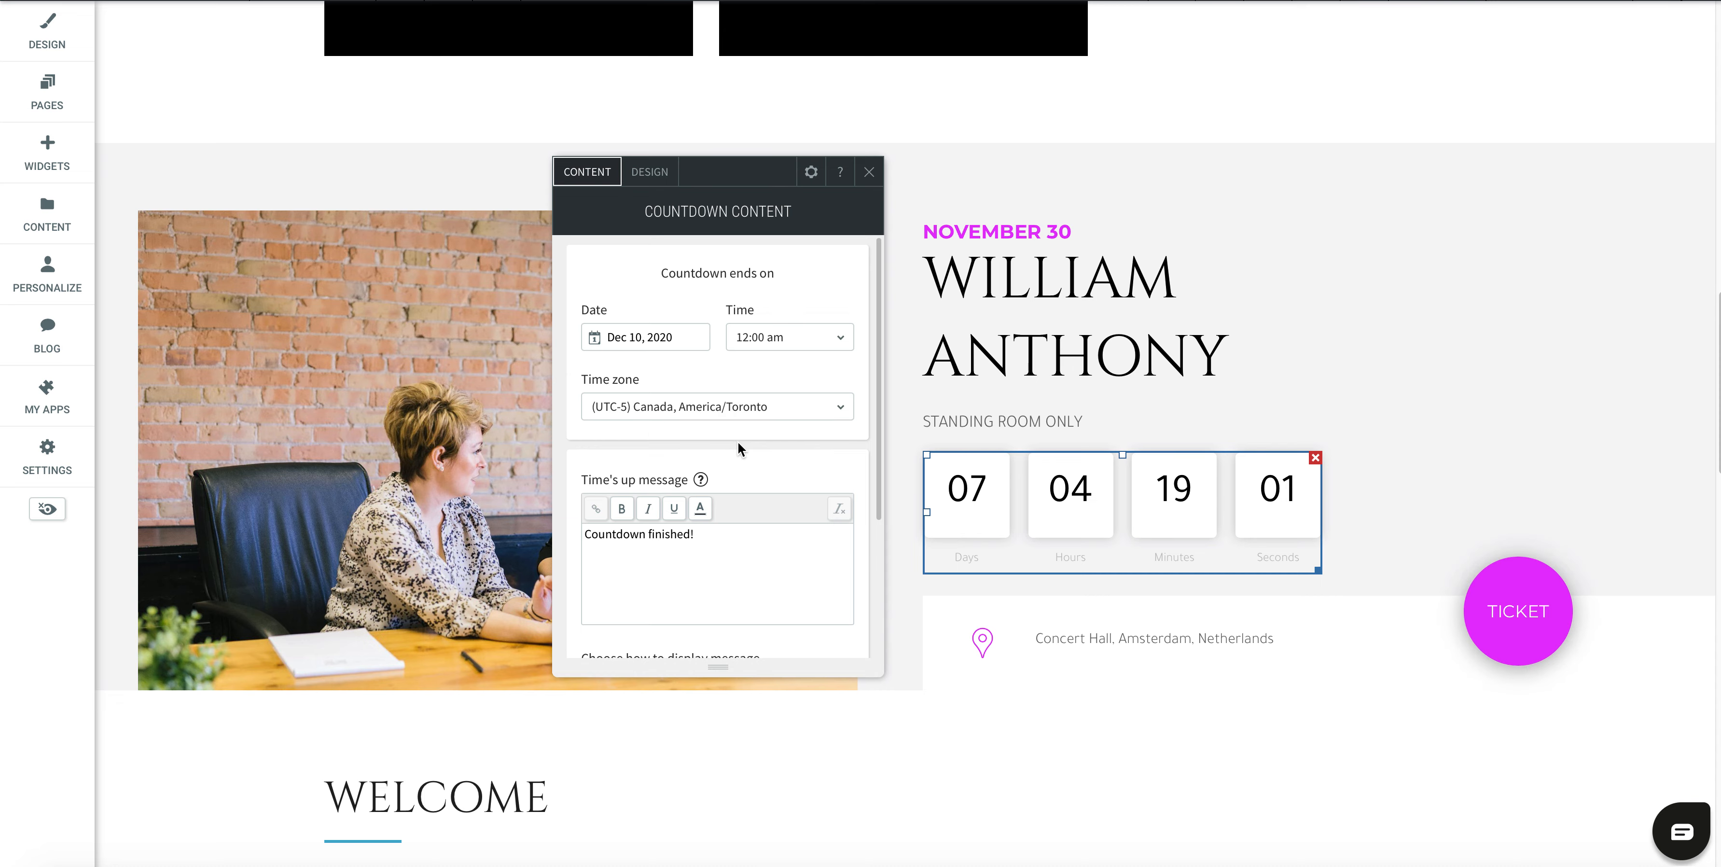
pyautogui.tripleClick(583, 538)
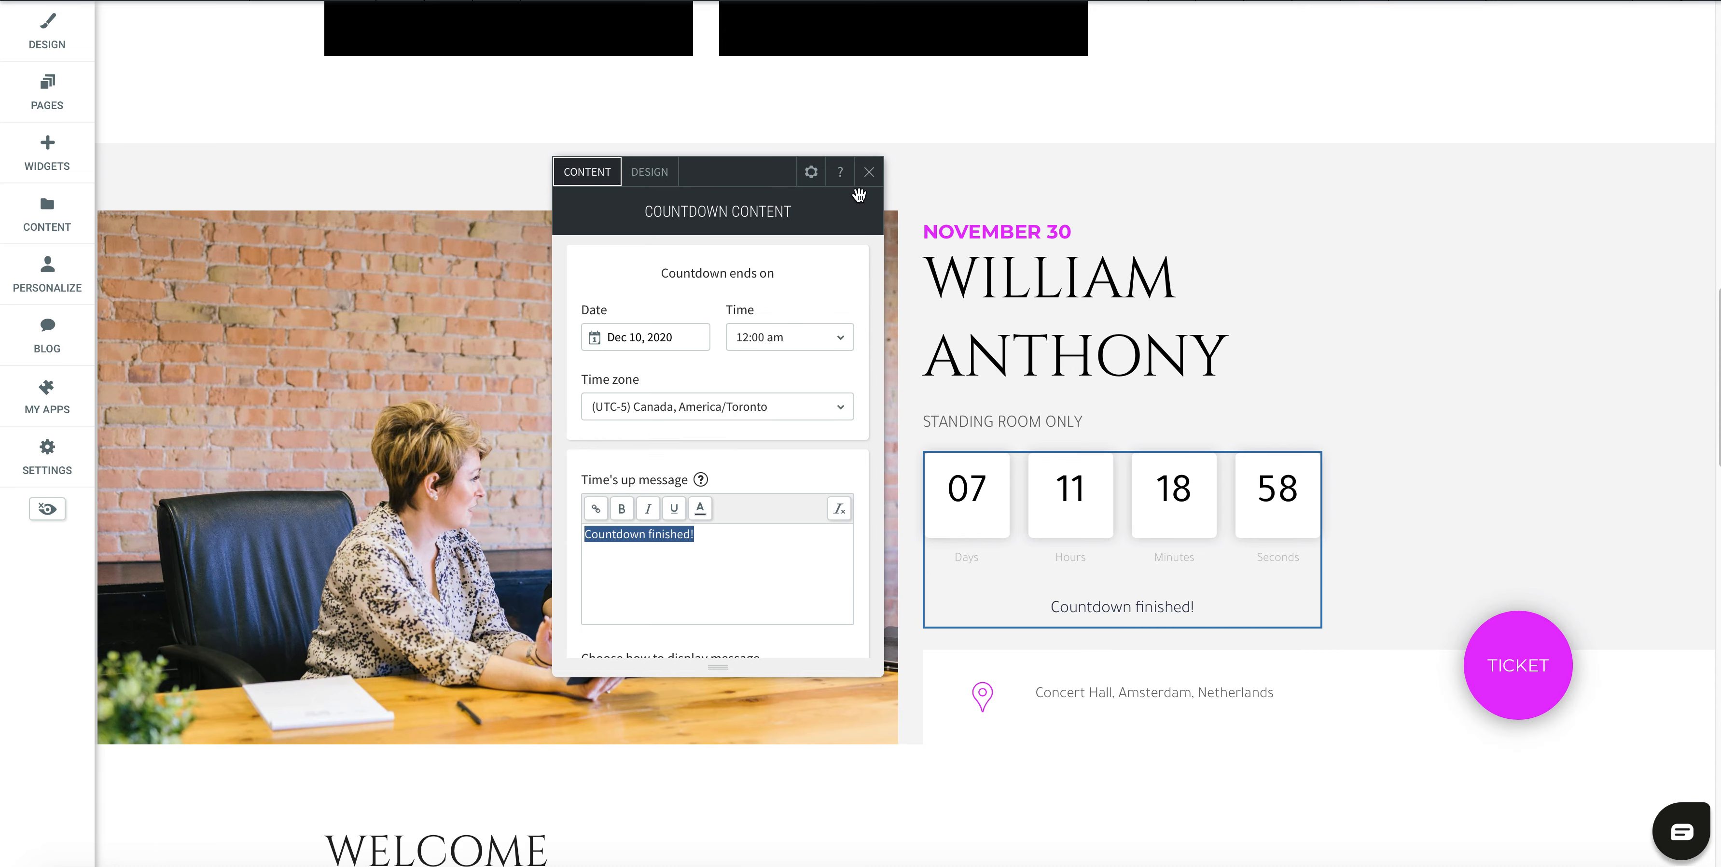
pyautogui.click(869, 172)
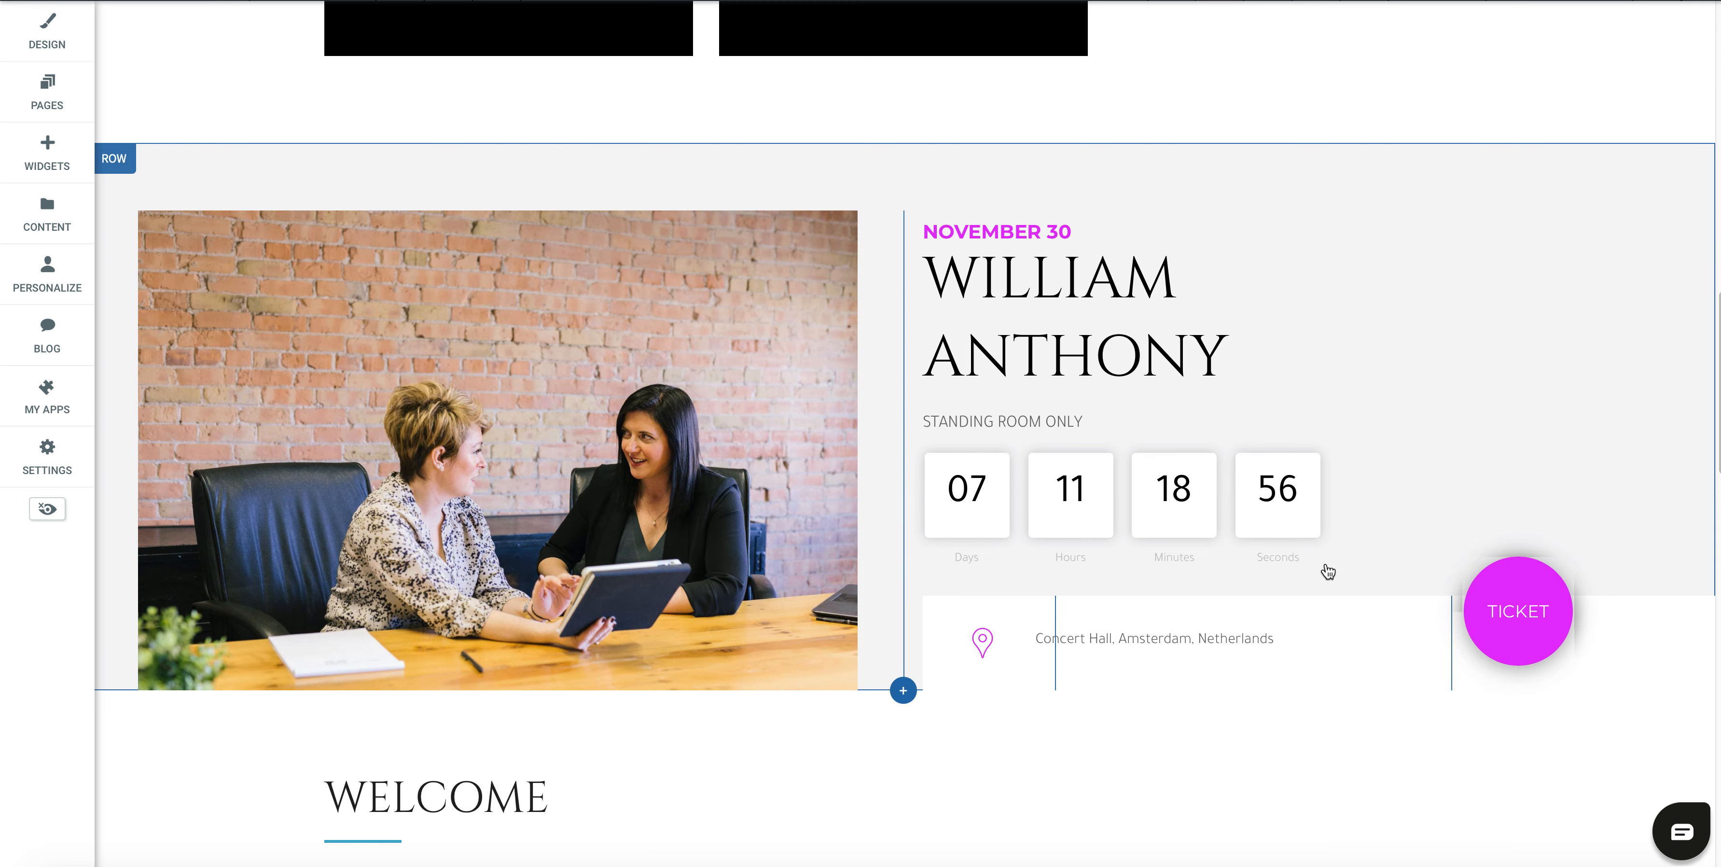
# Examine the text options of the countdown section's heading and the Ticket shape's content, design and link options.
pyautogui.doubleClick(1017, 319)
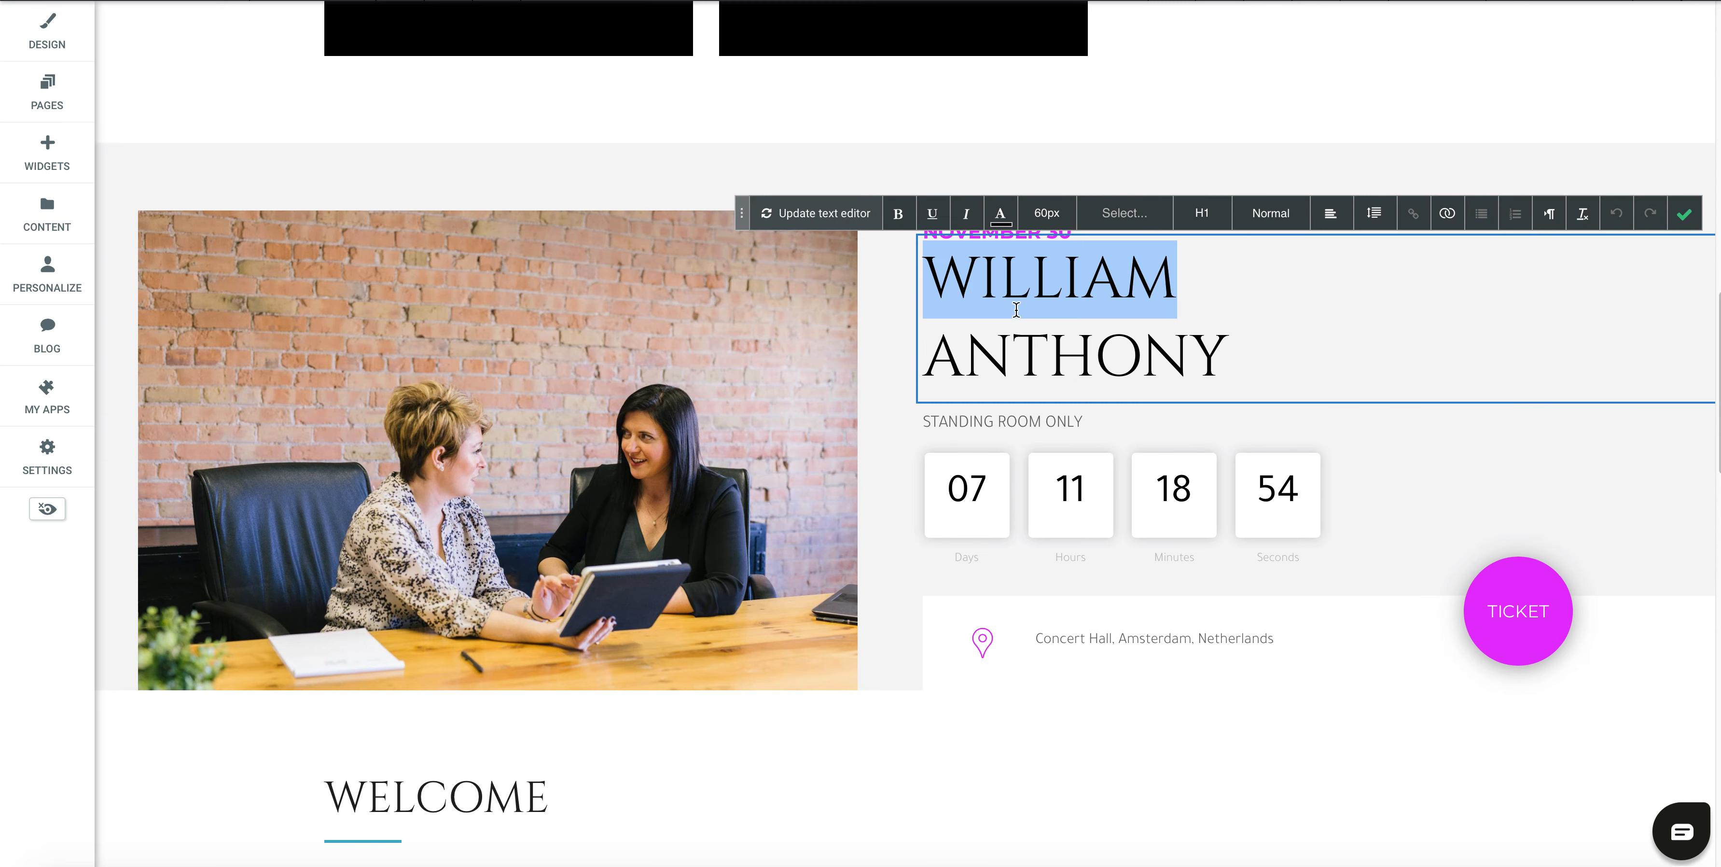
pyautogui.click(1685, 213)
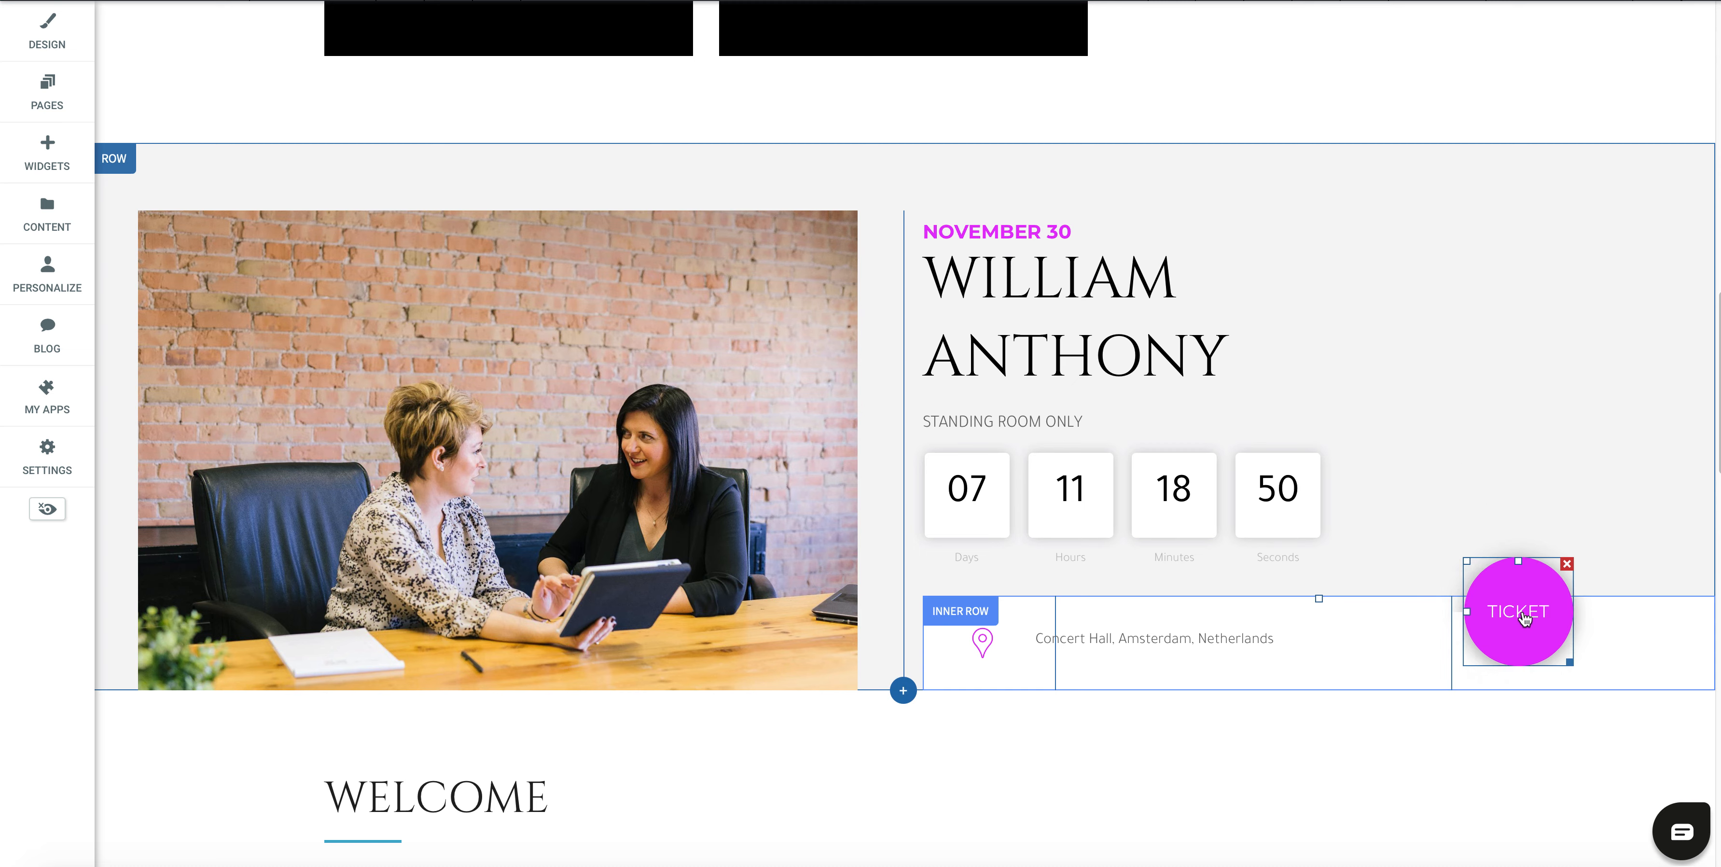
pyautogui.click(1511, 626)
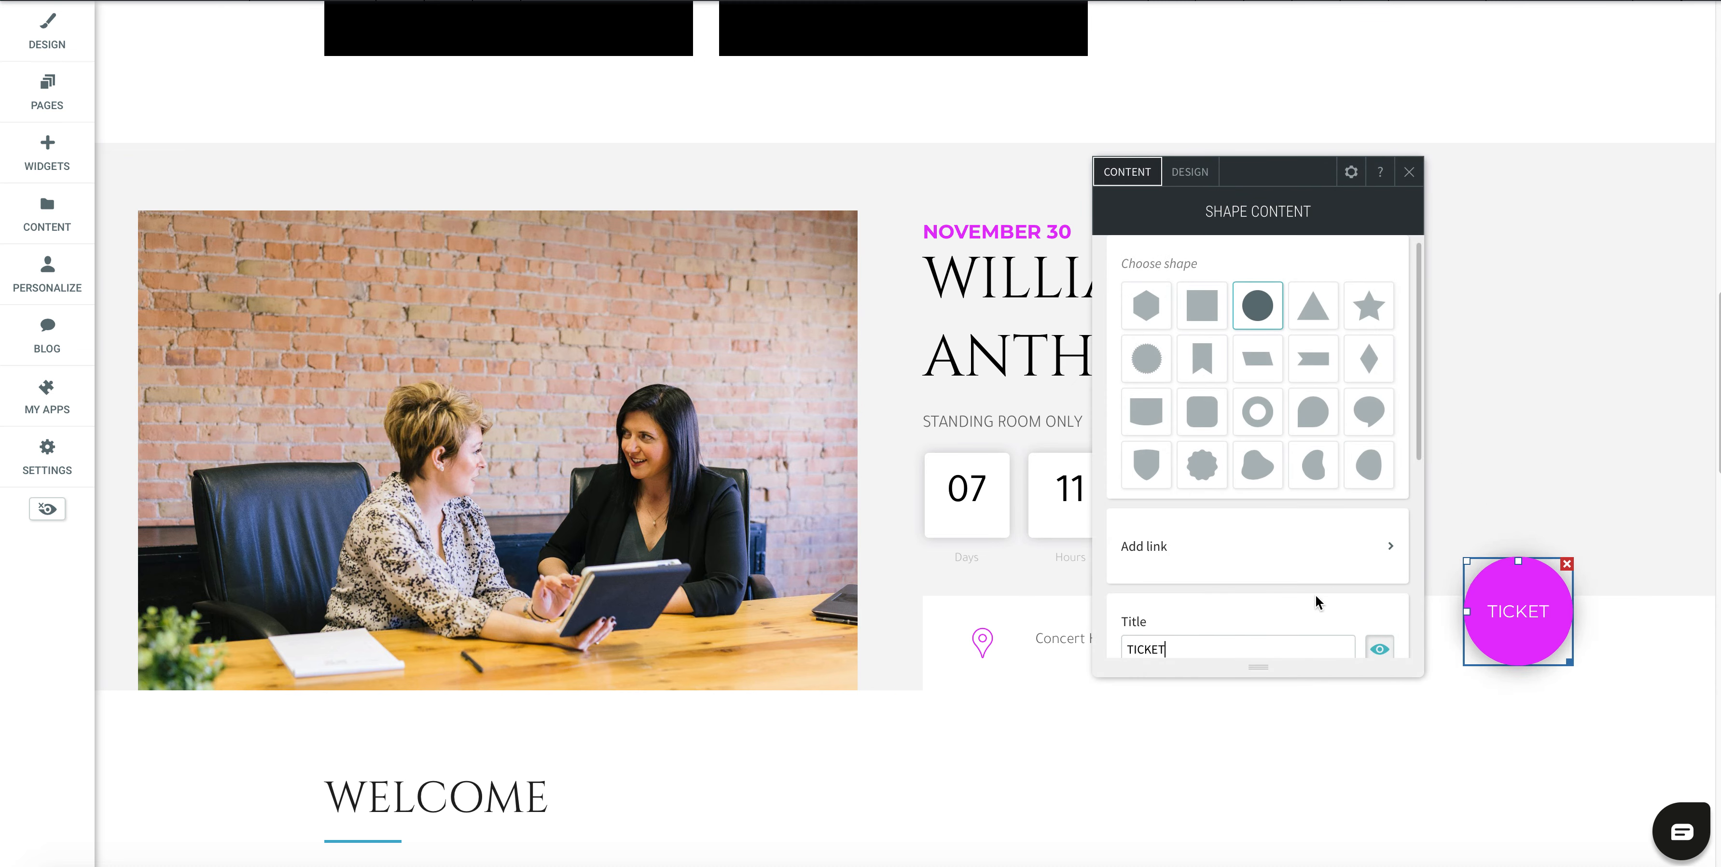
pyautogui.scroll(-5, 1203, 311)
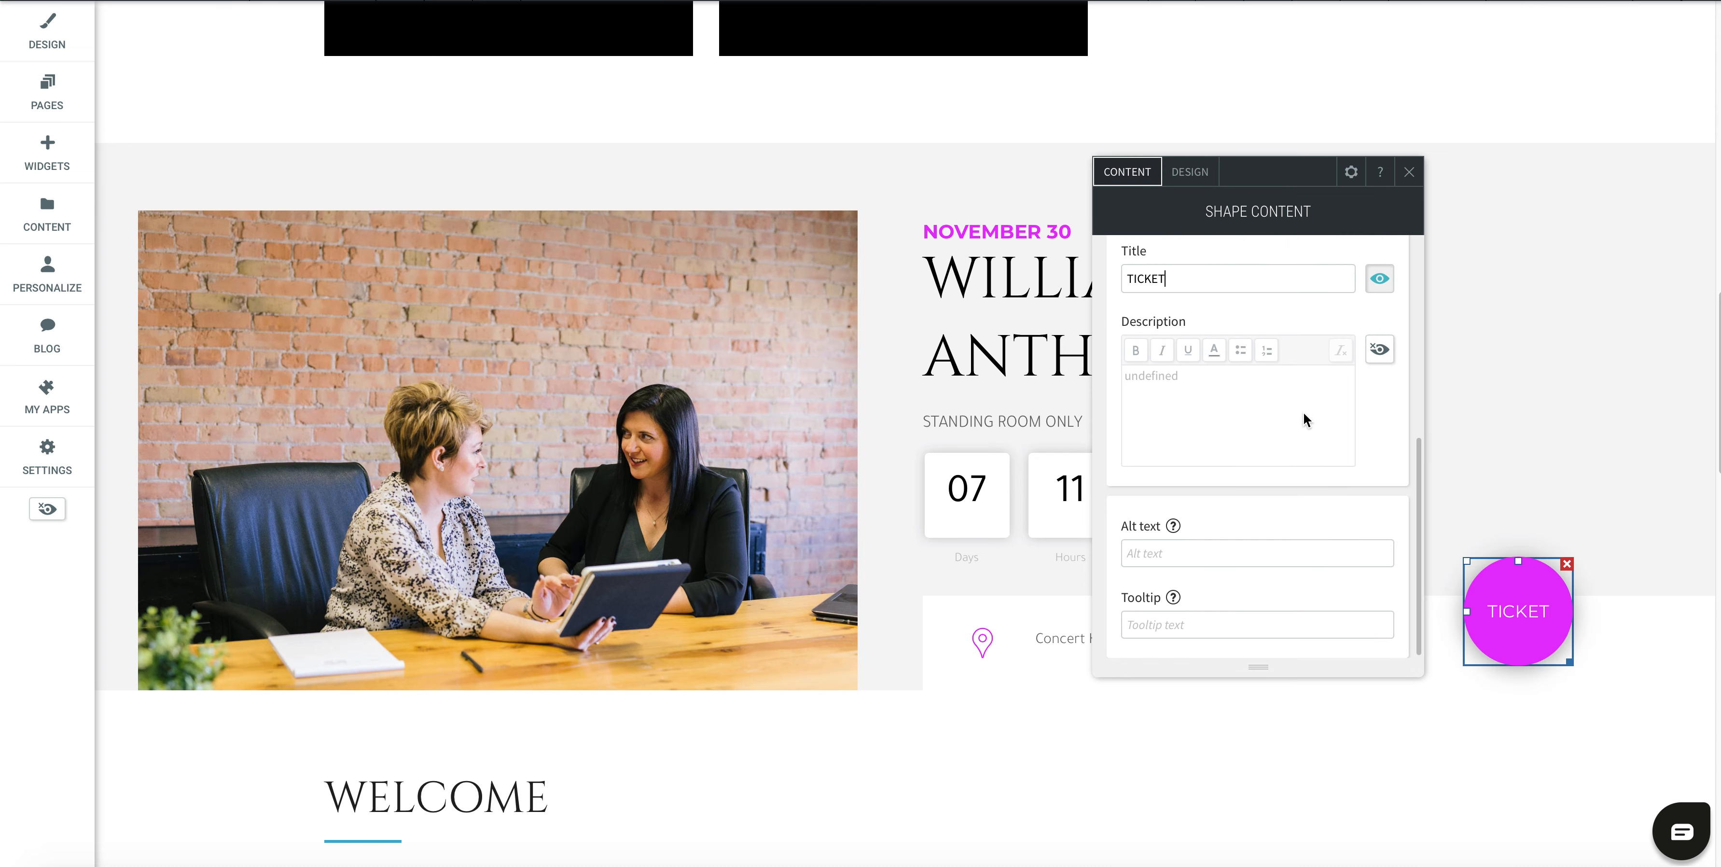
pyautogui.scroll(5, 1308, 433)
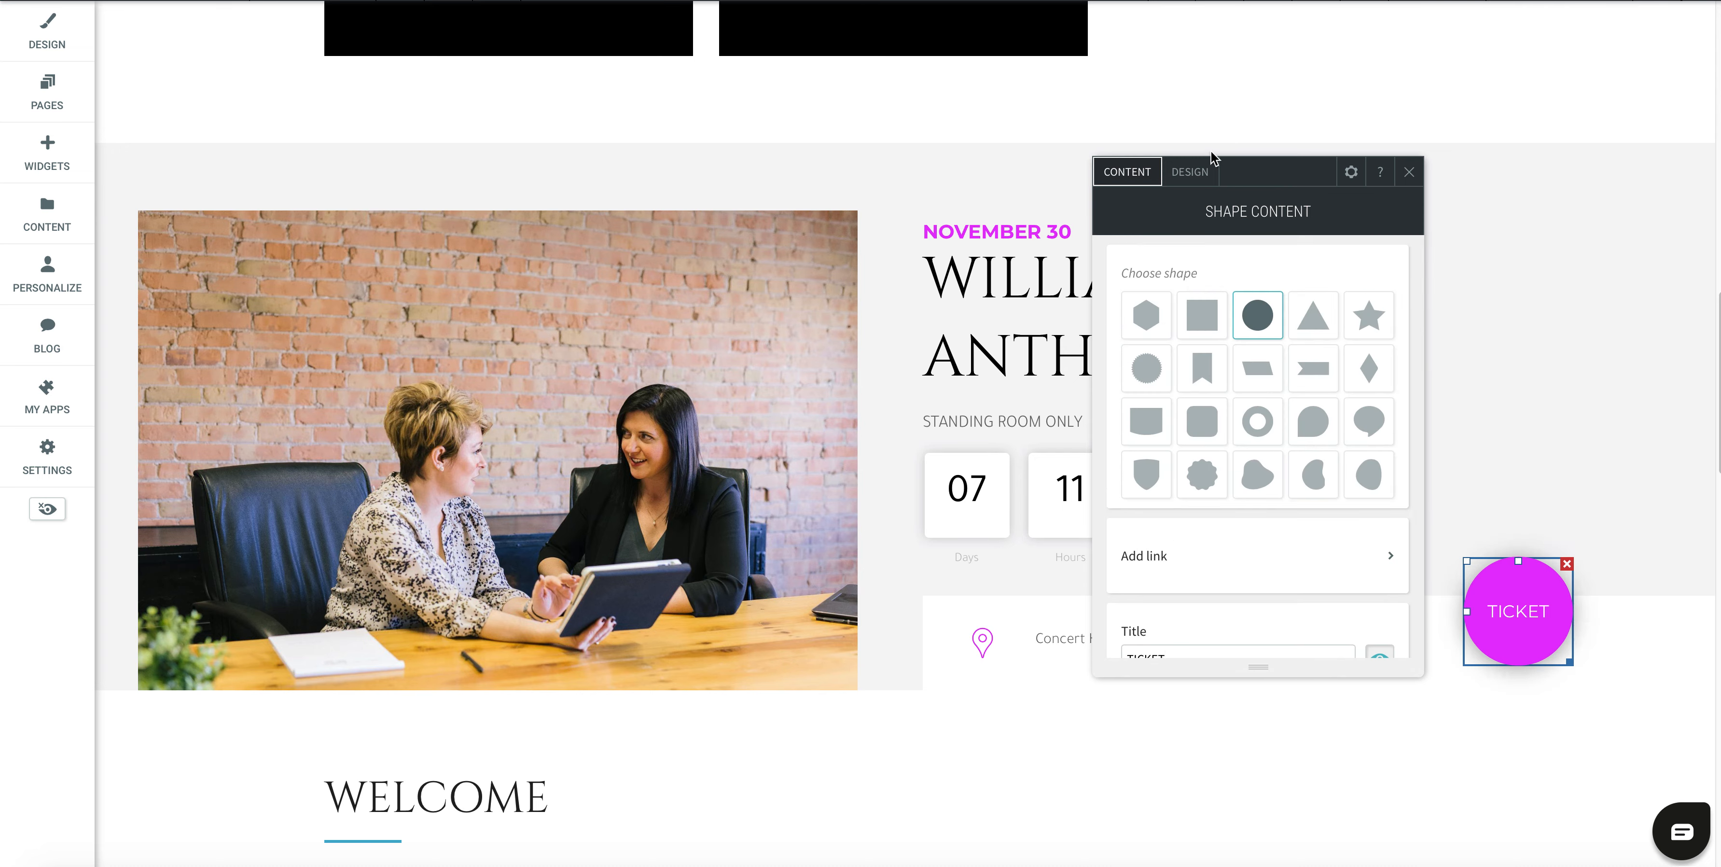
pyautogui.click(1191, 172)
pyautogui.scroll(-5, 1277, 394)
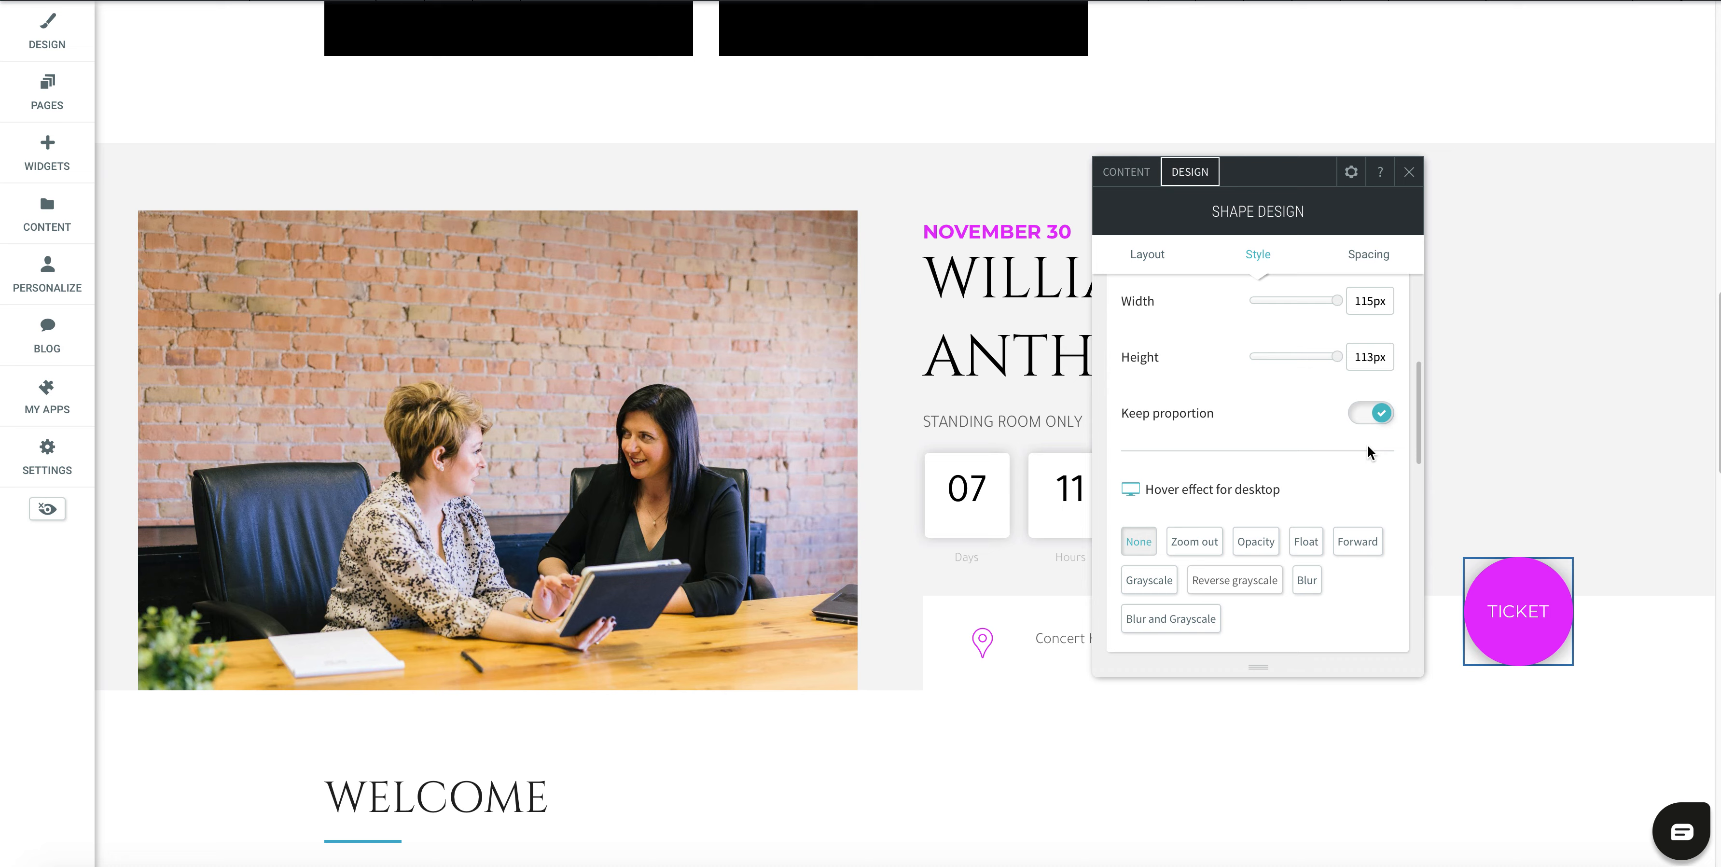
pyautogui.scroll(5, 1343, 421)
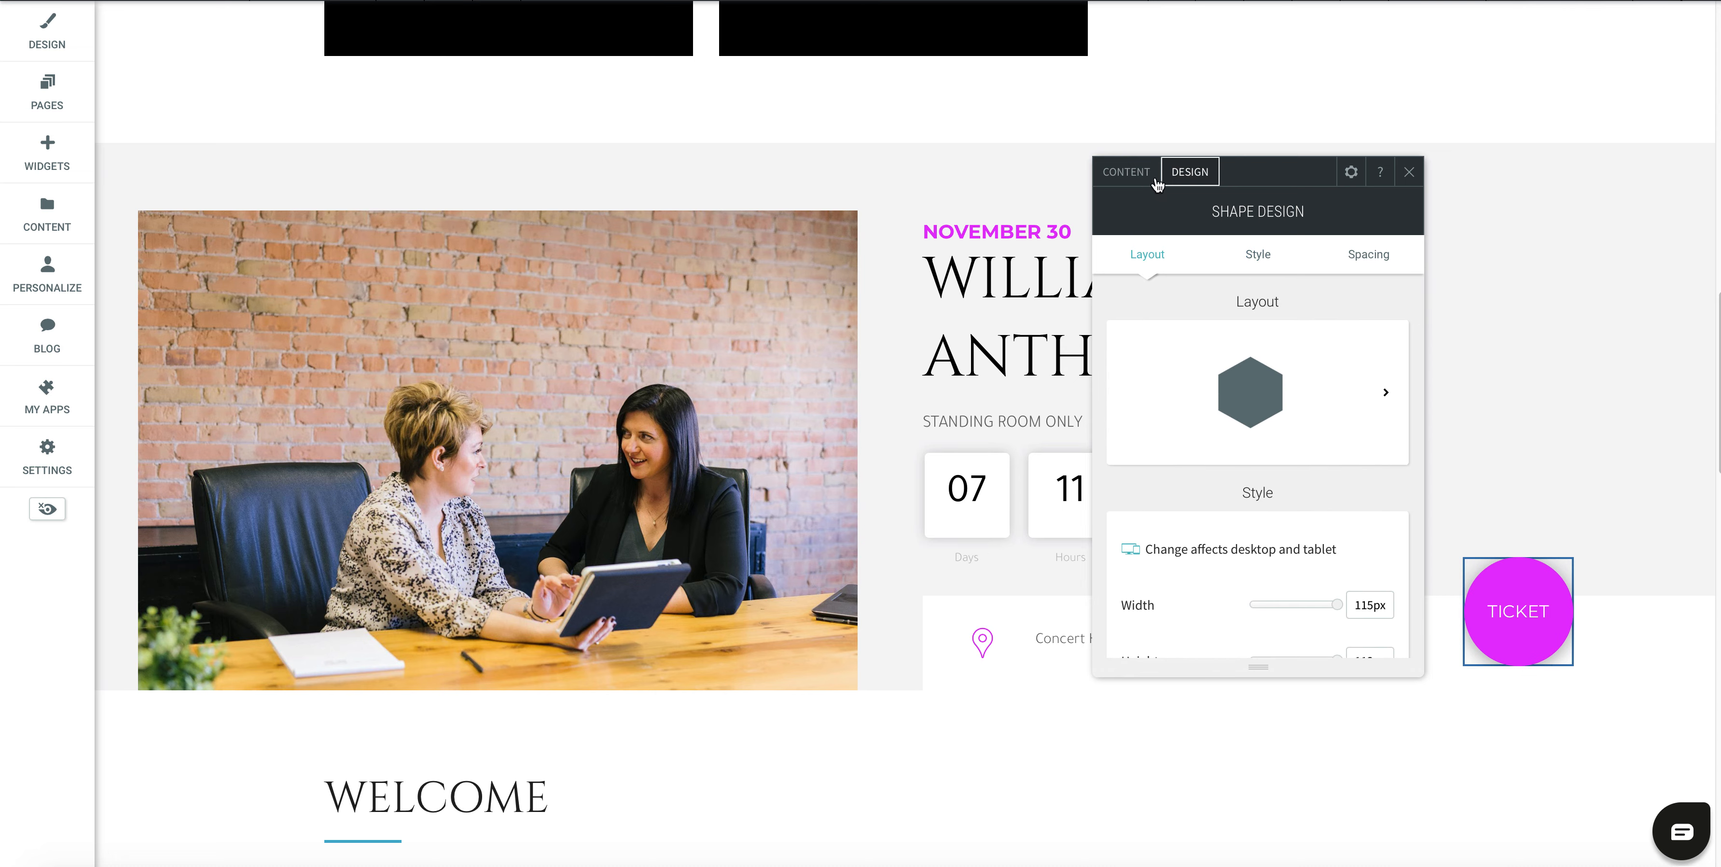
pyautogui.click(1136, 175)
pyautogui.scroll(-2, 1270, 401)
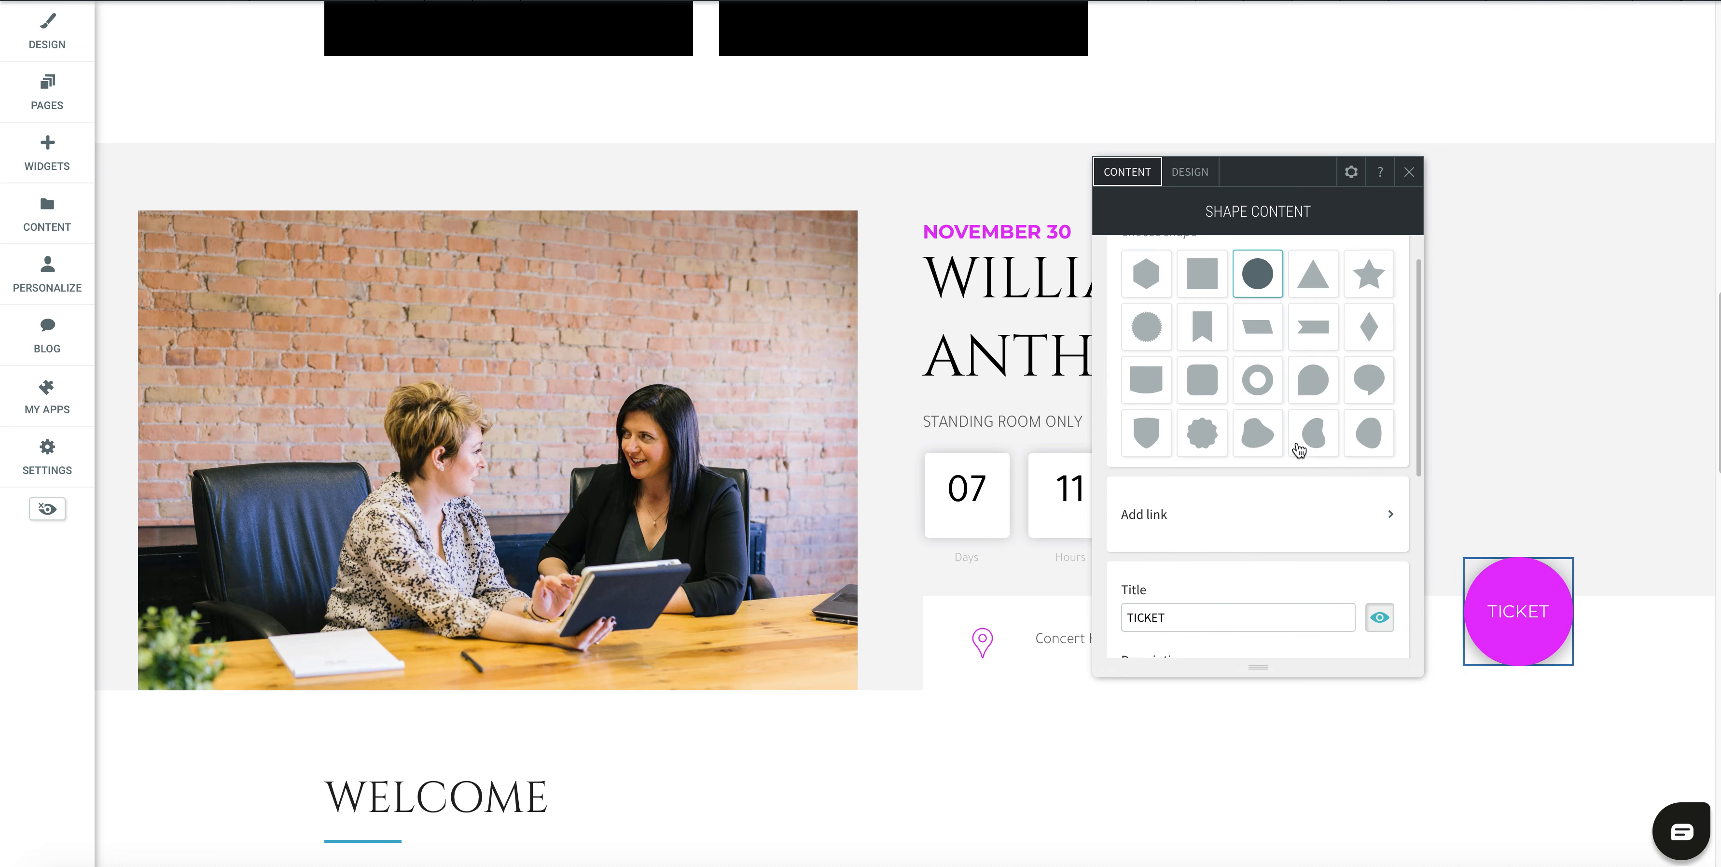
pyautogui.click(1360, 483)
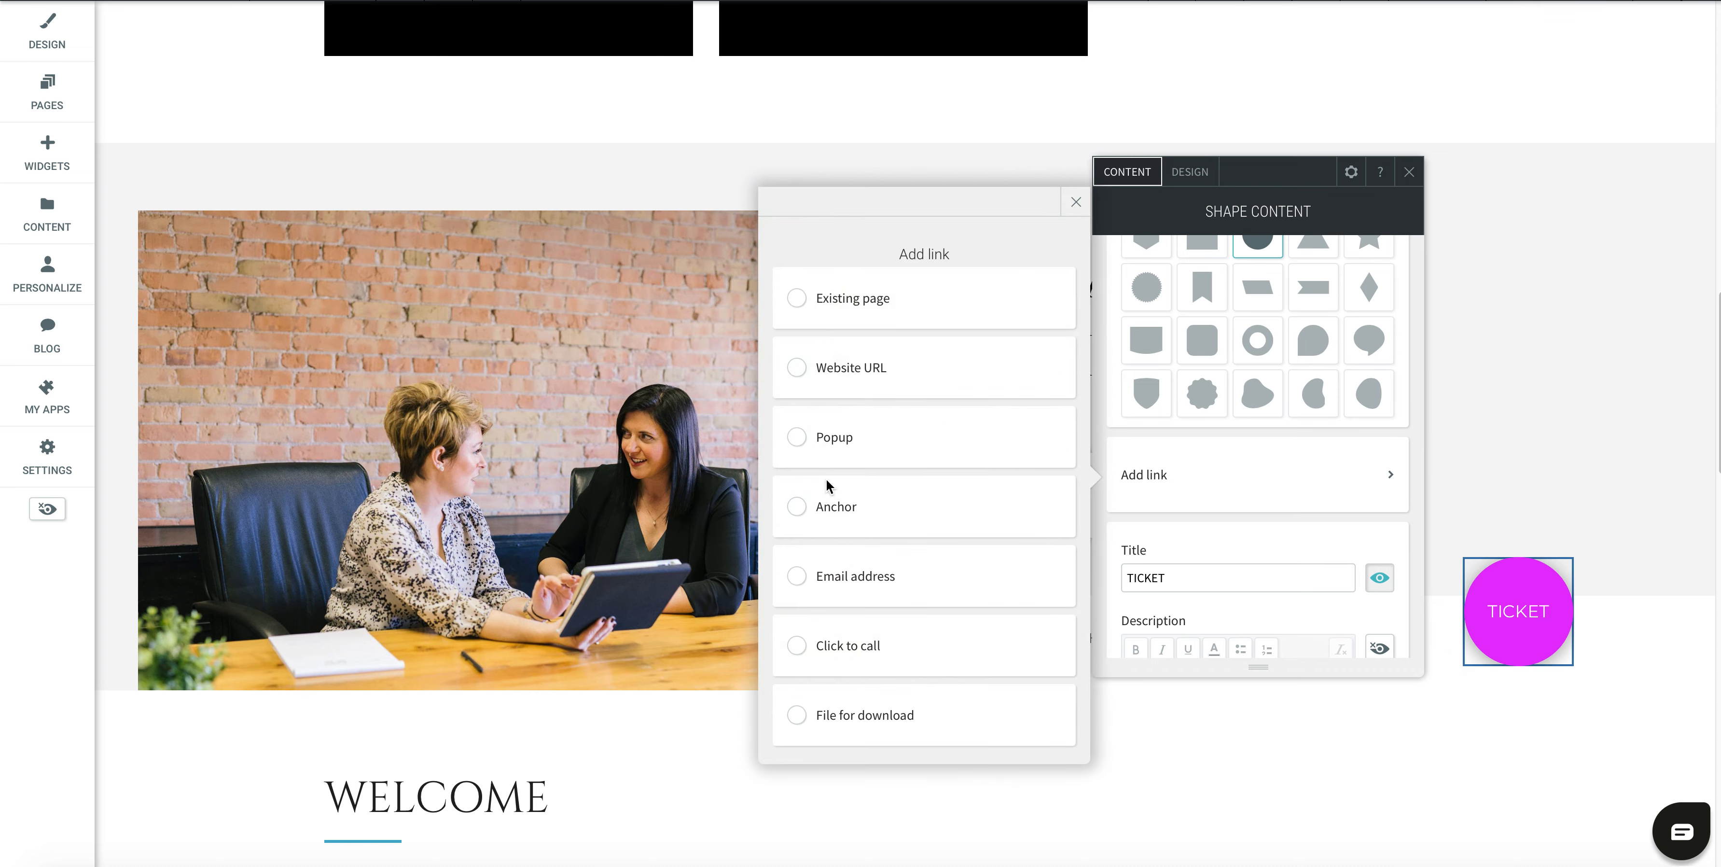
pyautogui.click(1076, 202)
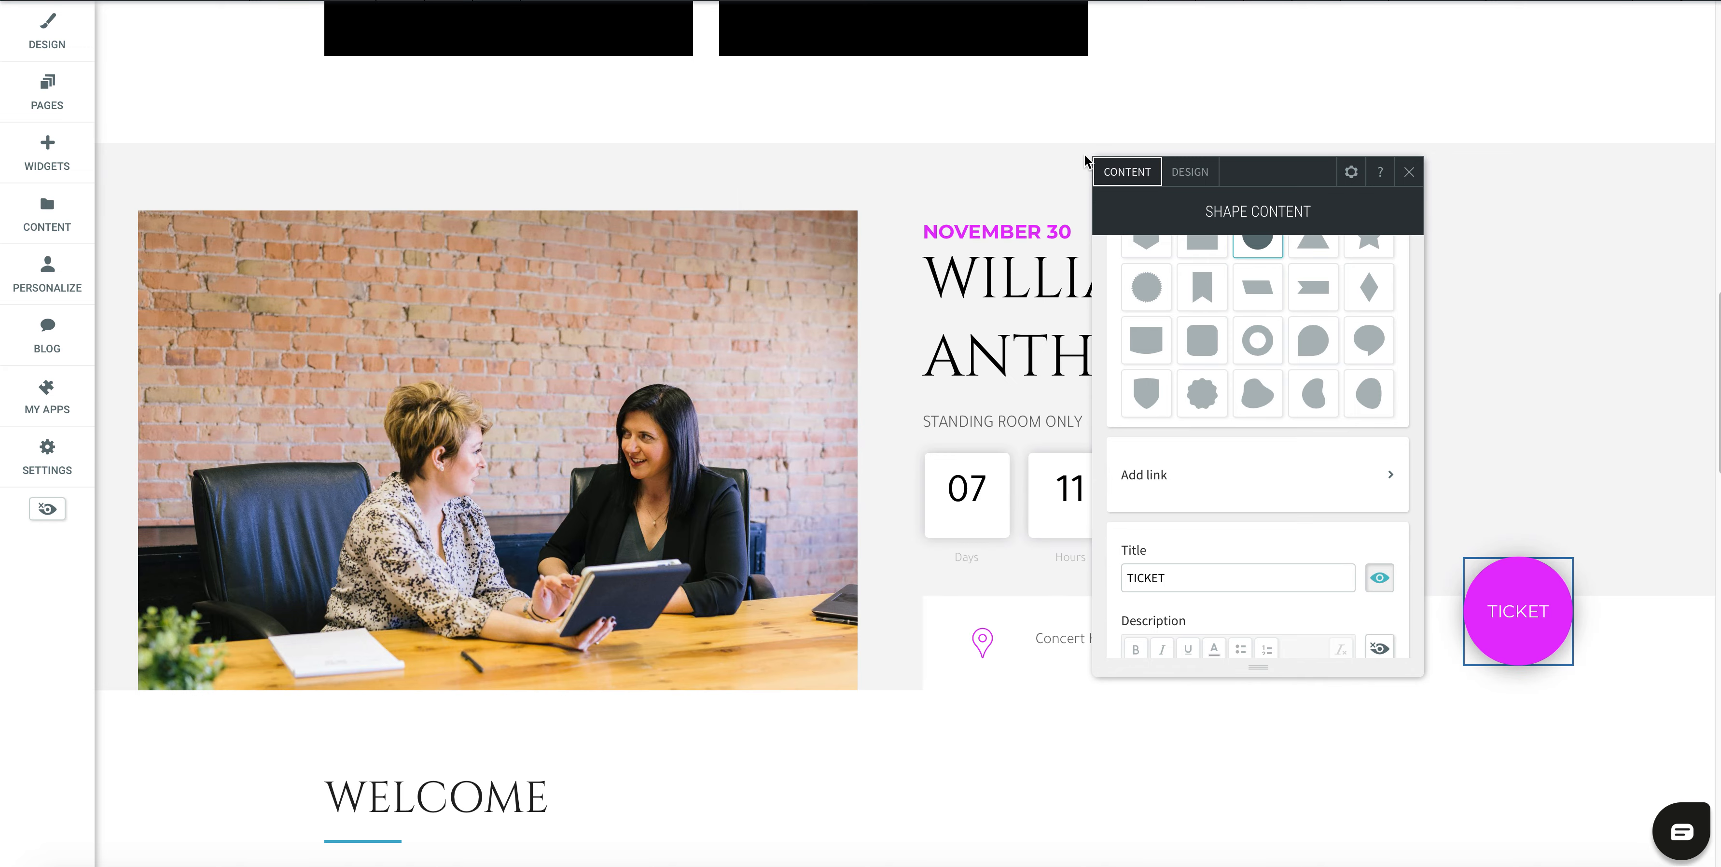
pyautogui.click(1409, 172)
# Browse the Coming Soon section templates for the spot between the countdown section and Welcome.
pyautogui.scroll(-5, 898, 487)
pyautogui.scroll(-4, 898, 487)
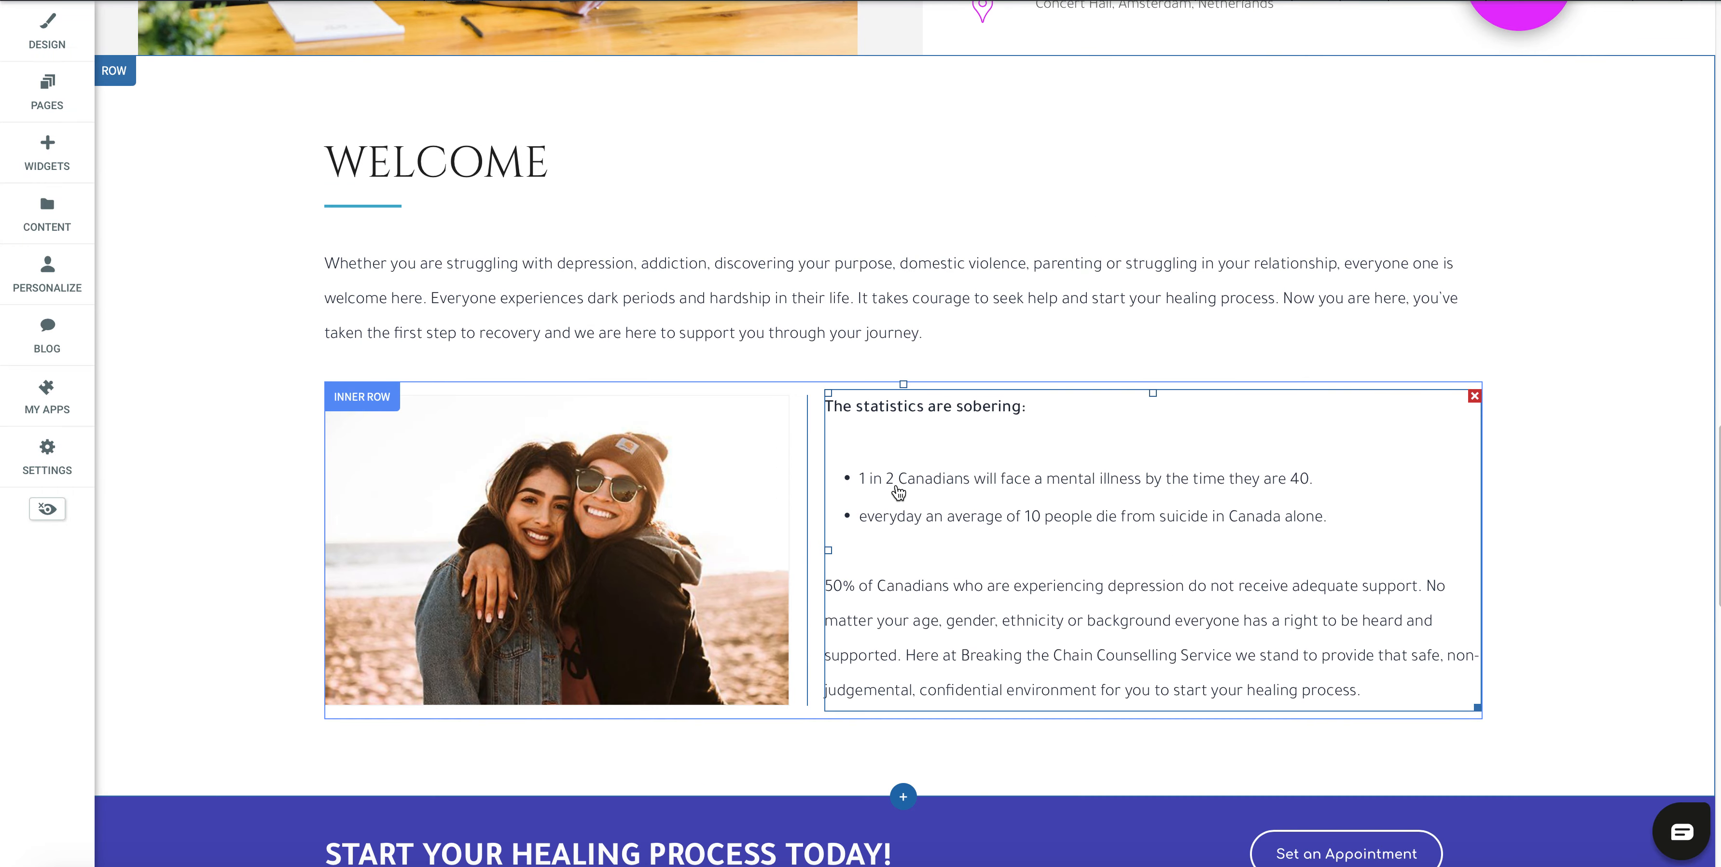
pyautogui.scroll(10, 898, 489)
pyautogui.scroll(-5, 896, 492)
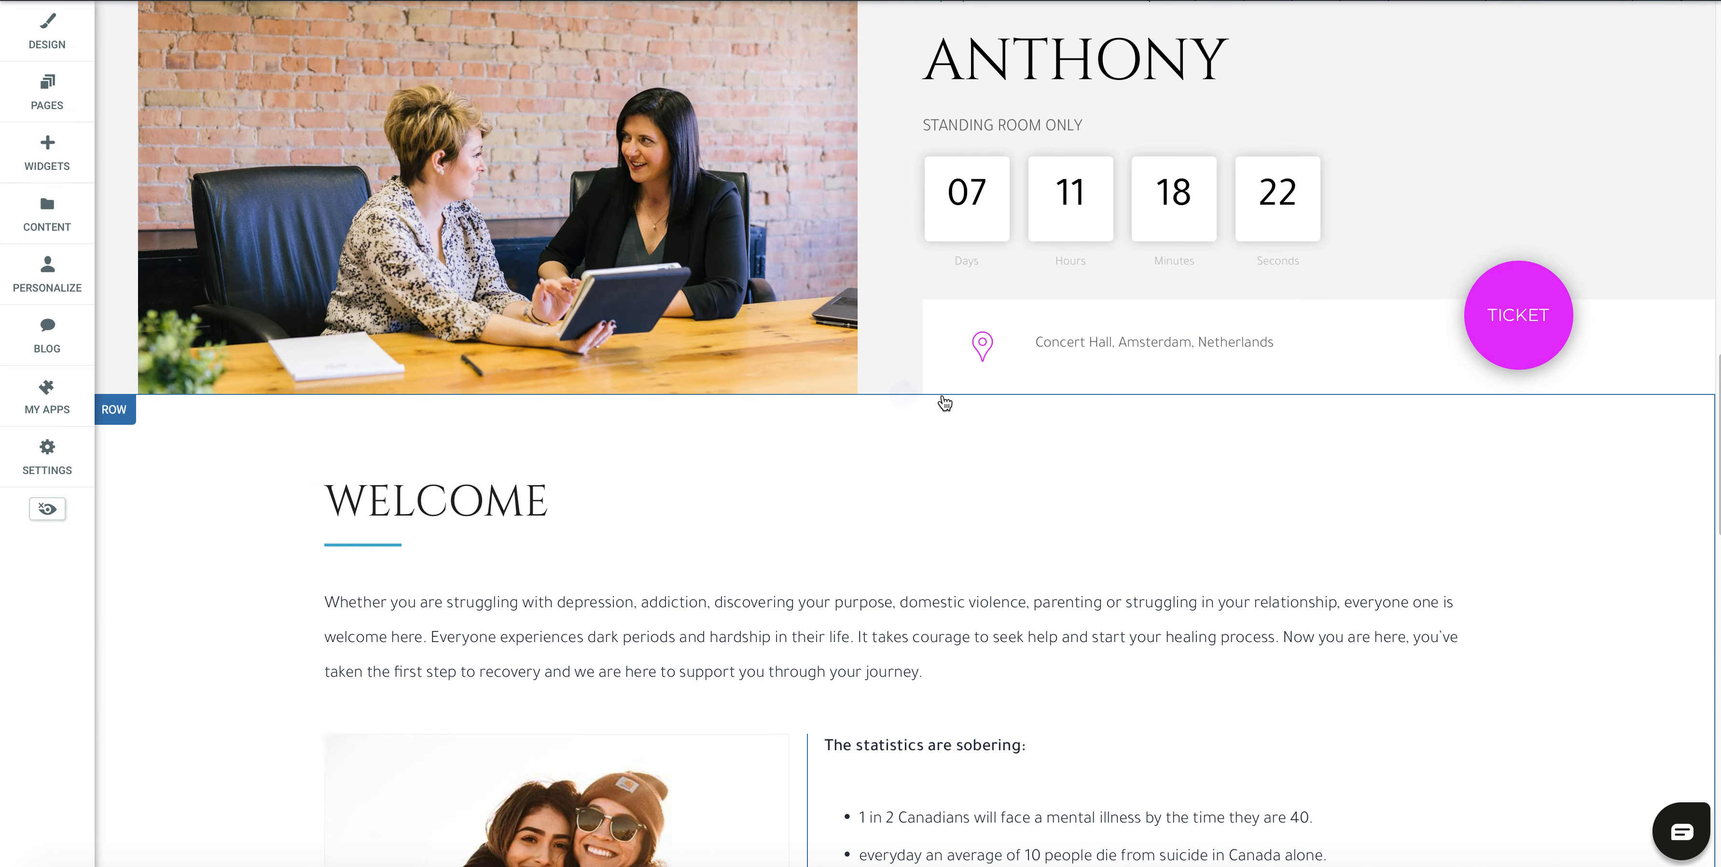
pyautogui.moveTo(909, 397)
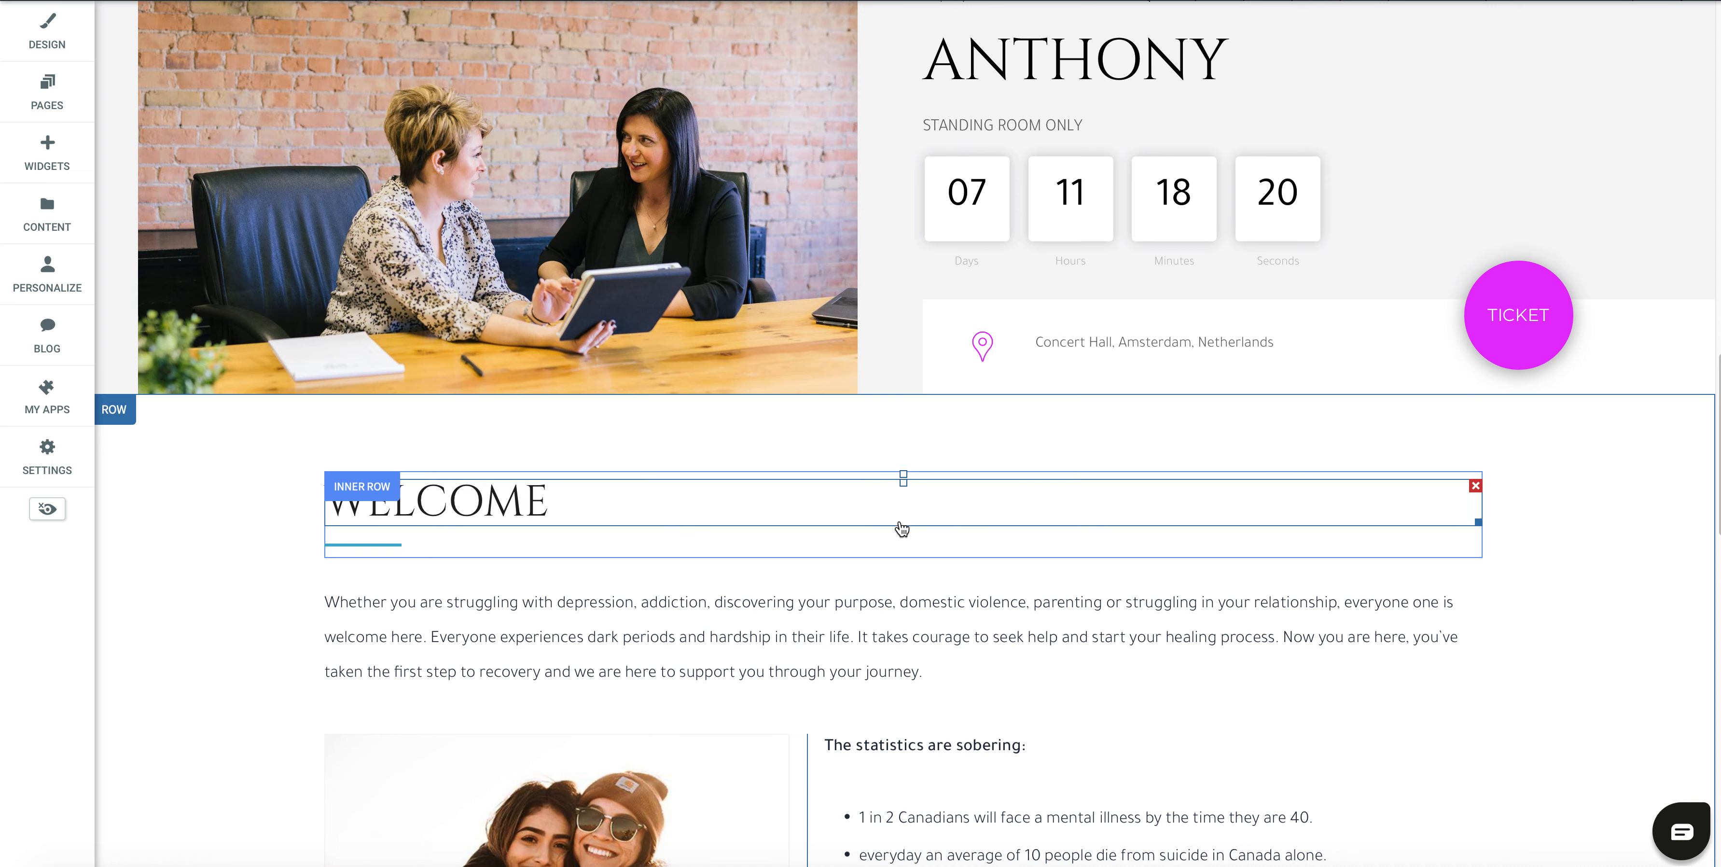
pyautogui.click(901, 395)
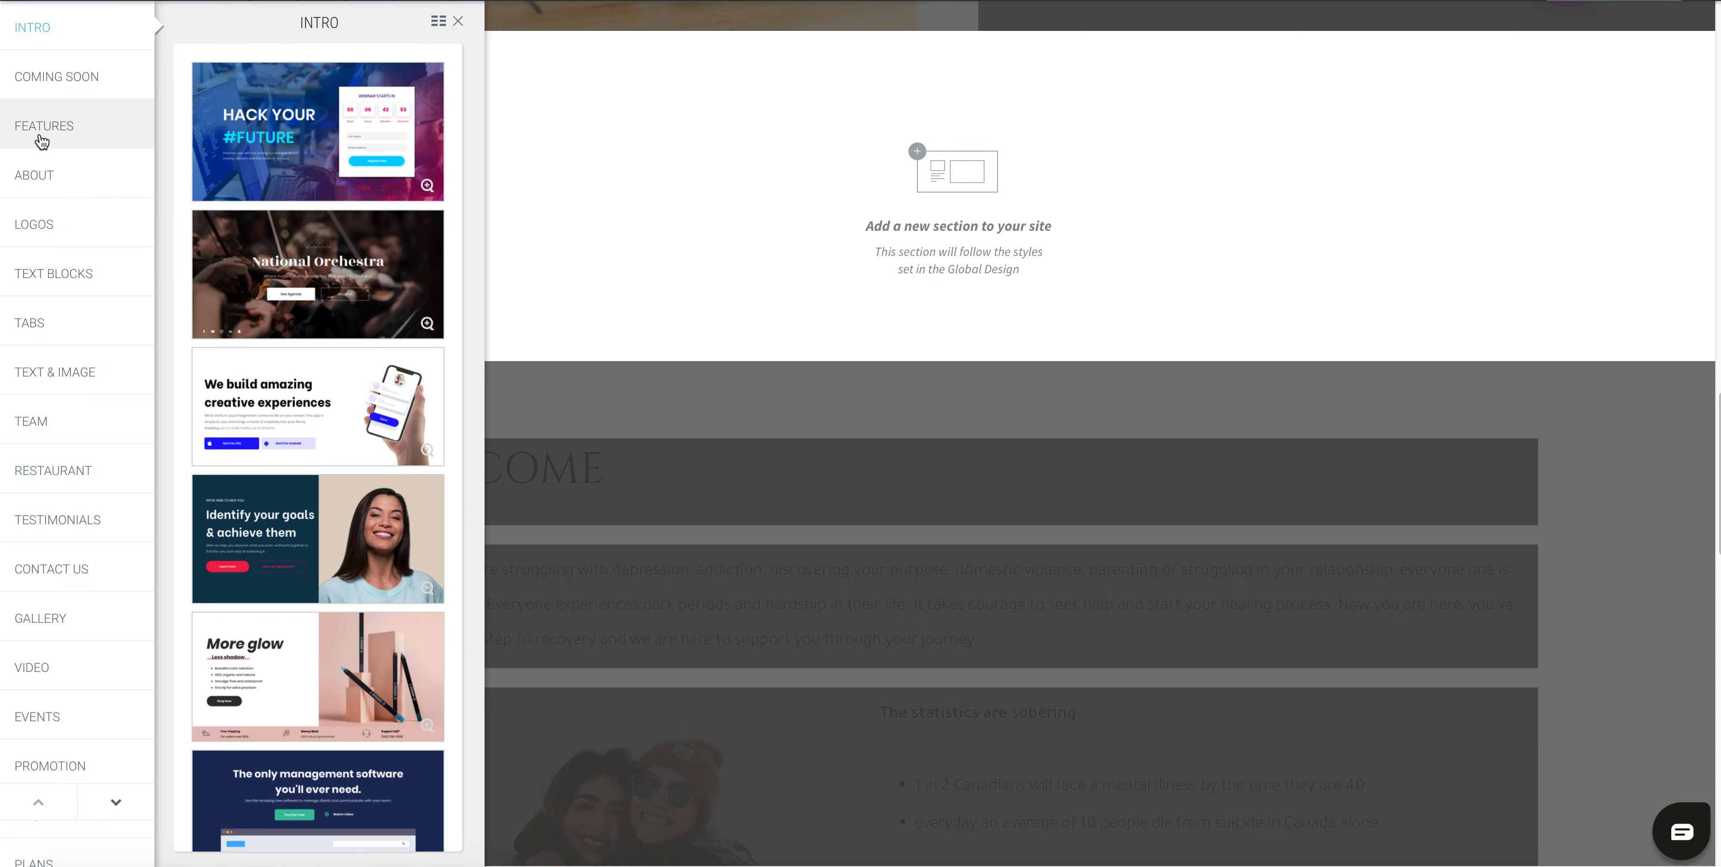
pyautogui.click(40, 84)
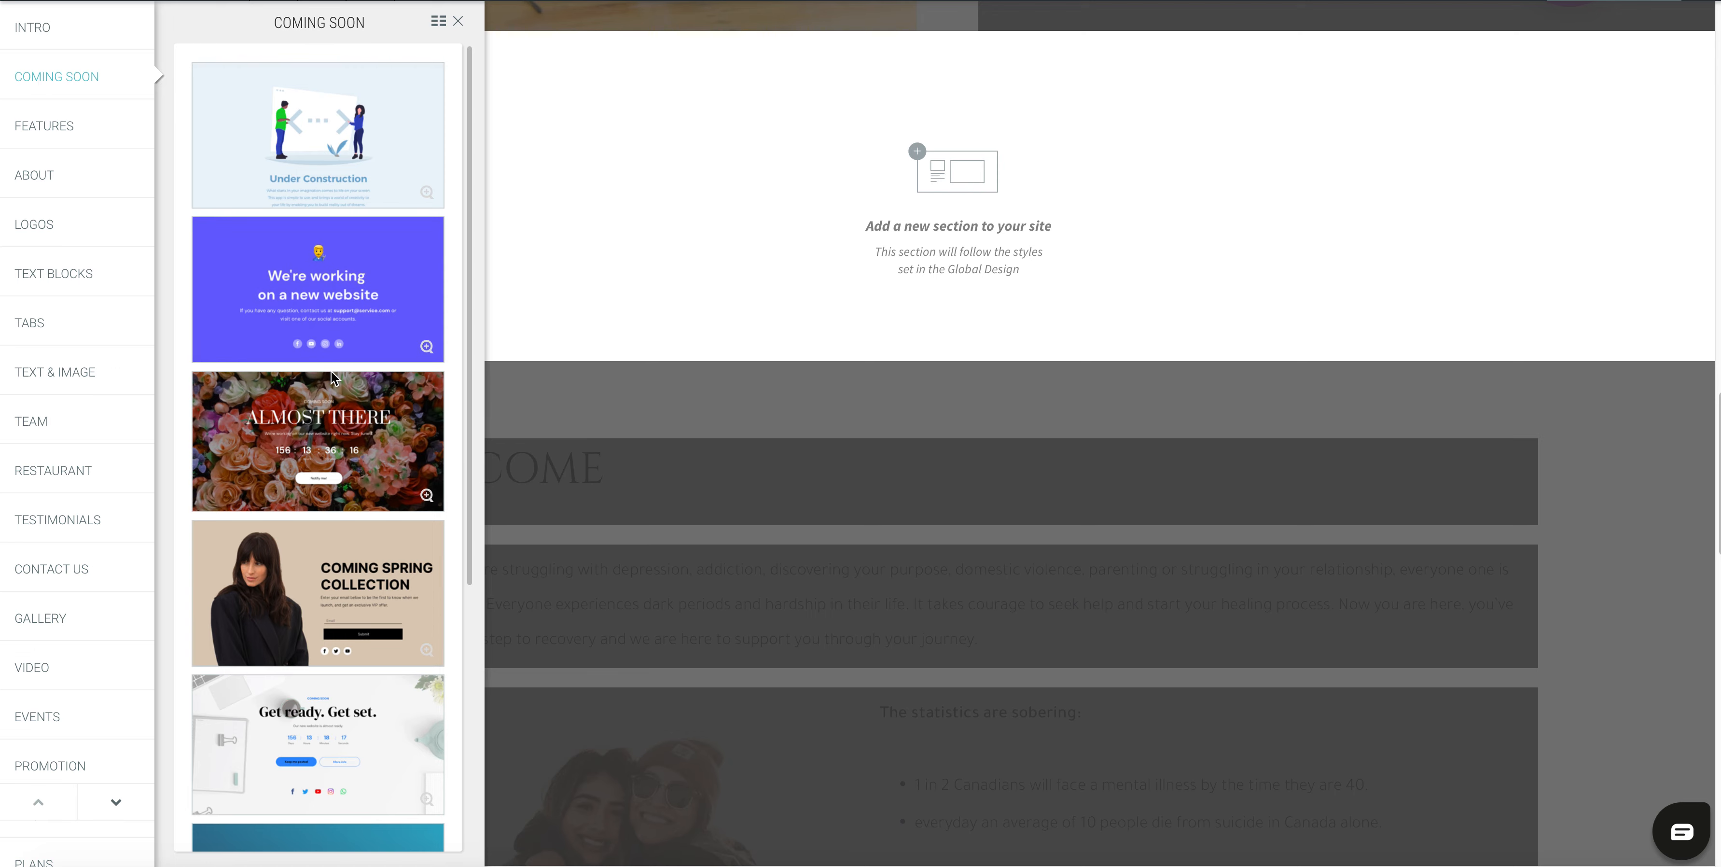
pyautogui.scroll(-5, 334, 380)
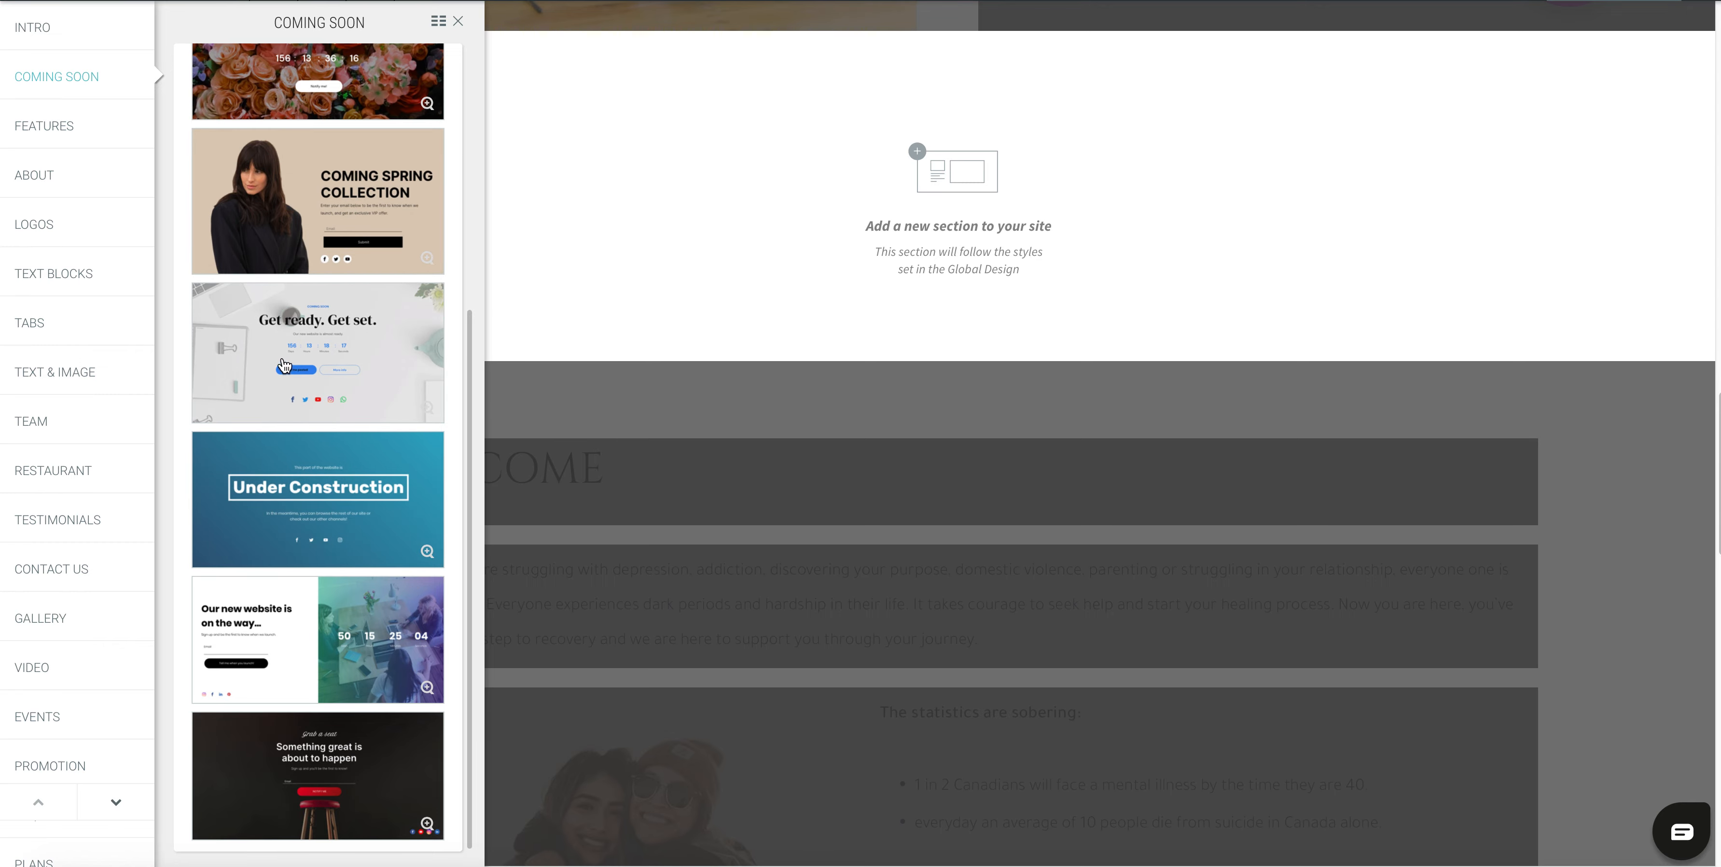
pyautogui.click(254, 363)
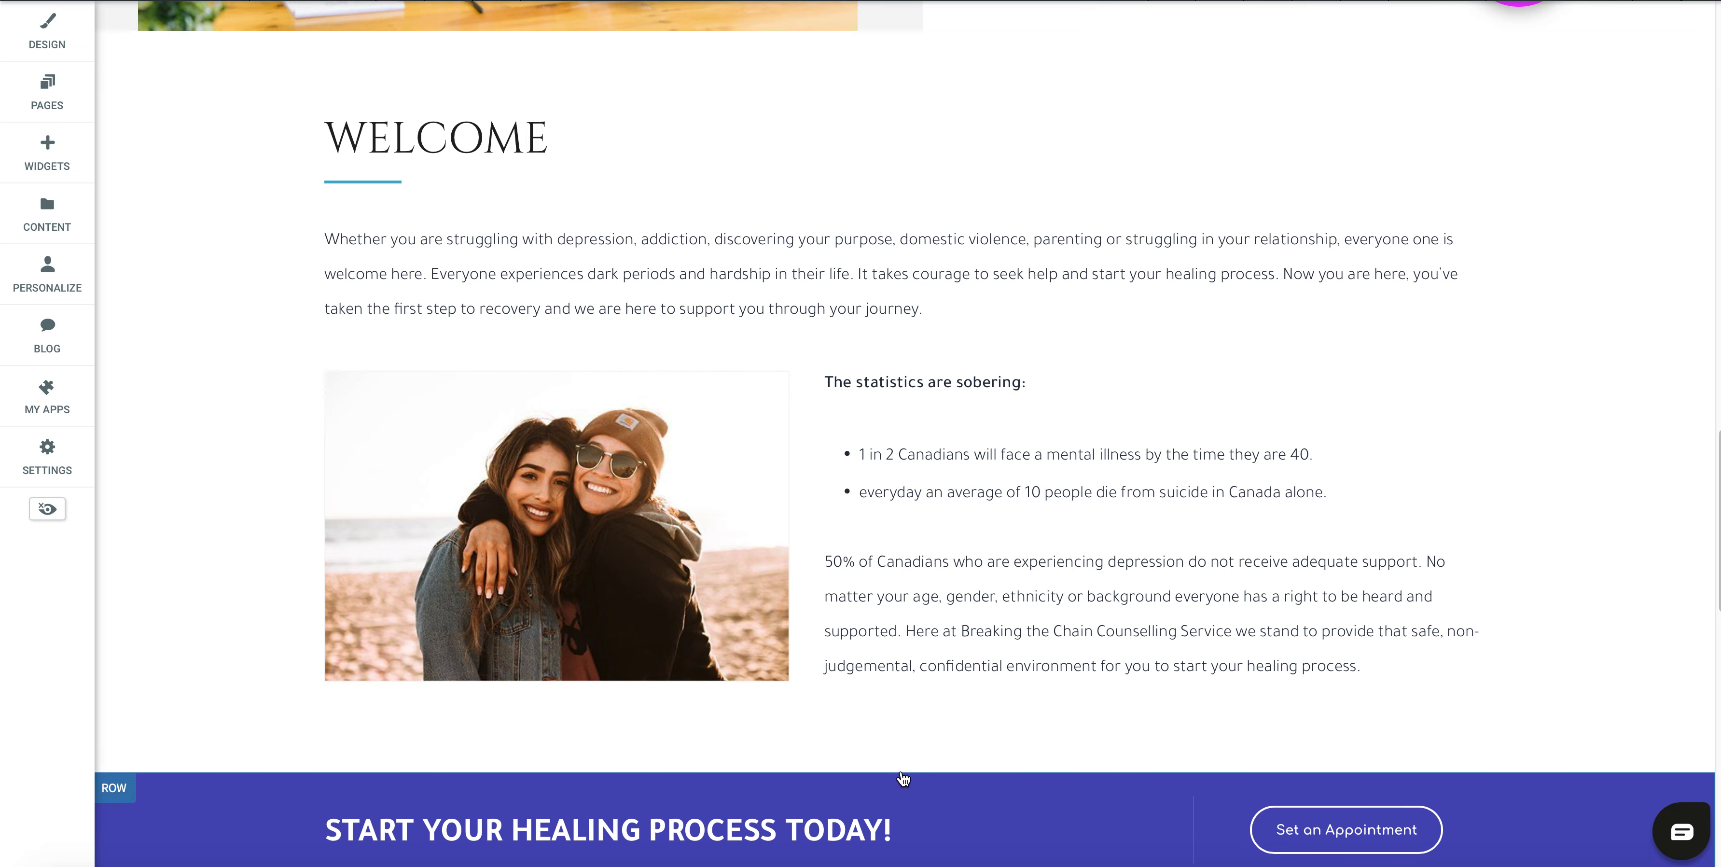
# Add the "Why people believe in us" Testimonials section between the Welcome section and the "Start your healing process today!" row.
pyautogui.click(903, 773)
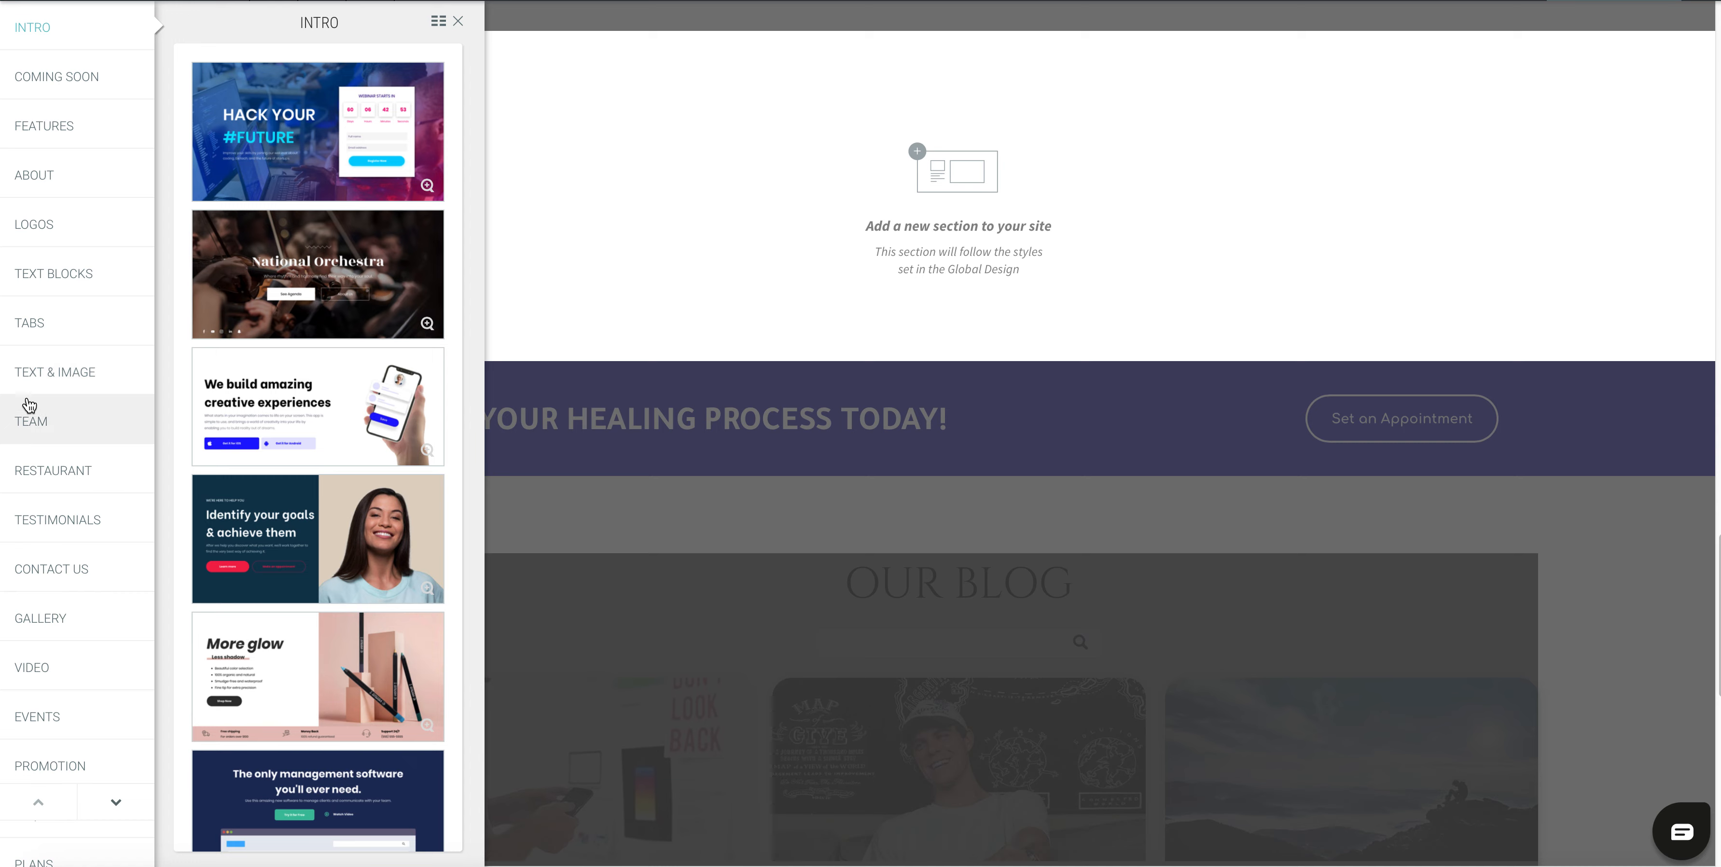
pyautogui.click(57, 521)
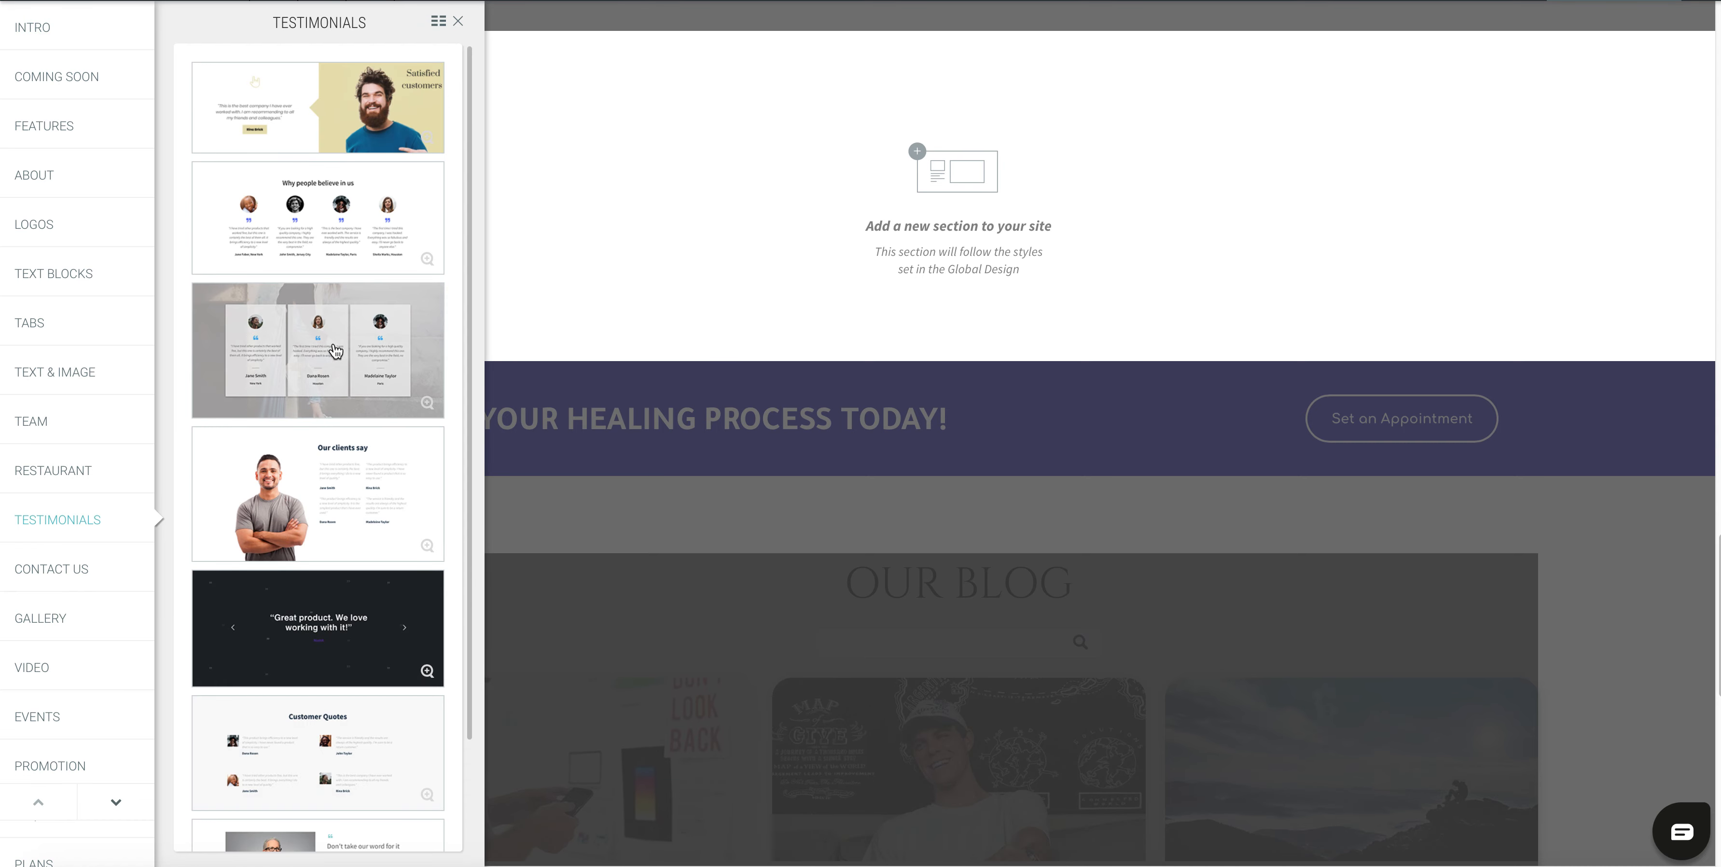
pyautogui.click(316, 238)
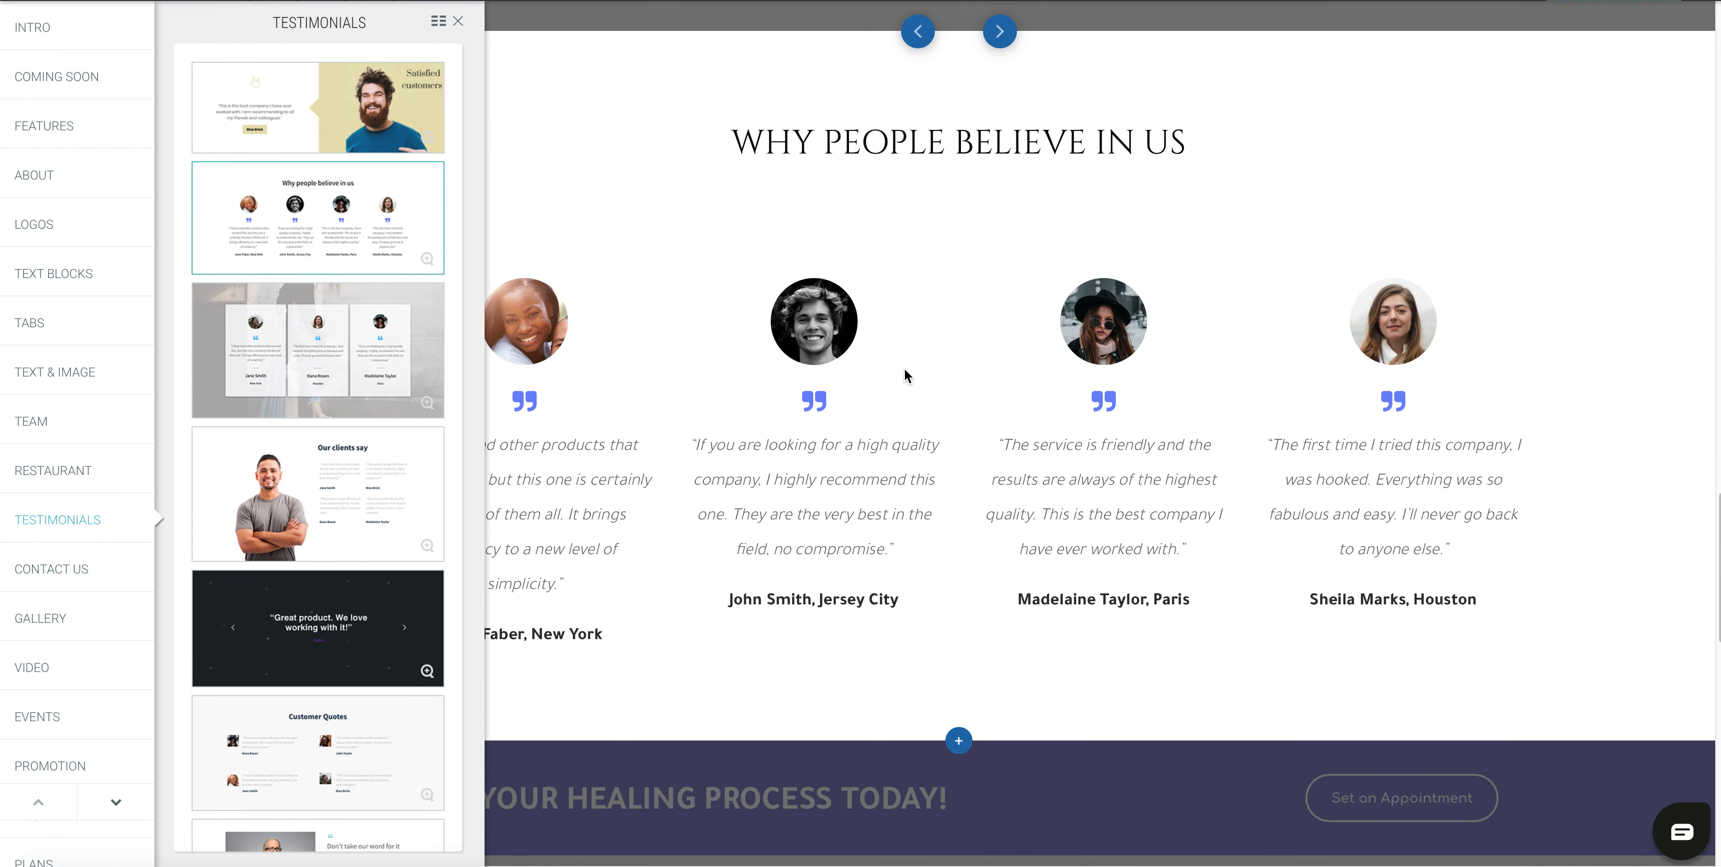
pyautogui.click(459, 24)
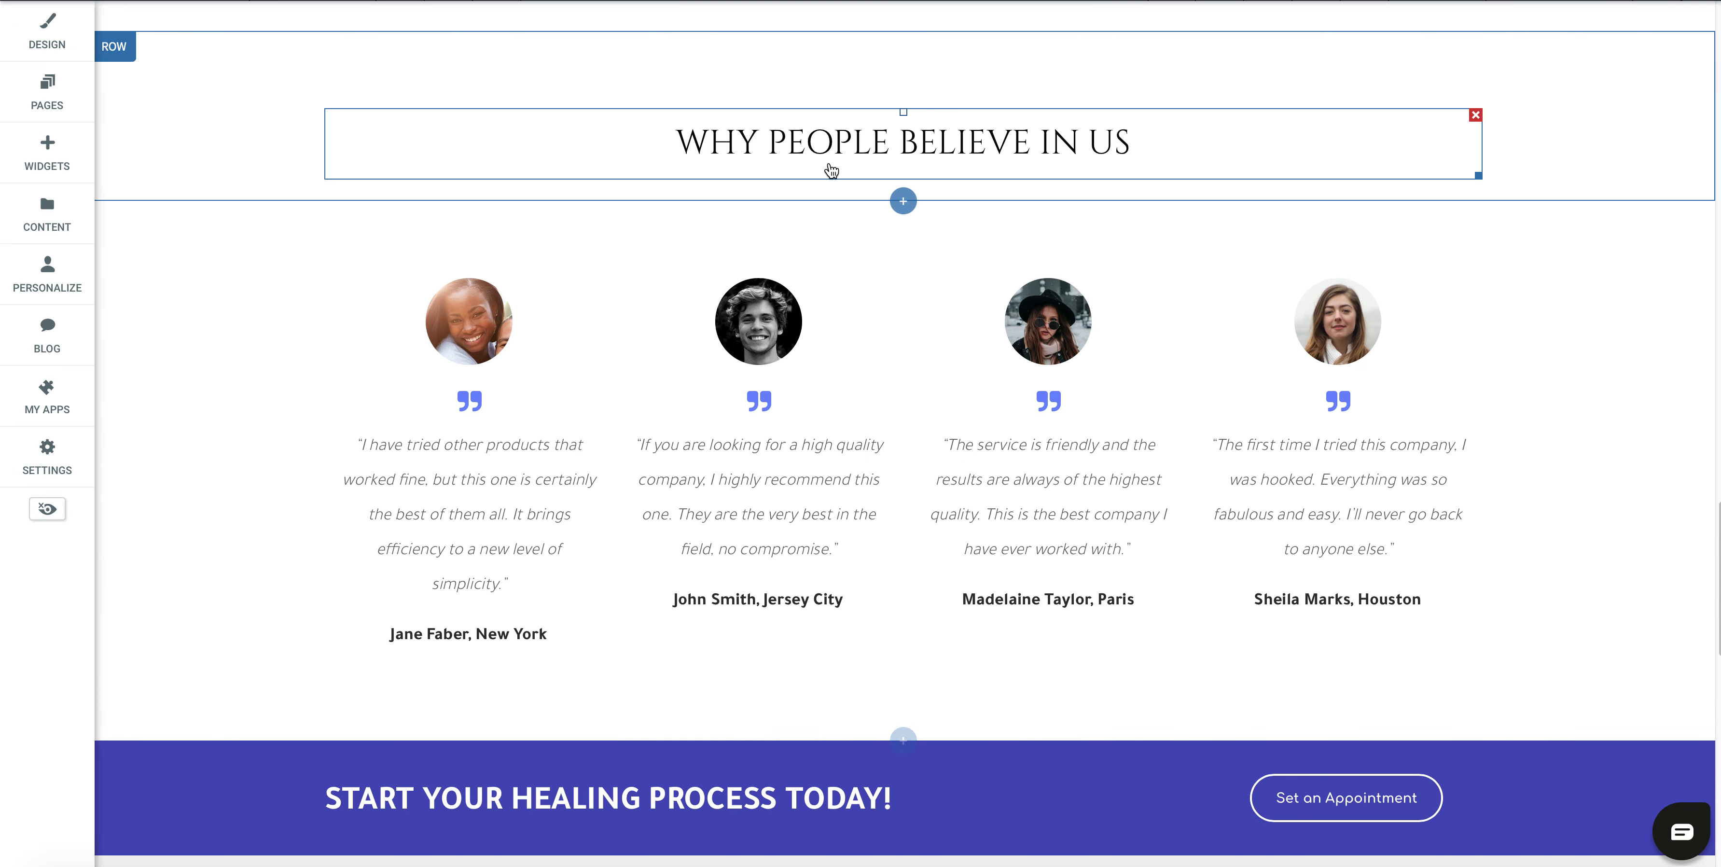
# Examine the text options of the testimonials heading and first quote, and the testimonials row's options for hiding it on a device.
pyautogui.click(841, 134)
pyautogui.tripleClick(837, 141)
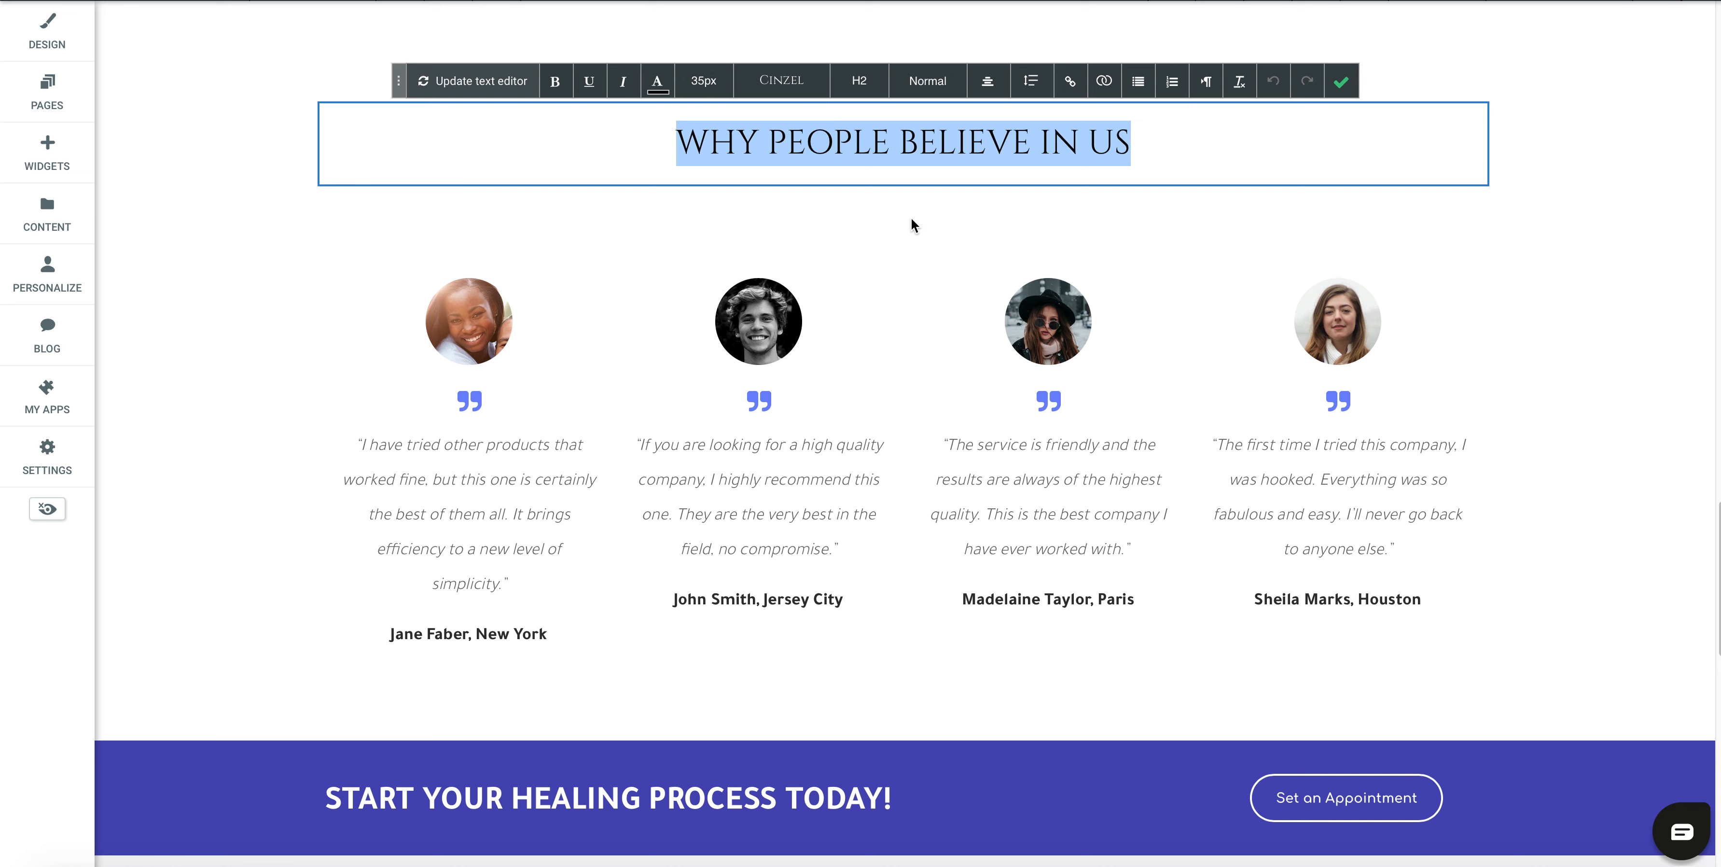
pyautogui.click(449, 511)
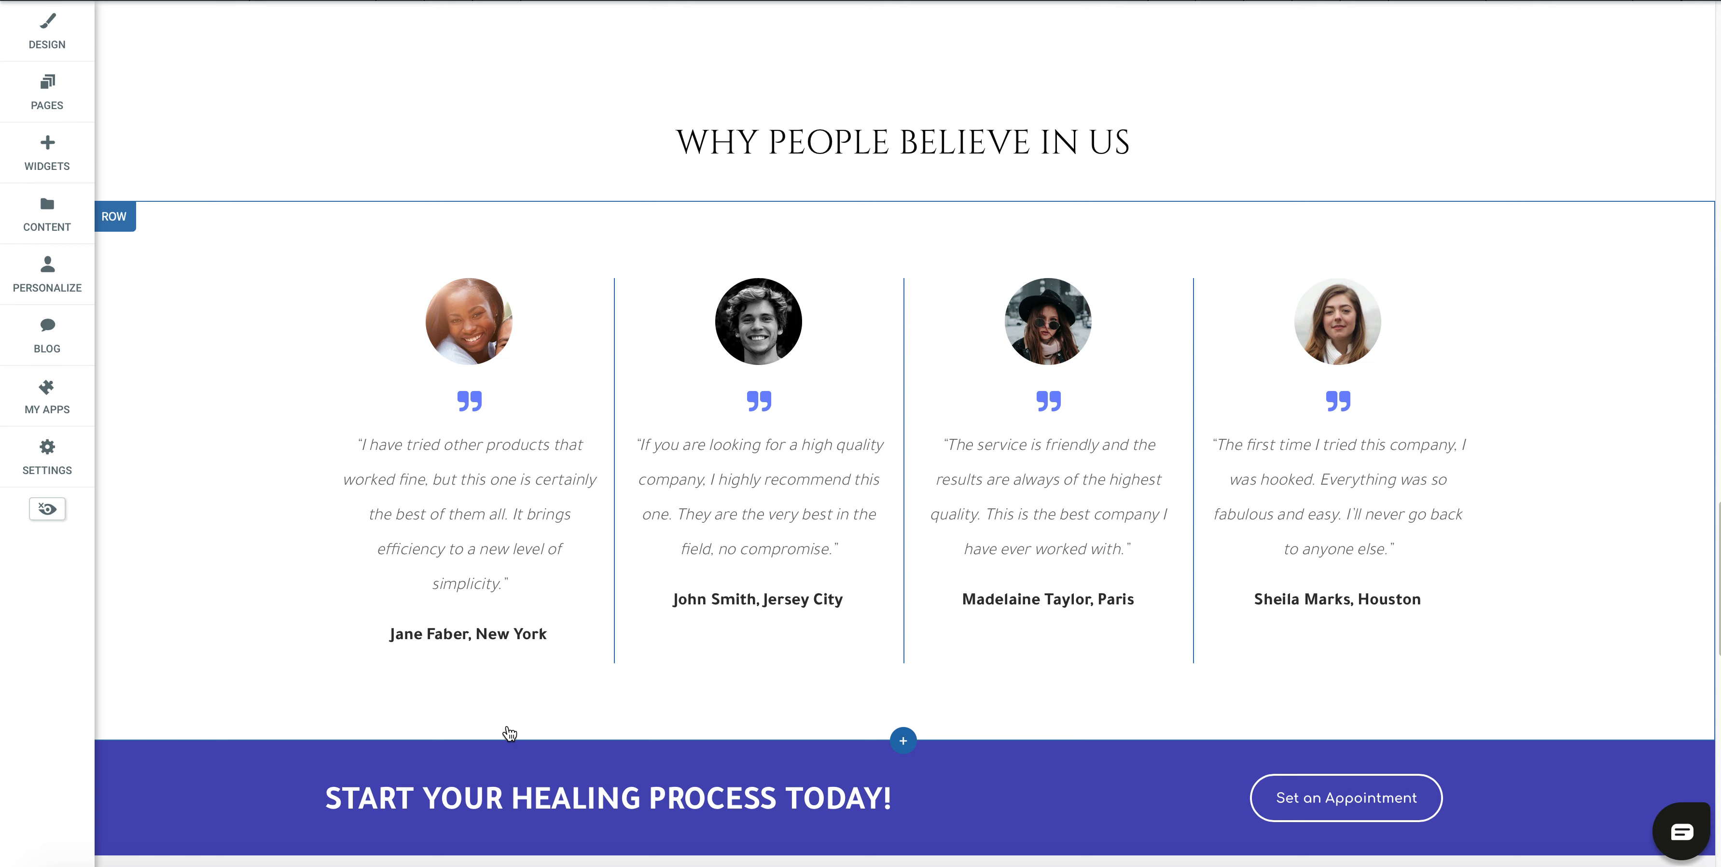
pyautogui.scroll(-2, 1020, 668)
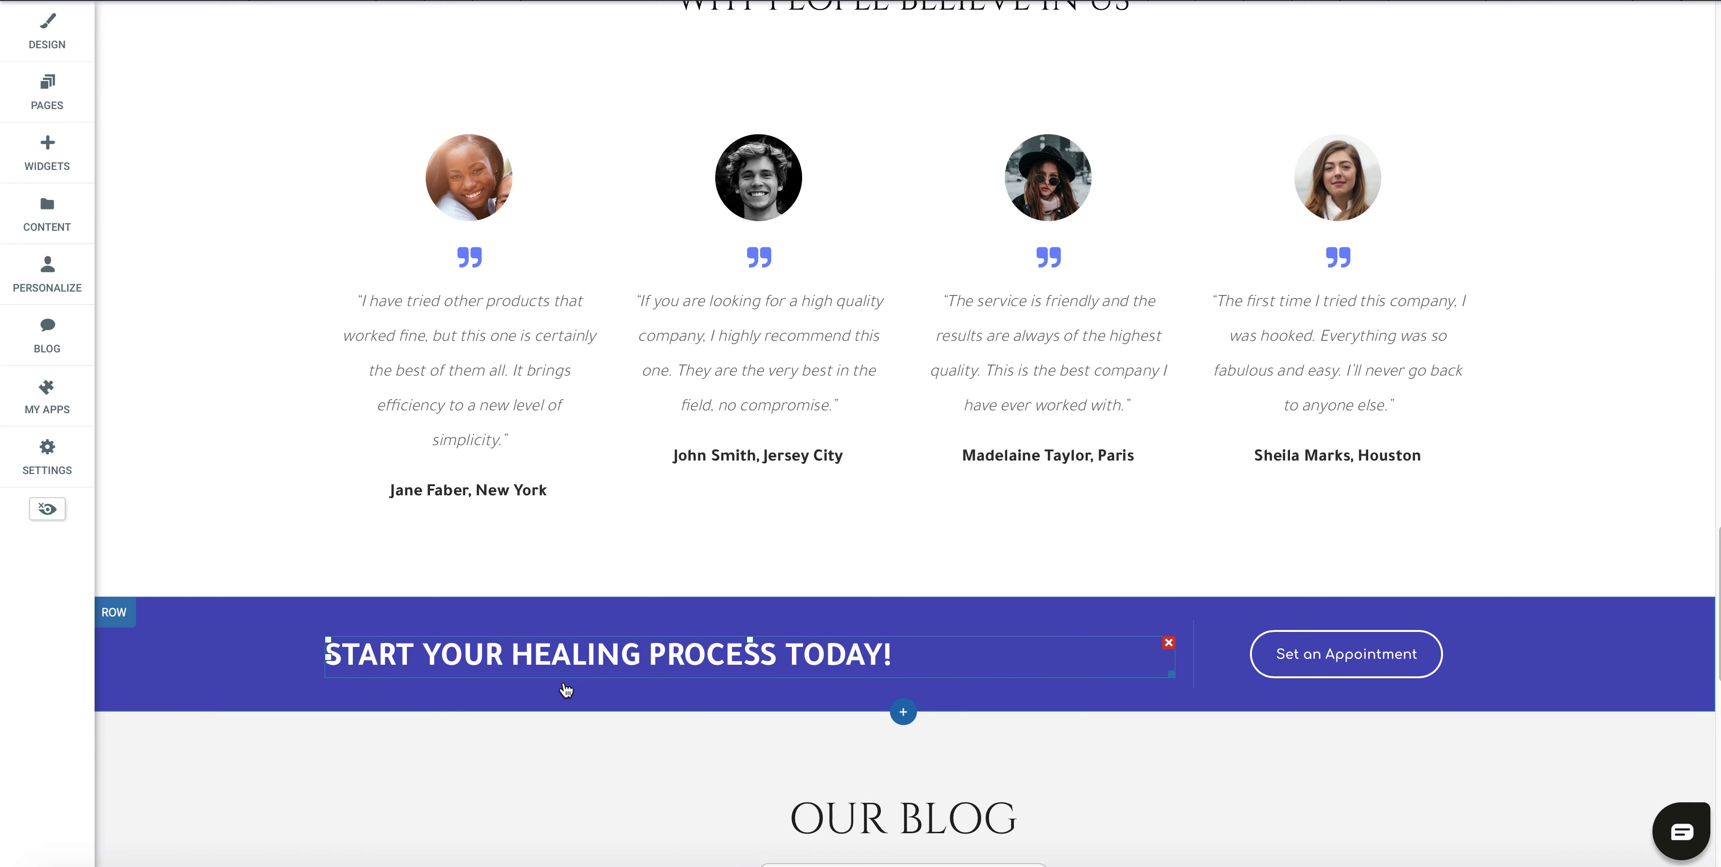
pyautogui.scroll(4, 1363, 670)
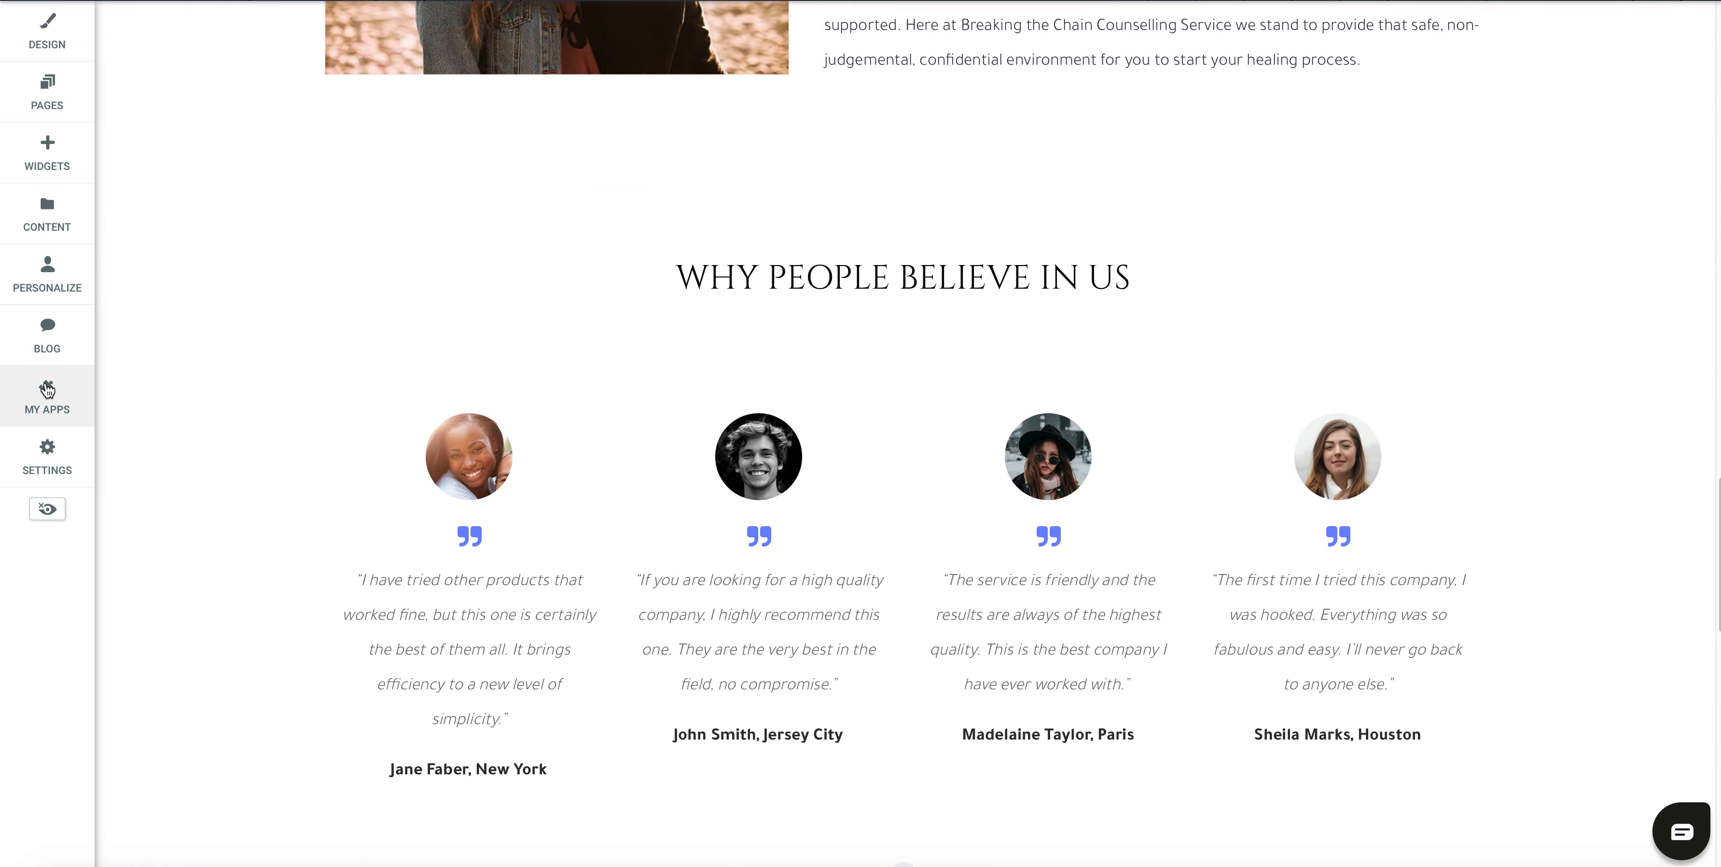
pyautogui.click(116, 352)
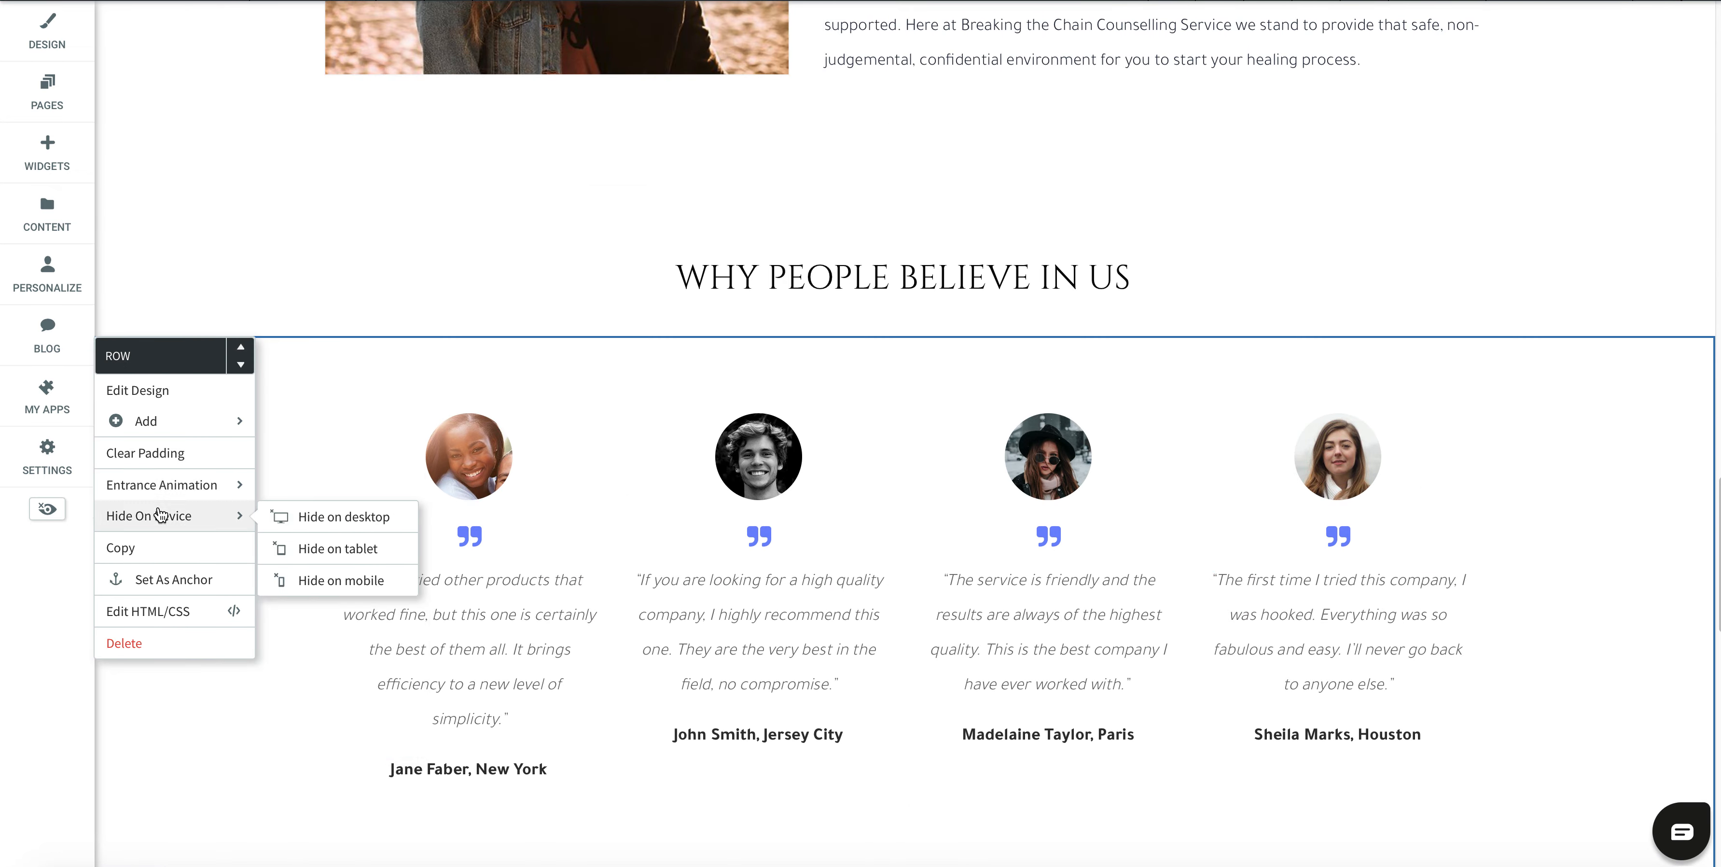
# Review the Home page's desktop layout from the hero header to the Welcome section.
pyautogui.scroll(15, 615, 419)
pyautogui.scroll(5, 615, 422)
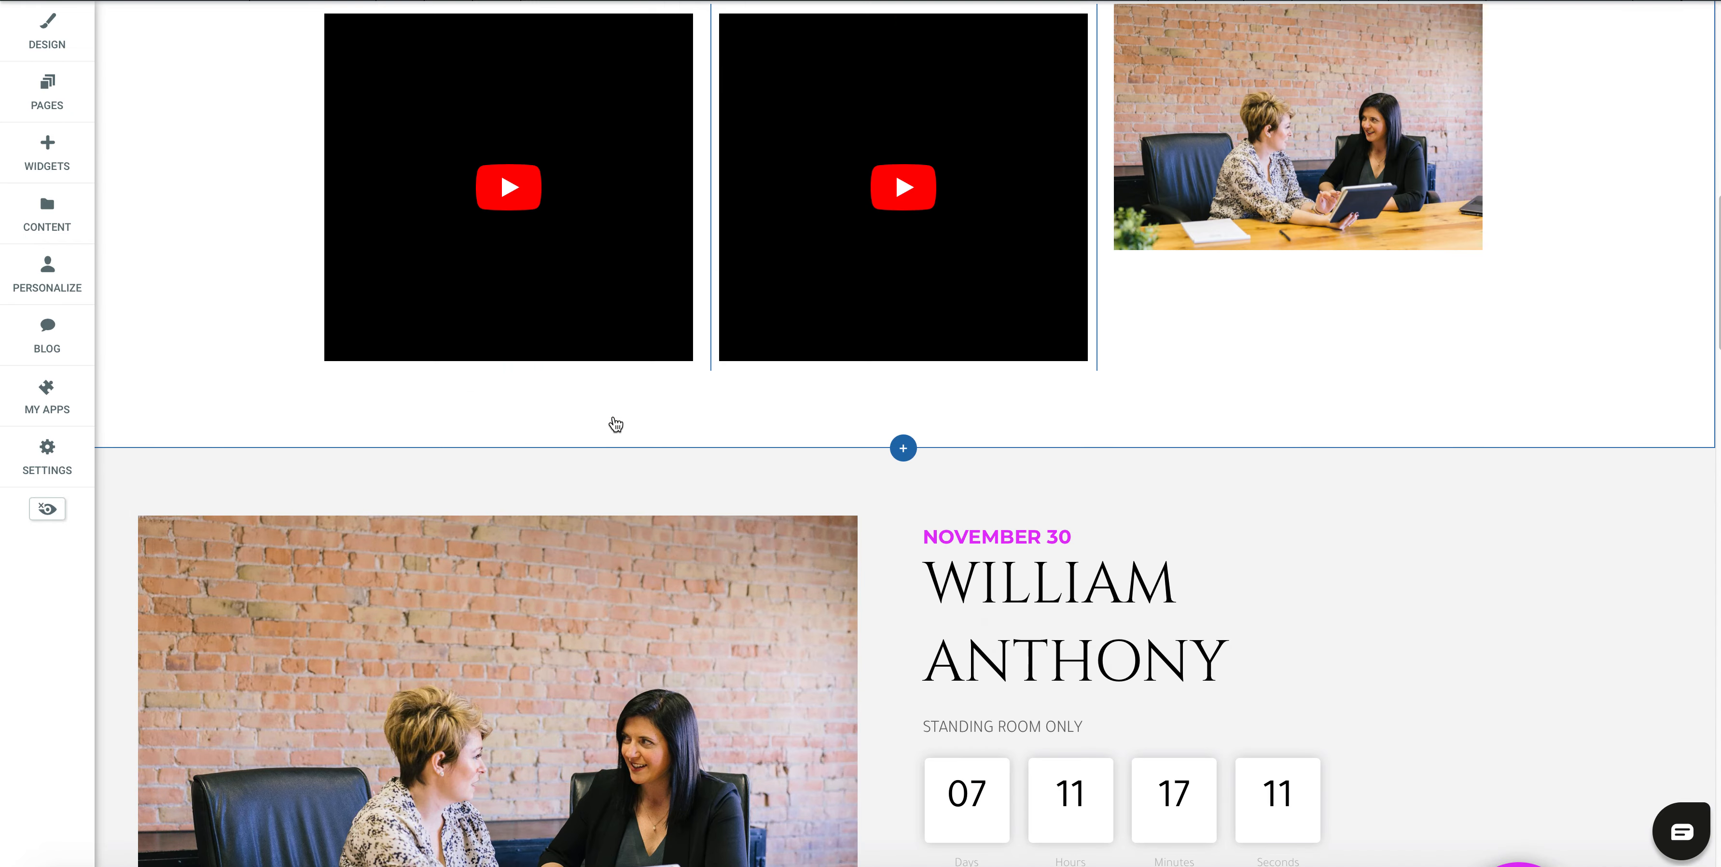
pyautogui.scroll(15, 615, 424)
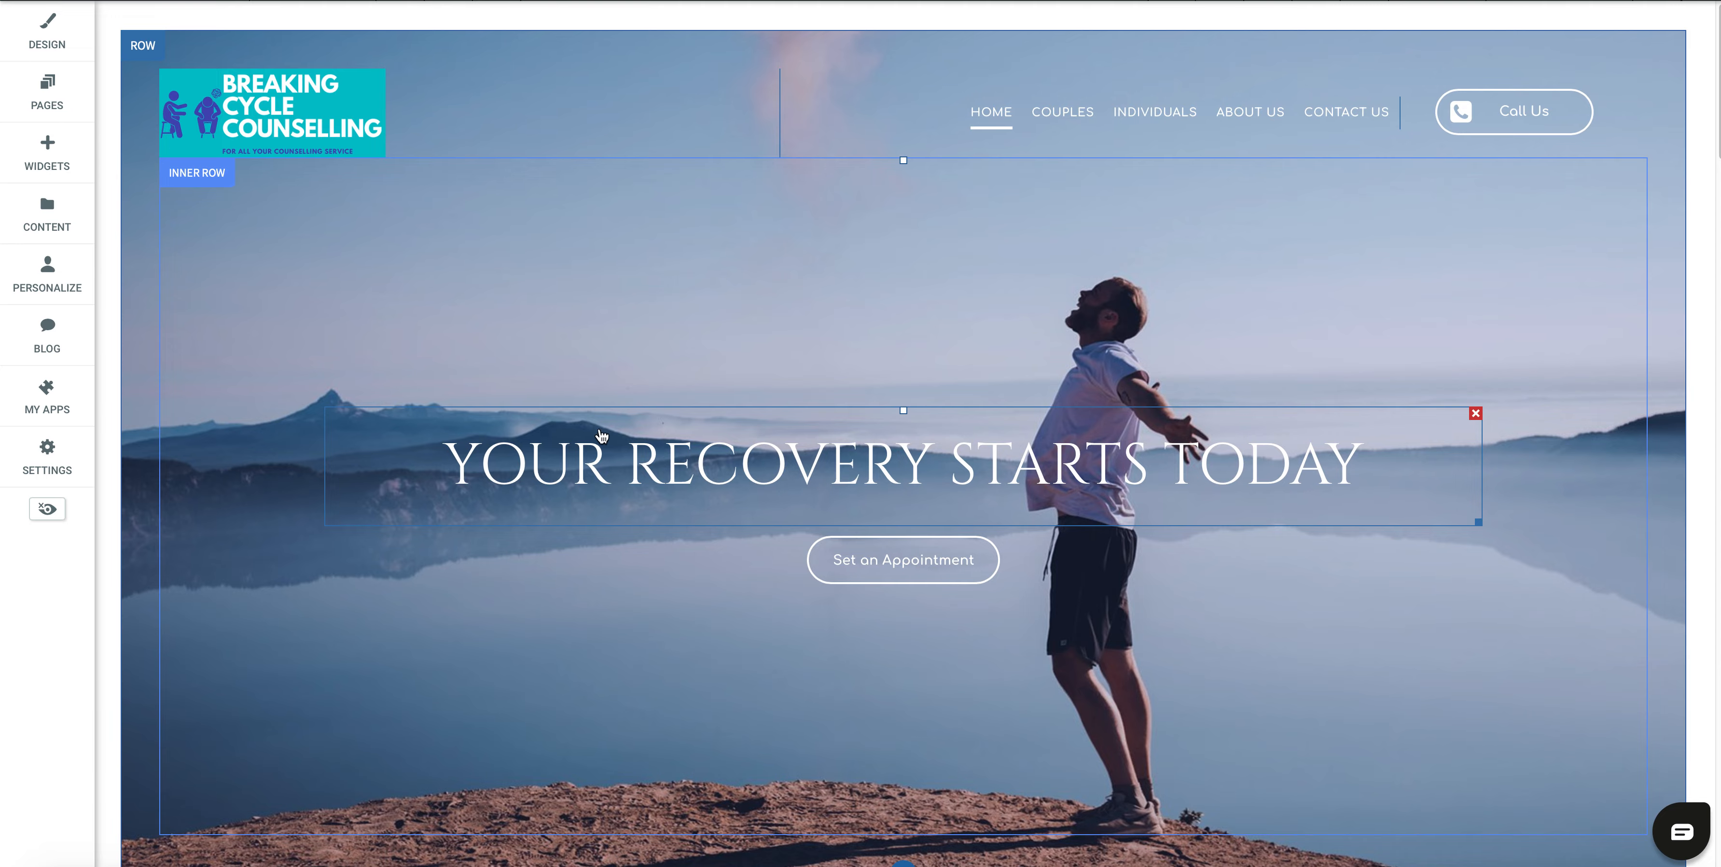
pyautogui.scroll(-5, 575, 421)
pyautogui.scroll(-20, 563, 410)
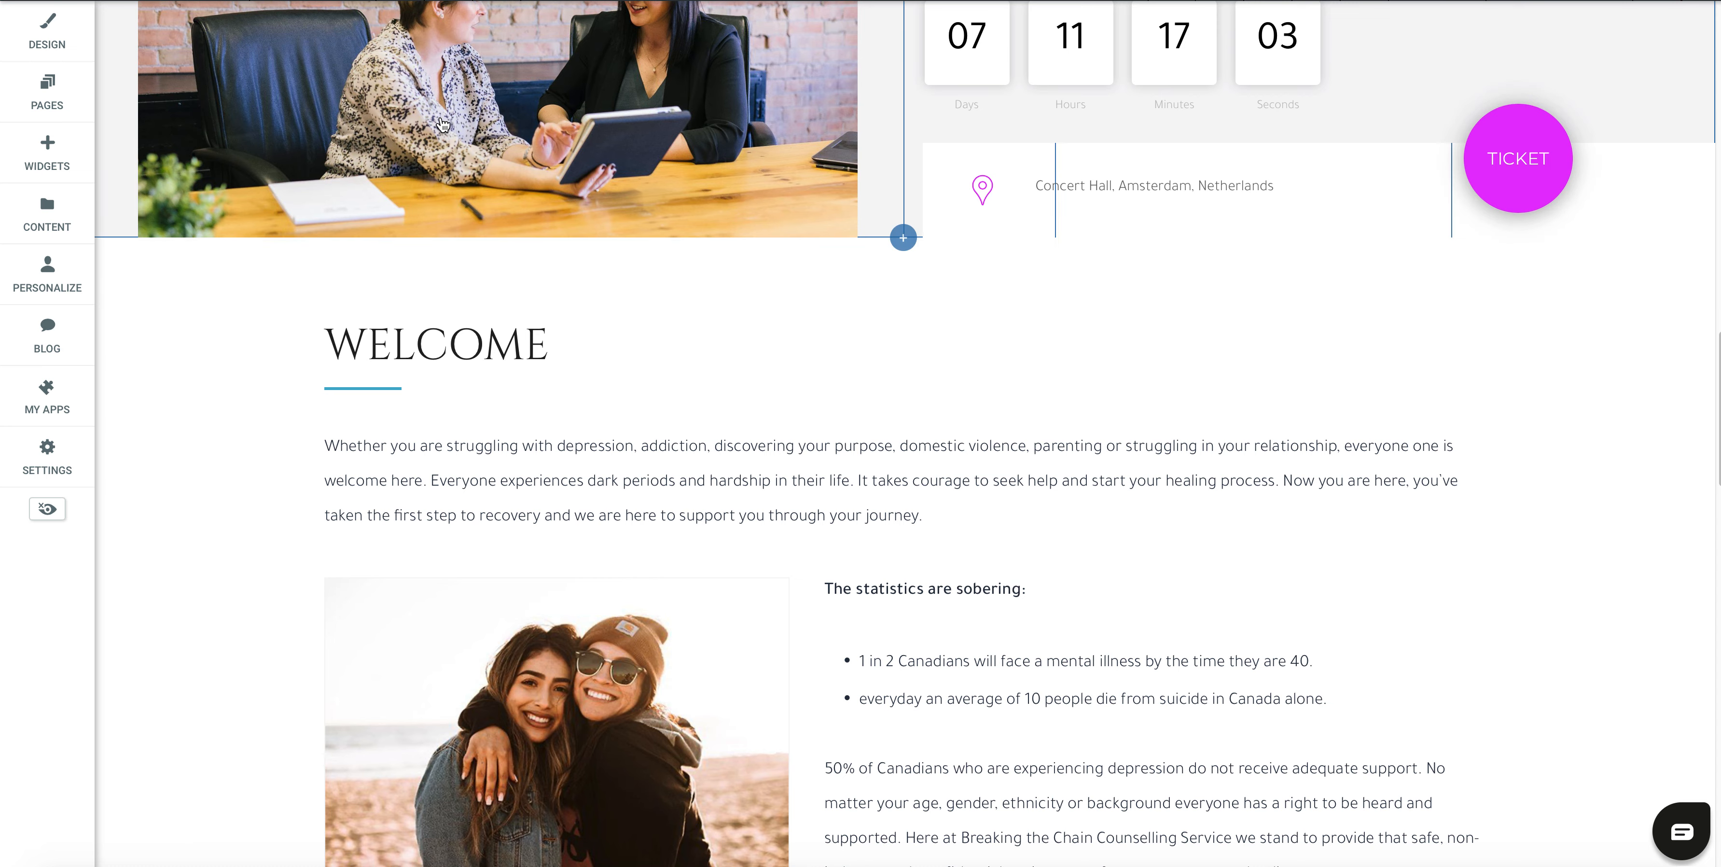
# Check the Home page in tablet and mobile views, and return to the desktop view to review the video row and countdown section.
pyautogui.click(458, 2)
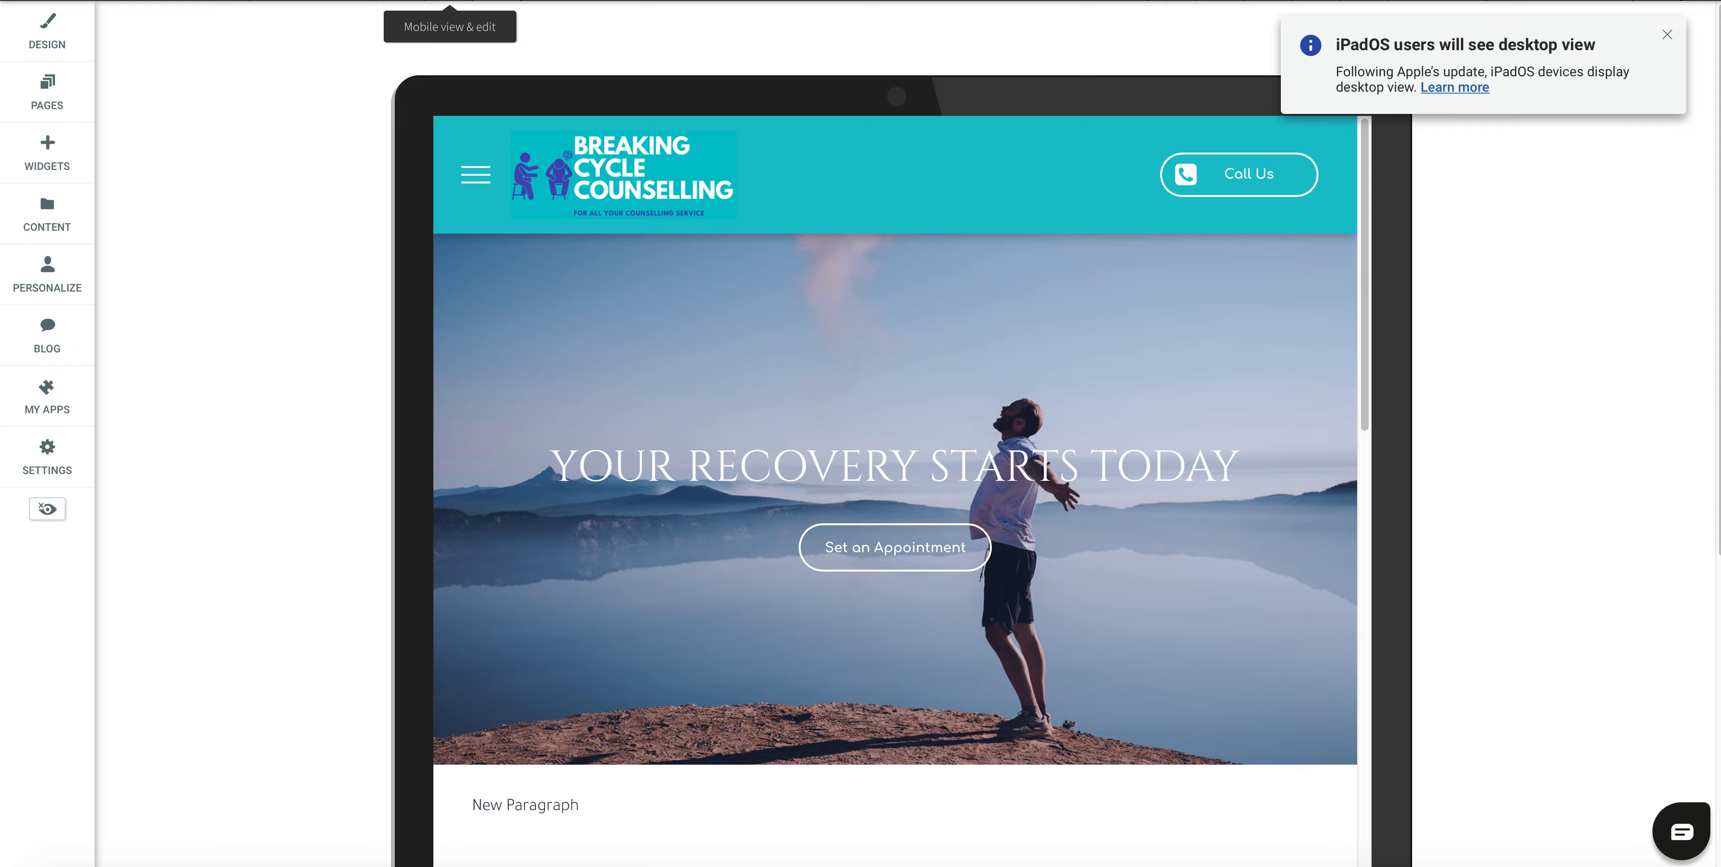
pyautogui.click(450, 3)
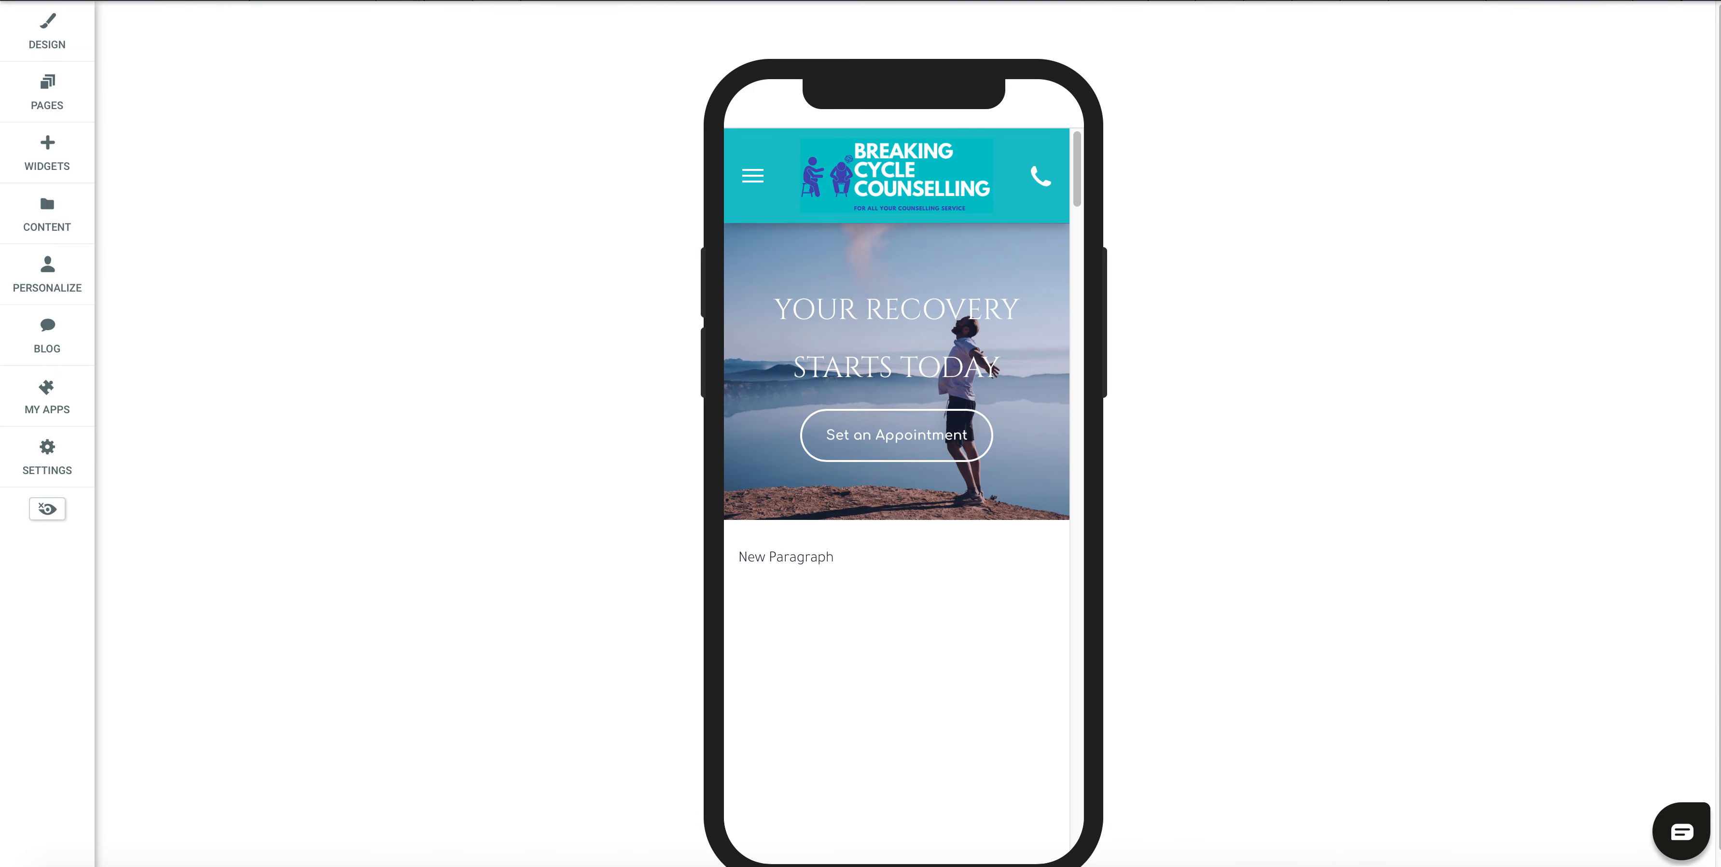
pyautogui.click(400, 3)
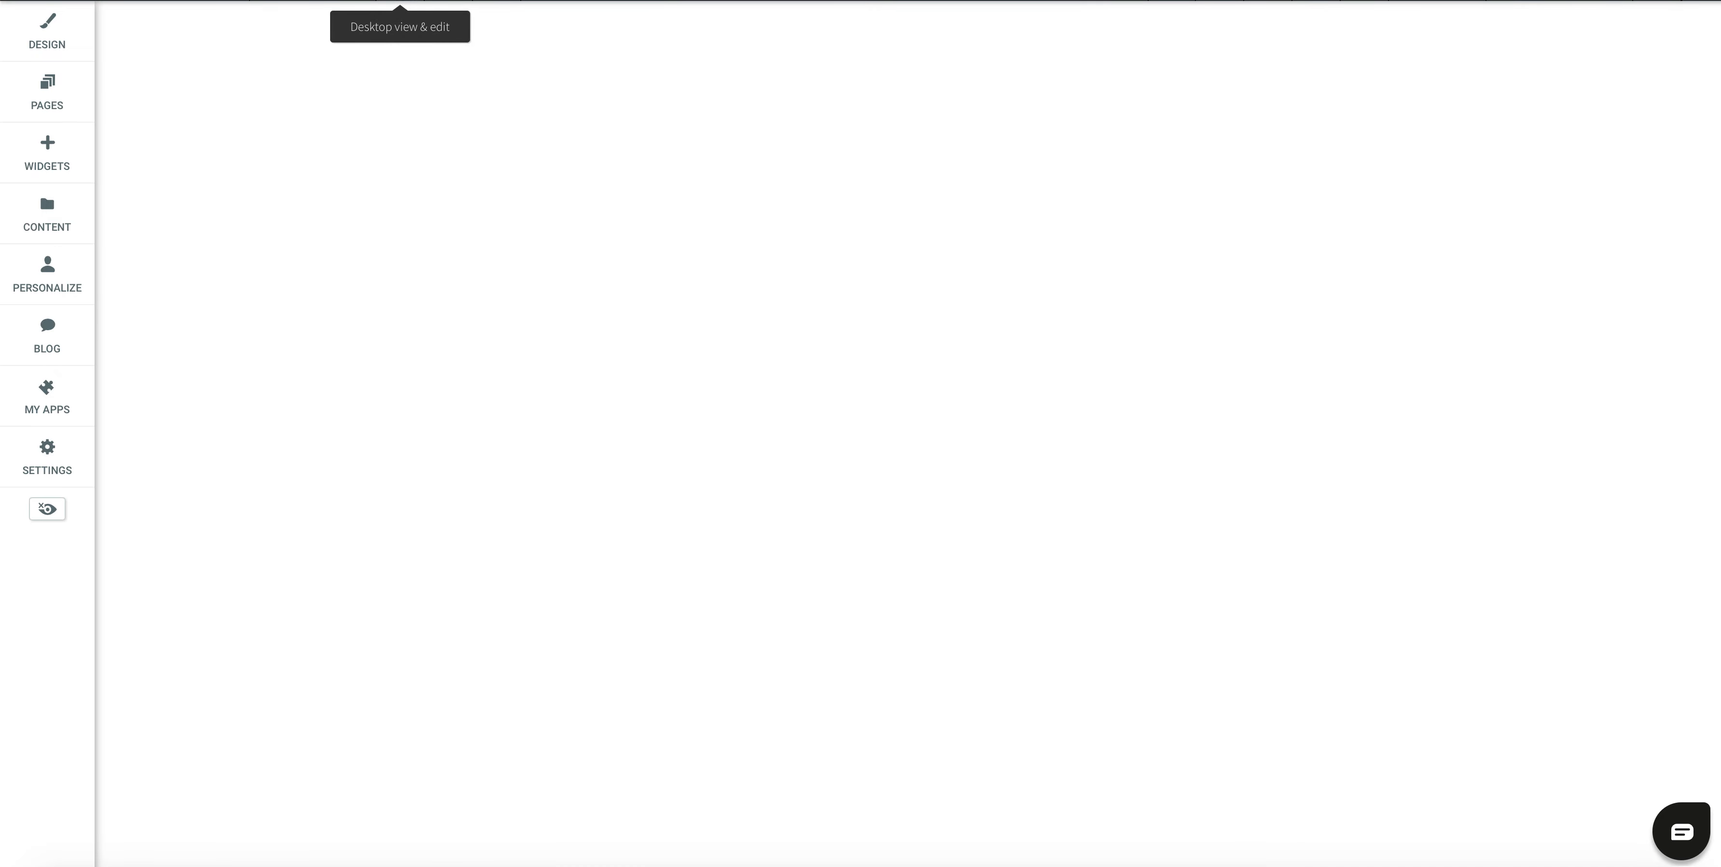
pyautogui.scroll(-2, 678, 507)
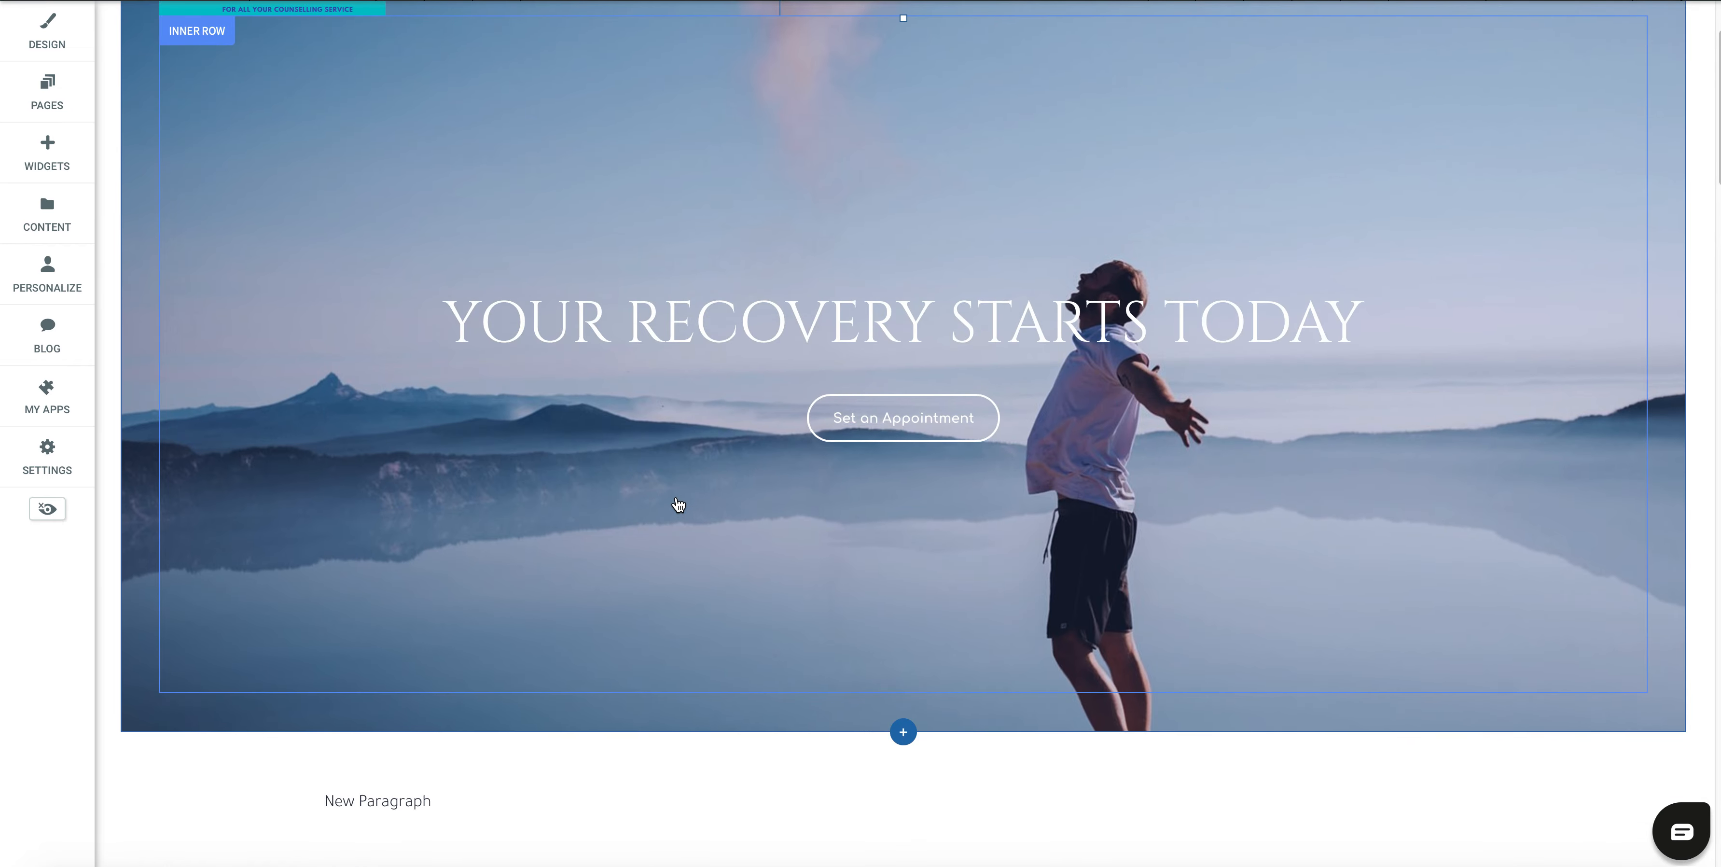
pyautogui.scroll(-10, 679, 508)
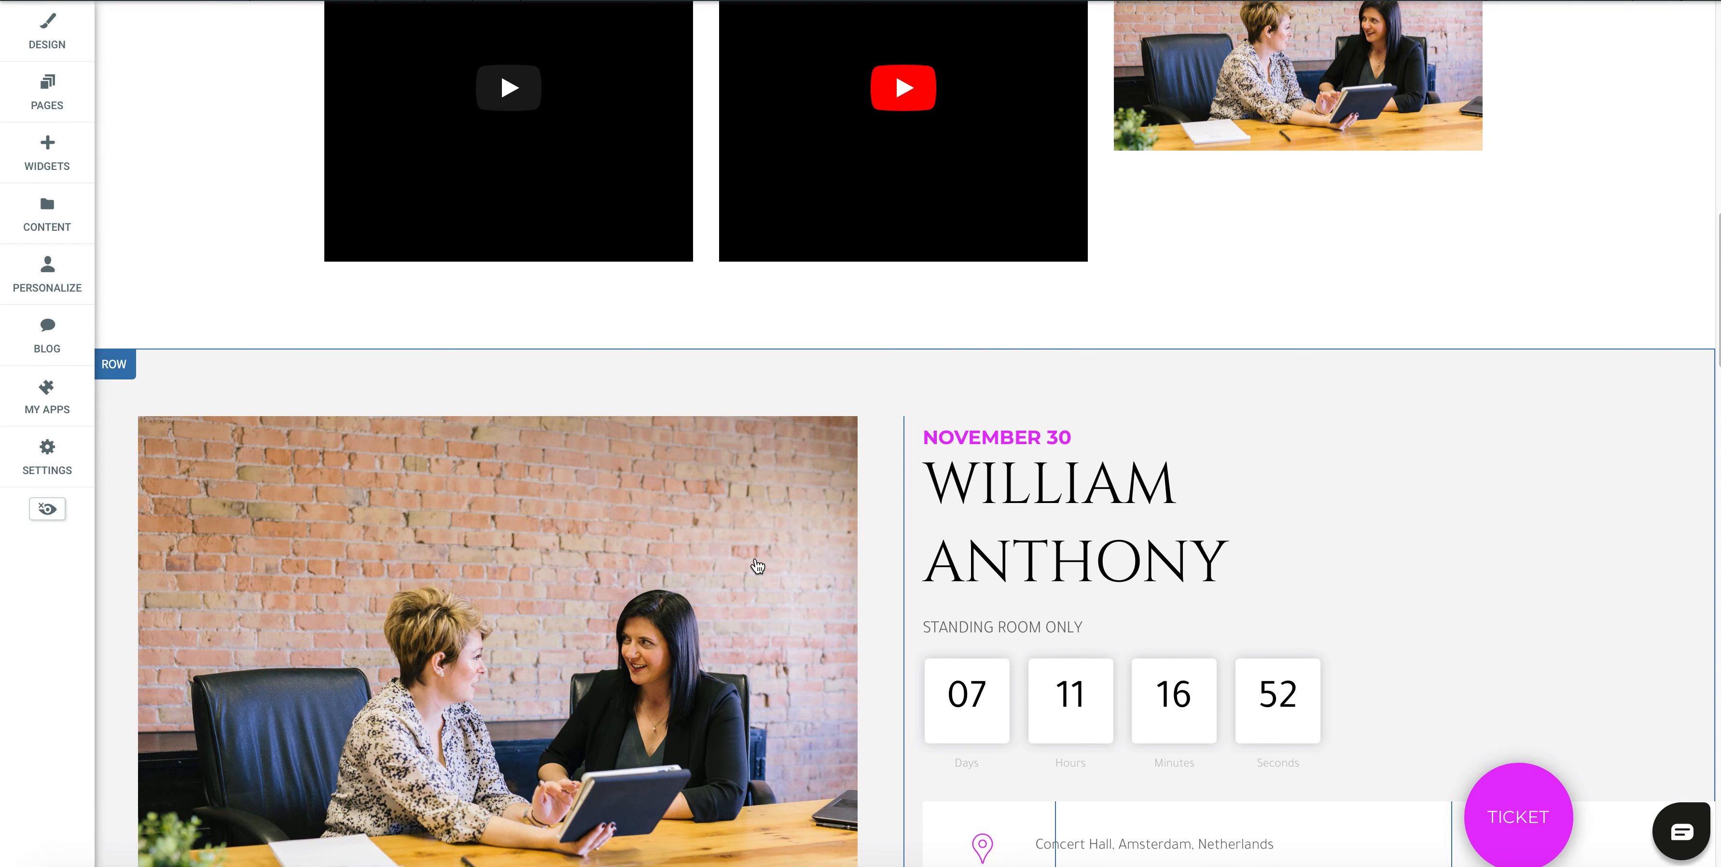
pyautogui.scroll(-4, 757, 565)
pyautogui.scroll(8, 752, 567)
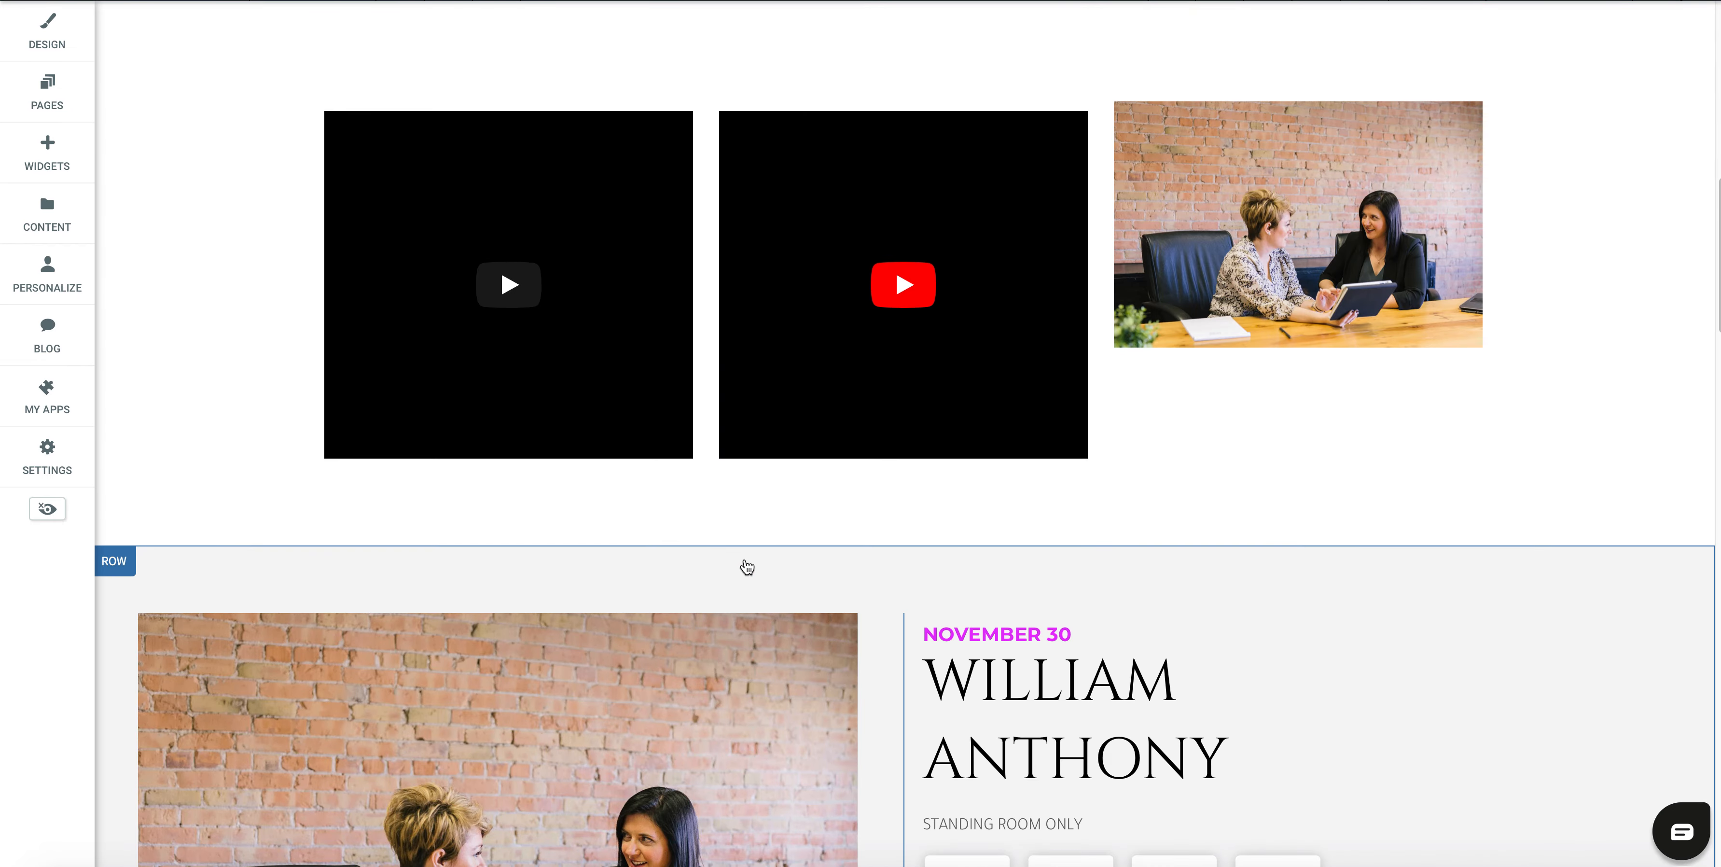
# Inspect the row with the two videos and the image in tablet view.
pyautogui.click(448, 4)
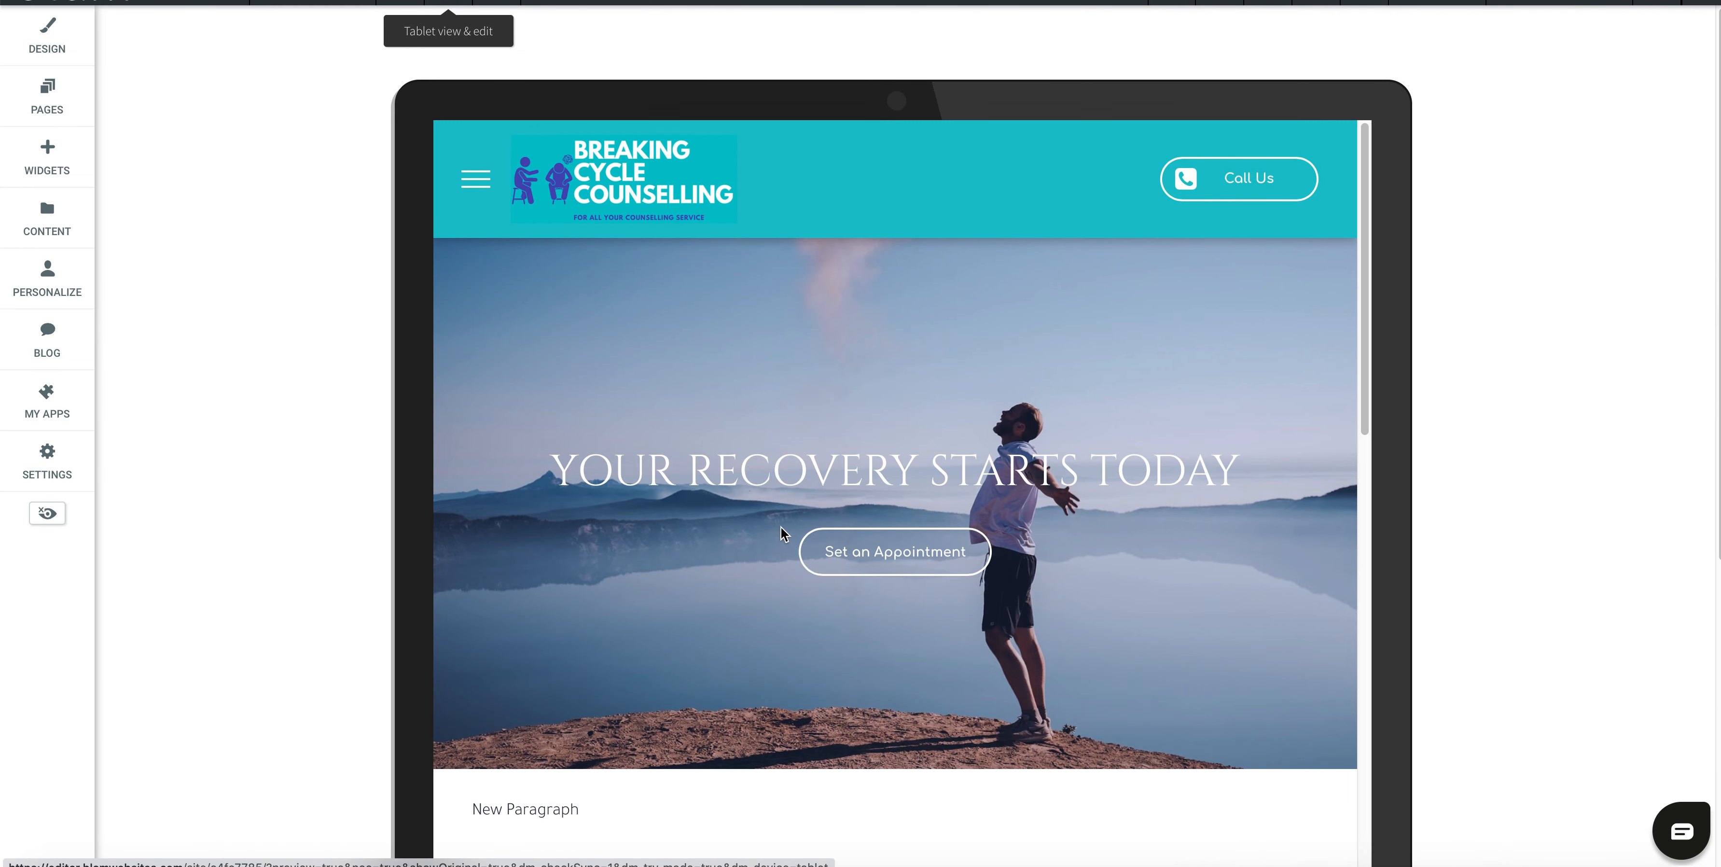
pyautogui.scroll(-6, 802, 531)
pyautogui.scroll(-10, 805, 535)
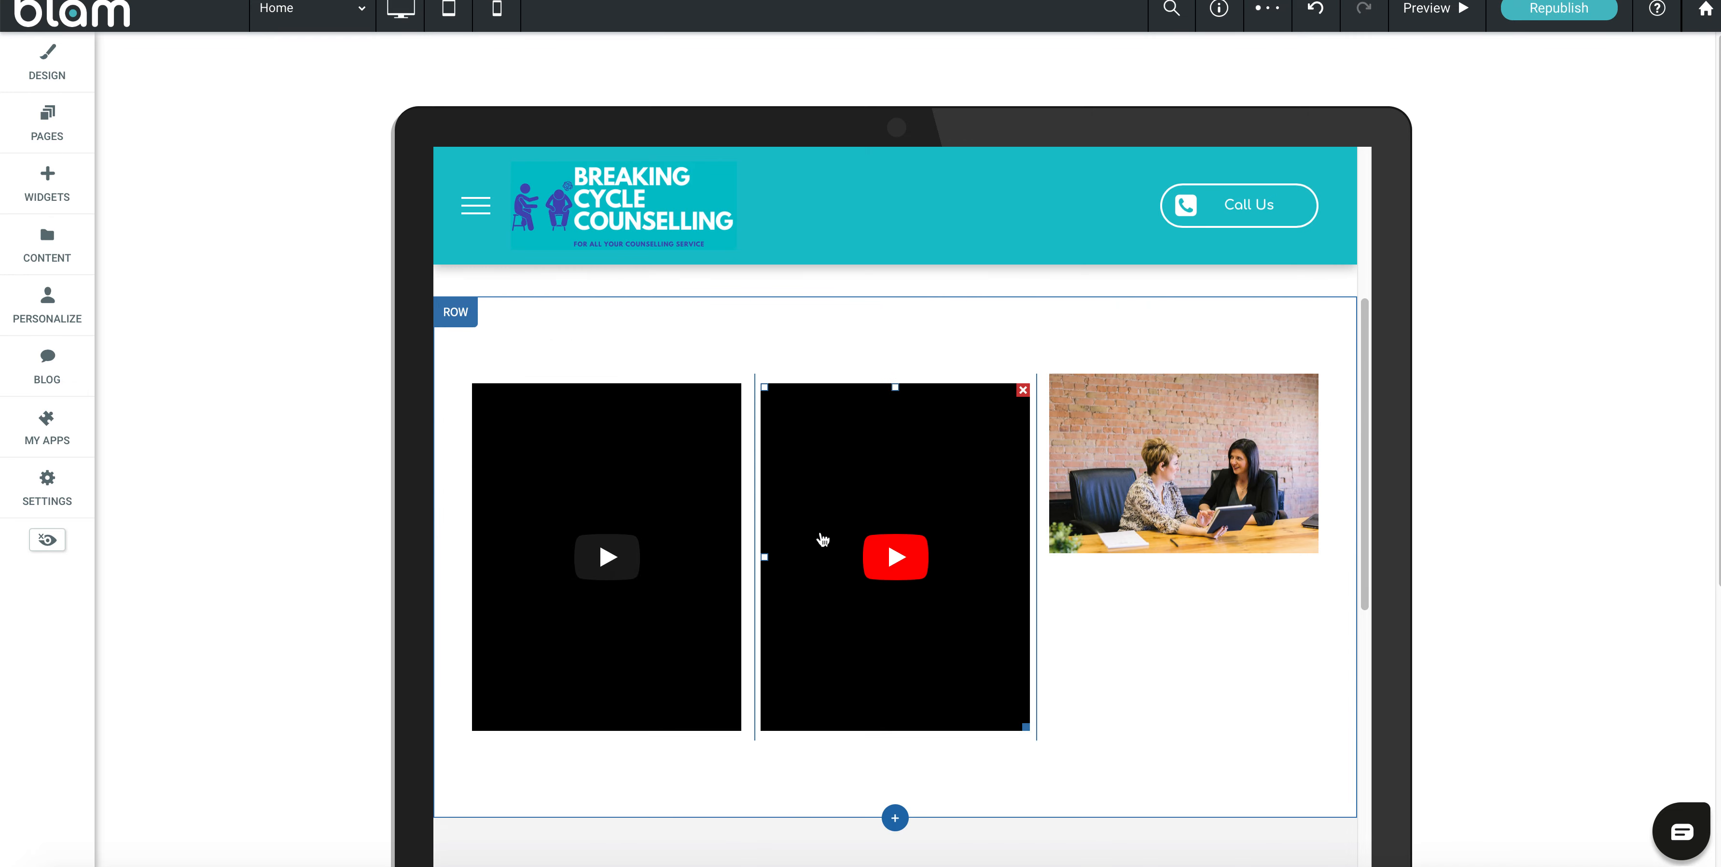
pyautogui.scroll(15, 873, 558)
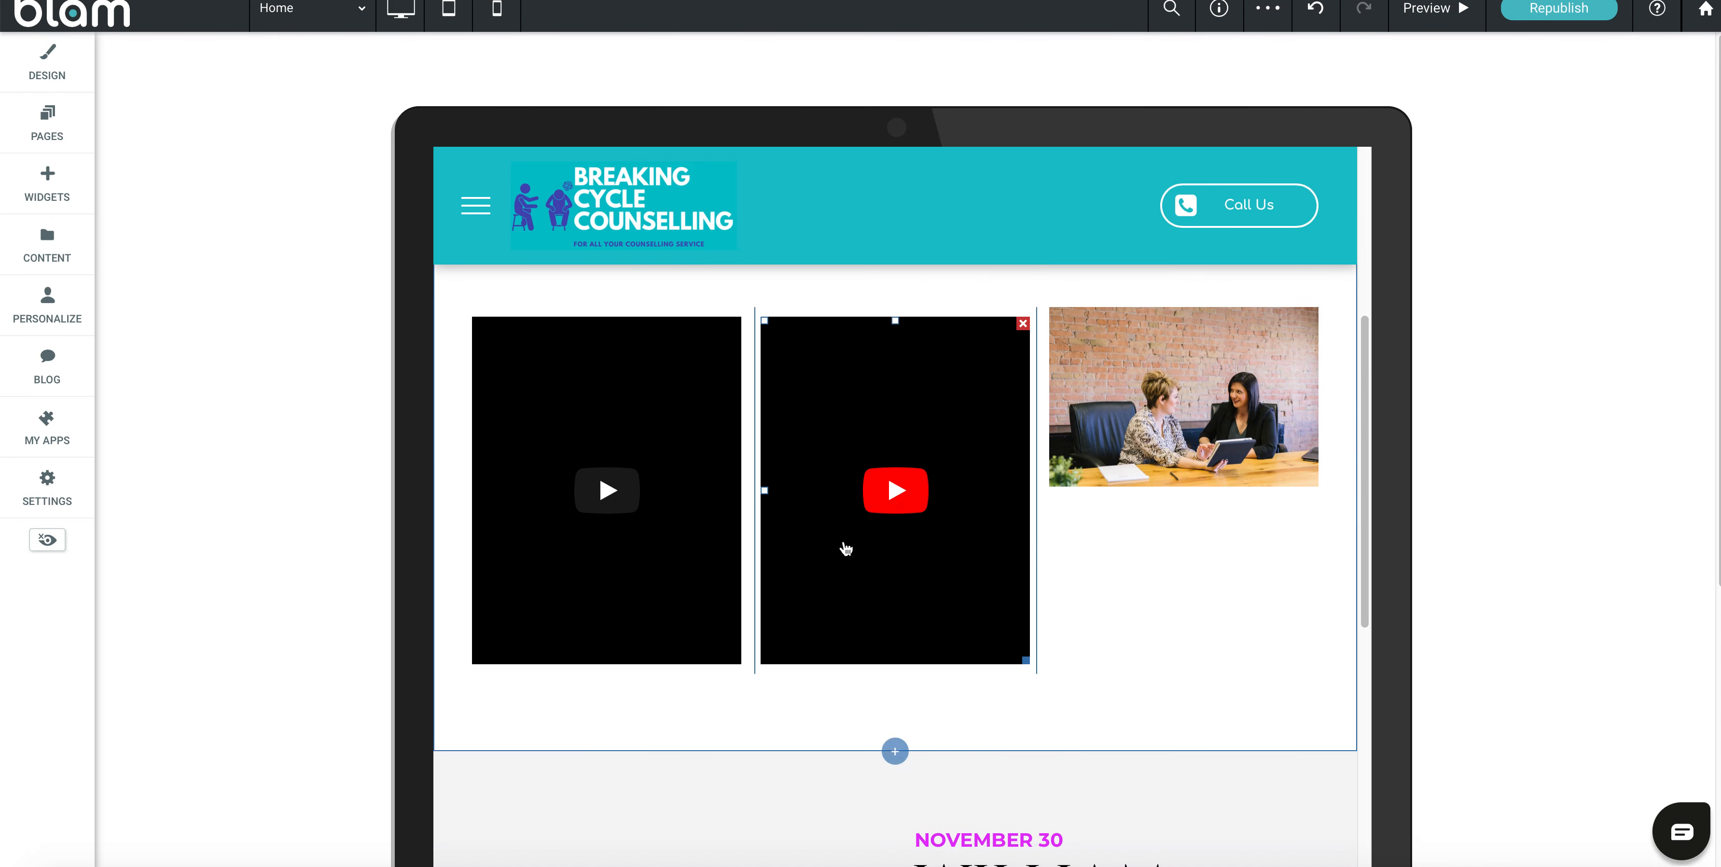
# In mobile view, slightly shrink the meeting photo between the Ticket shape and the Welcome heading.
pyautogui.click(497, 8)
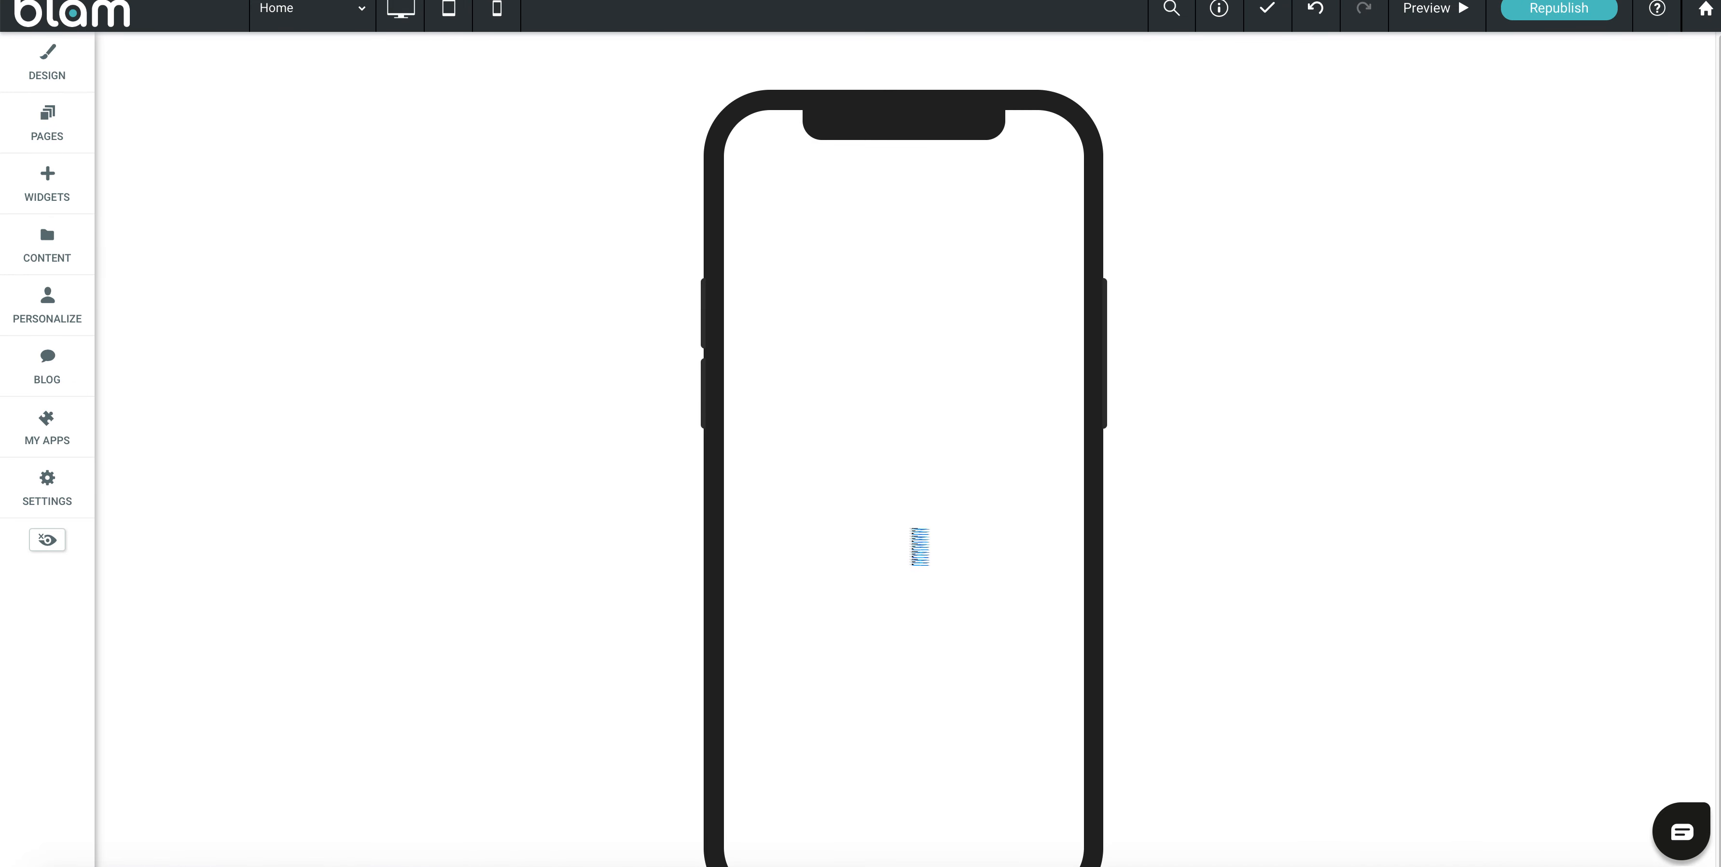
pyautogui.scroll(-10, 960, 538)
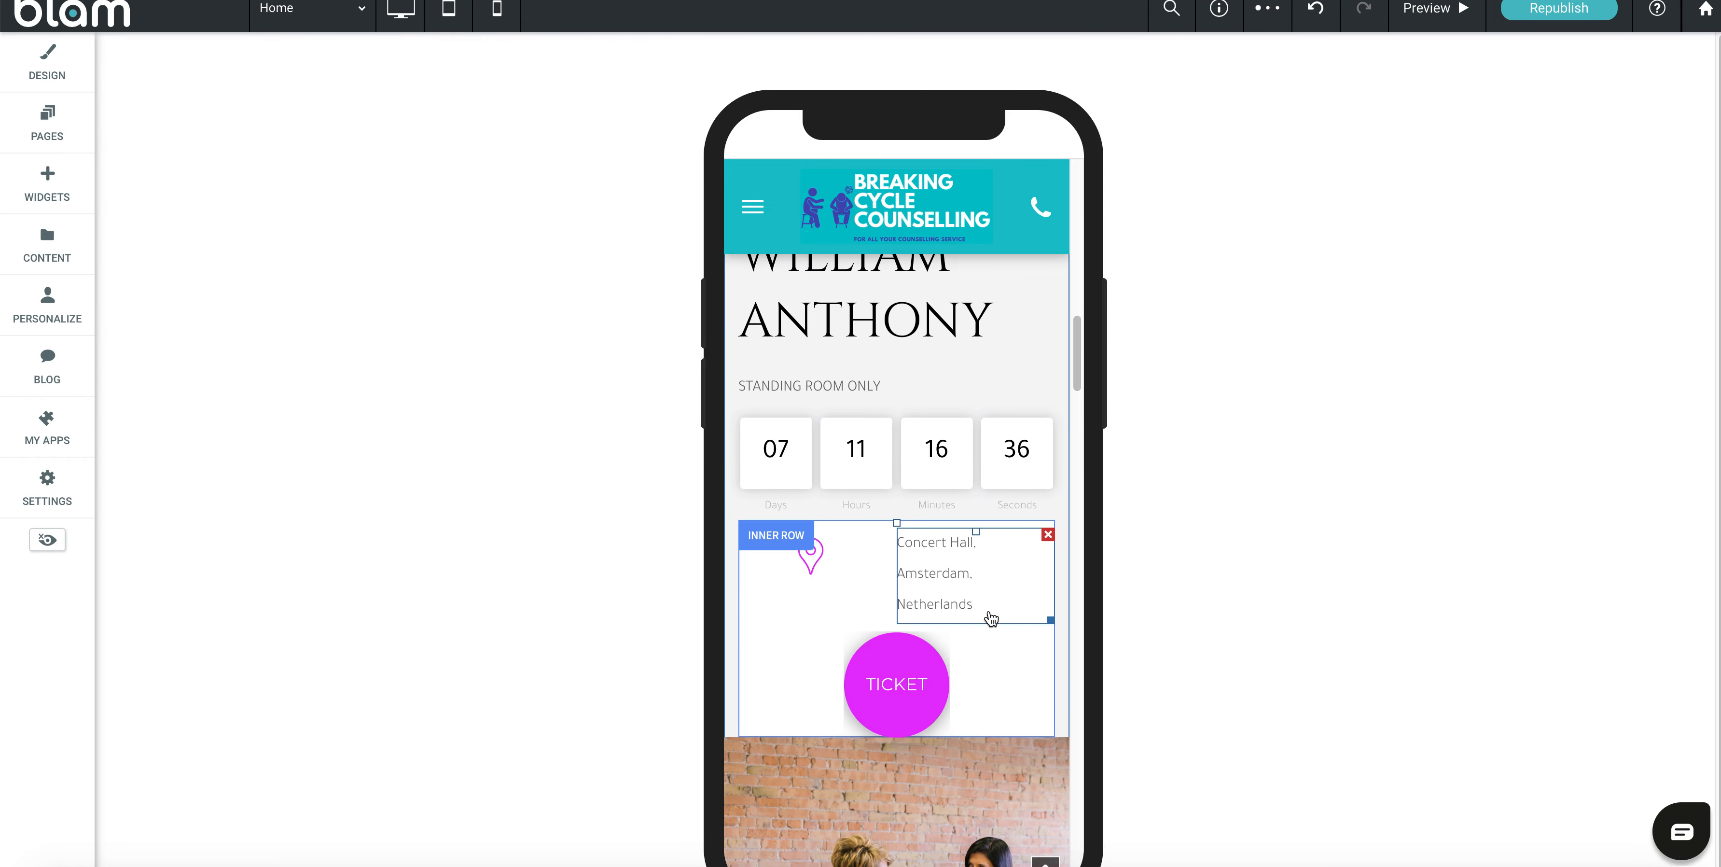
pyautogui.scroll(-3, 941, 632)
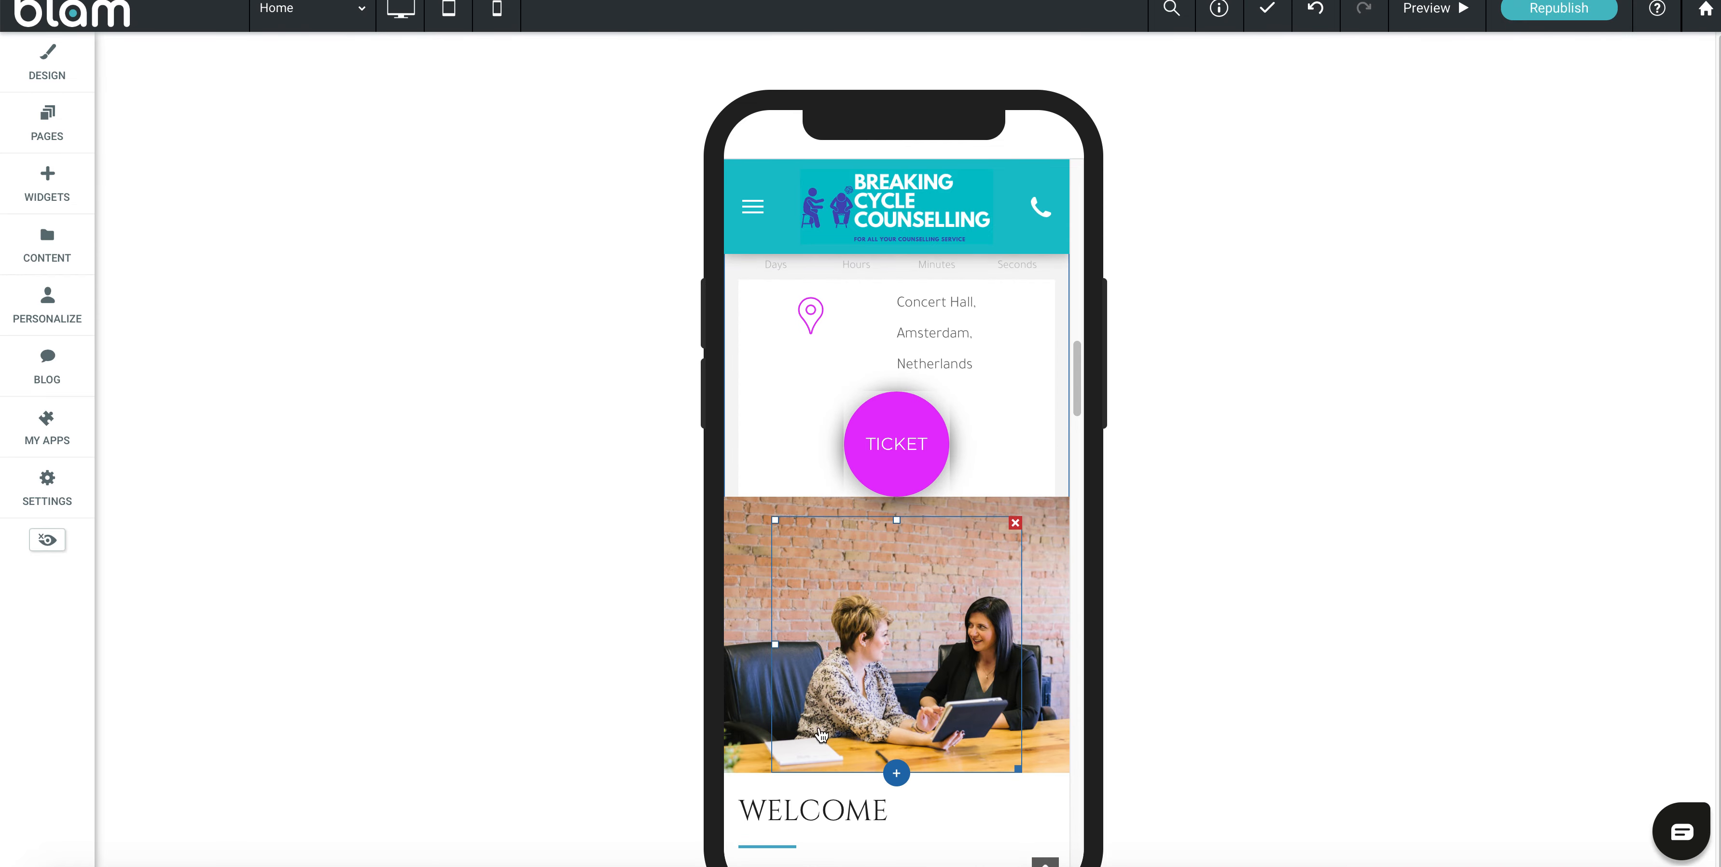
pyautogui.moveTo(1008, 762); pyautogui.dragTo(974, 734)
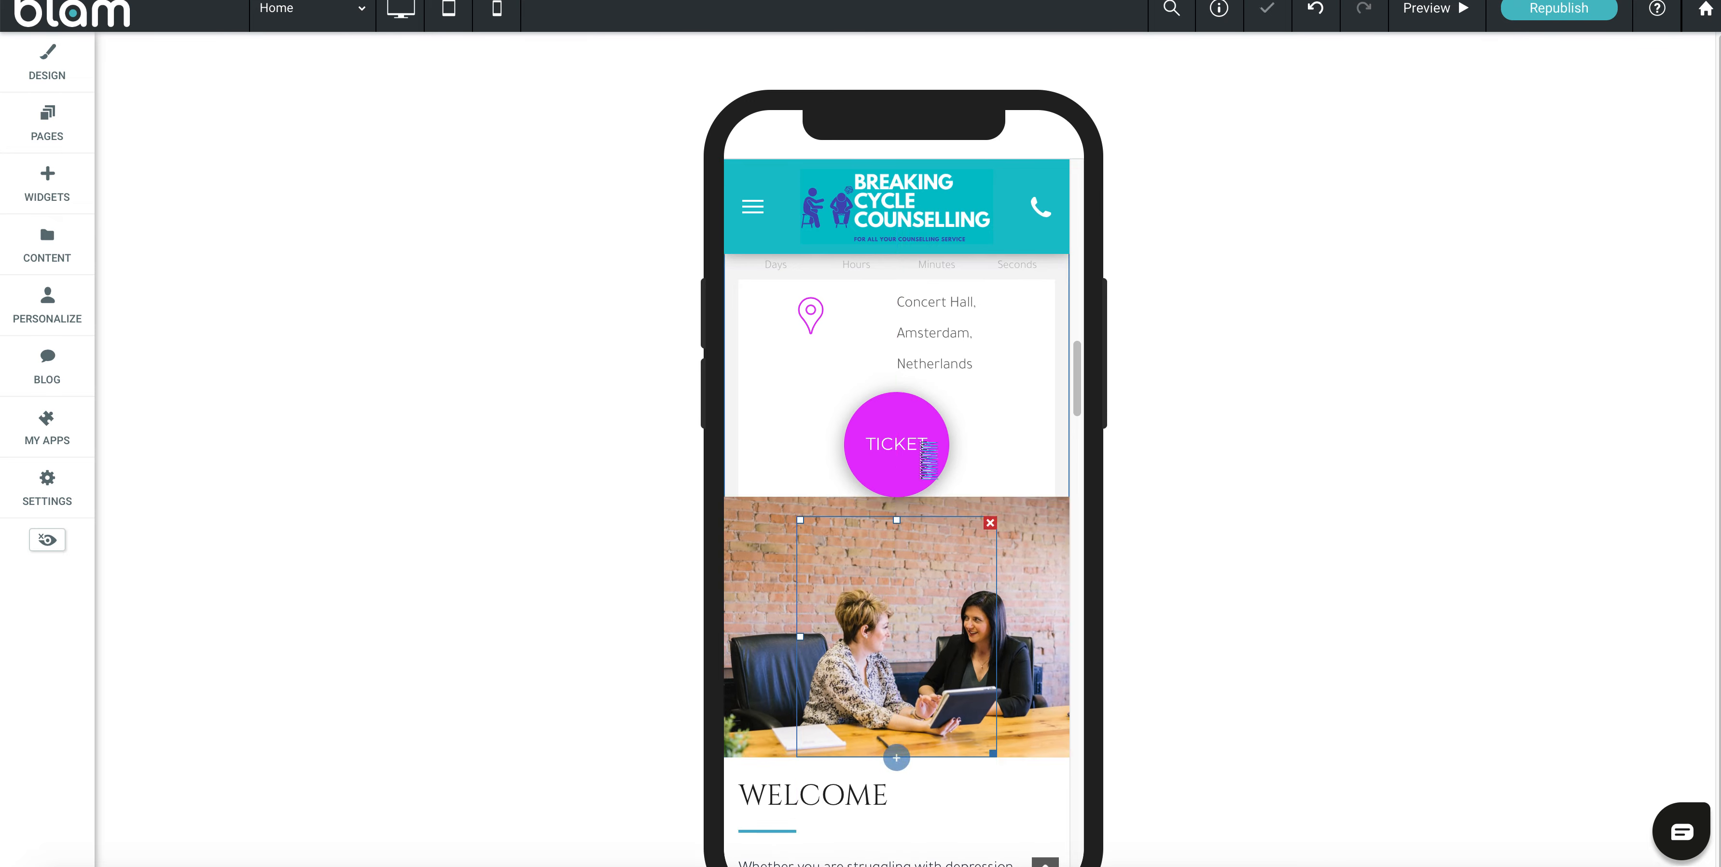
# Delete the Ticket shape and its emptied column from the countdown section in mobile view.
pyautogui.click(911, 453)
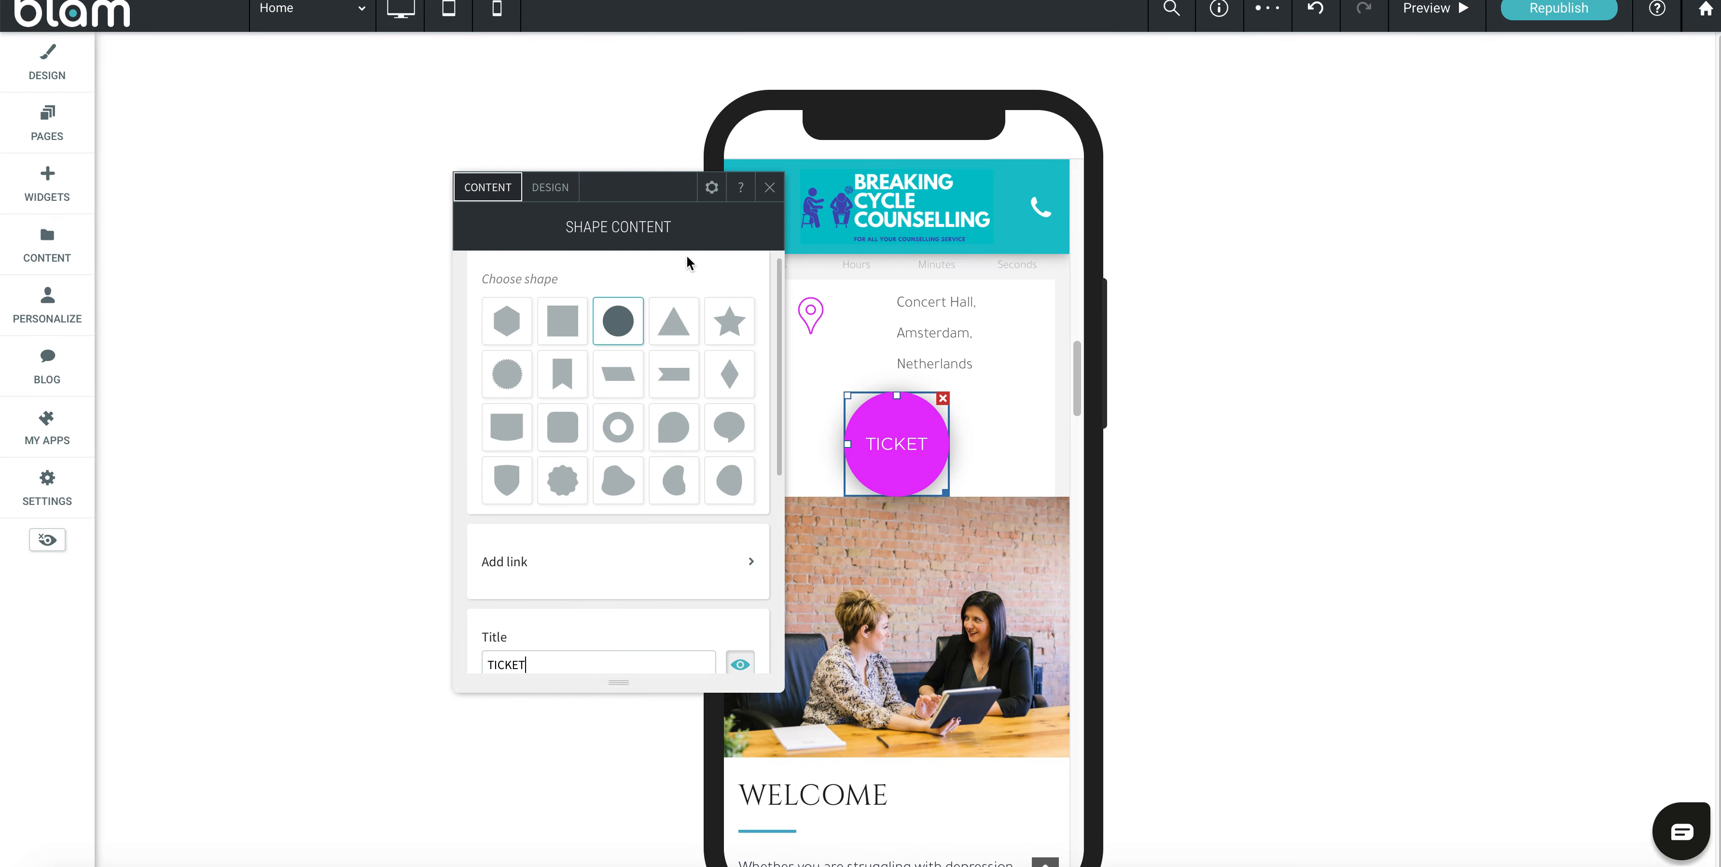
pyautogui.click(770, 192)
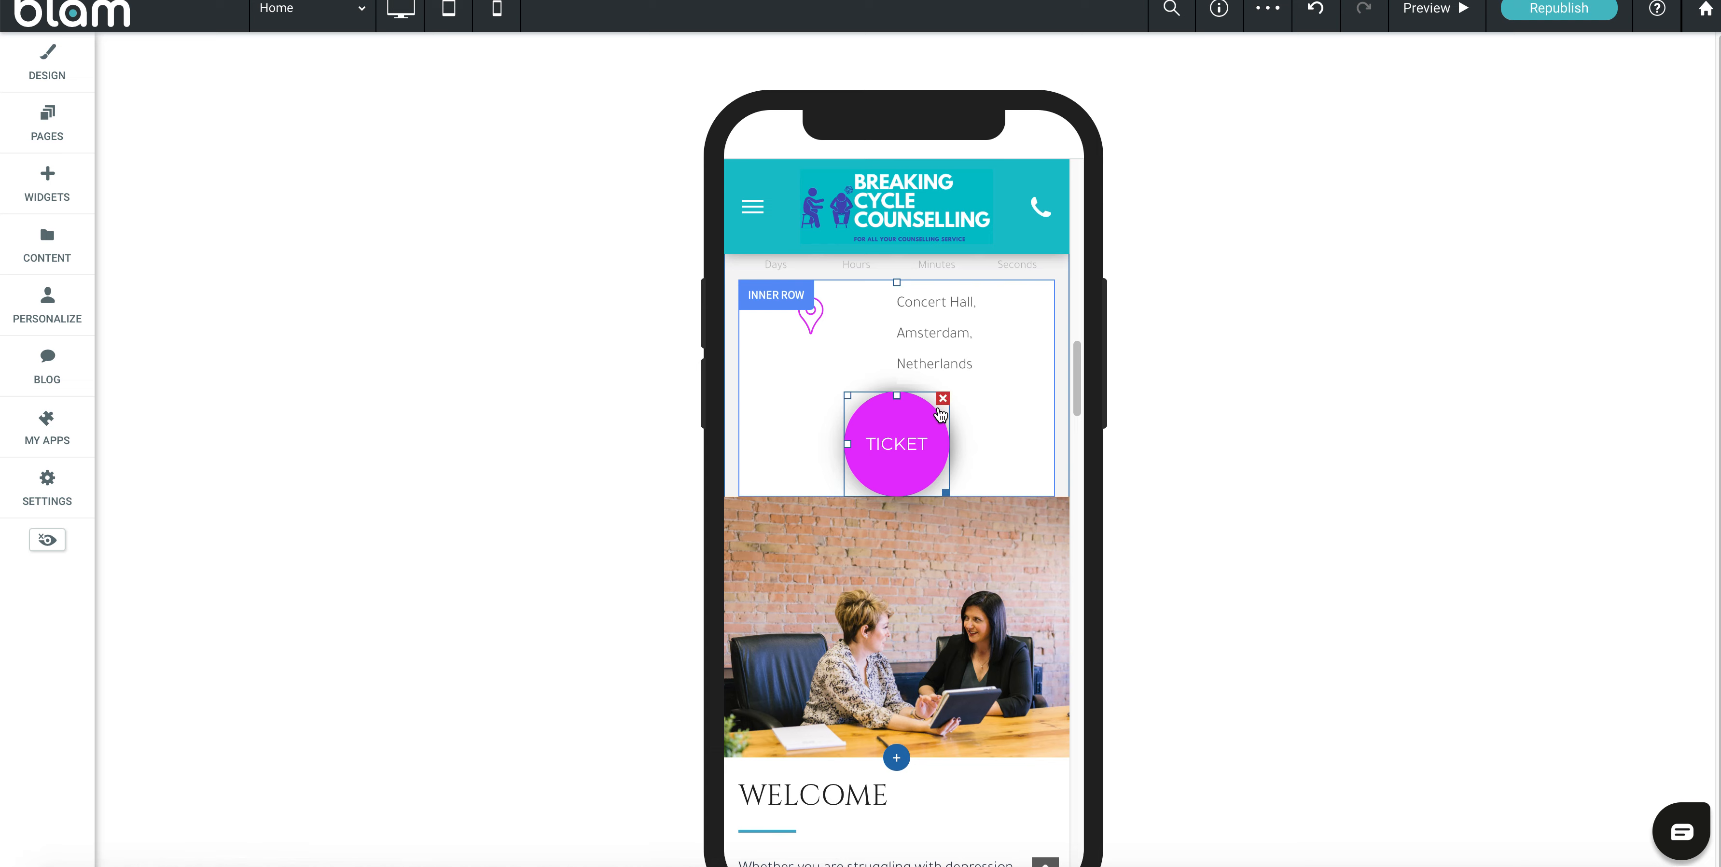
pyautogui.click(943, 398)
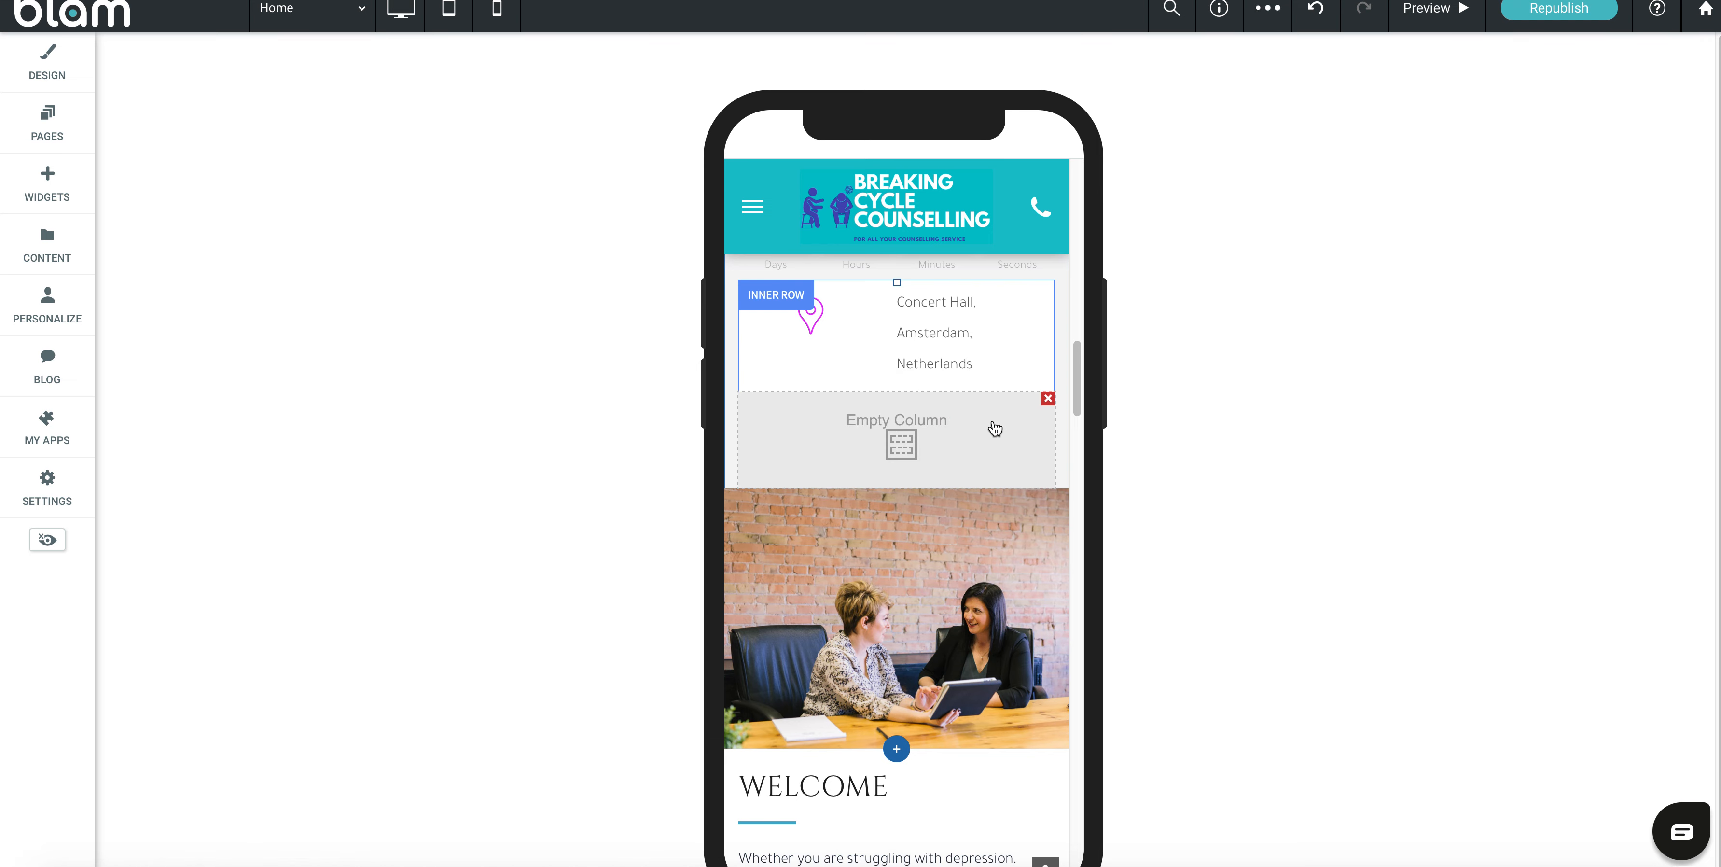
pyautogui.click(1048, 398)
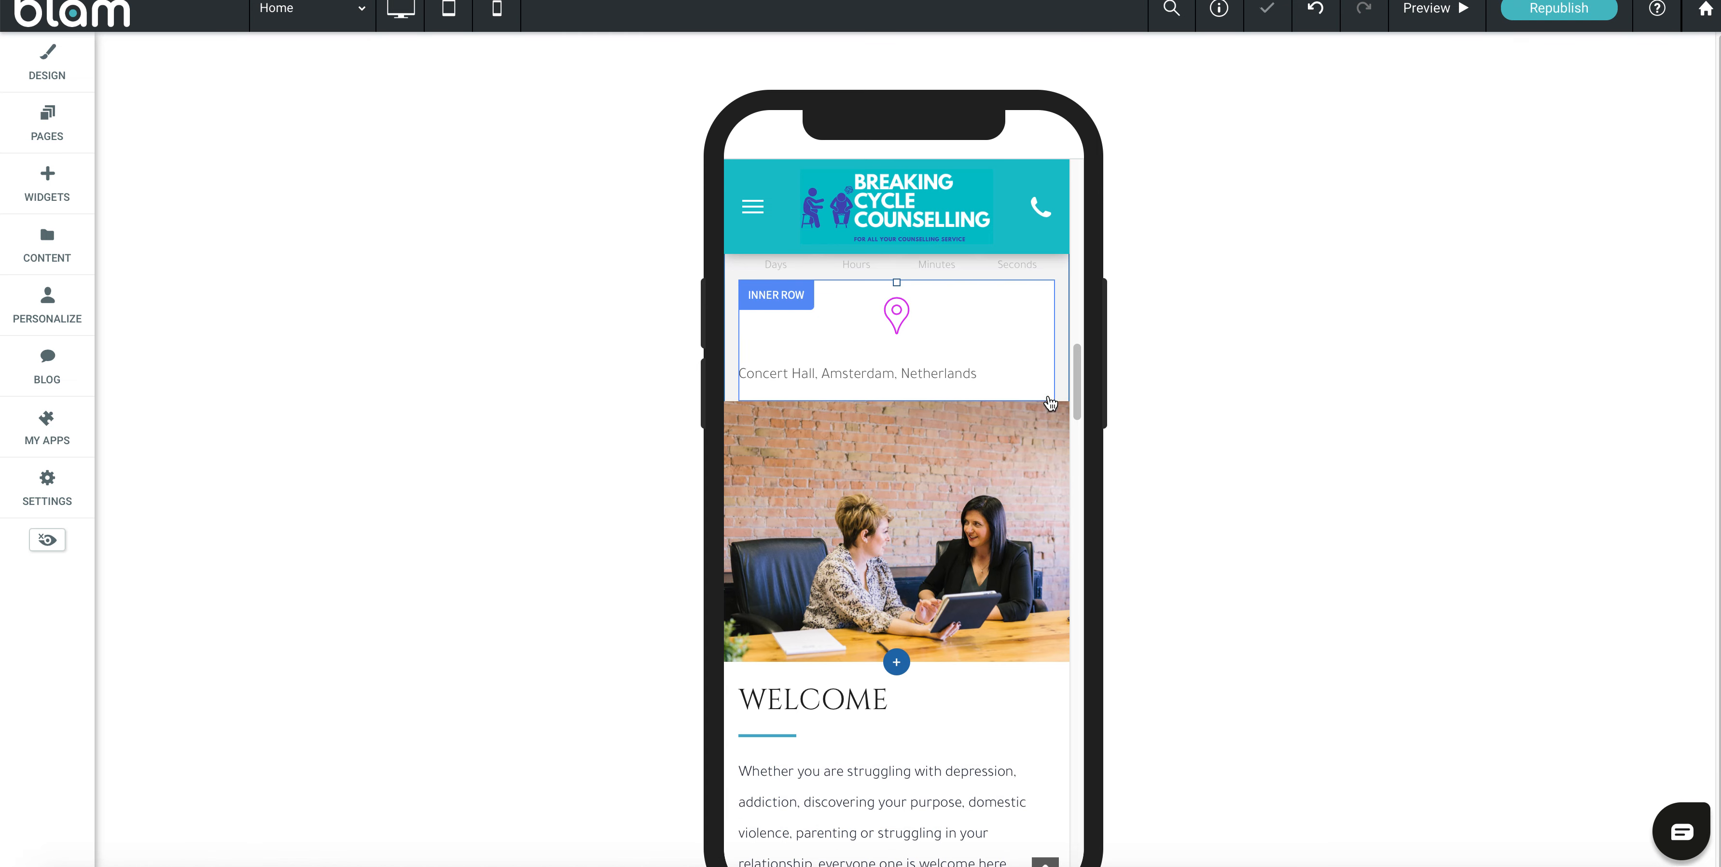
pyautogui.scroll(3, 842, 427)
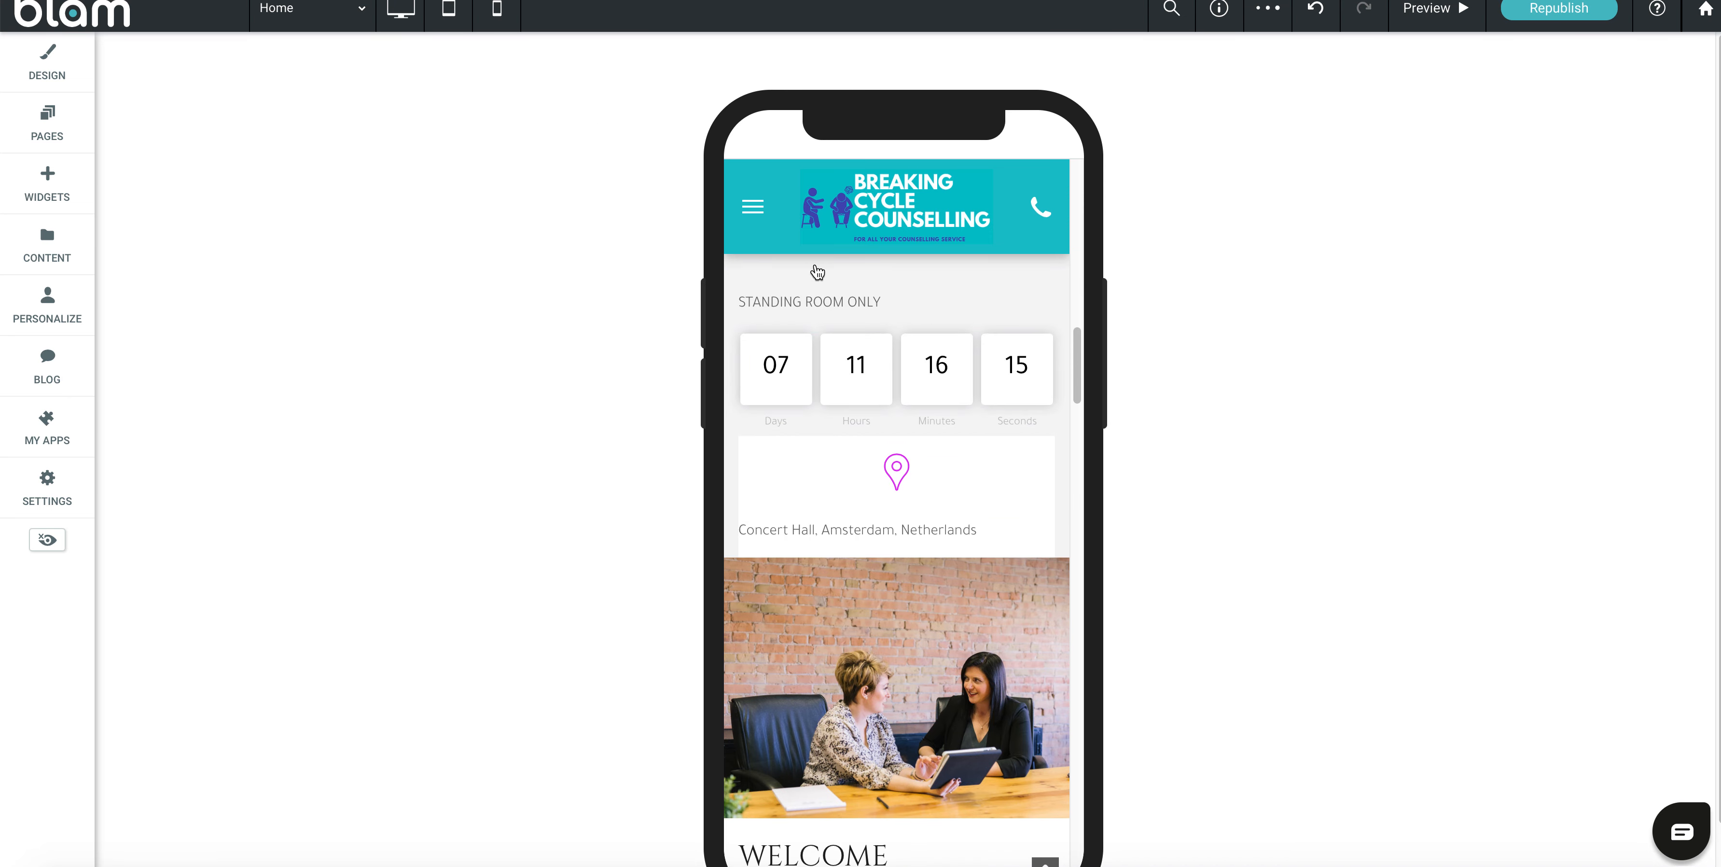
pyautogui.scroll(3, 876, 430)
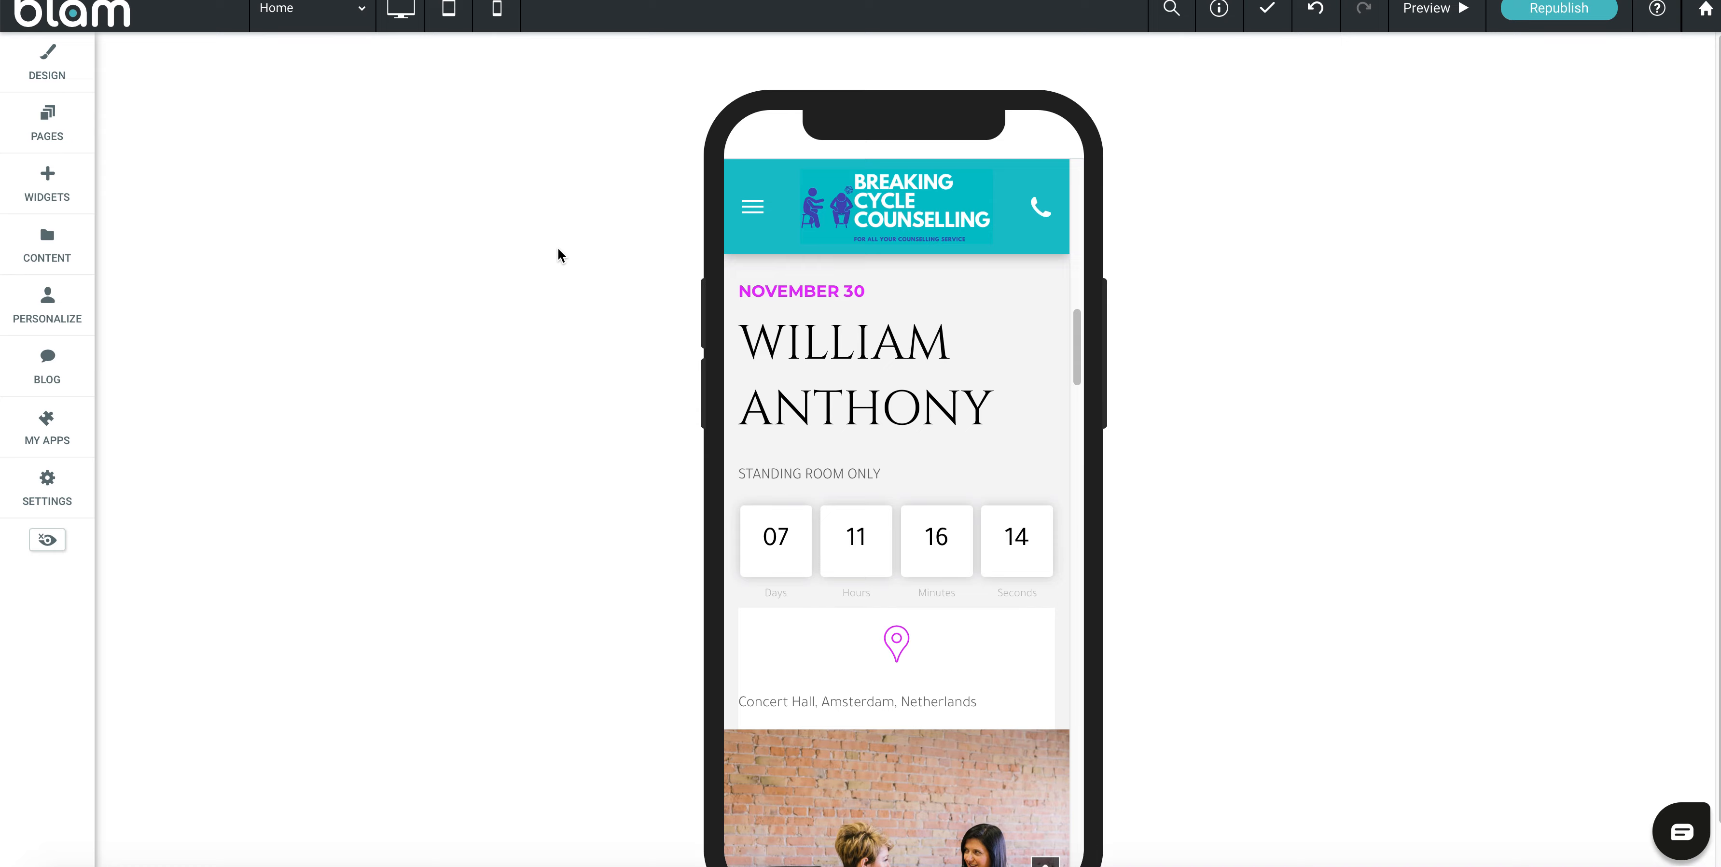
# Examine the website personalization rule templates, from Build your own and Popup through Returning Visitor and Holidays & Special Events.
pyautogui.click(56, 184)
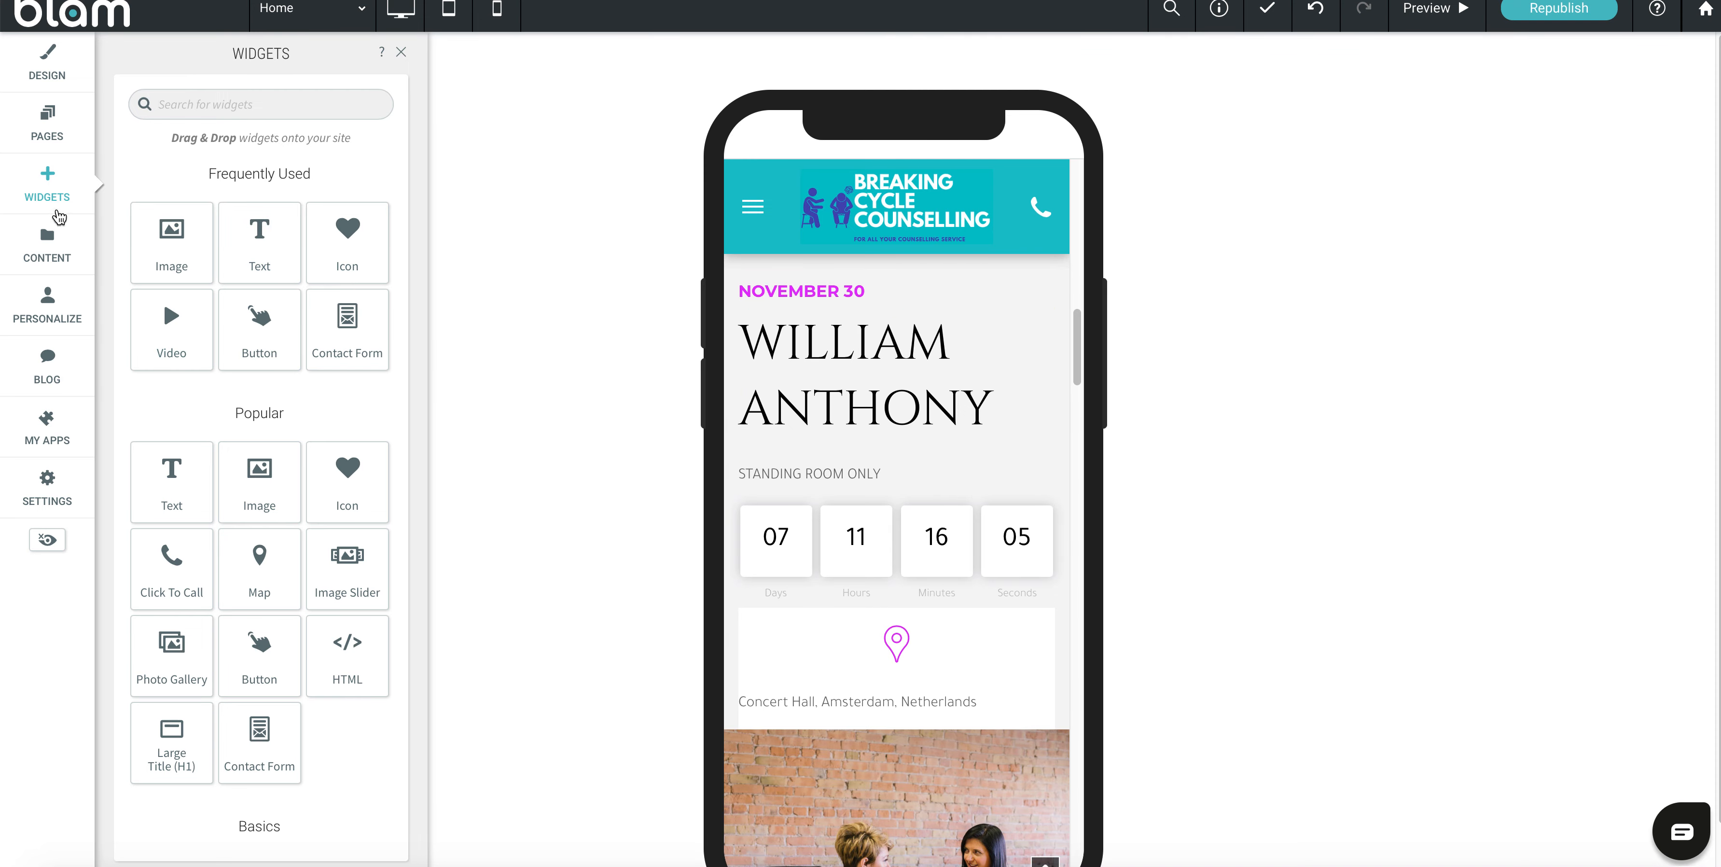
pyautogui.click(53, 300)
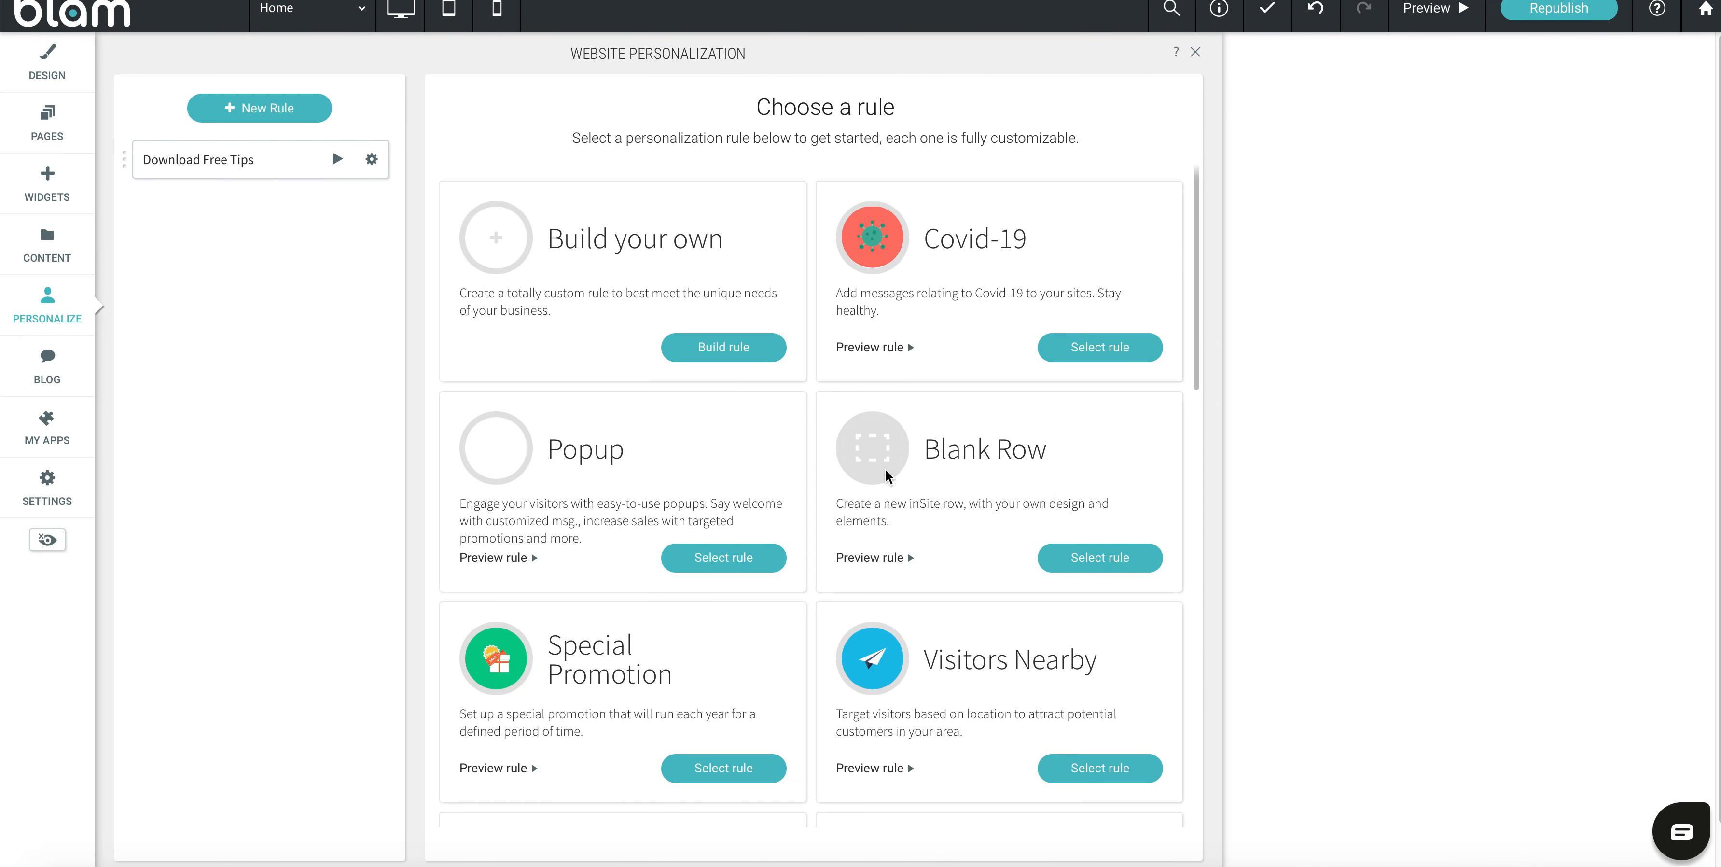
pyautogui.scroll(-2, 902, 477)
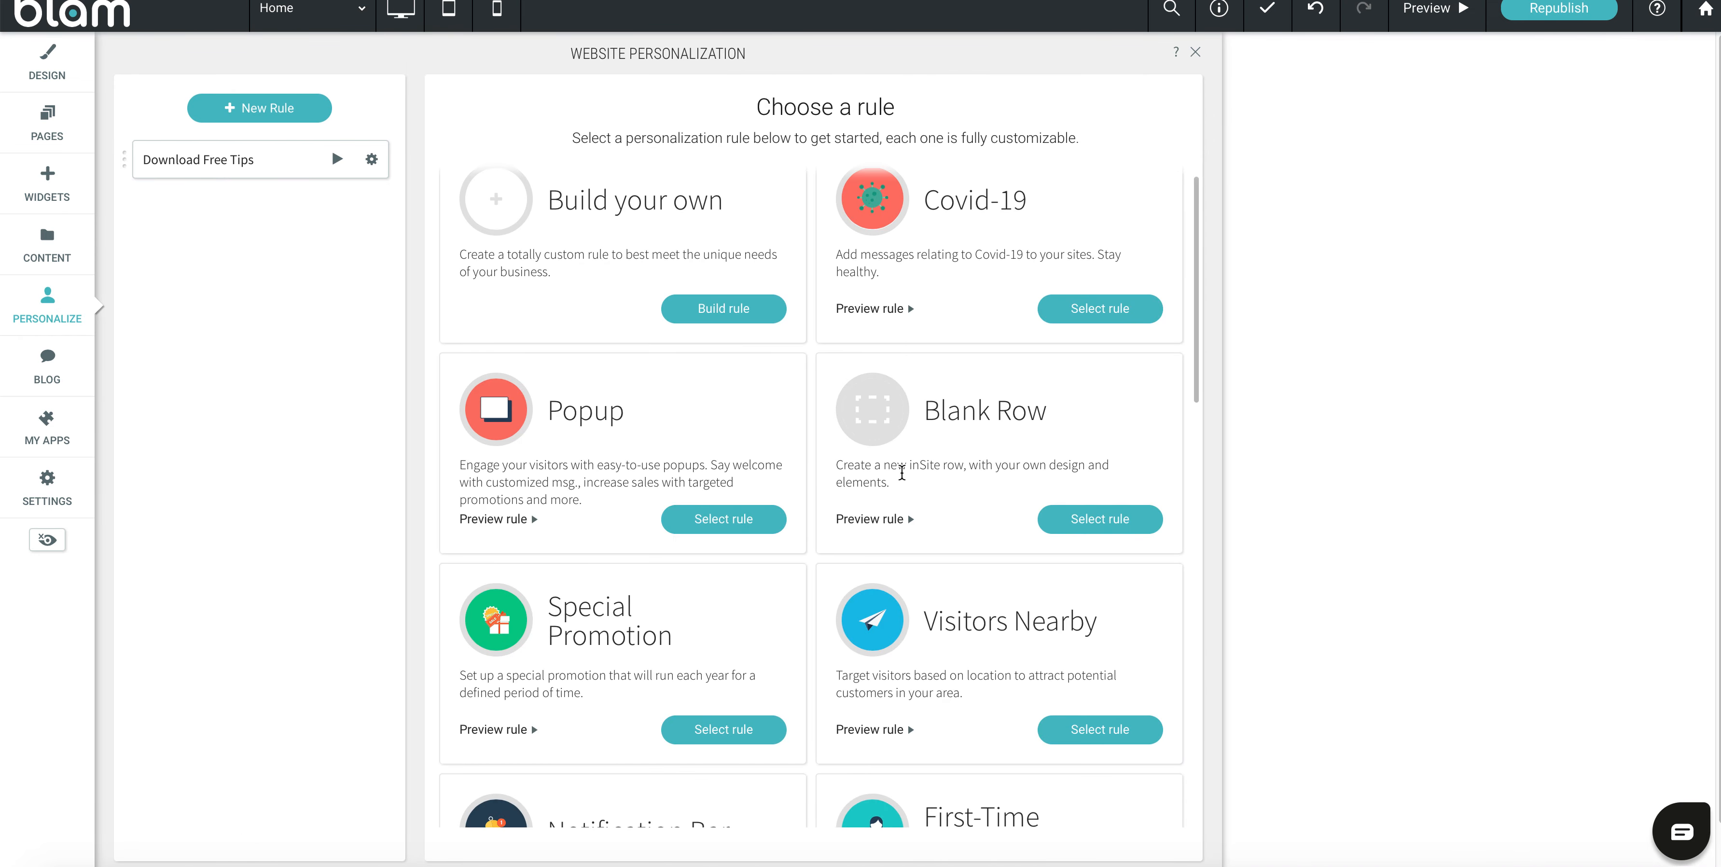
pyautogui.scroll(-1, 903, 478)
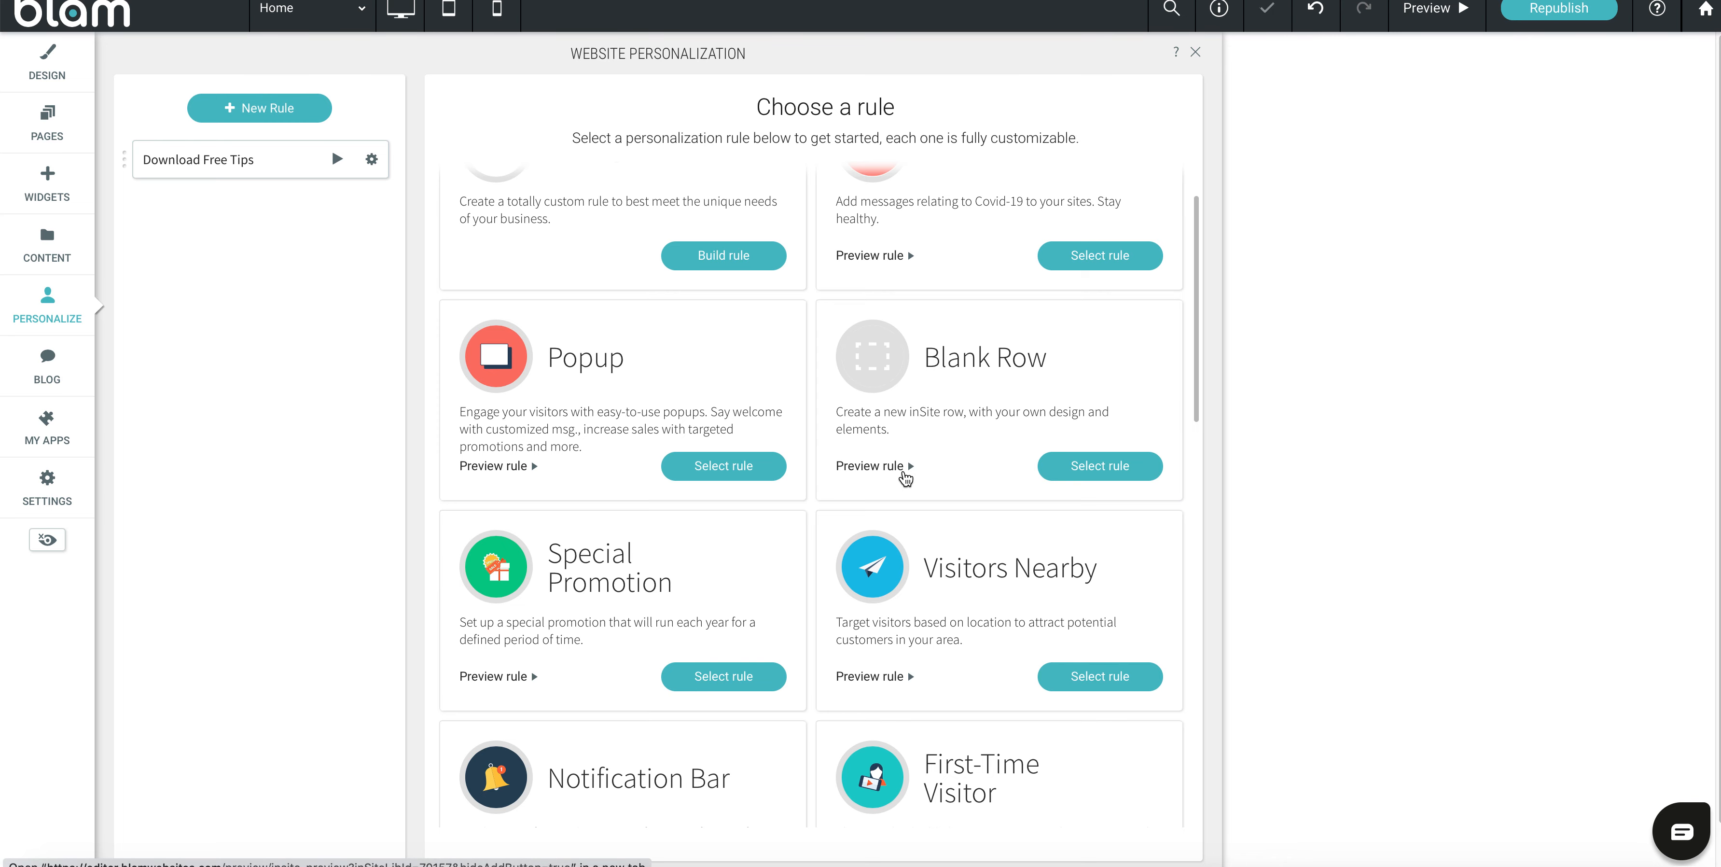
pyautogui.scroll(3, 936, 415)
pyautogui.scroll(-3, 919, 464)
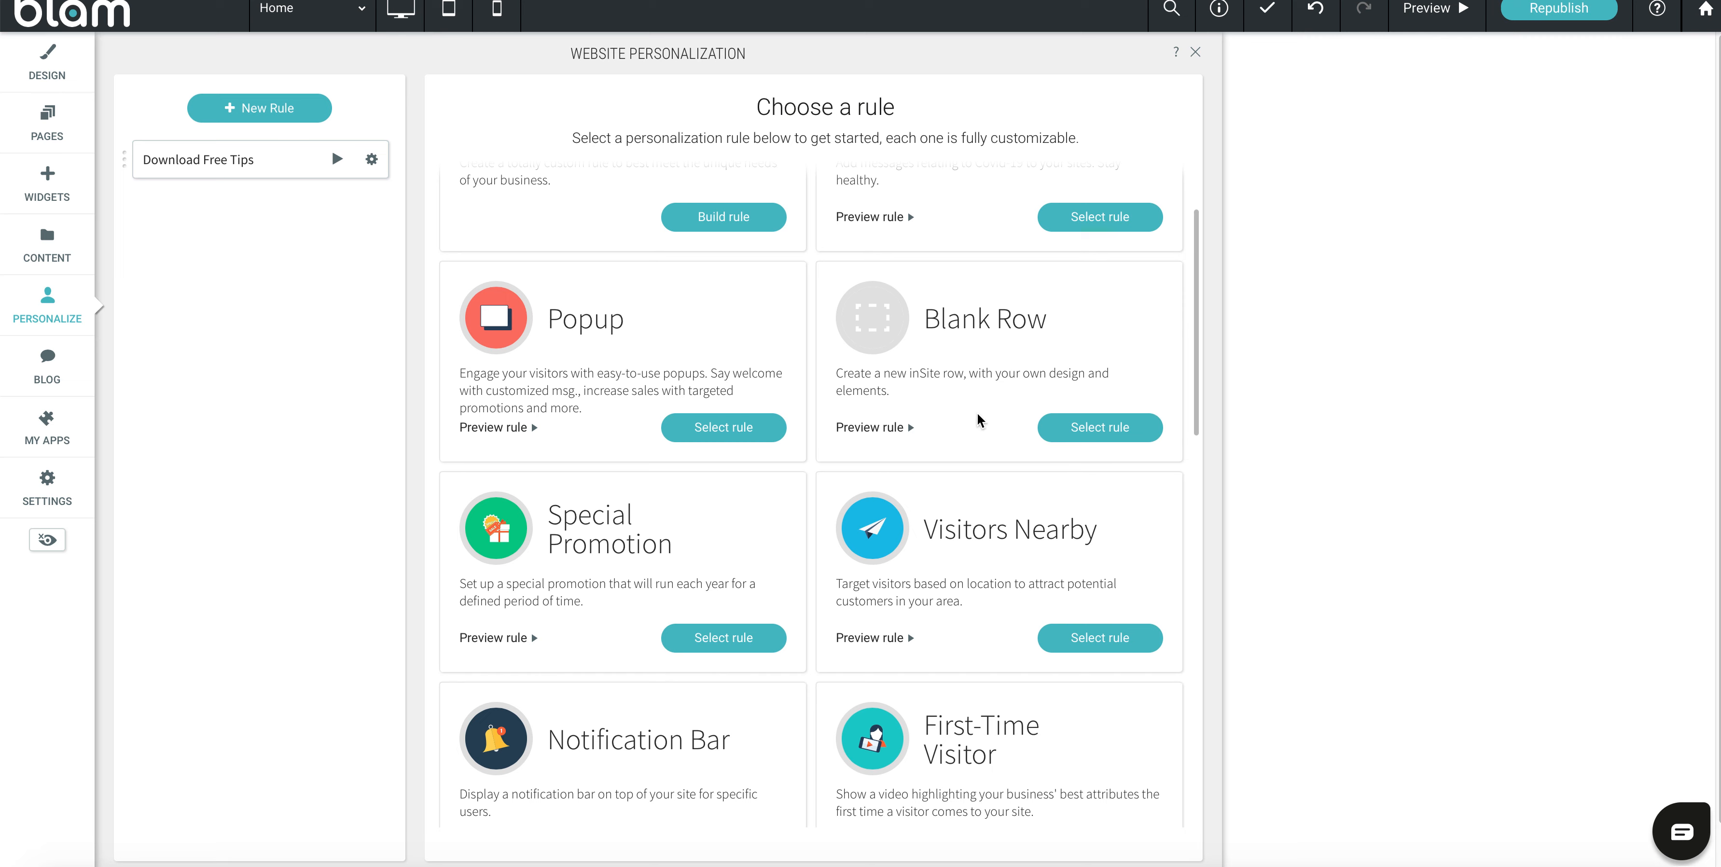
pyautogui.scroll(-4, 970, 425)
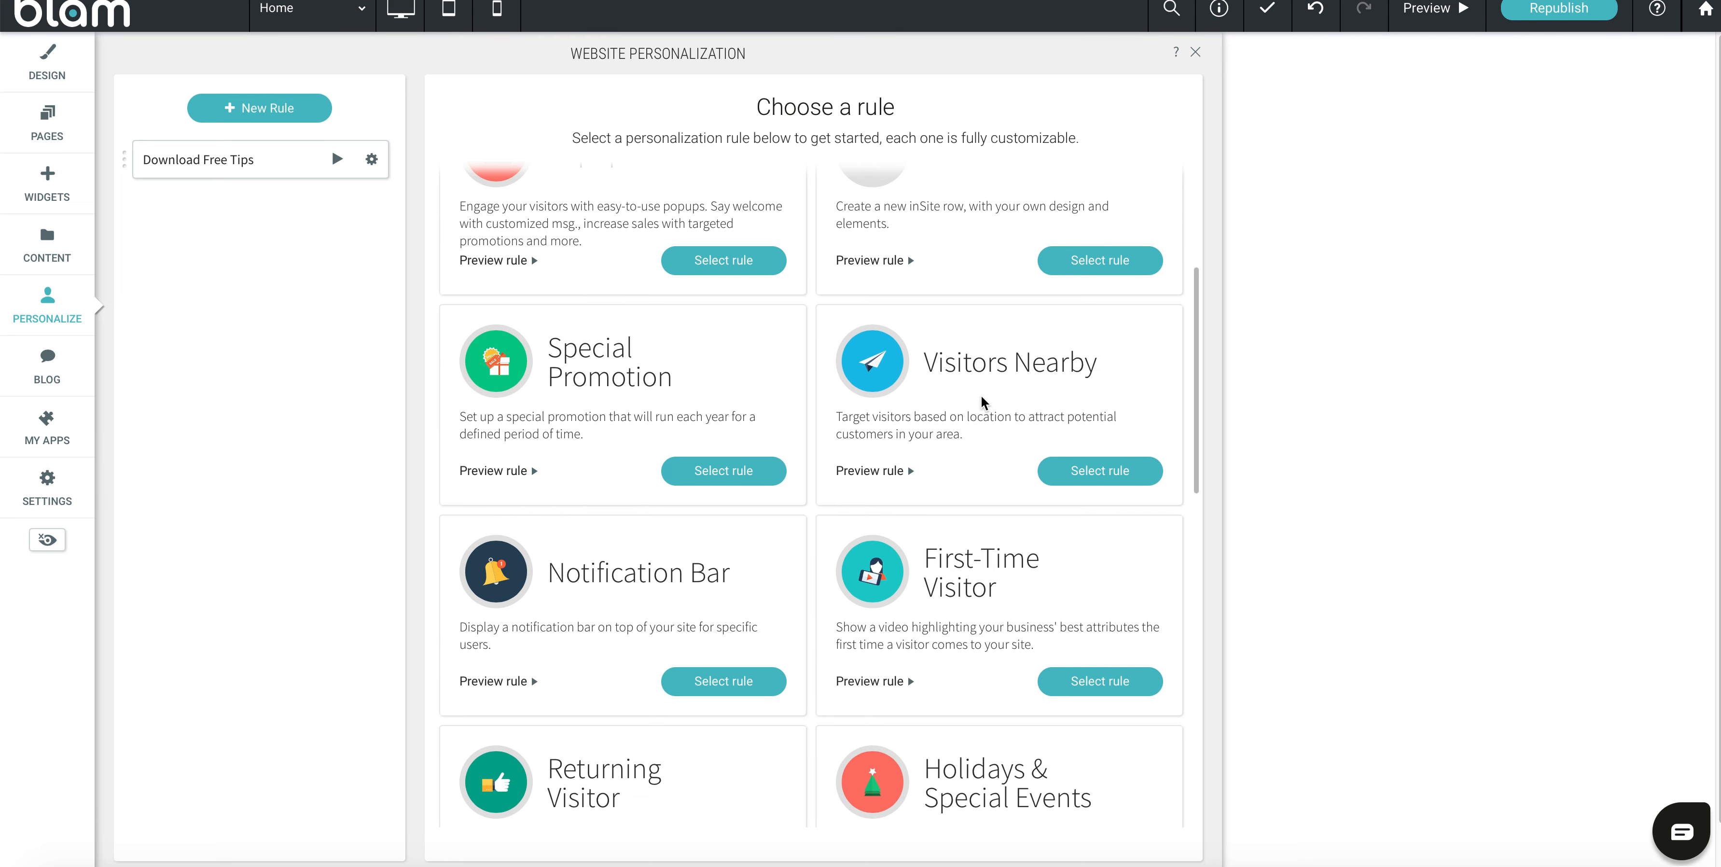
pyautogui.scroll(-3, 796, 454)
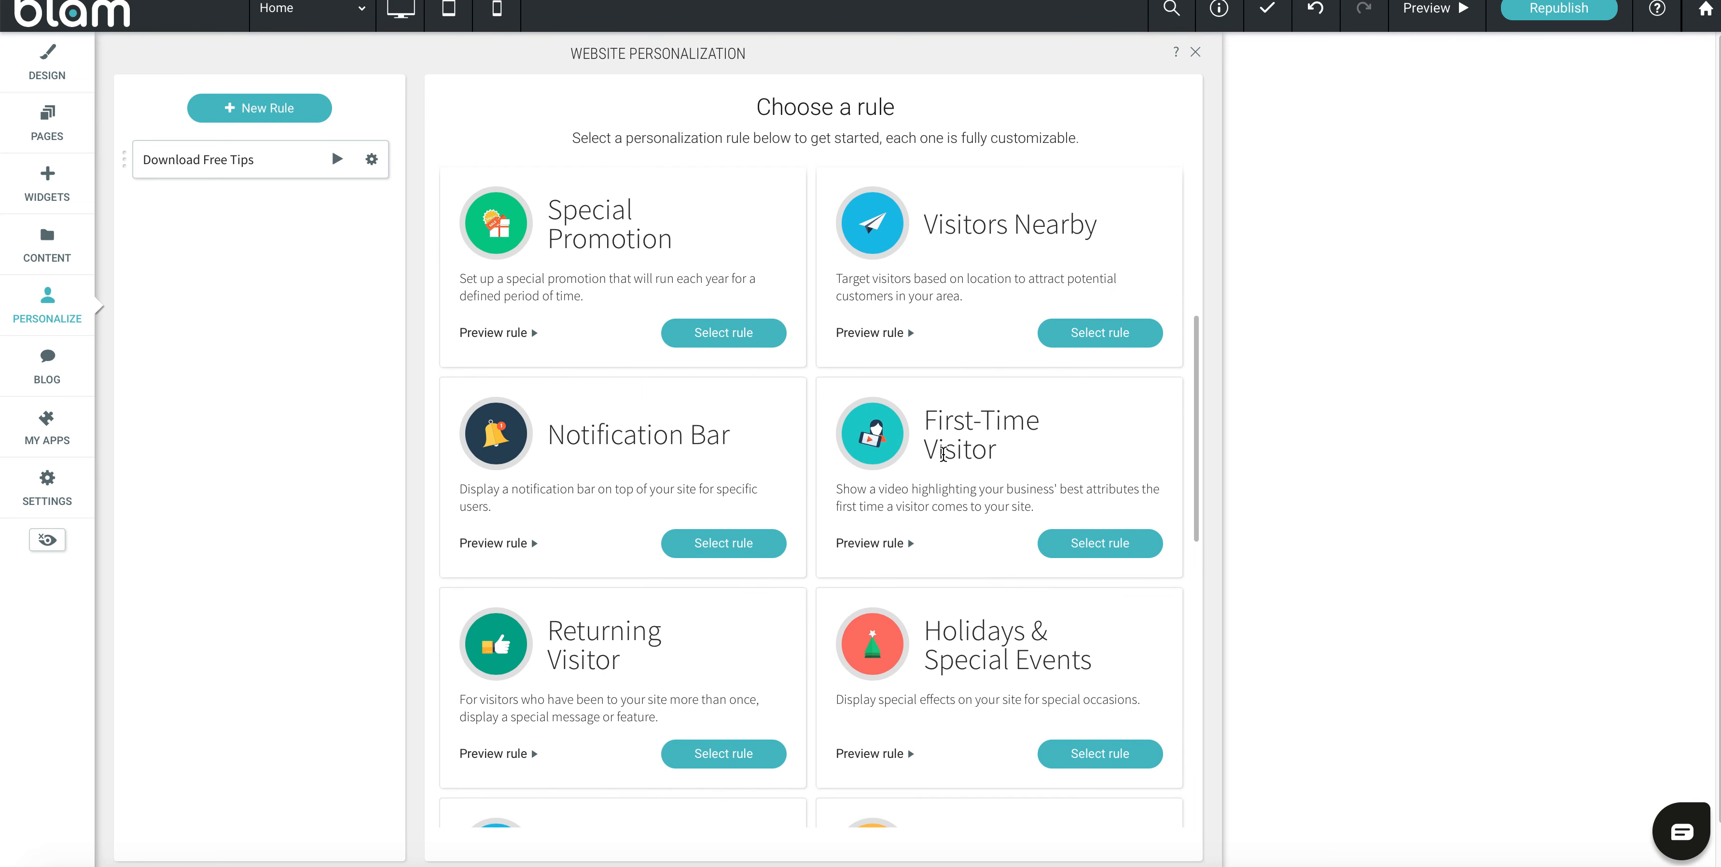
pyautogui.scroll(-1, 962, 455)
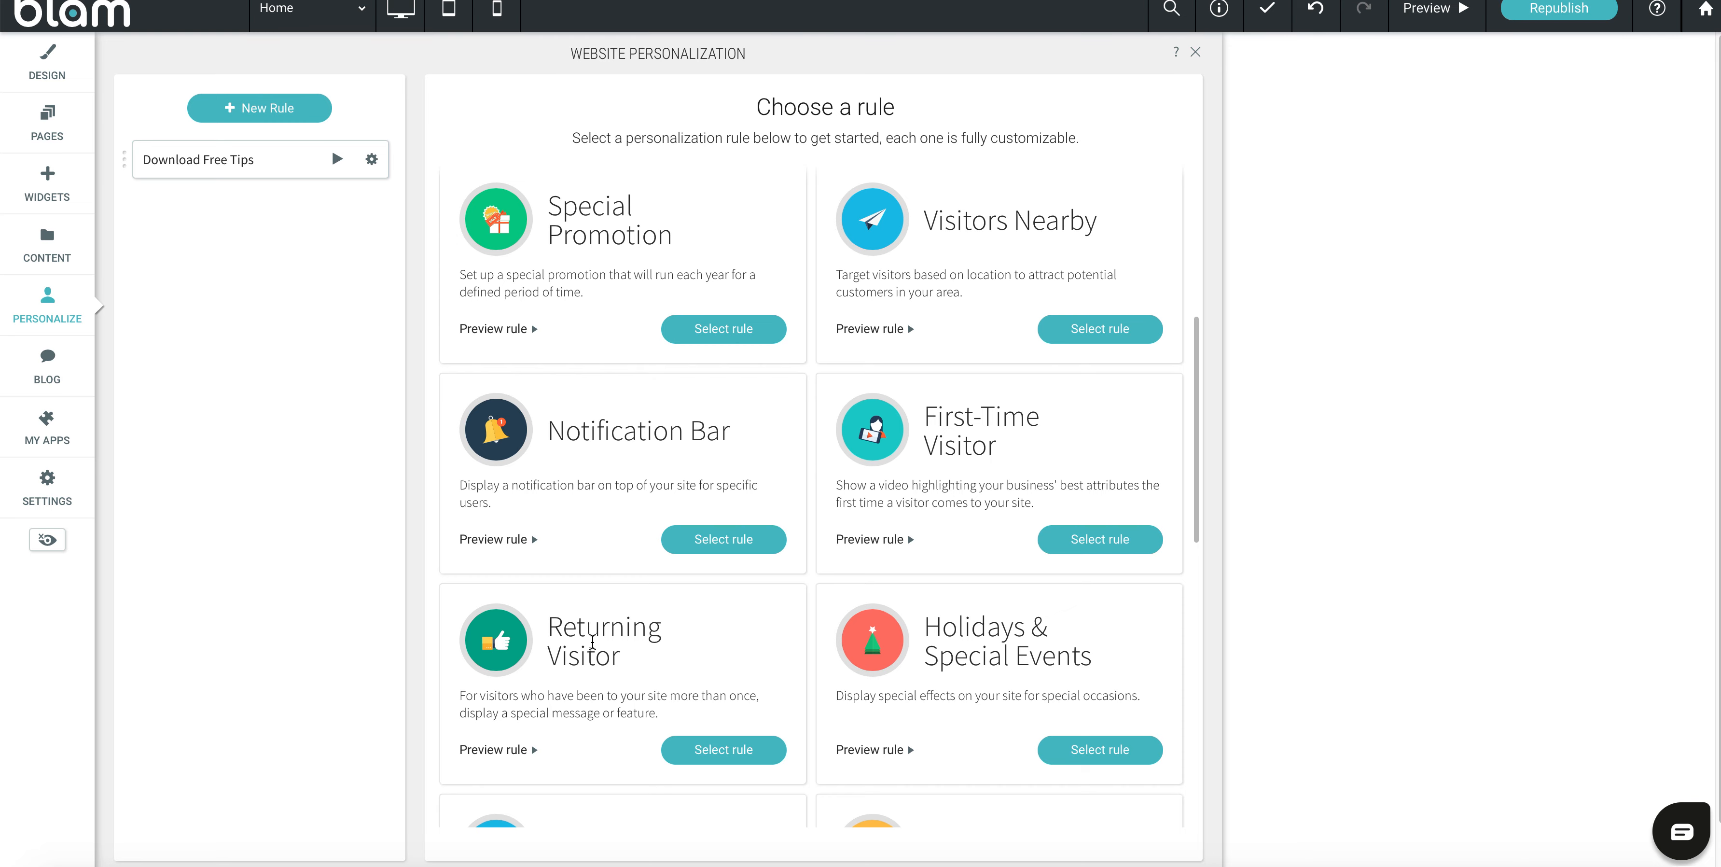
# Examine the remaining personalization rule templates, from Returning Visitor and Campaign URL through Lunch Special and Book a table for Valentine's.
pyautogui.scroll(-1, 592, 642)
pyautogui.click(795, 596)
pyautogui.scroll(-3, 795, 597)
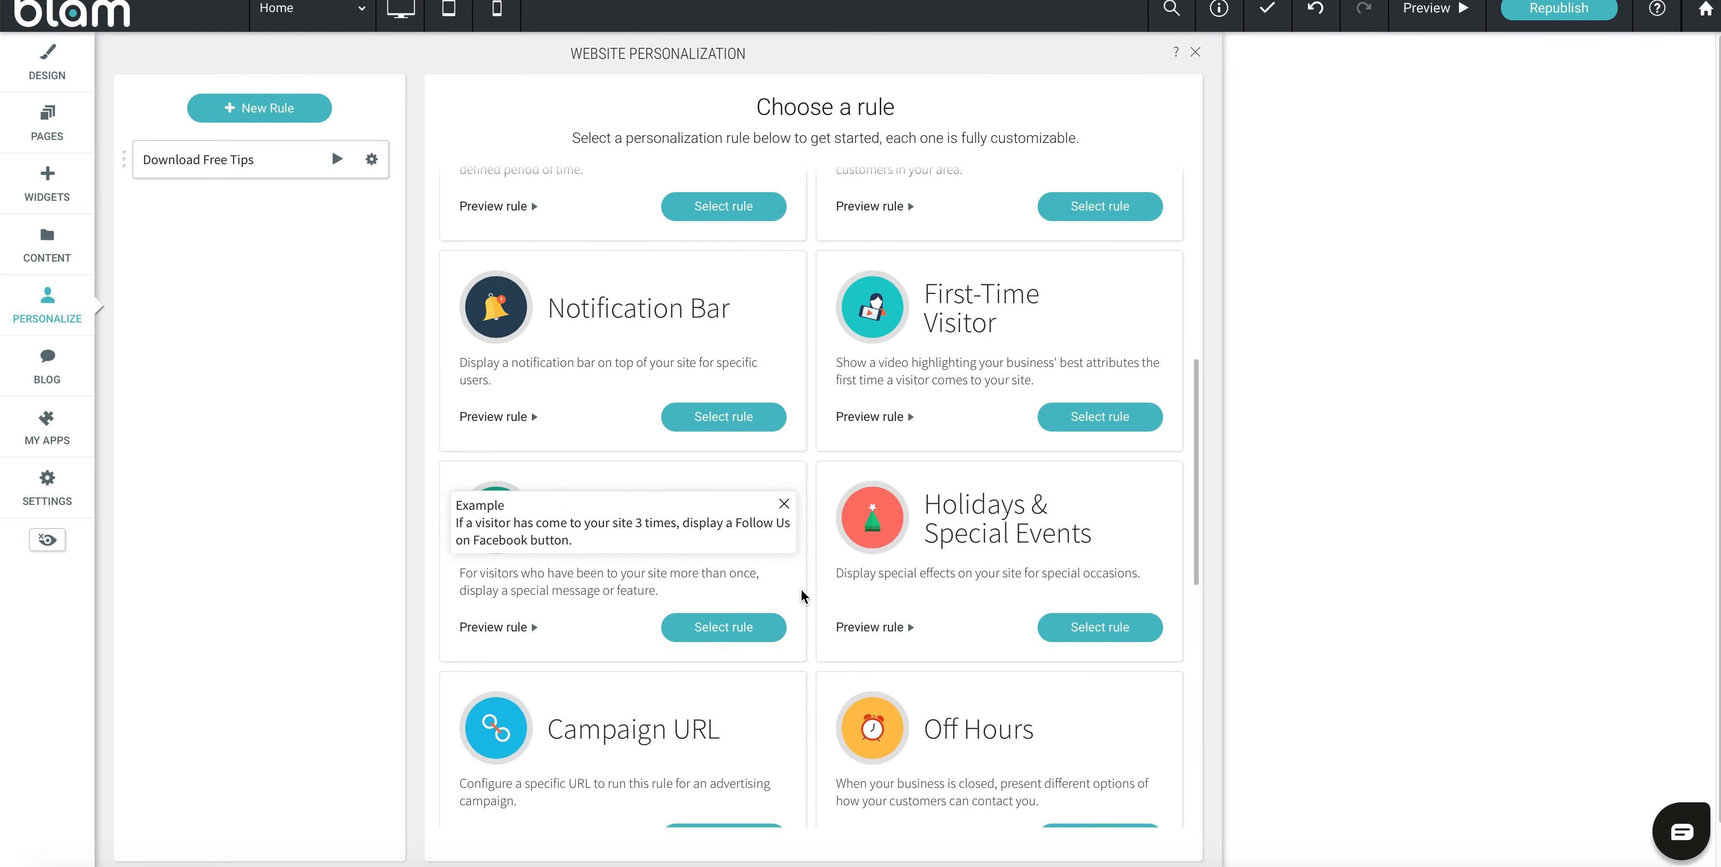
pyautogui.scroll(-3, 757, 707)
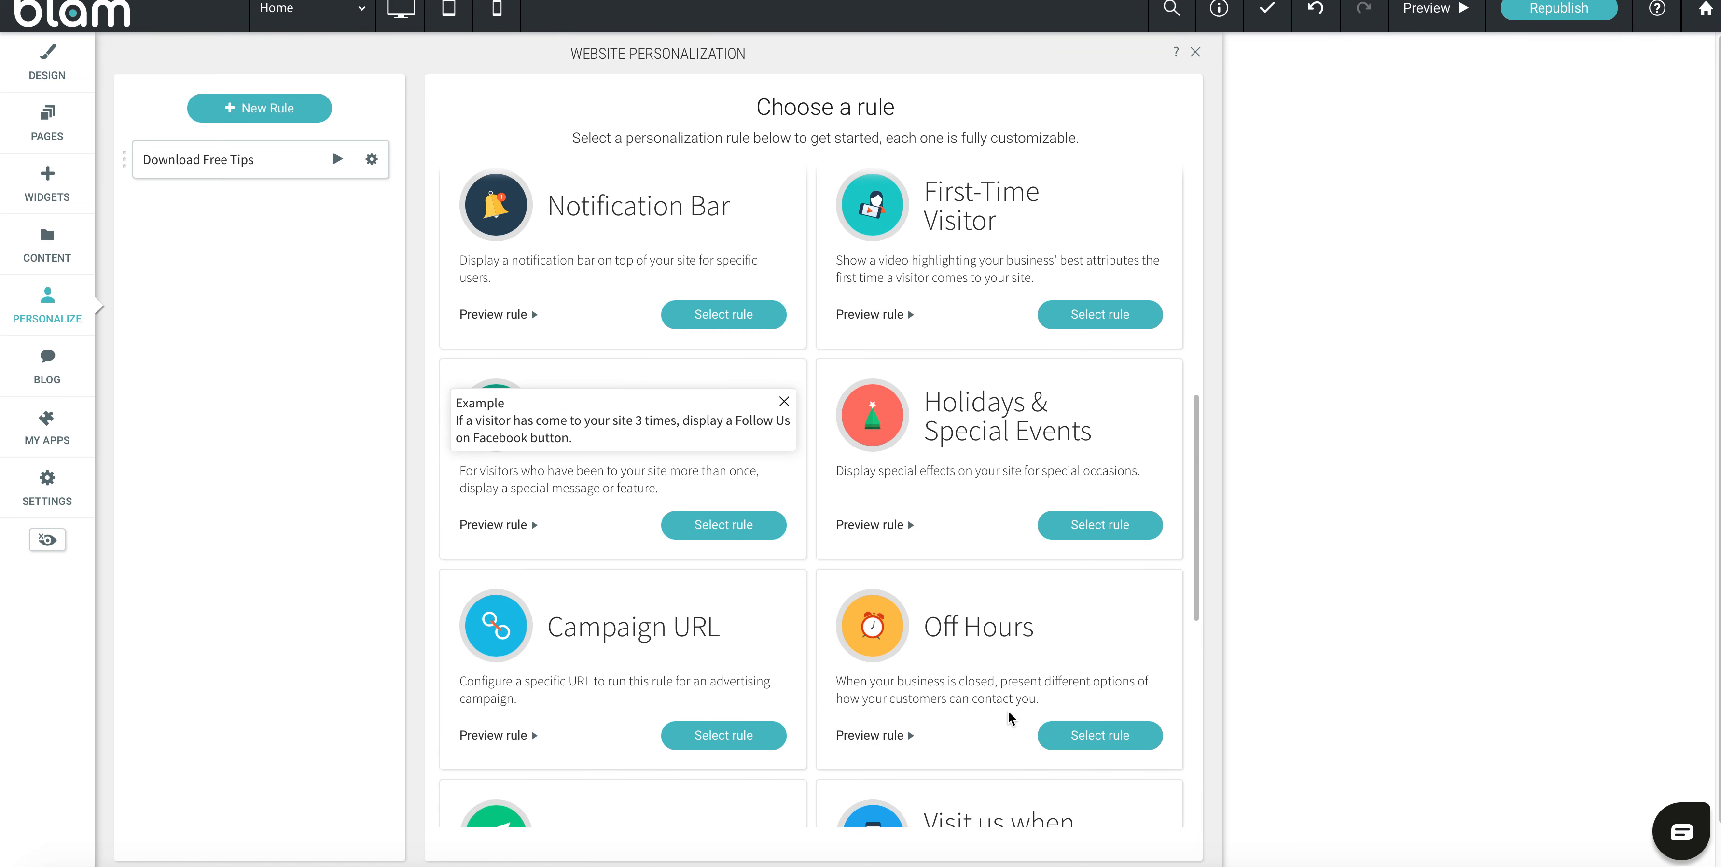
pyautogui.scroll(-3, 1058, 733)
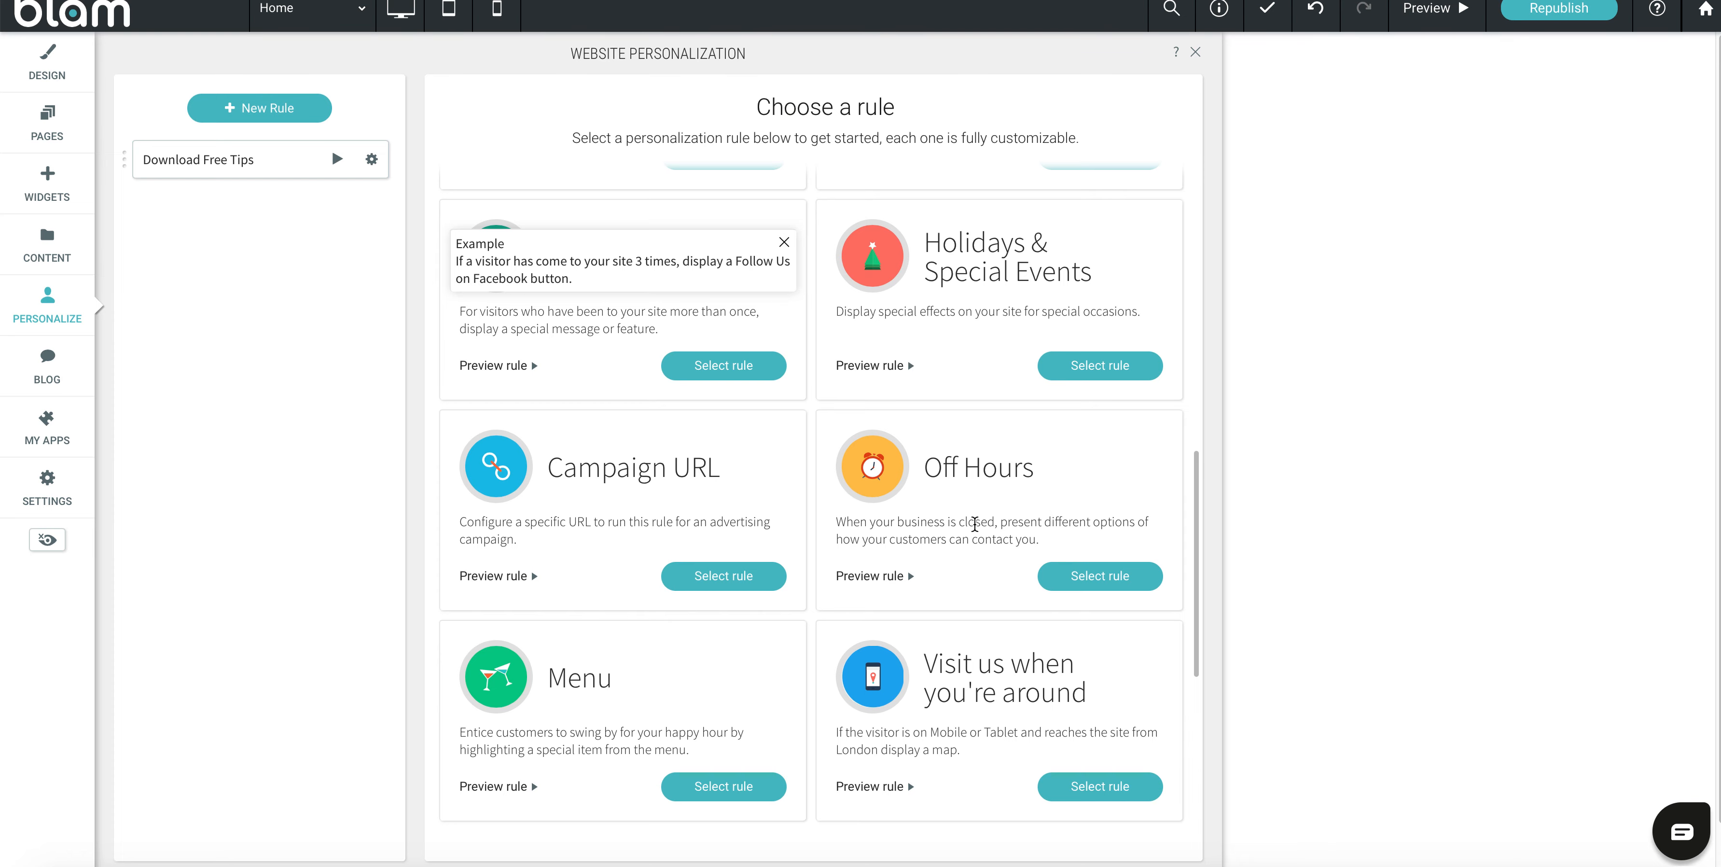
pyautogui.scroll(-5, 898, 622)
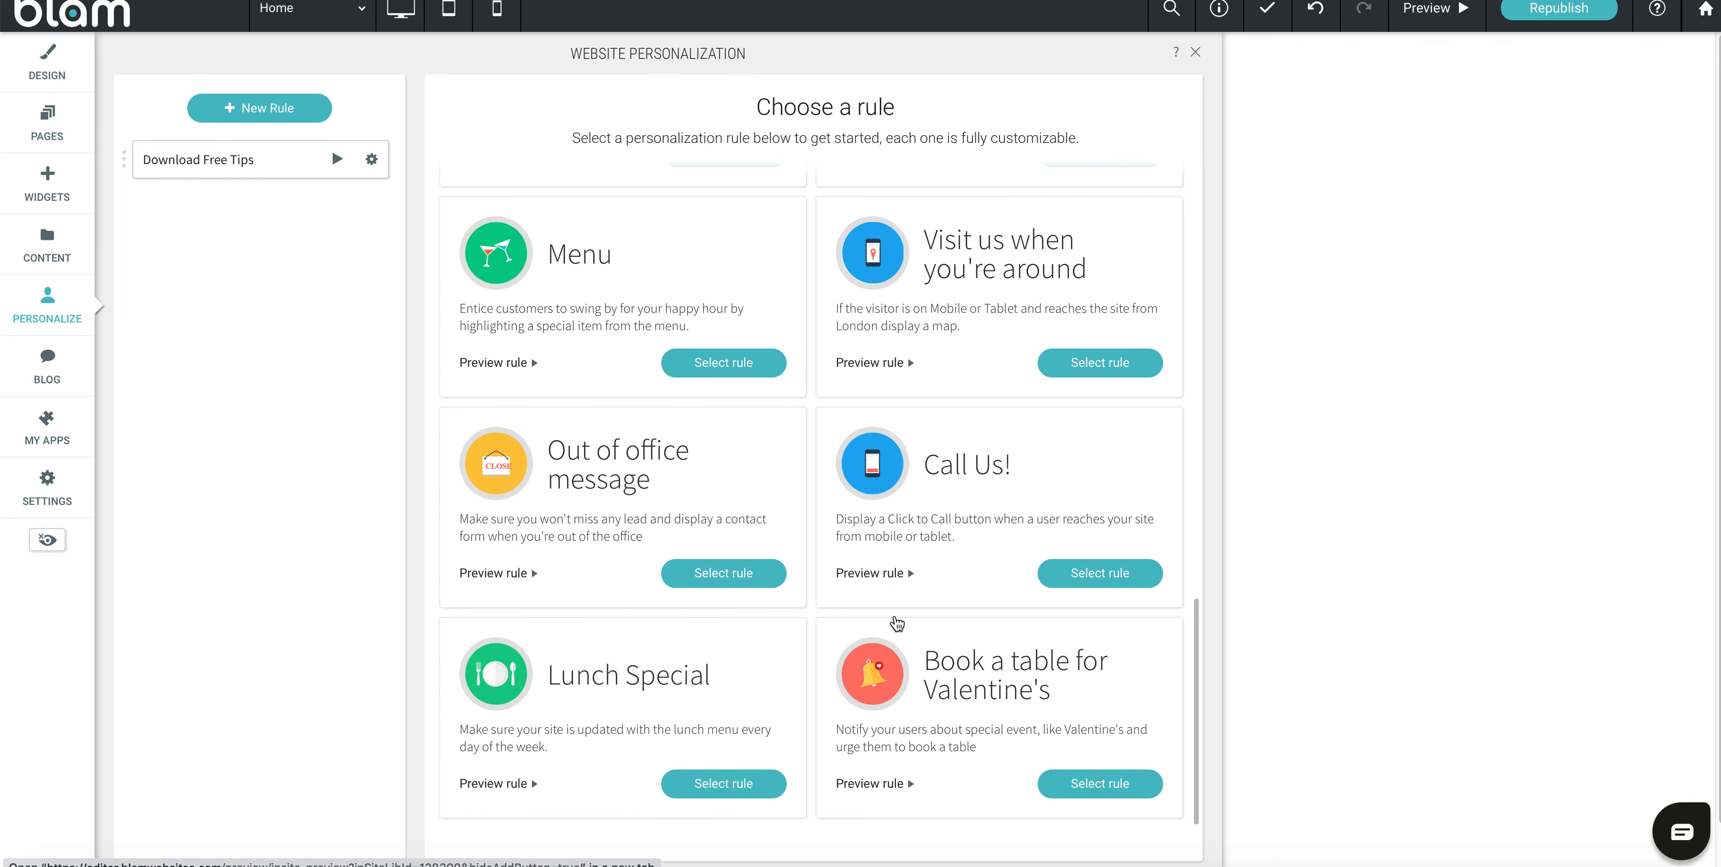
pyautogui.scroll(15, 898, 622)
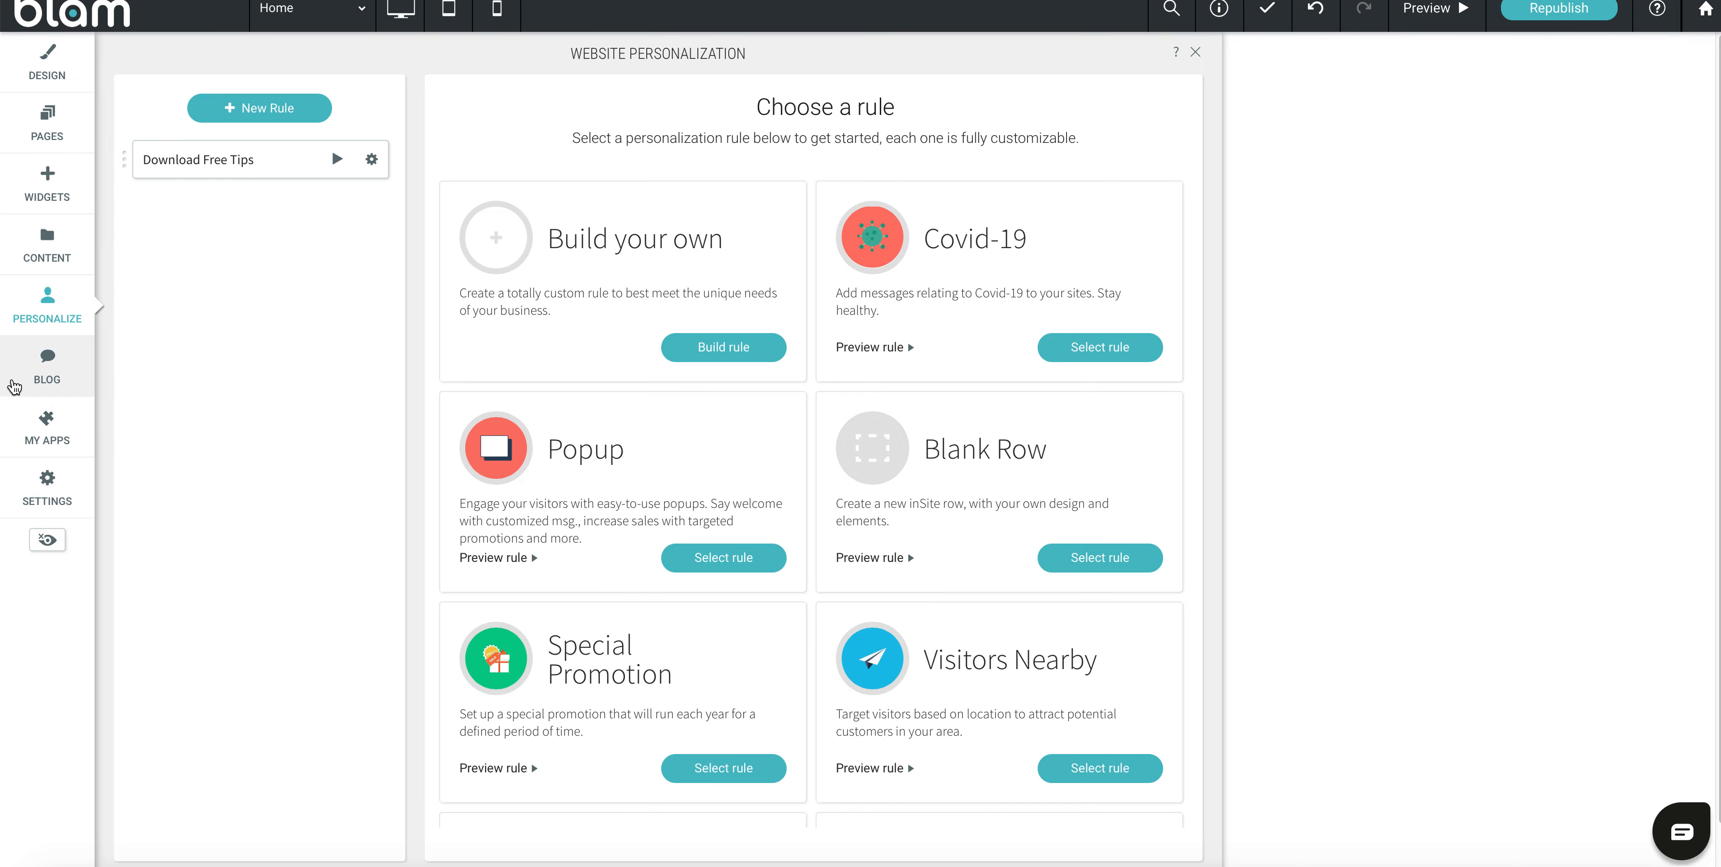
# View the blog's list of managed posts, followed by the website's list of pages.
pyautogui.click(36, 376)
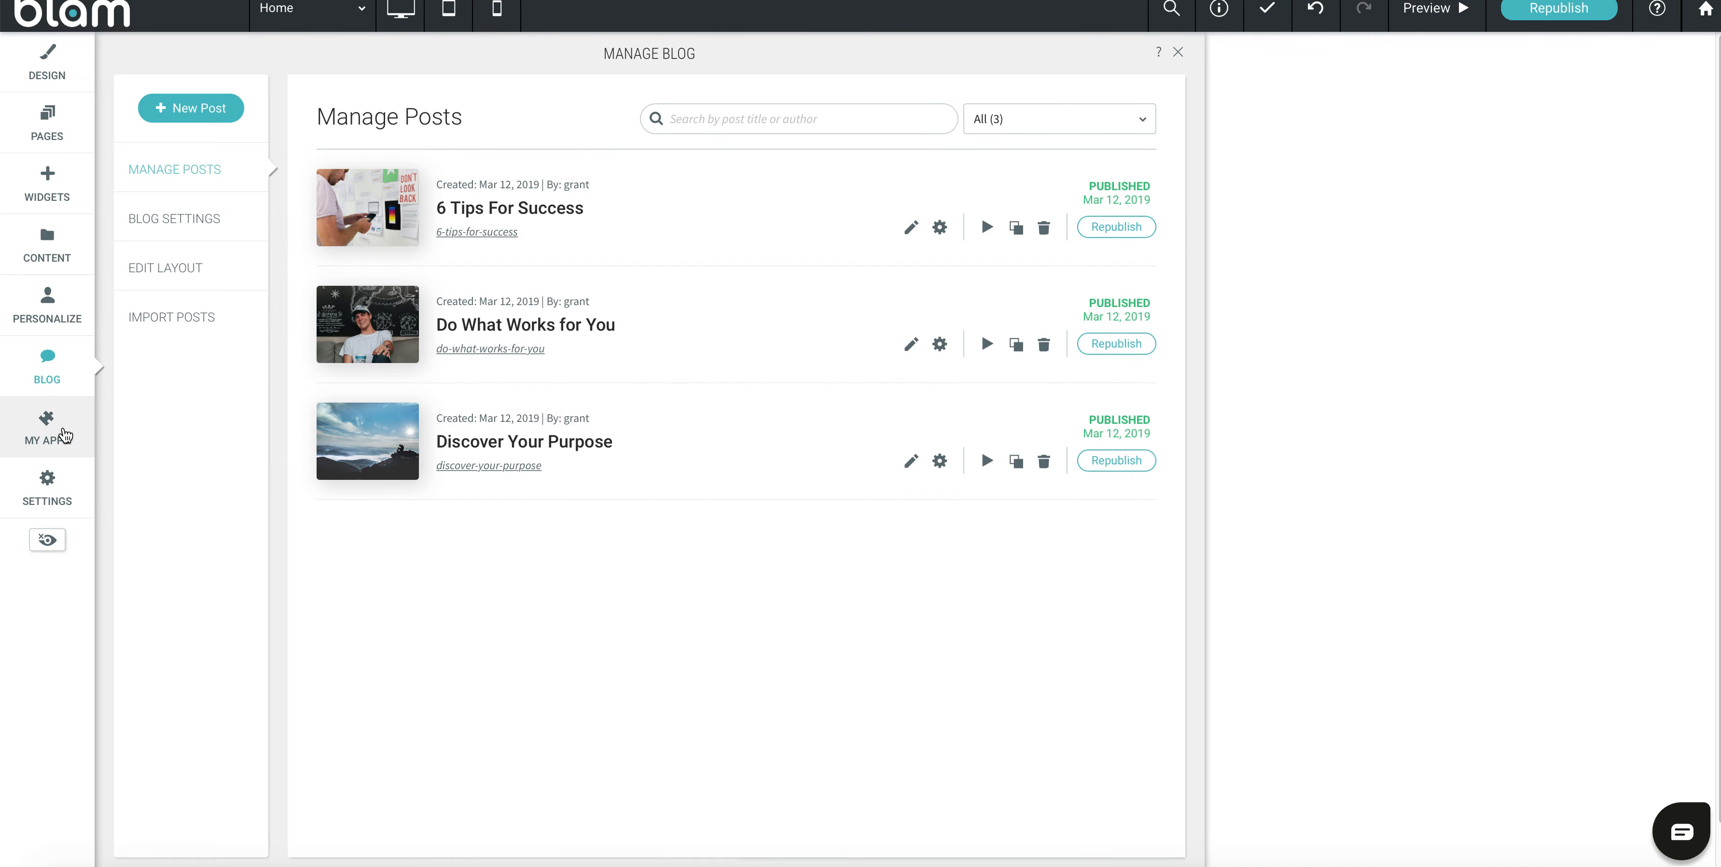
pyautogui.click(41, 130)
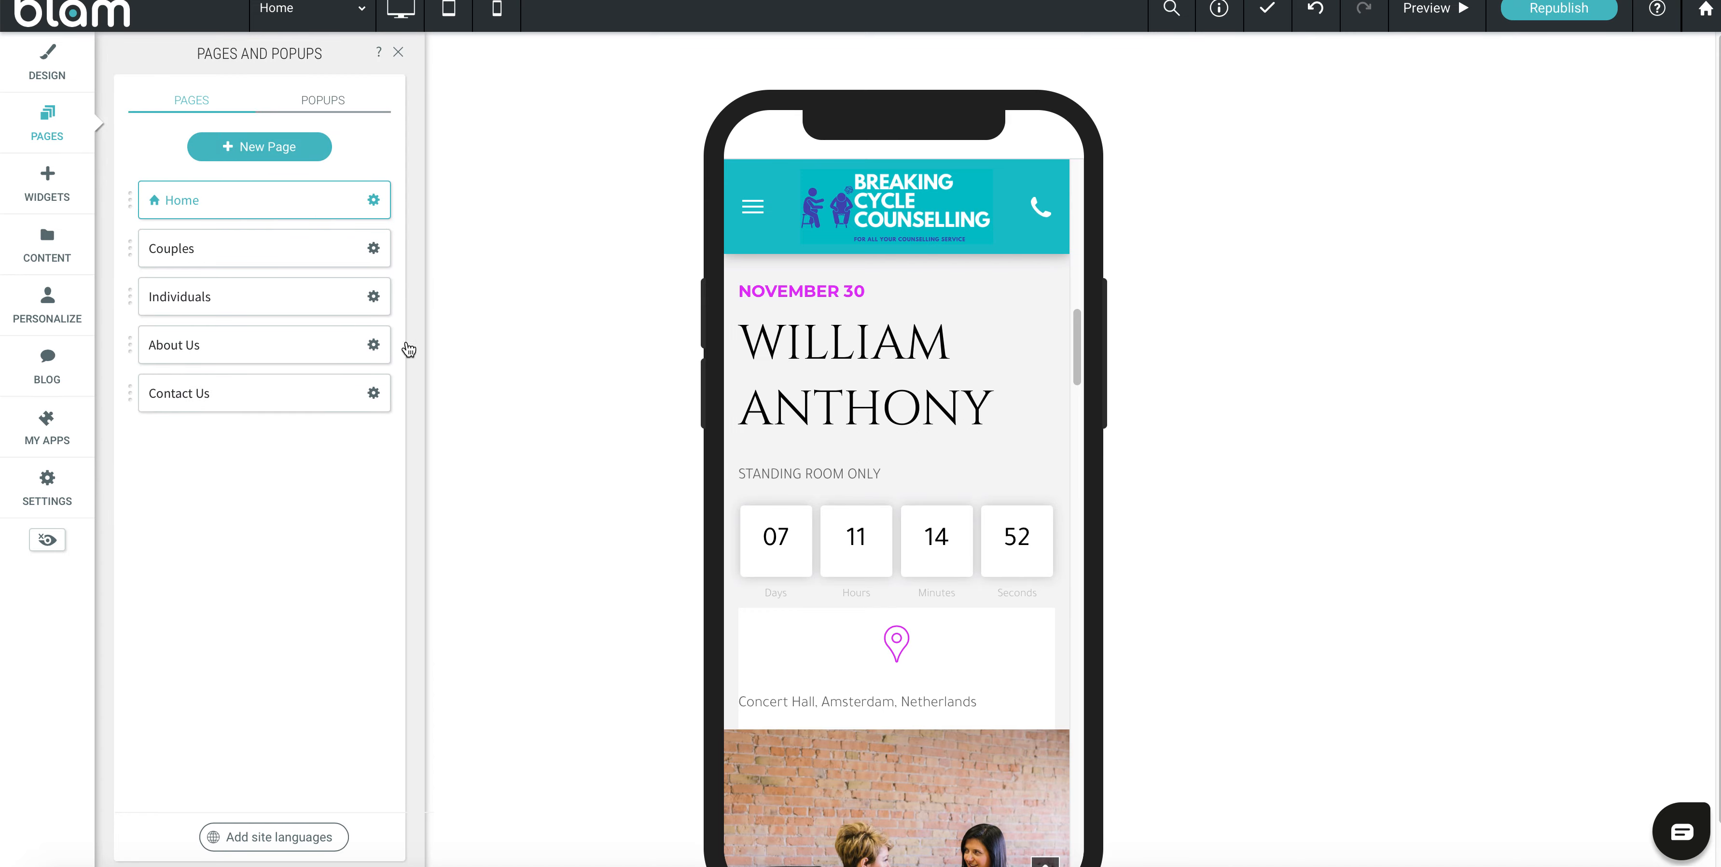
# Switch the Home page to desktop view and close the page list to inspect the row with the two videos and the image.
pyautogui.click(399, 9)
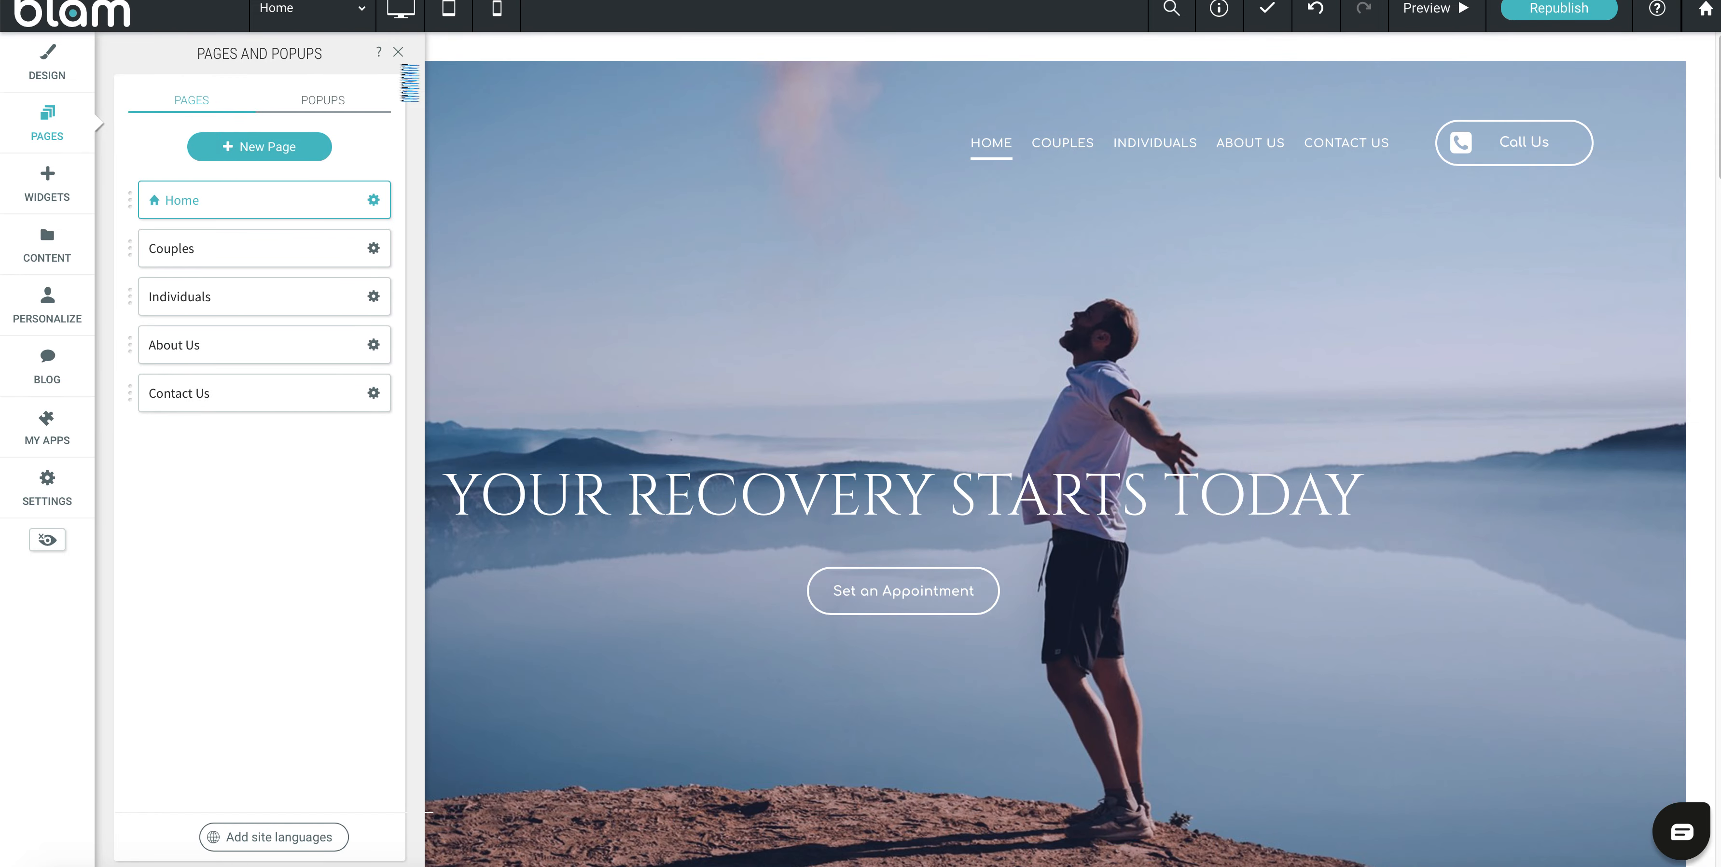
pyautogui.click(398, 53)
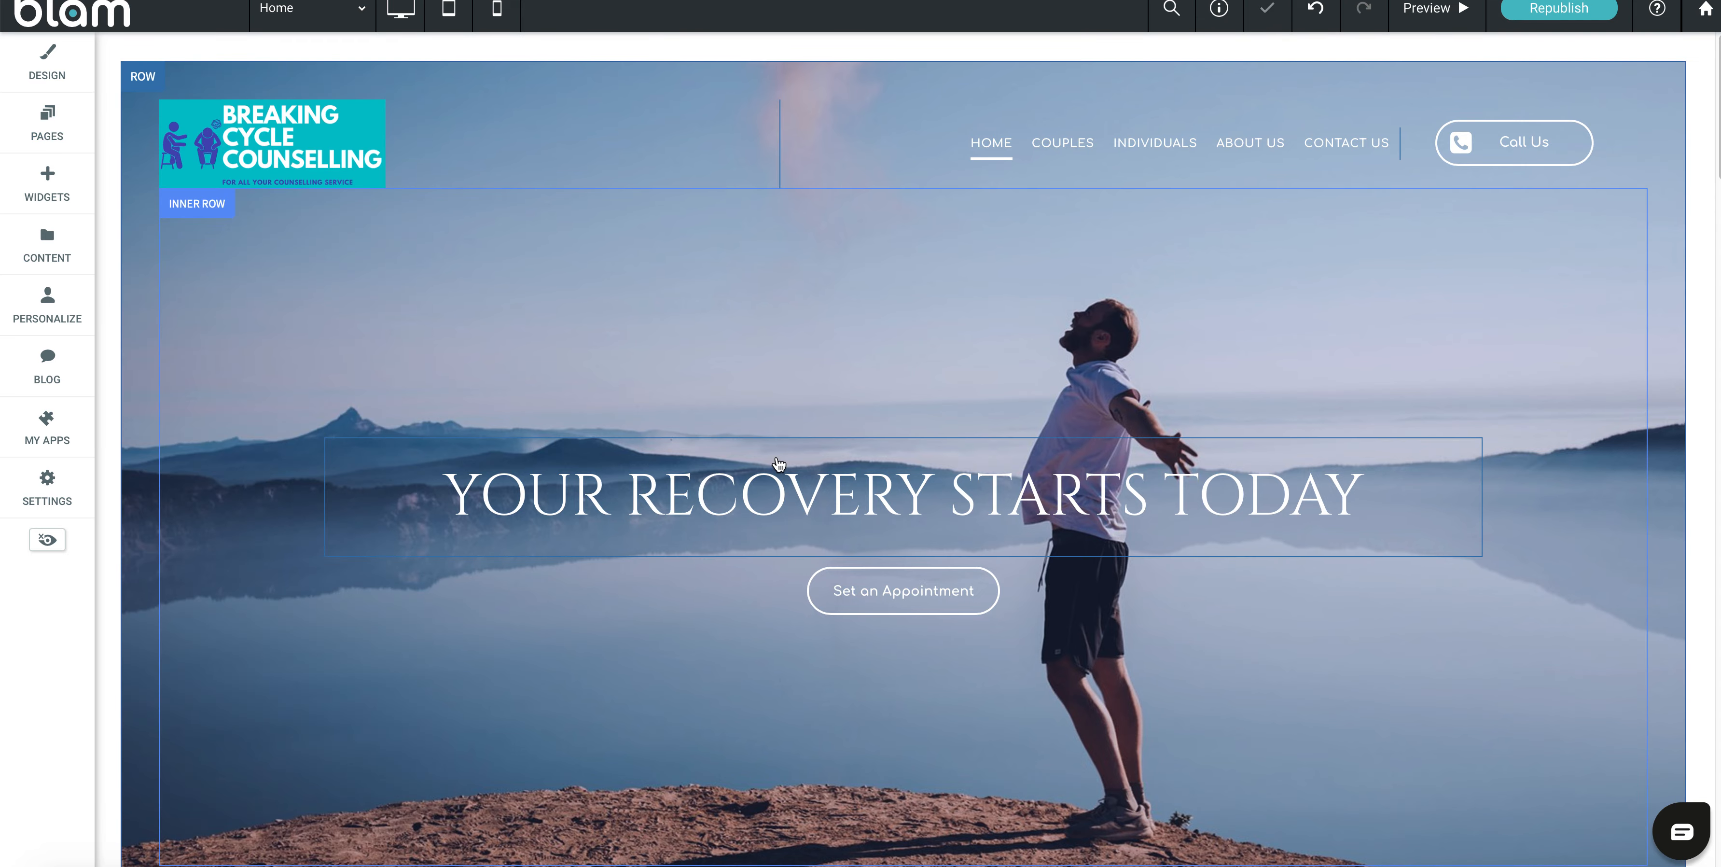
pyautogui.scroll(-5, 775, 470)
pyautogui.scroll(-11, 775, 470)
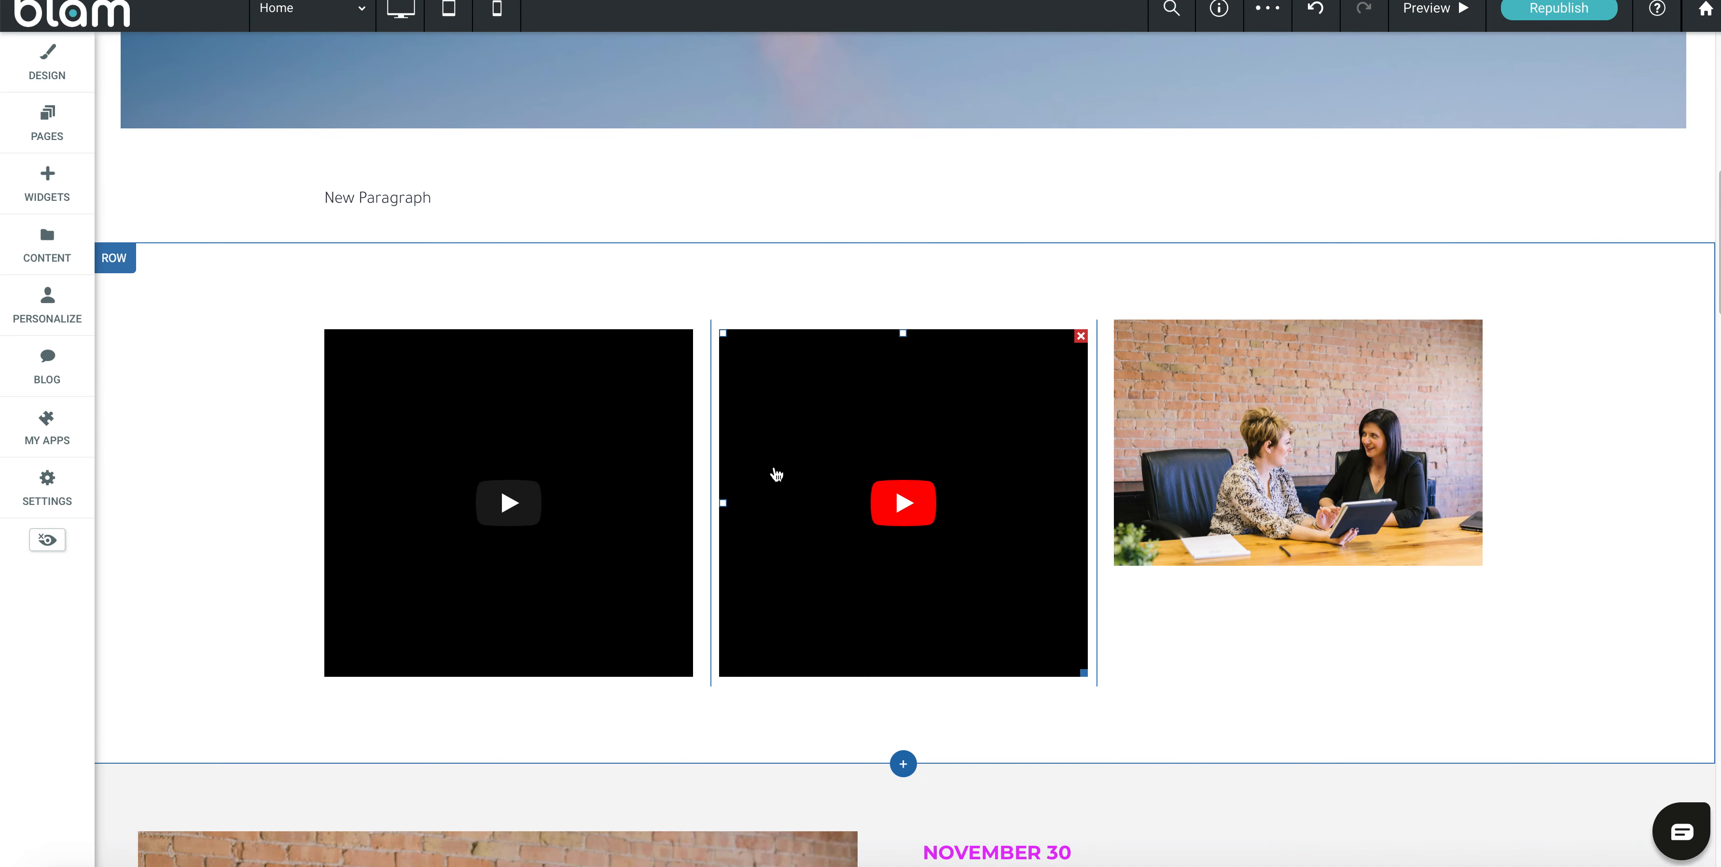